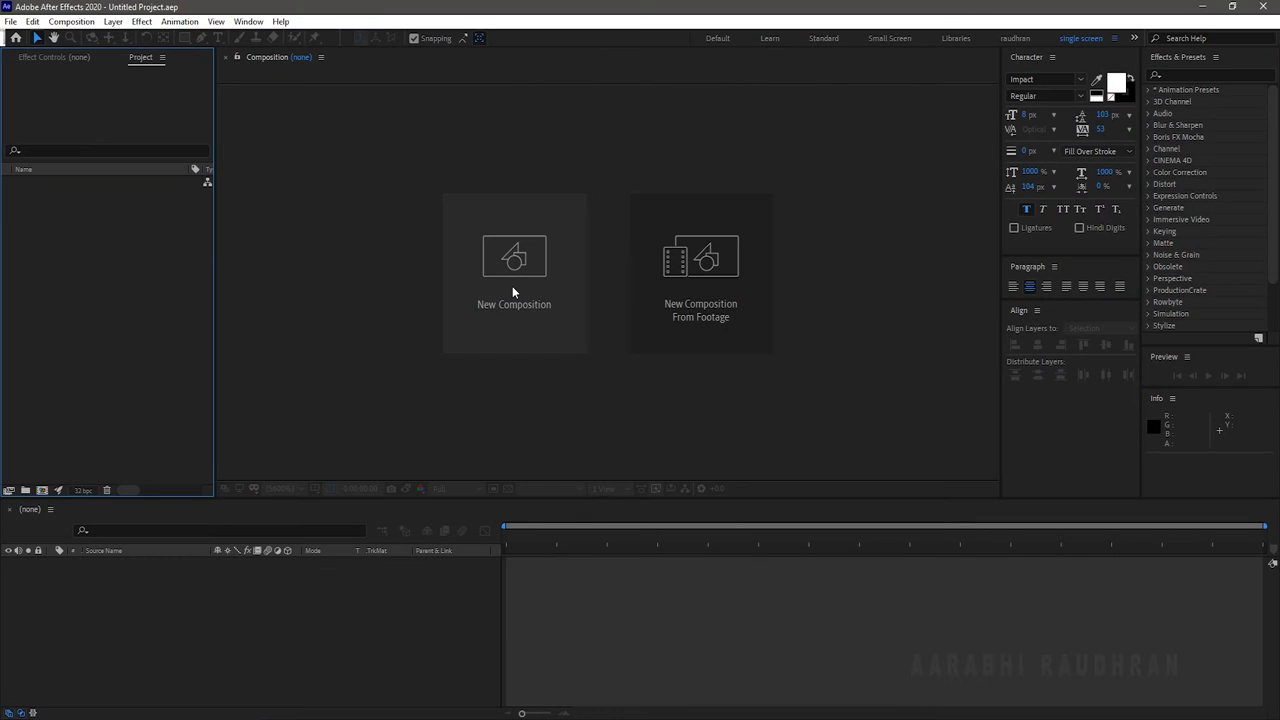
- Create a new composition (1920×1080, 30 fps, 5 seconds, black background)
click(512, 286)
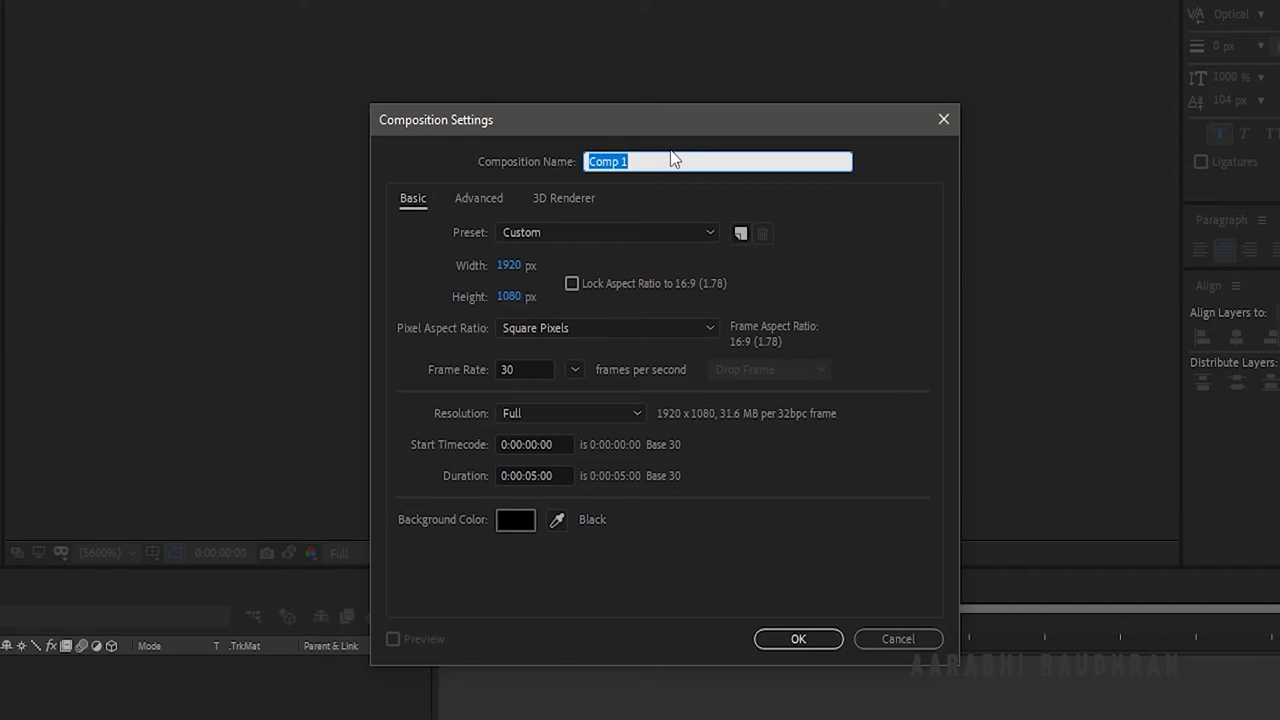
- Name the composition 'main' and add a black 1920×1080 solid layer named 'bg'
text(main)
click(798, 639)
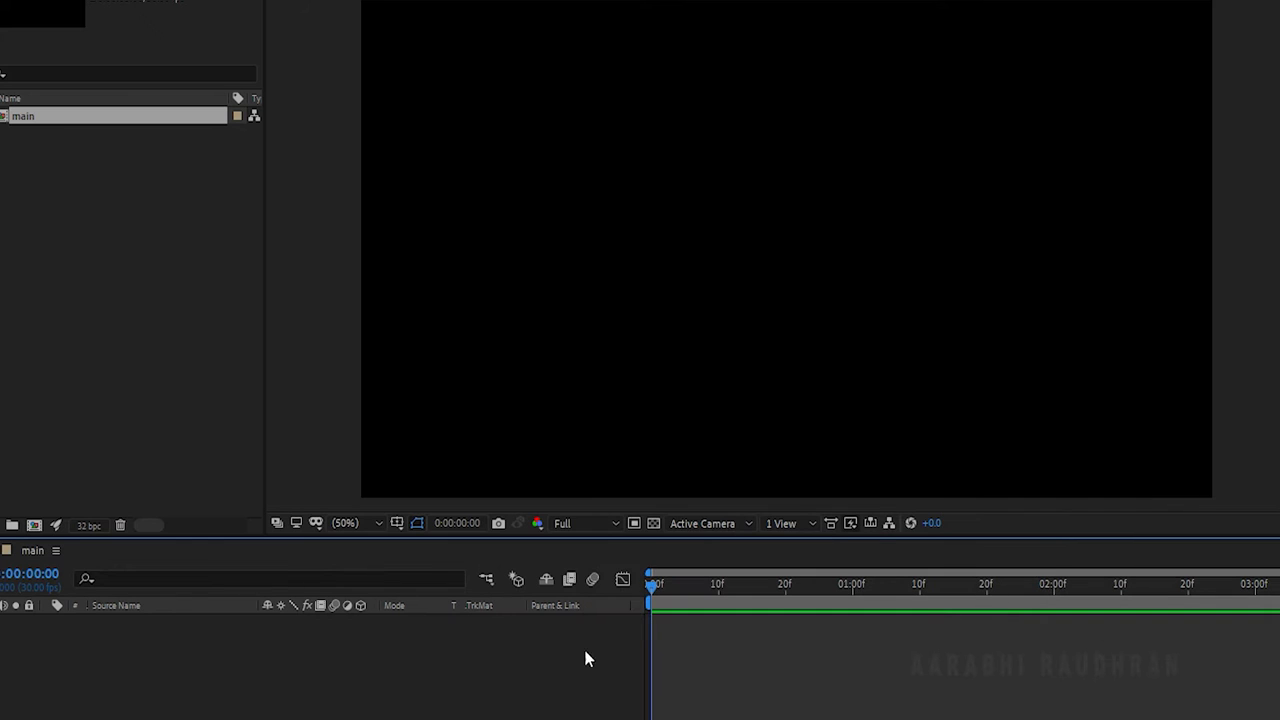
right_click(513, 661)
mouse_move(600, 460)
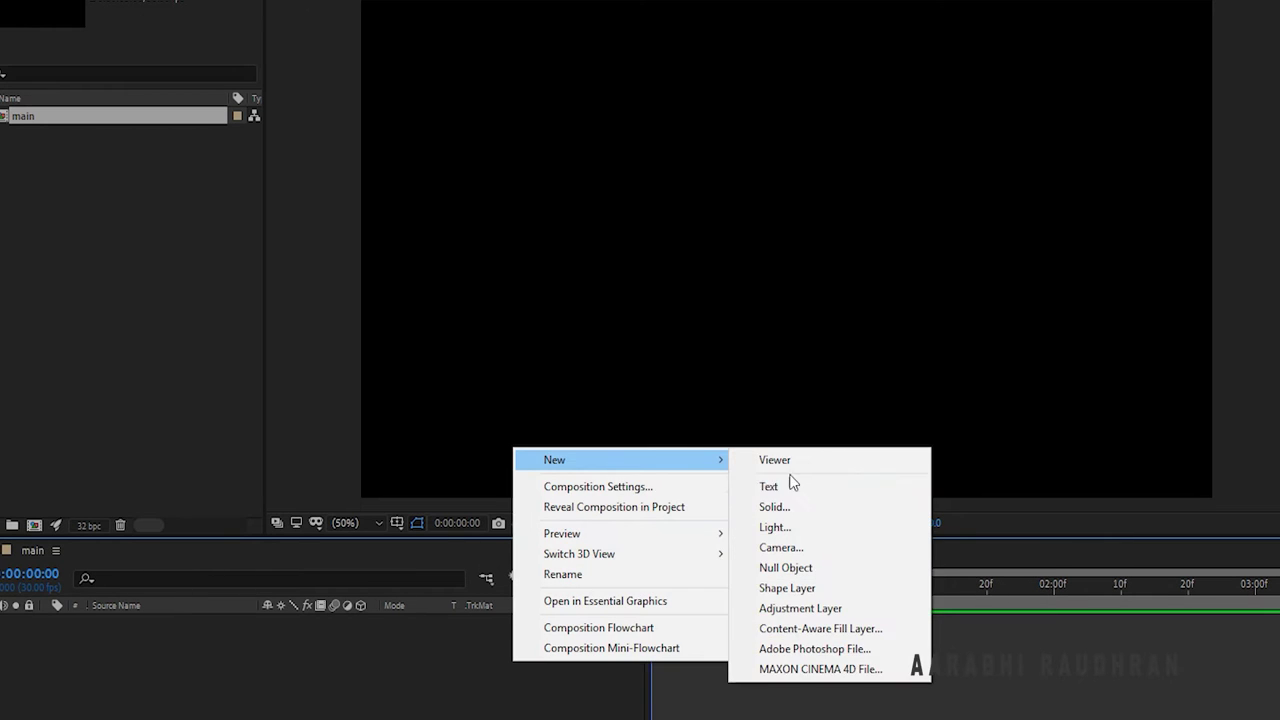
click(863, 506)
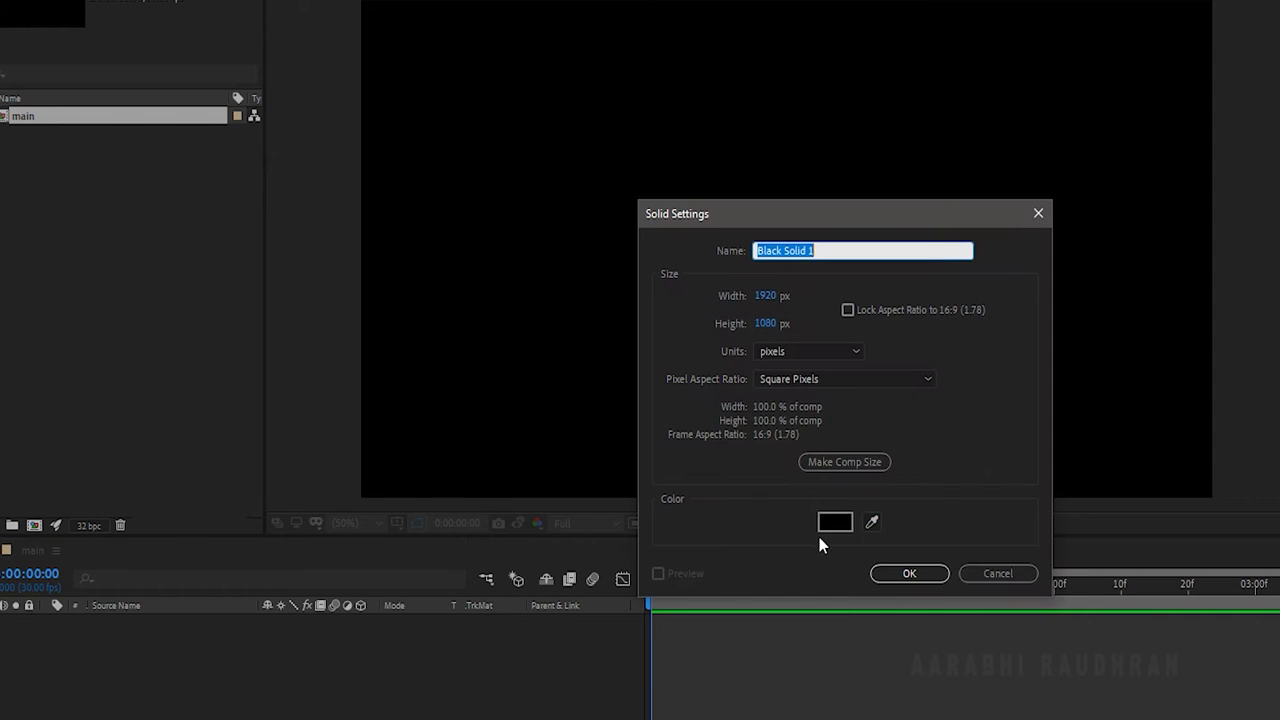
text(bg)
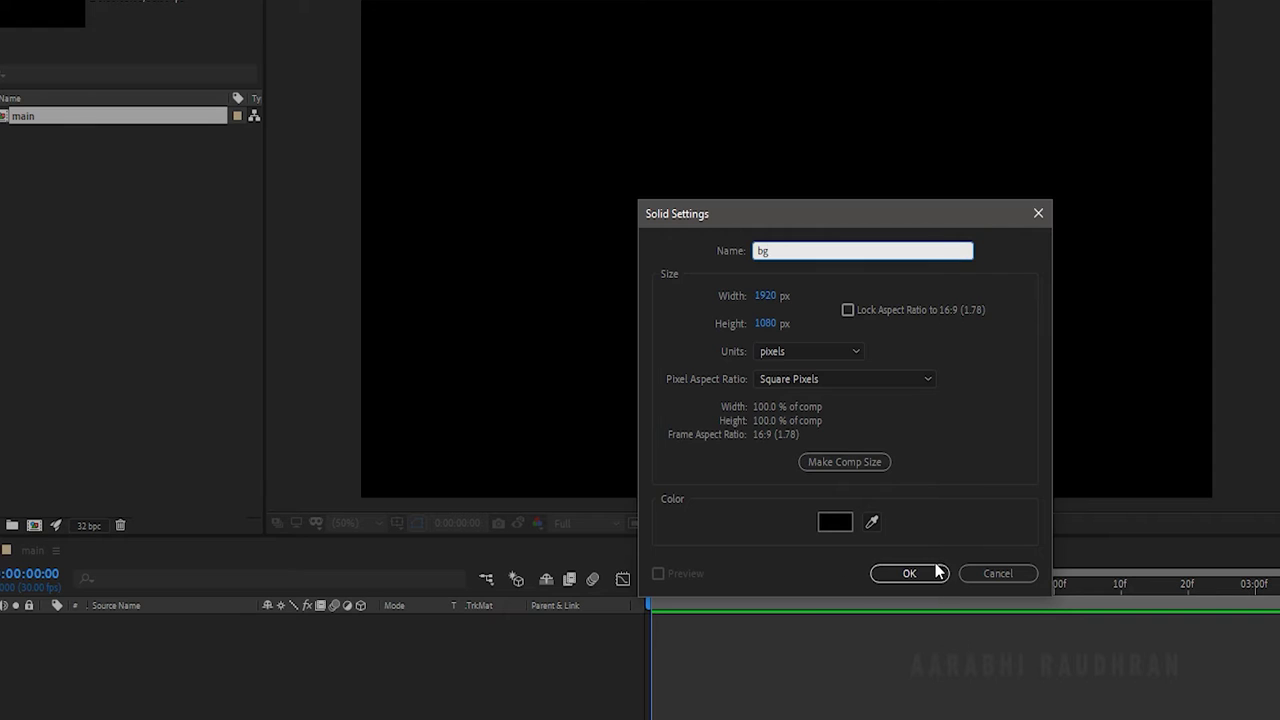
click(932, 572)
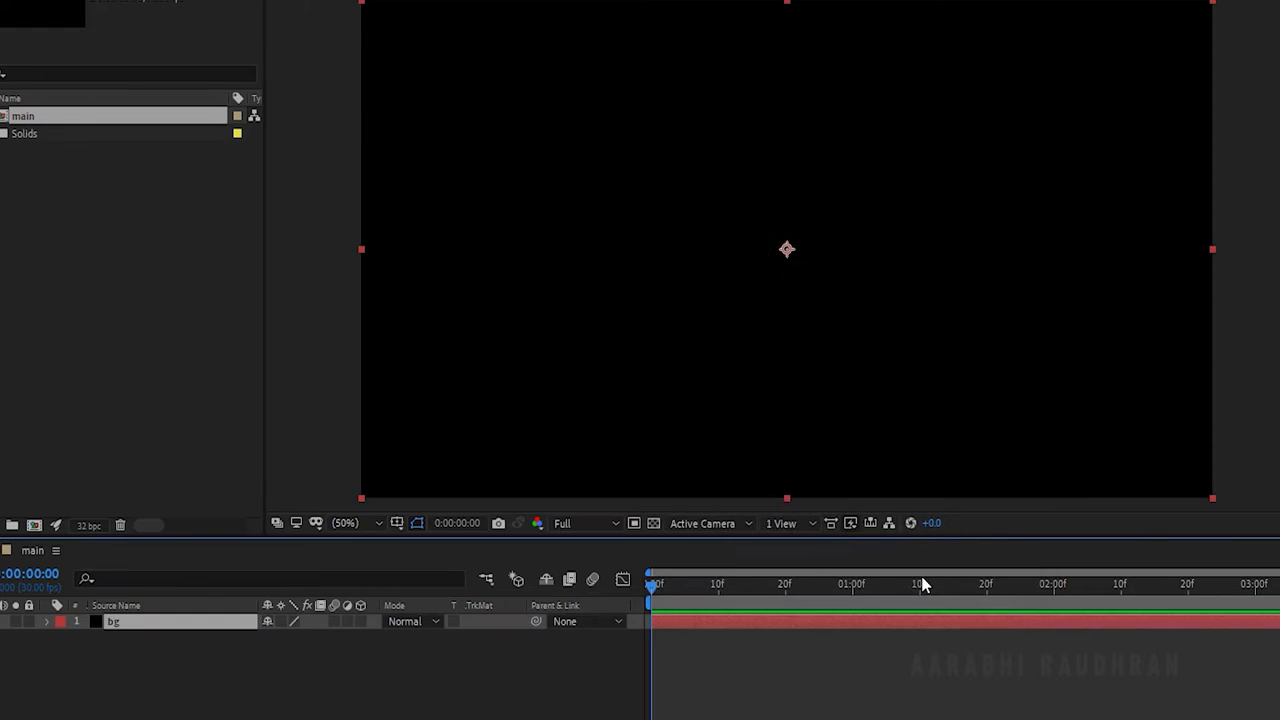
- Apply the Fill effect from Effects & Presets to the bg layer
click(1185, 75)
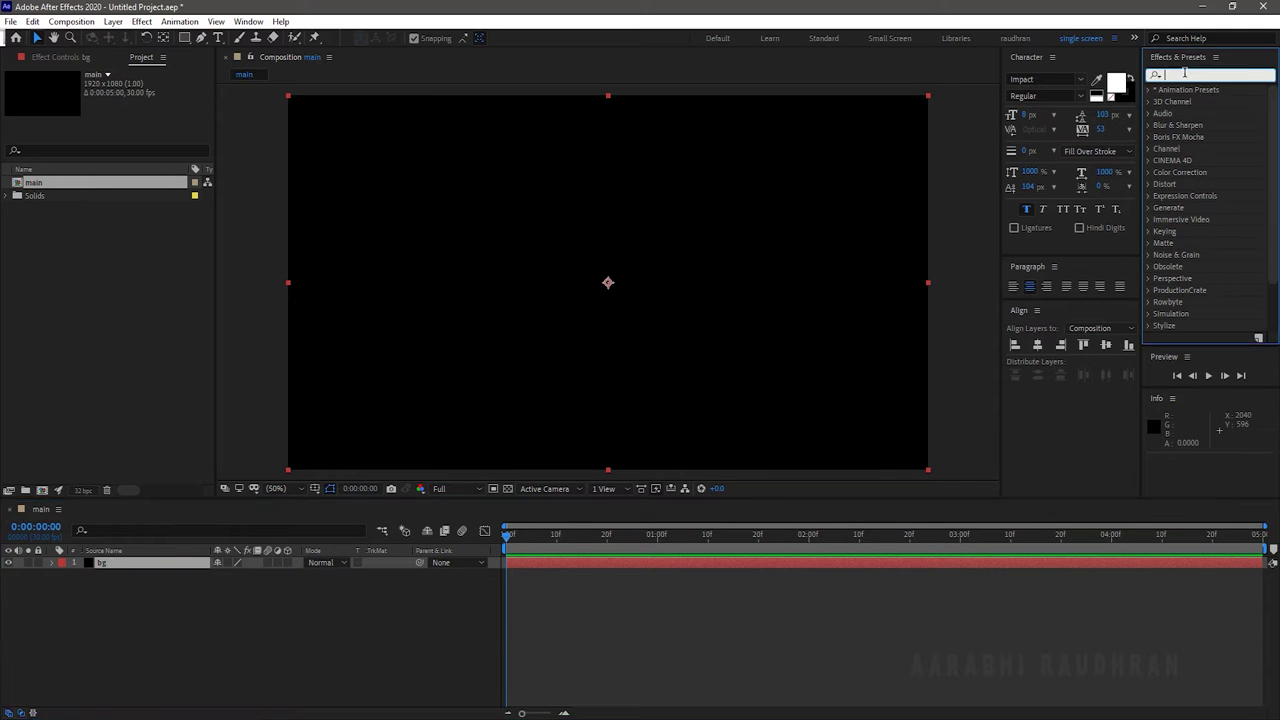
text(fill)
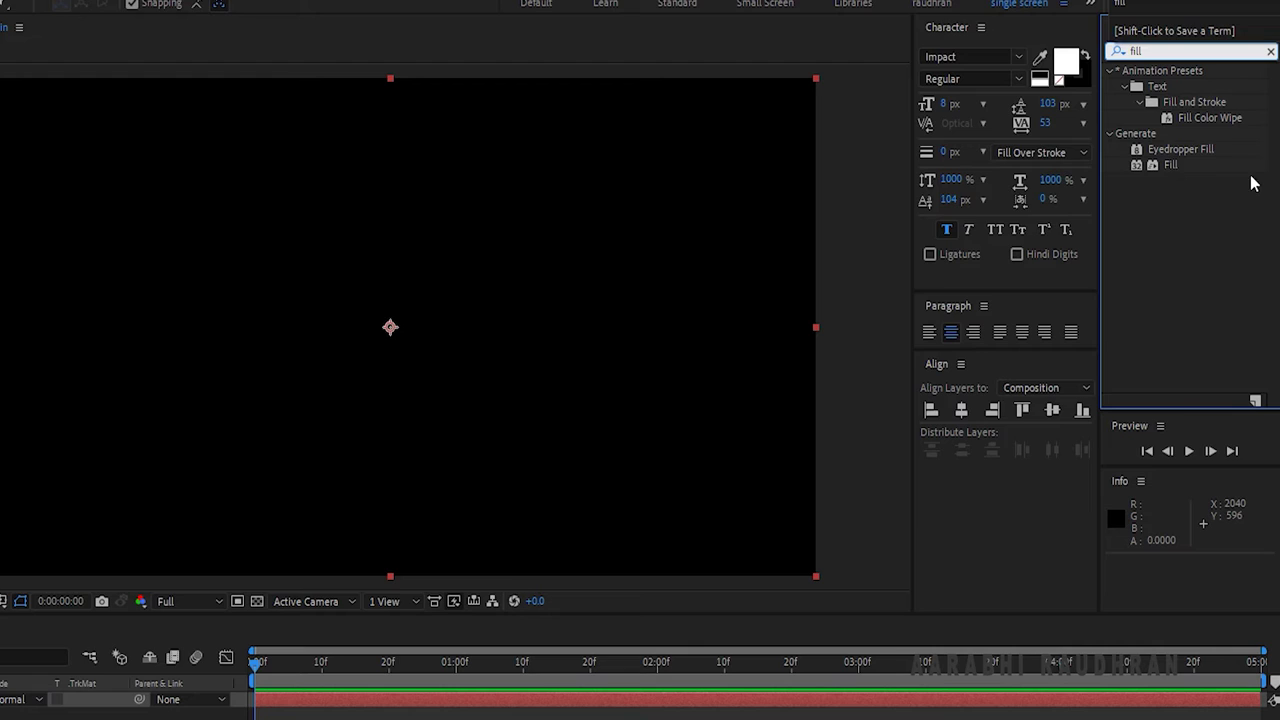
drag(1165, 166, 0, 713)
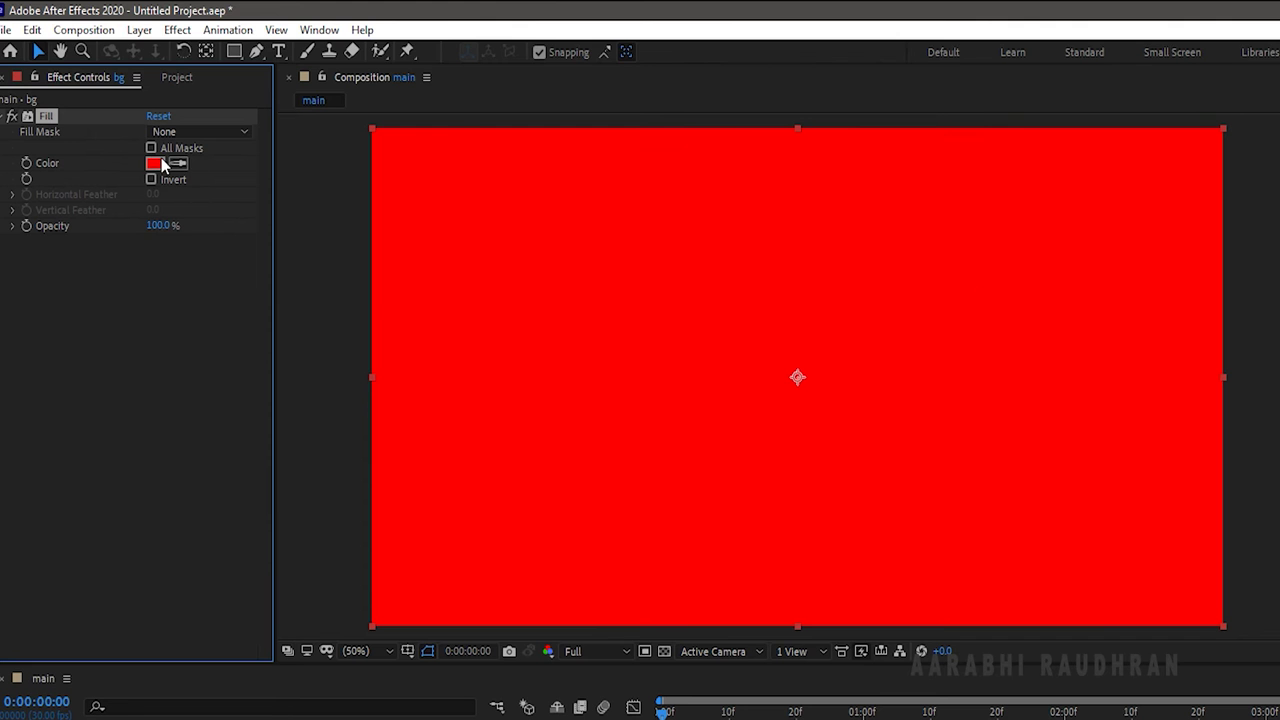
- Set the Fill colour to light neutral grey D3D3D3
click(124, 121)
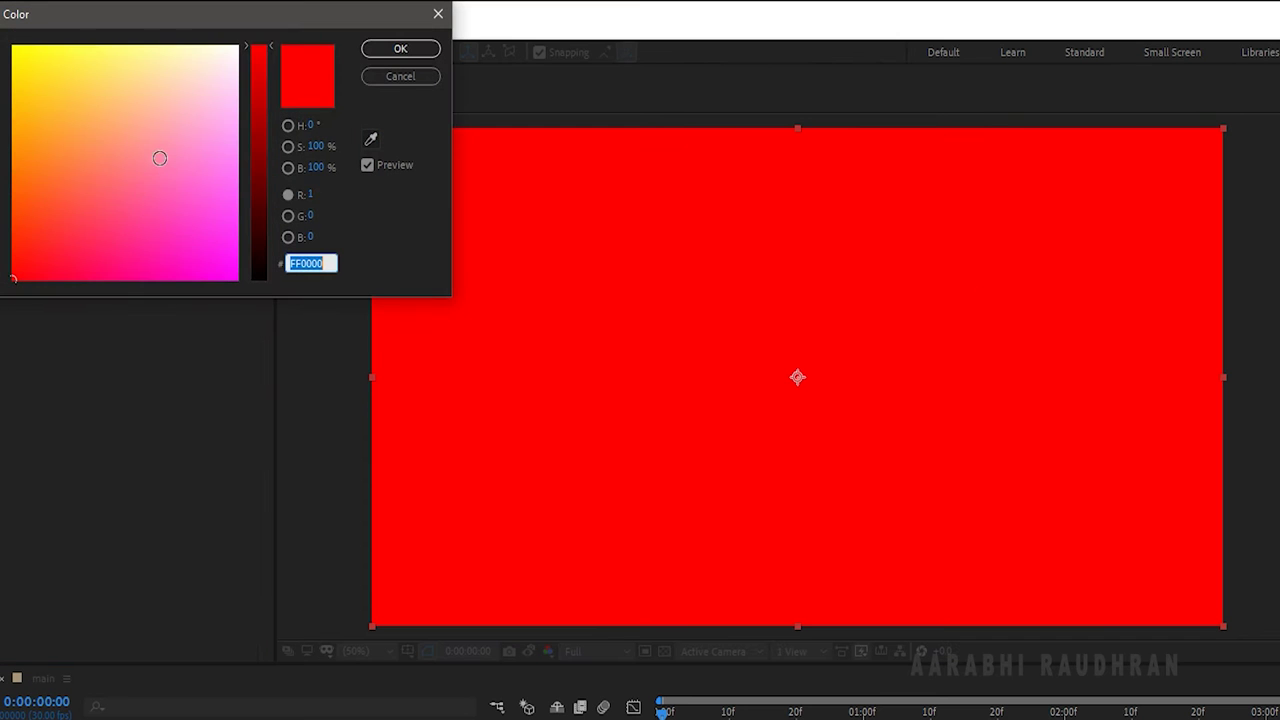
click(288, 126)
click(19, 103)
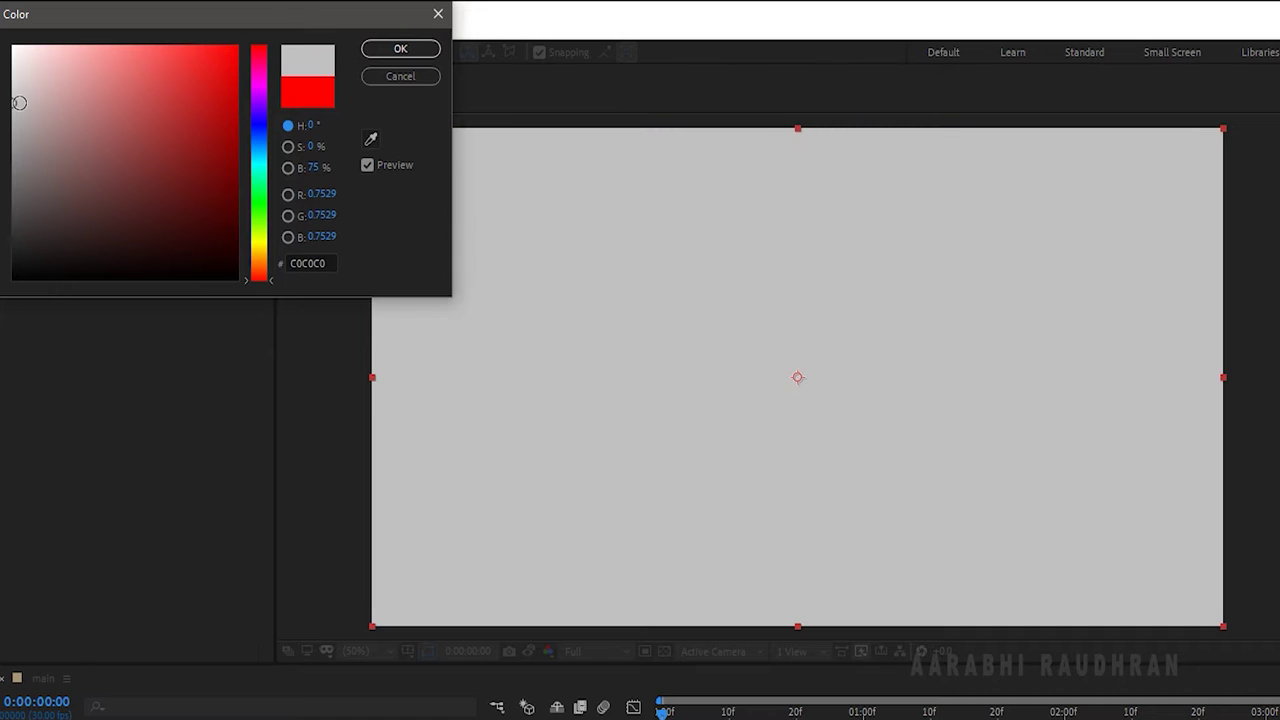
click(13, 93)
drag(13, 93, 8, 86)
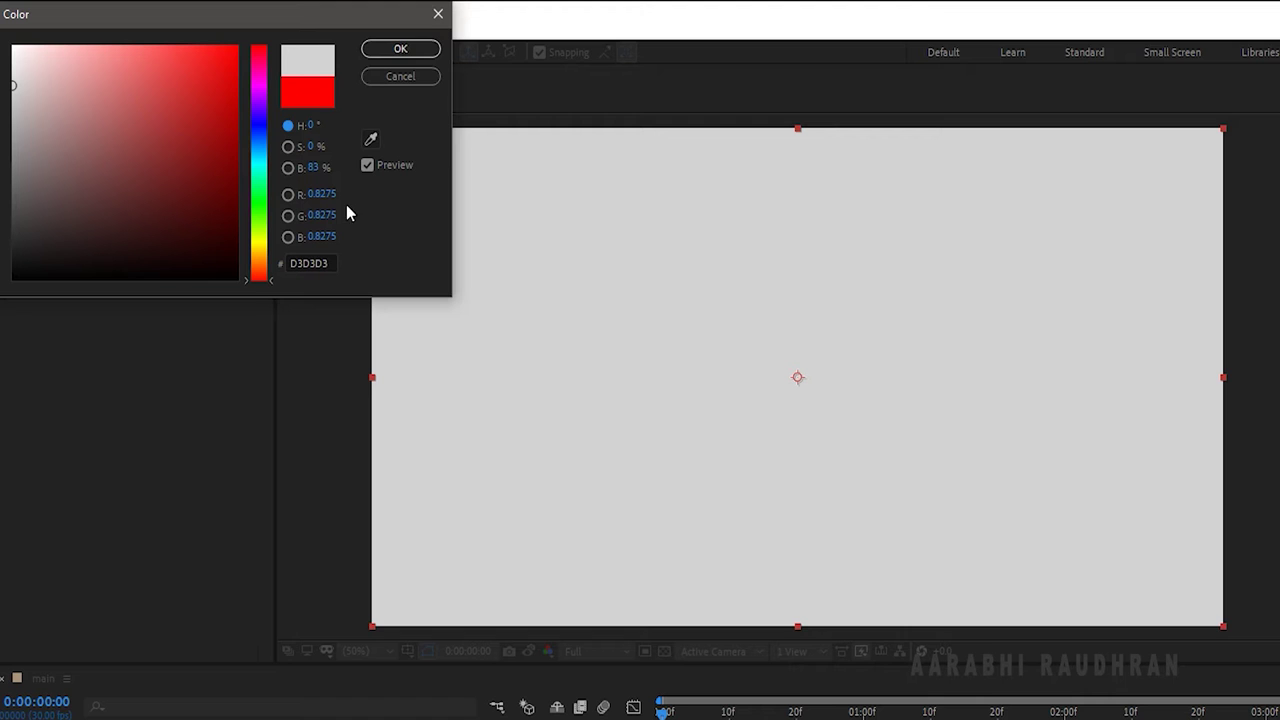
click(395, 50)
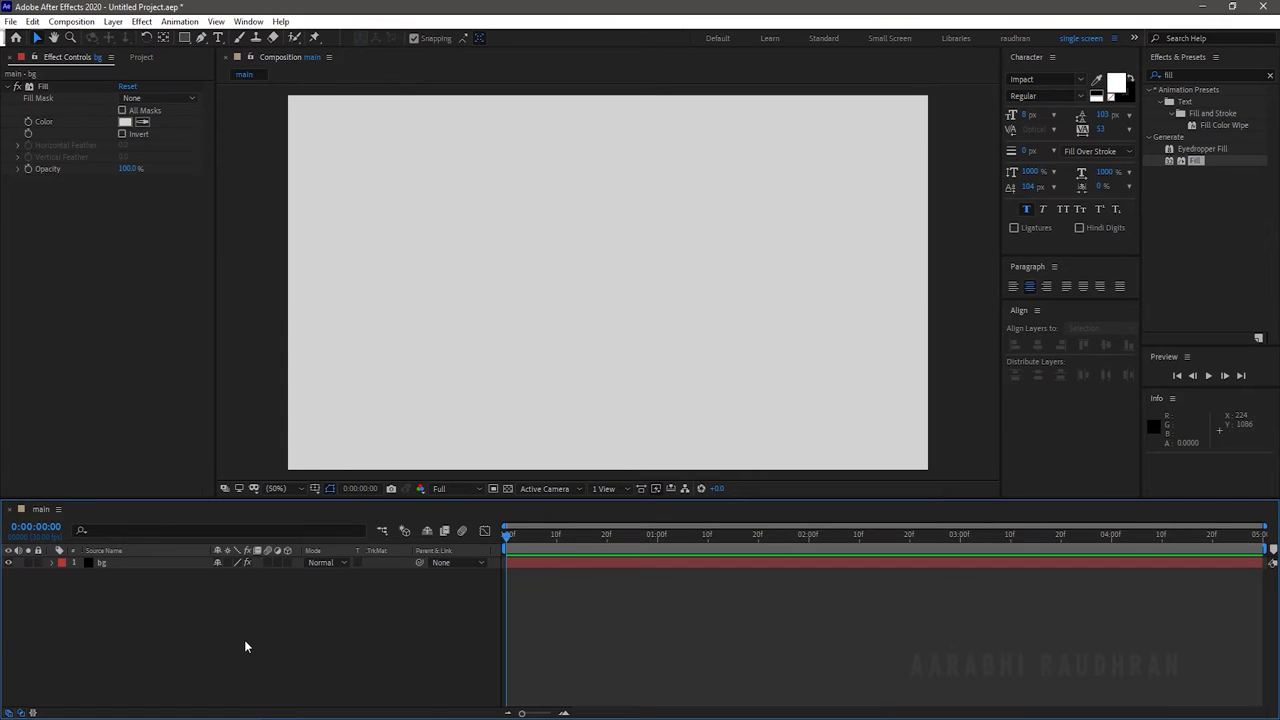
- Add a new text layer reading 'SEAMLESS'
right_click(244, 646)
mouse_move(301, 488)
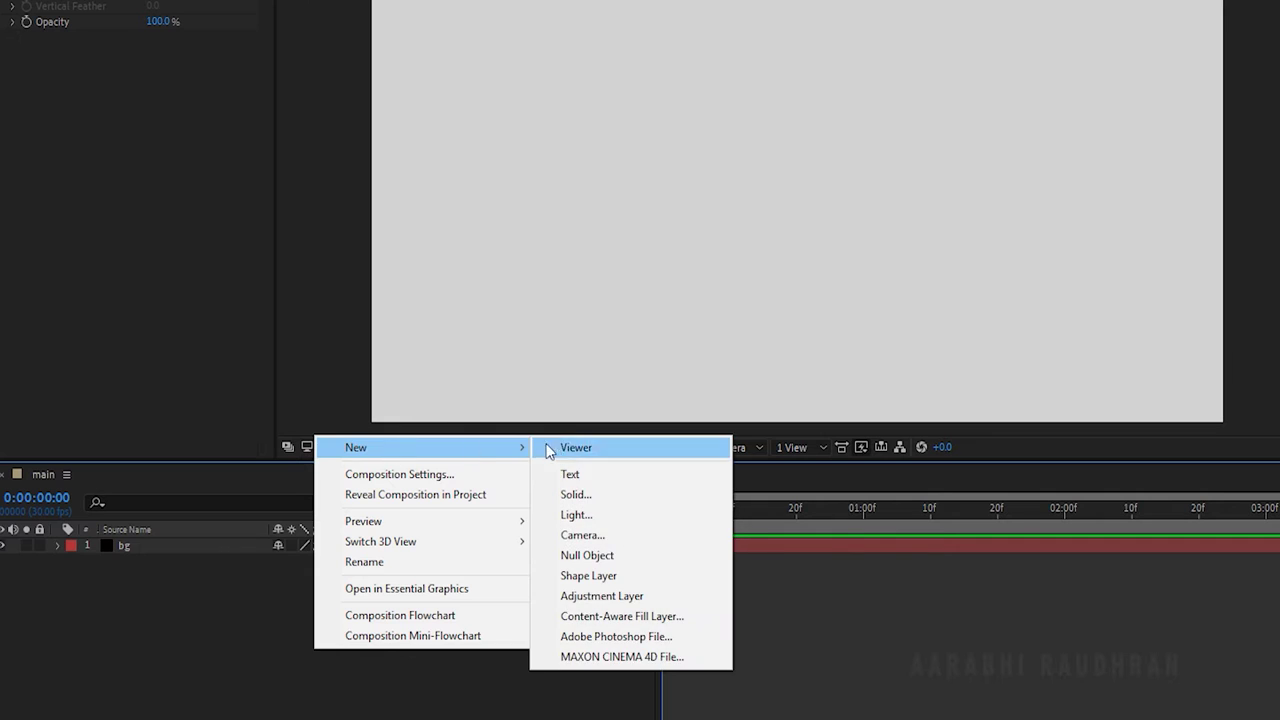
click(588, 469)
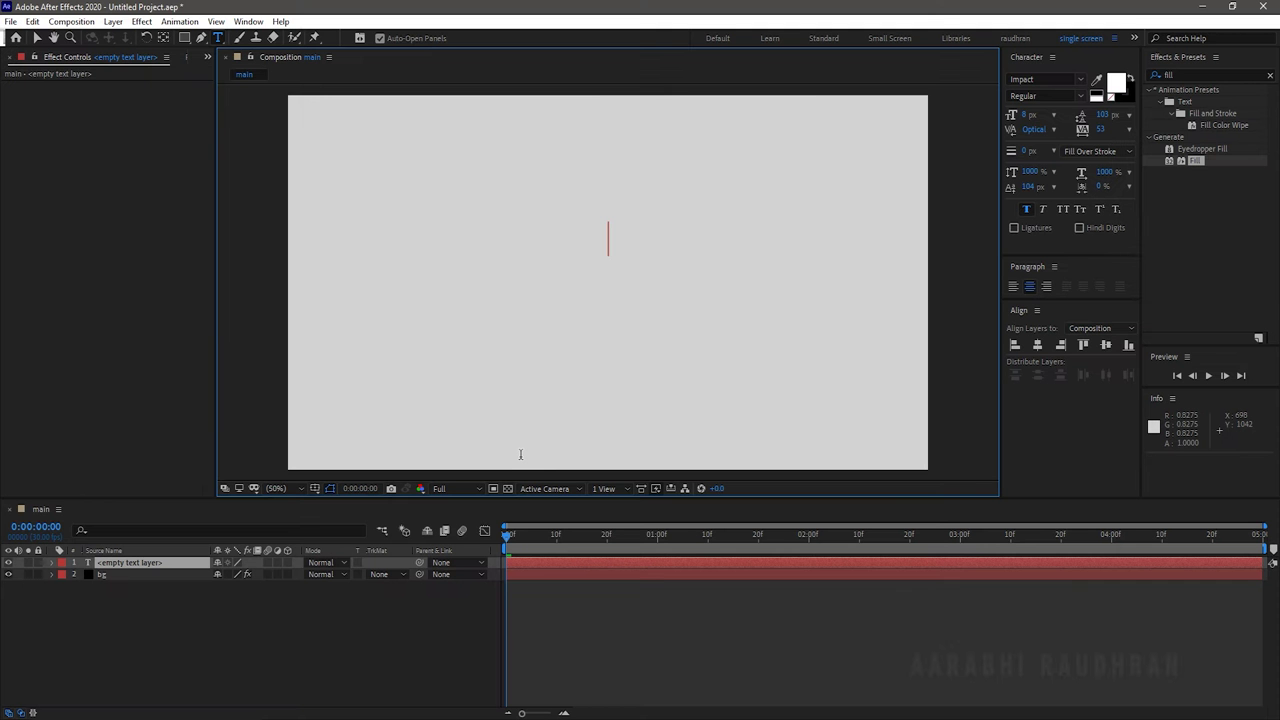
text(SEAMLESS)
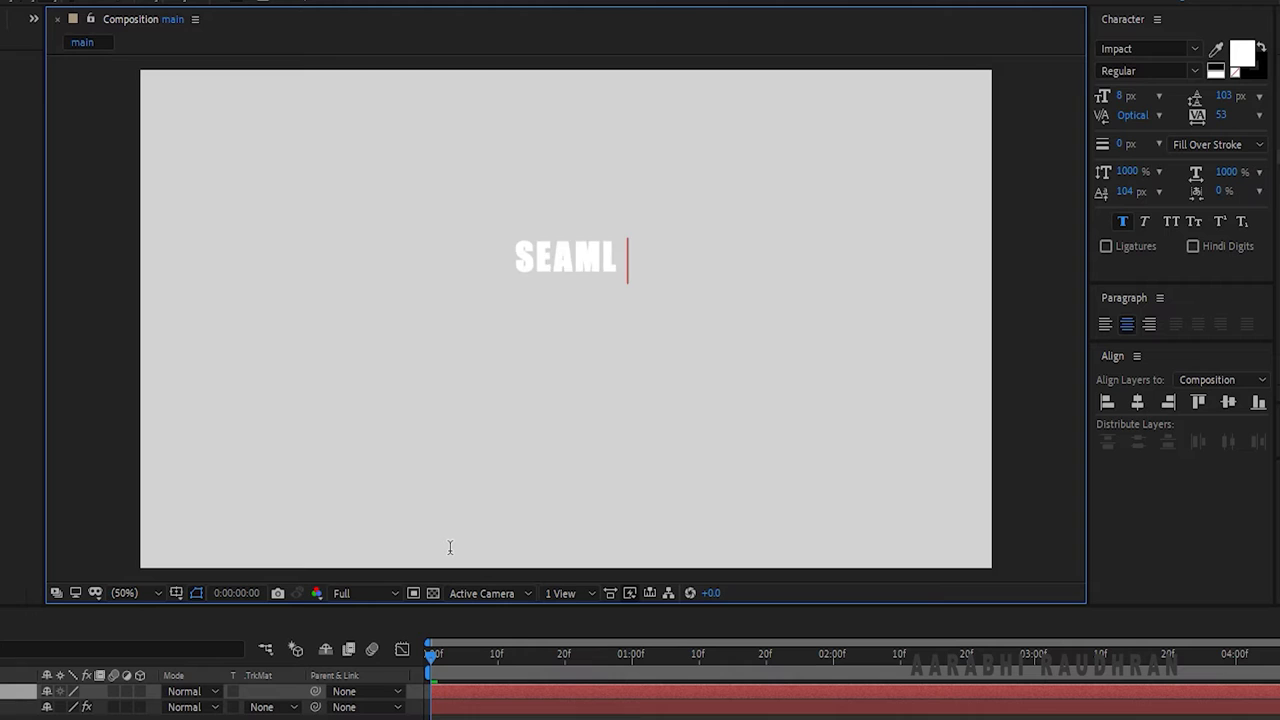
- Set the SEAMLESS text to 20 px and centre it vertically in the composition
key(ctrl+a)
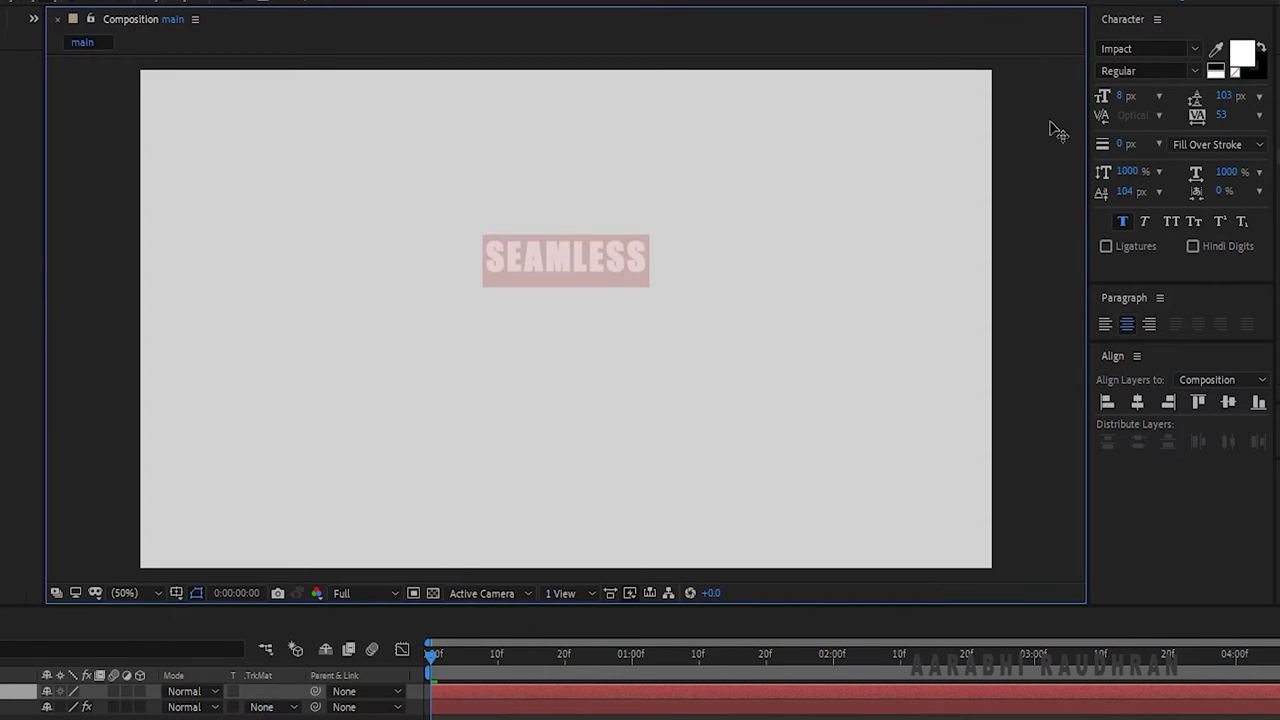
click(1124, 94)
text(20)
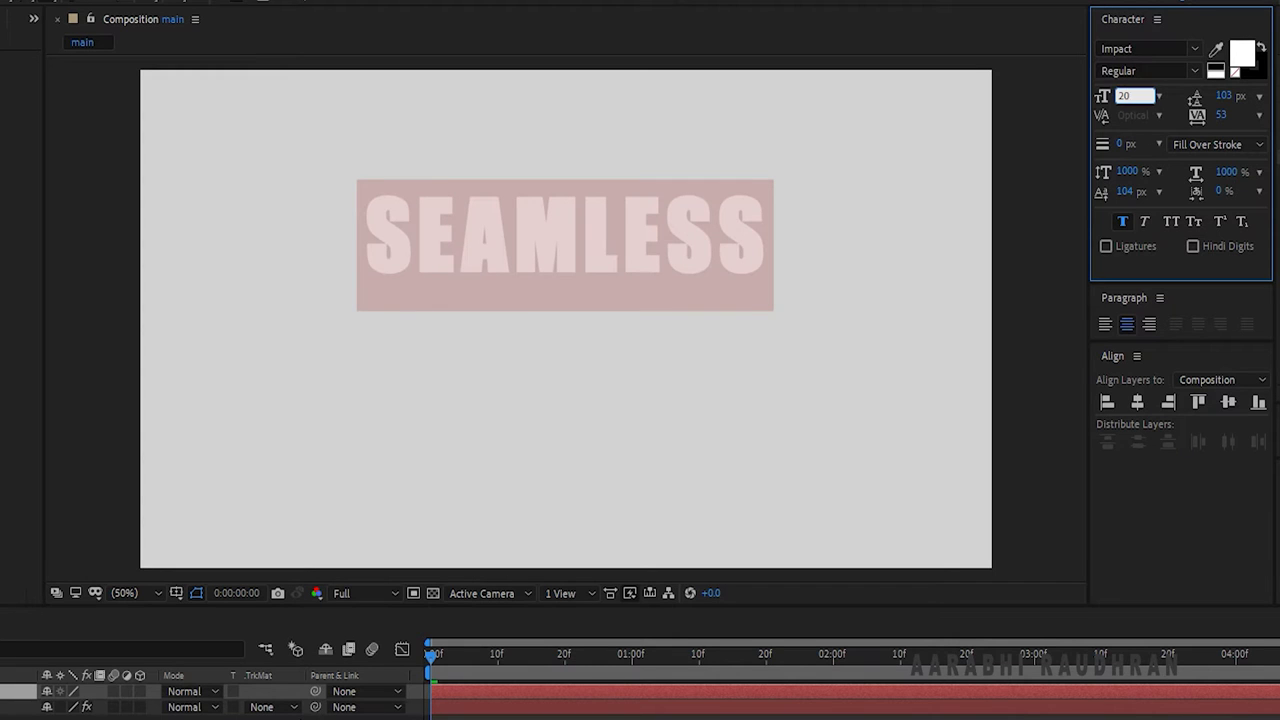
key(Return)
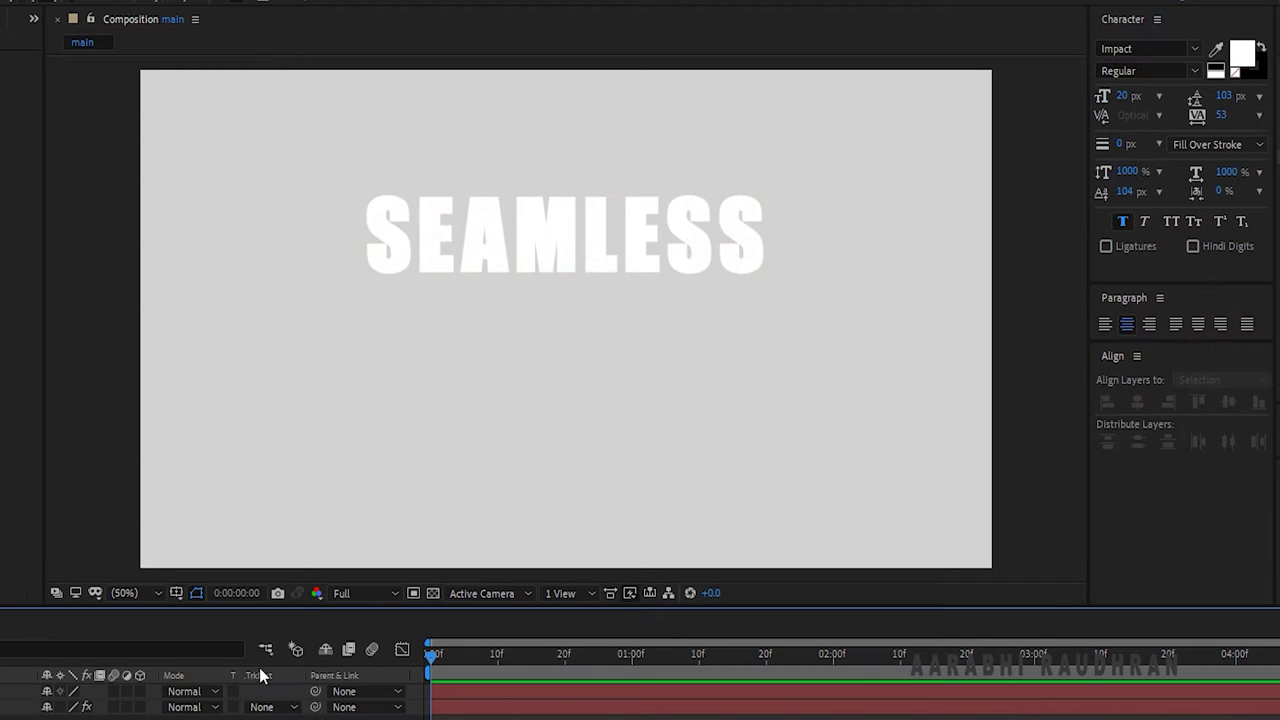
click(1228, 401)
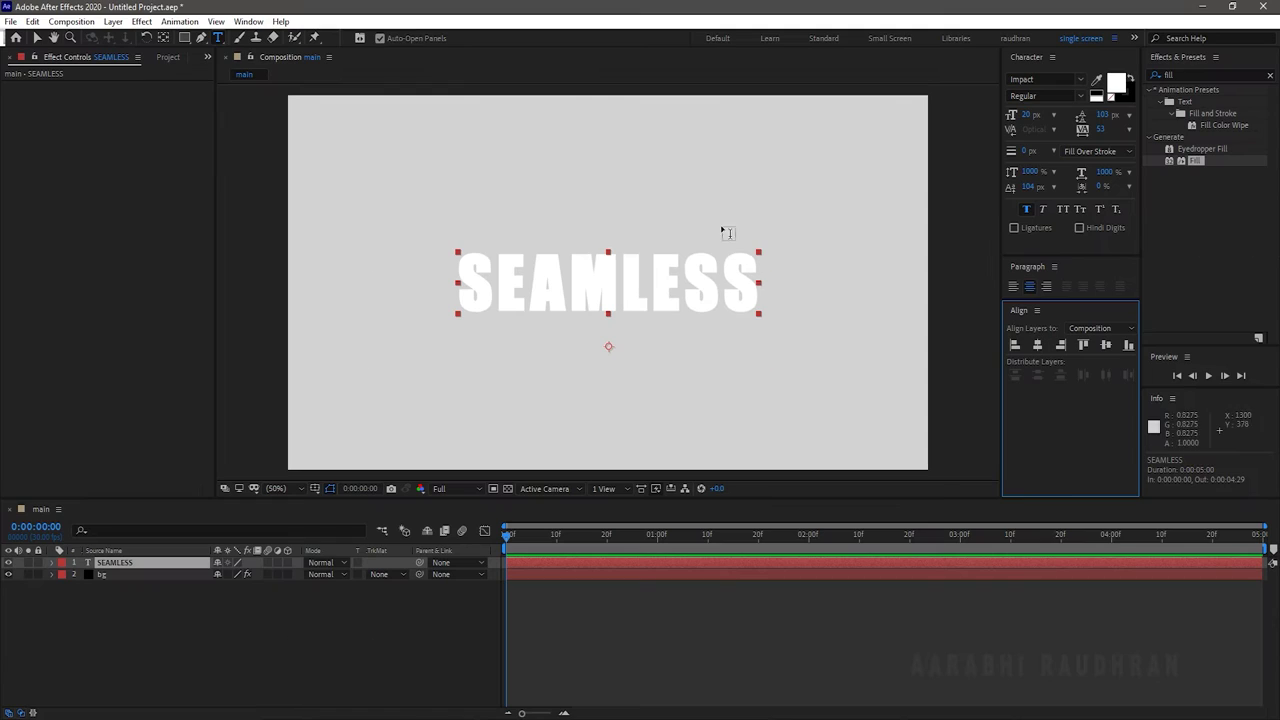
click(36, 37)
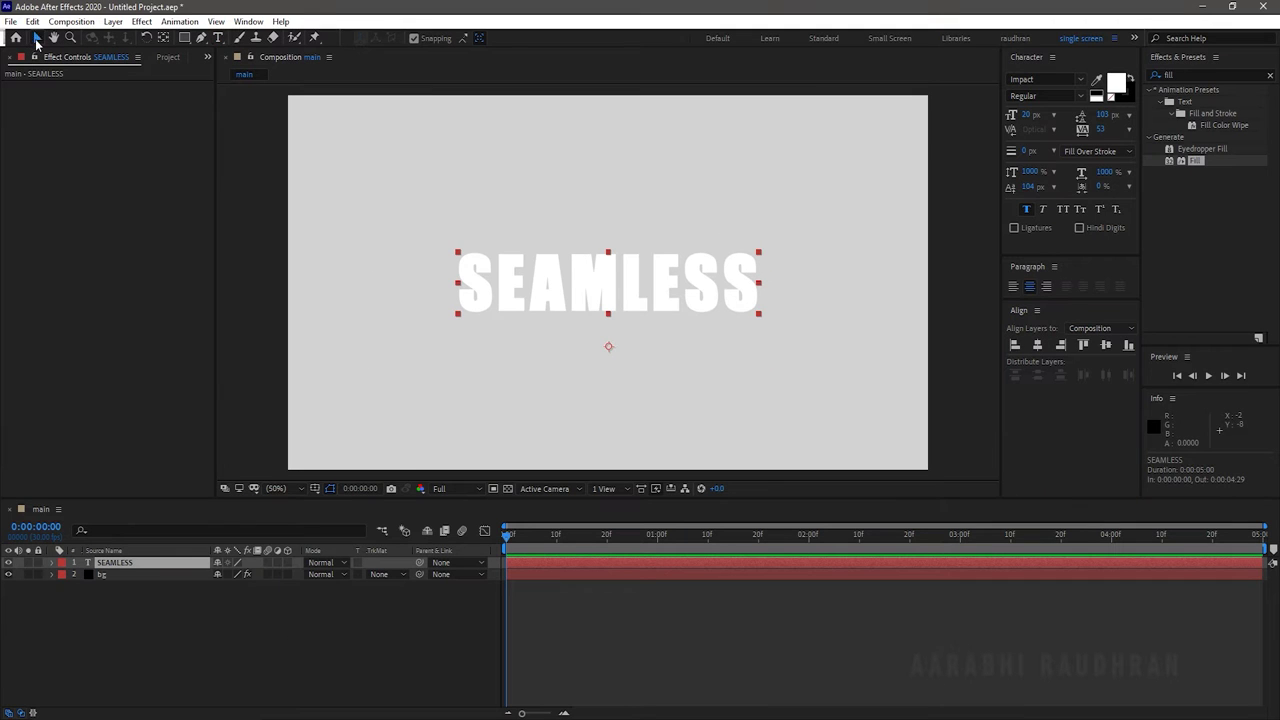
click(203, 606)
- Add a new black solid layer named 'matte 1'
right_click(203, 606)
mouse_move(278, 464)
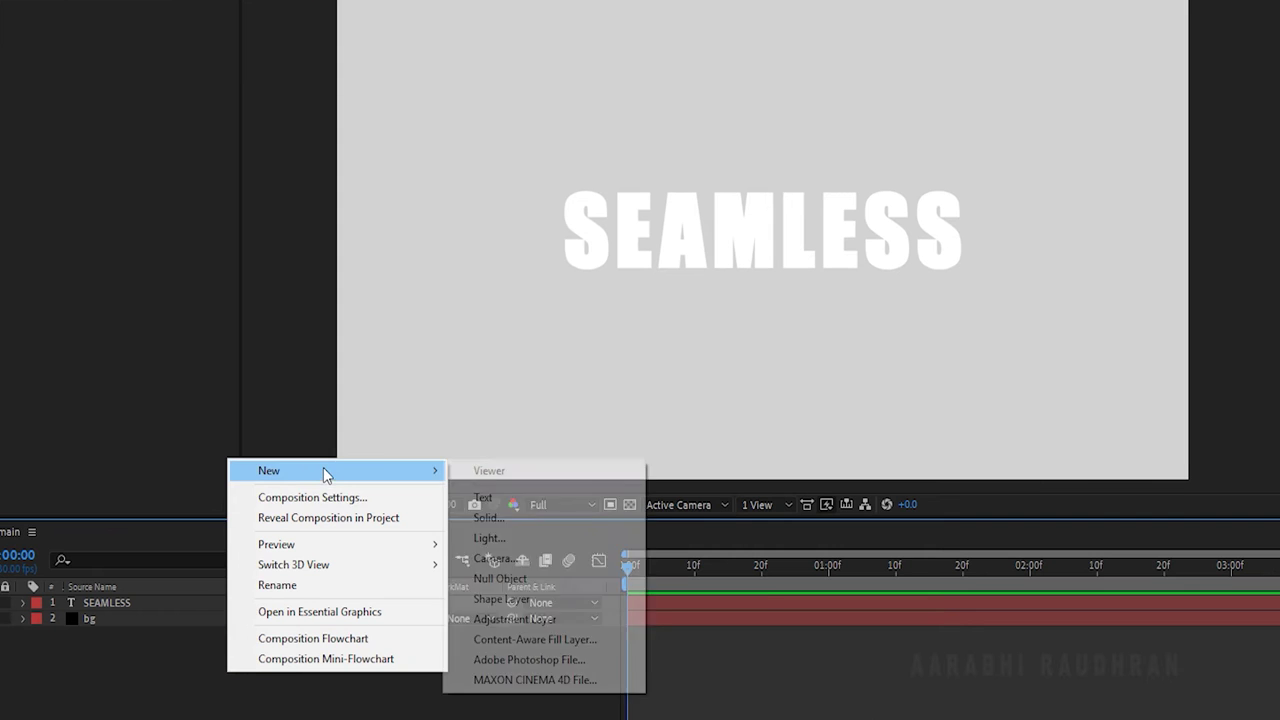
click(417, 500)
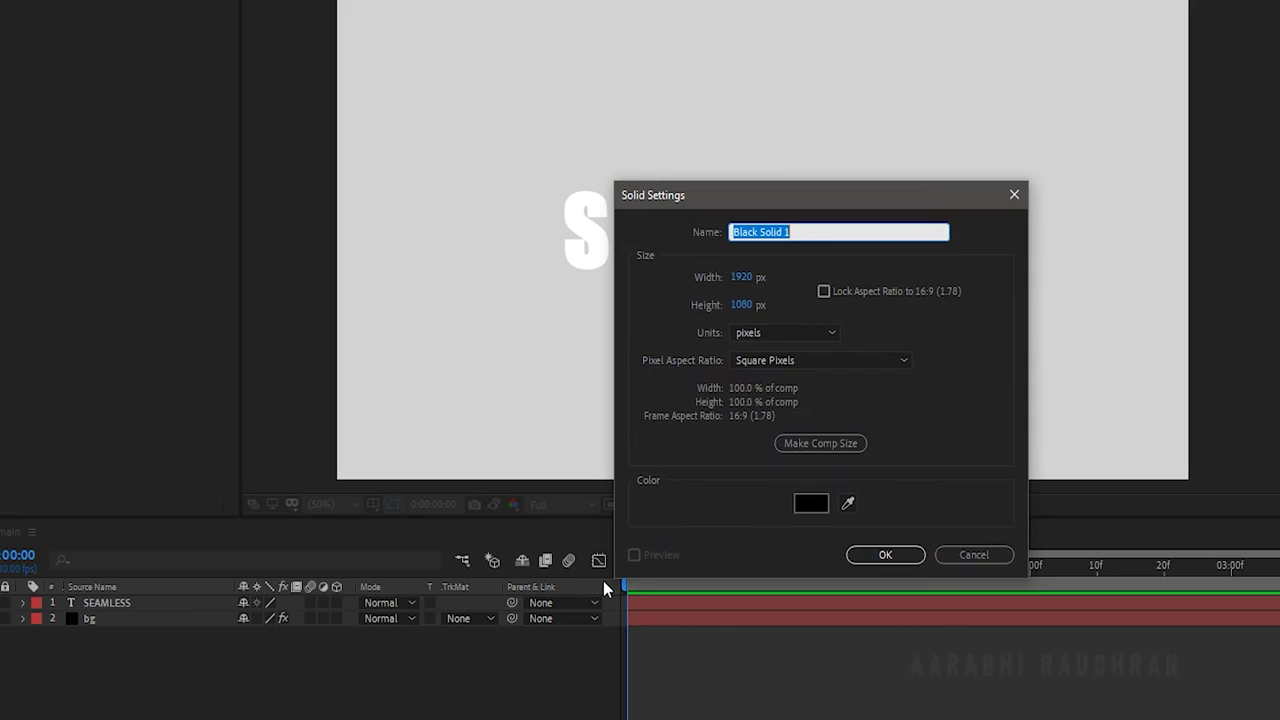
text(matte)
key(Return)
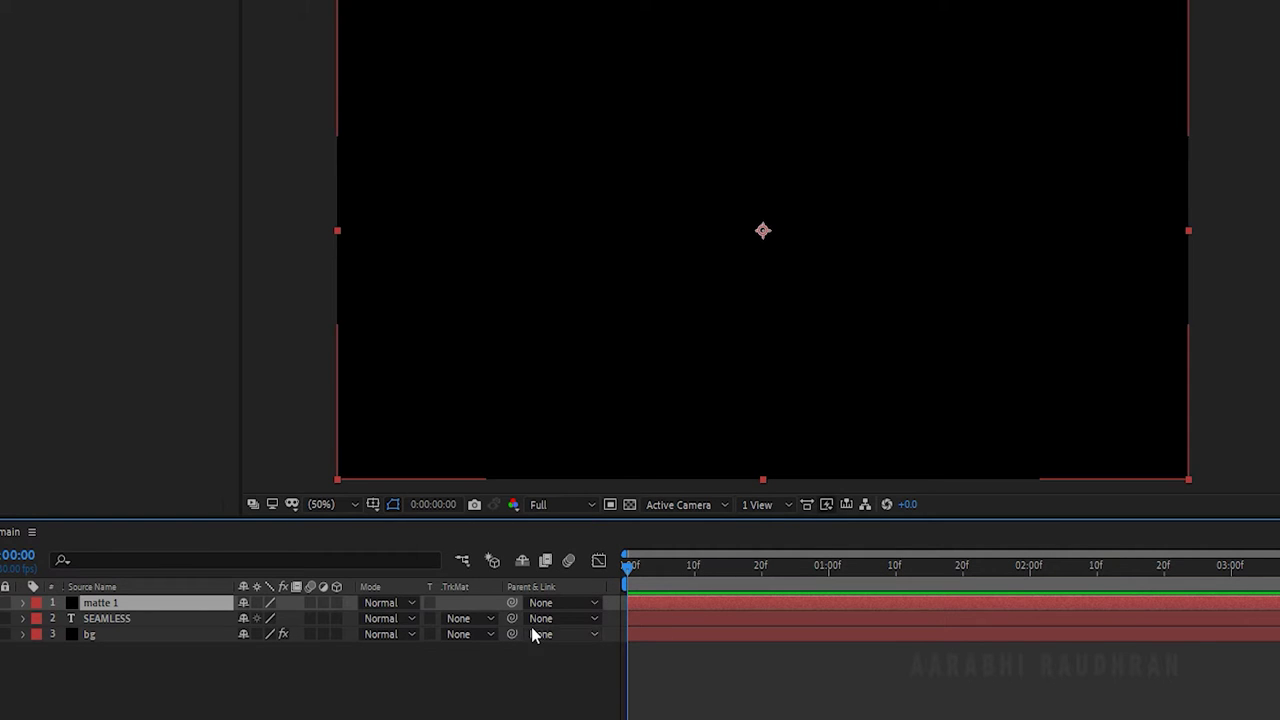
- Set matte 1's Position X to 0
key(p)
click(250, 618)
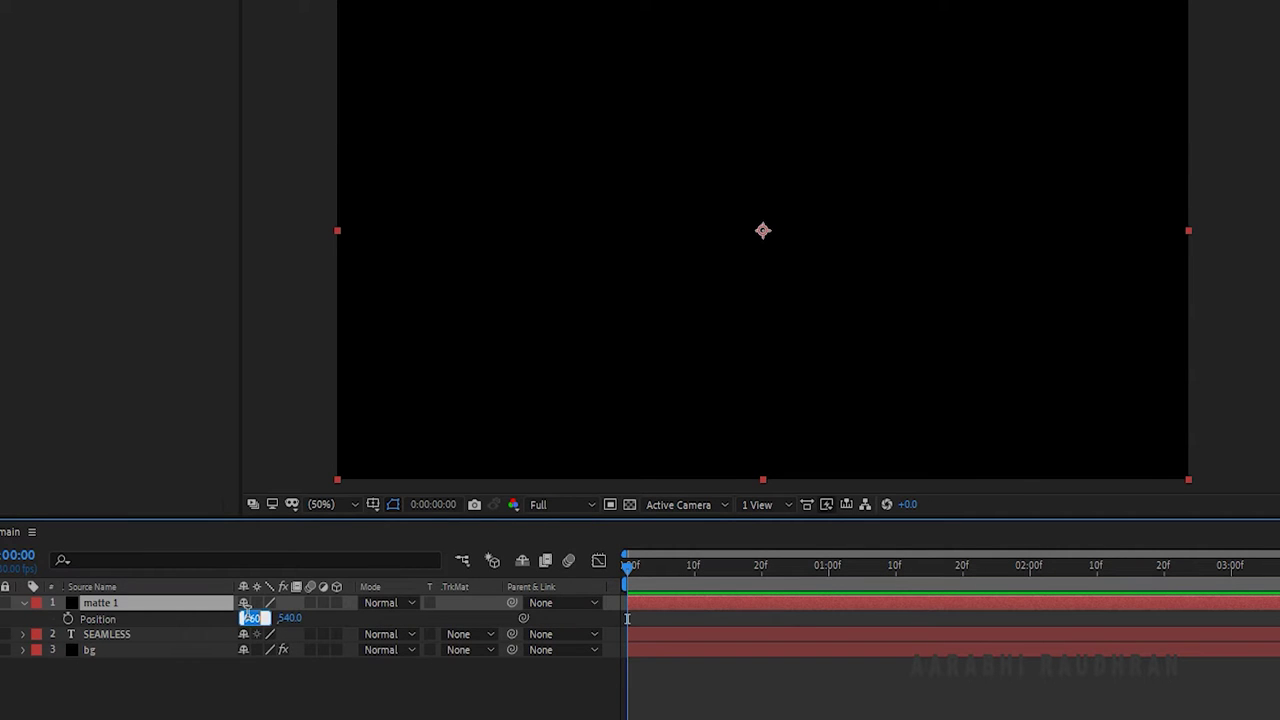
text(0)
key(Return)
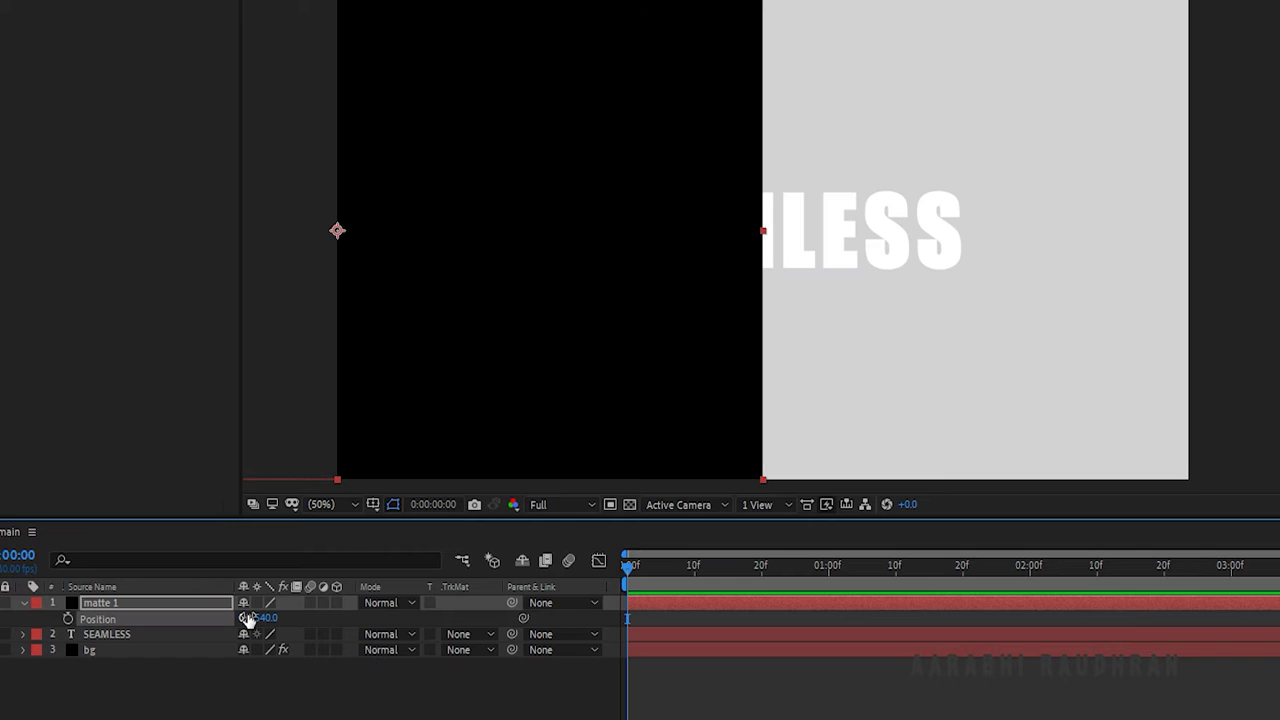
- Make matte 1 an Alpha Inverted track matte for SEAMLESS, then select both layers
click(486, 634)
click(493, 703)
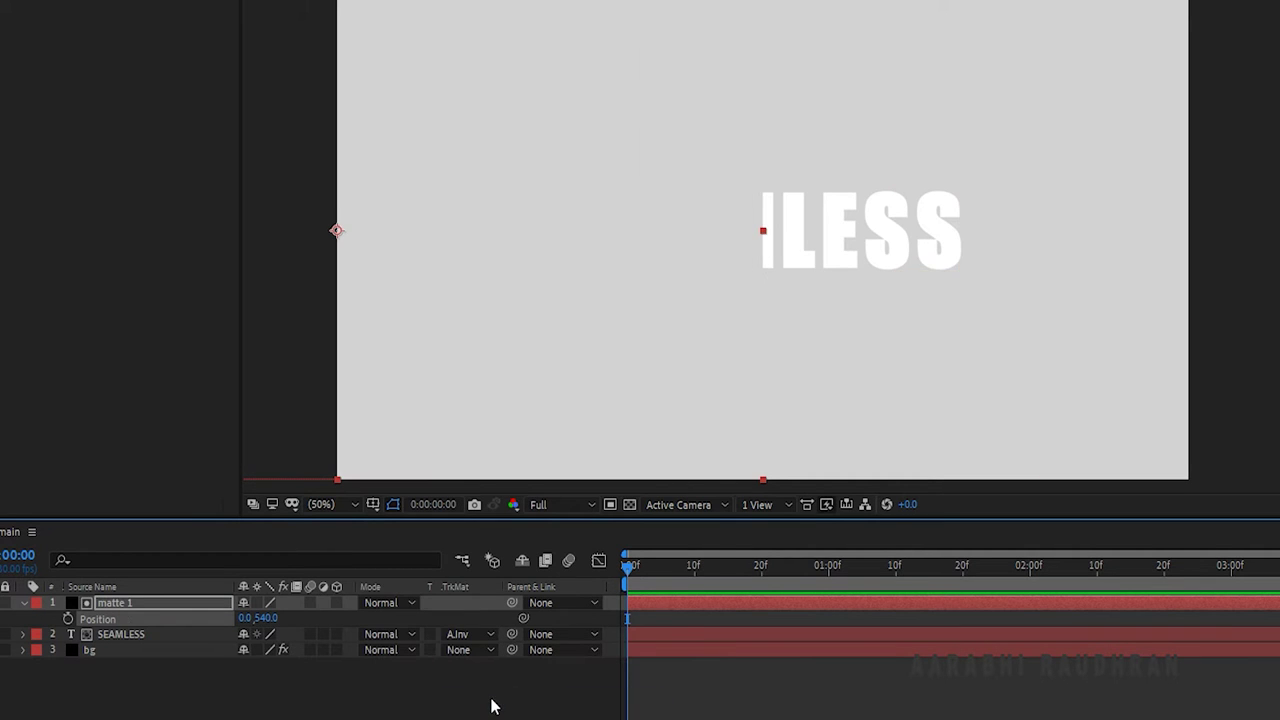
click(408, 716)
click(143, 620)
click(23, 604)
click(140, 619)
ctrl+click(132, 604)
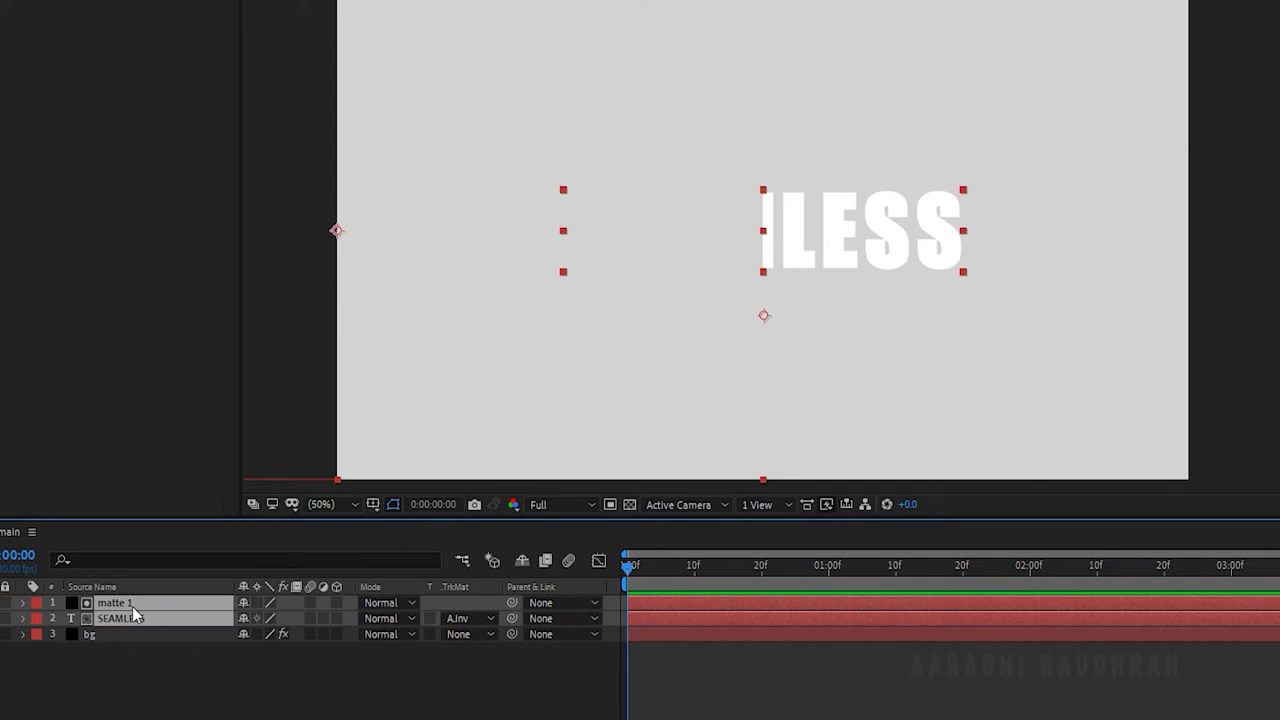
- Duplicate matte 1 and SEAMLESS, and rename the duplicate matte to 'matte 2'
key(ctrl+d)
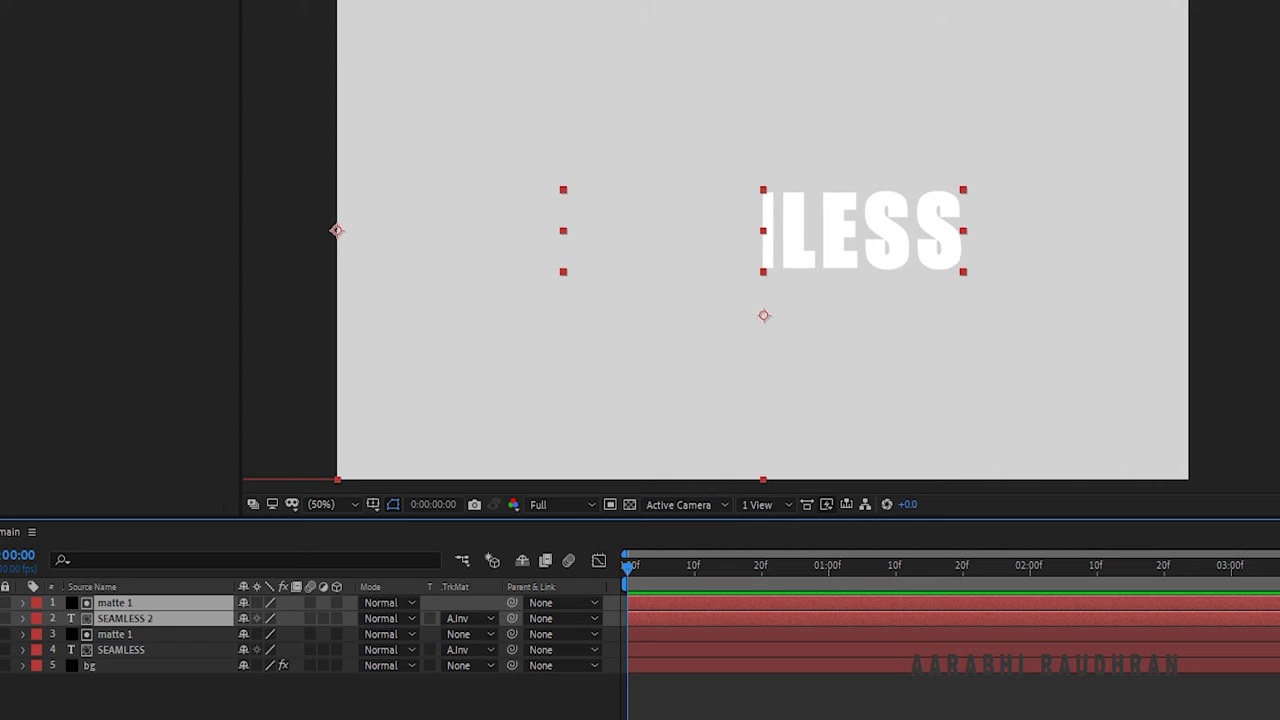
click(139, 602)
right_click(139, 602)
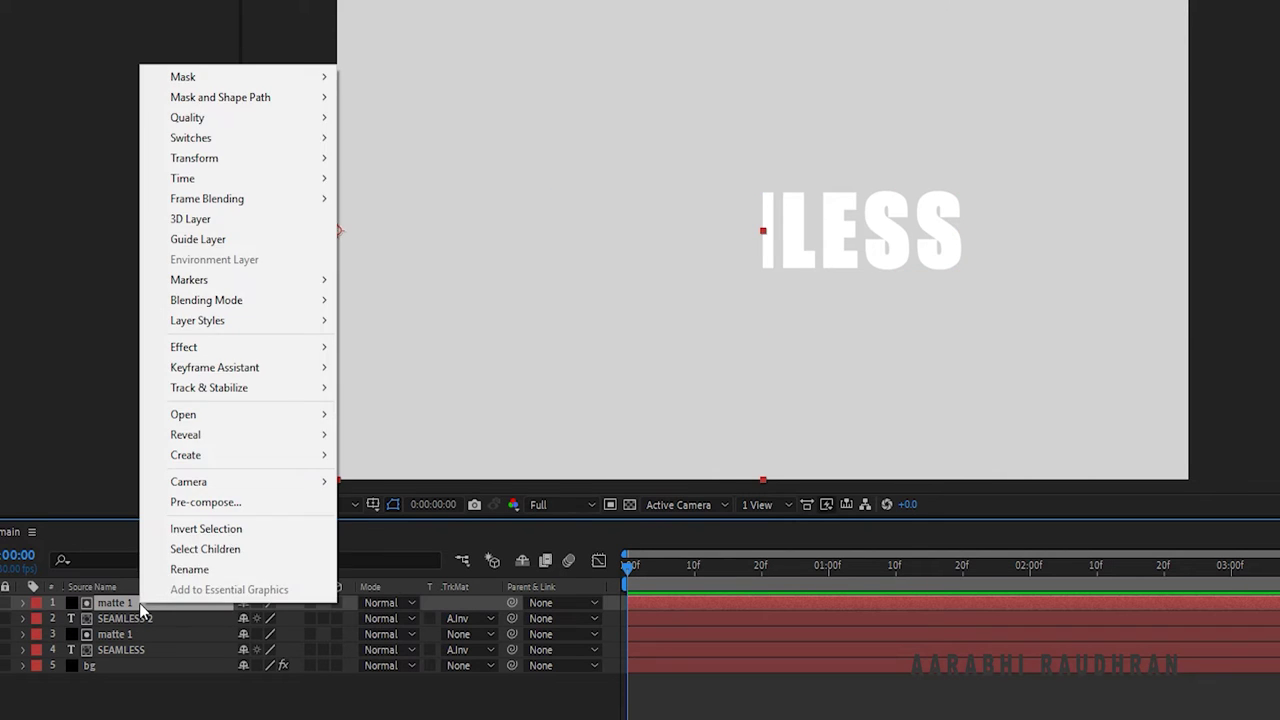
click(194, 570)
click(146, 597)
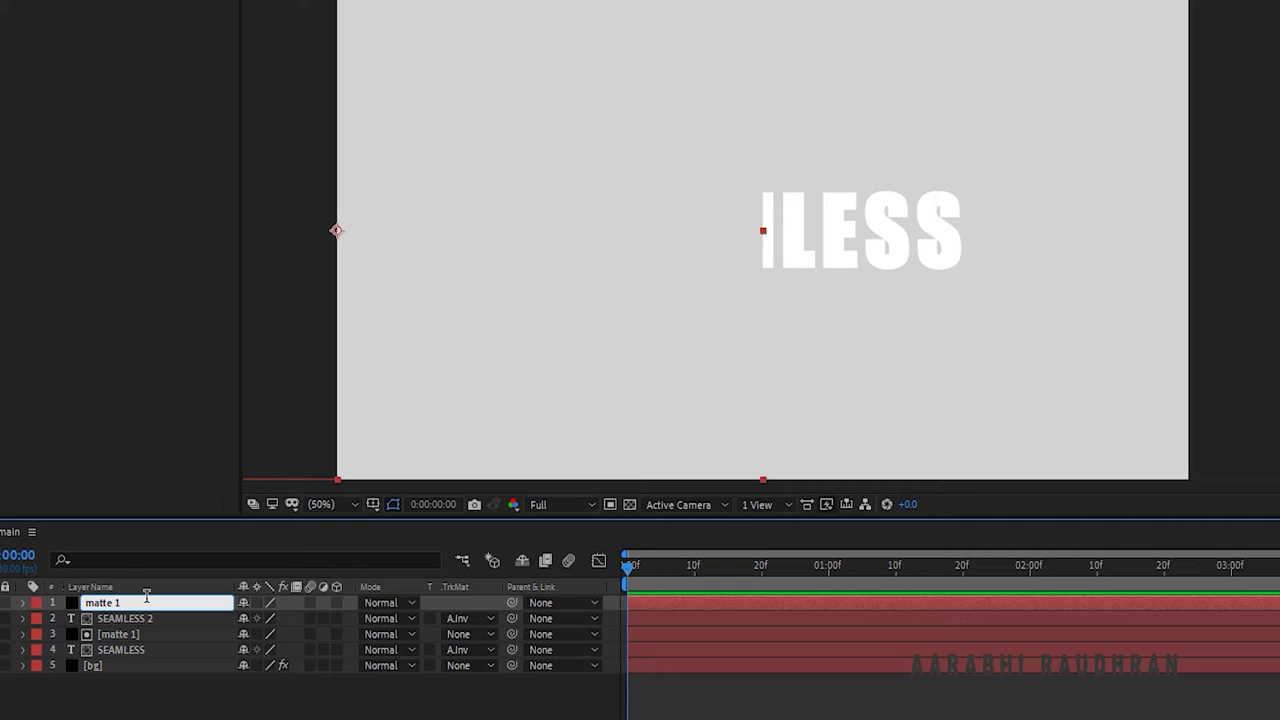
key(Return)
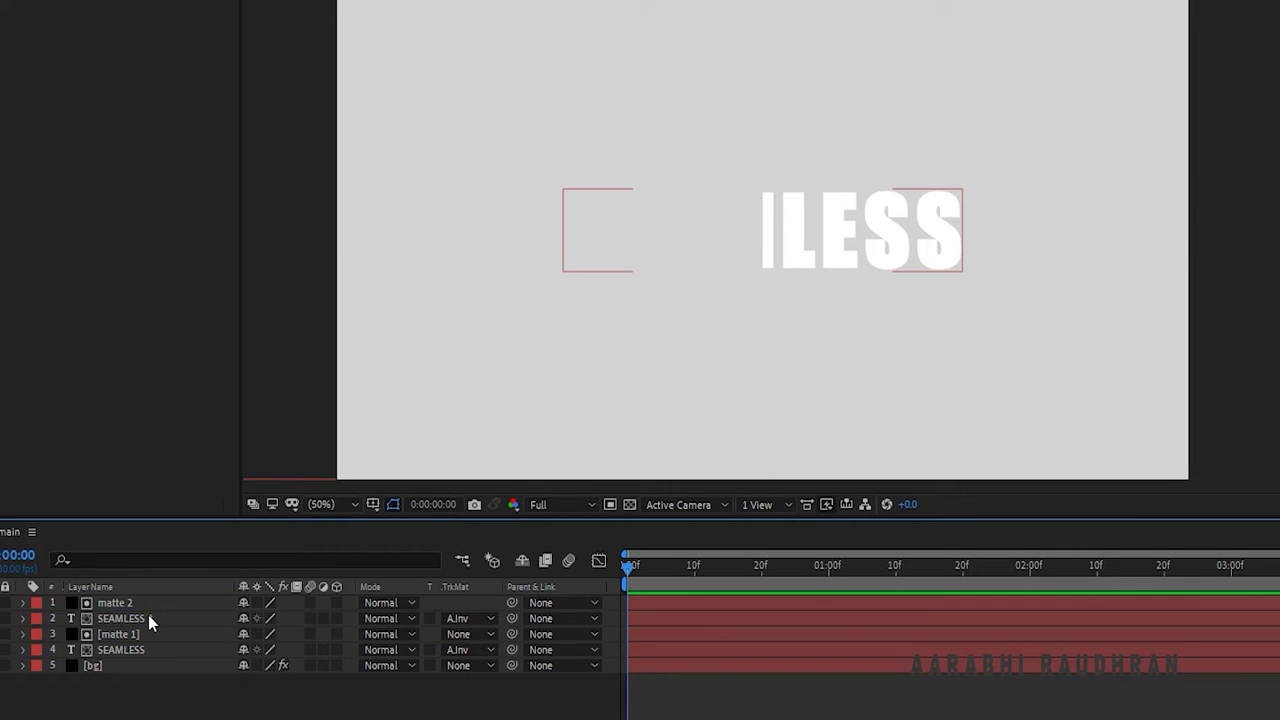
click(148, 617)
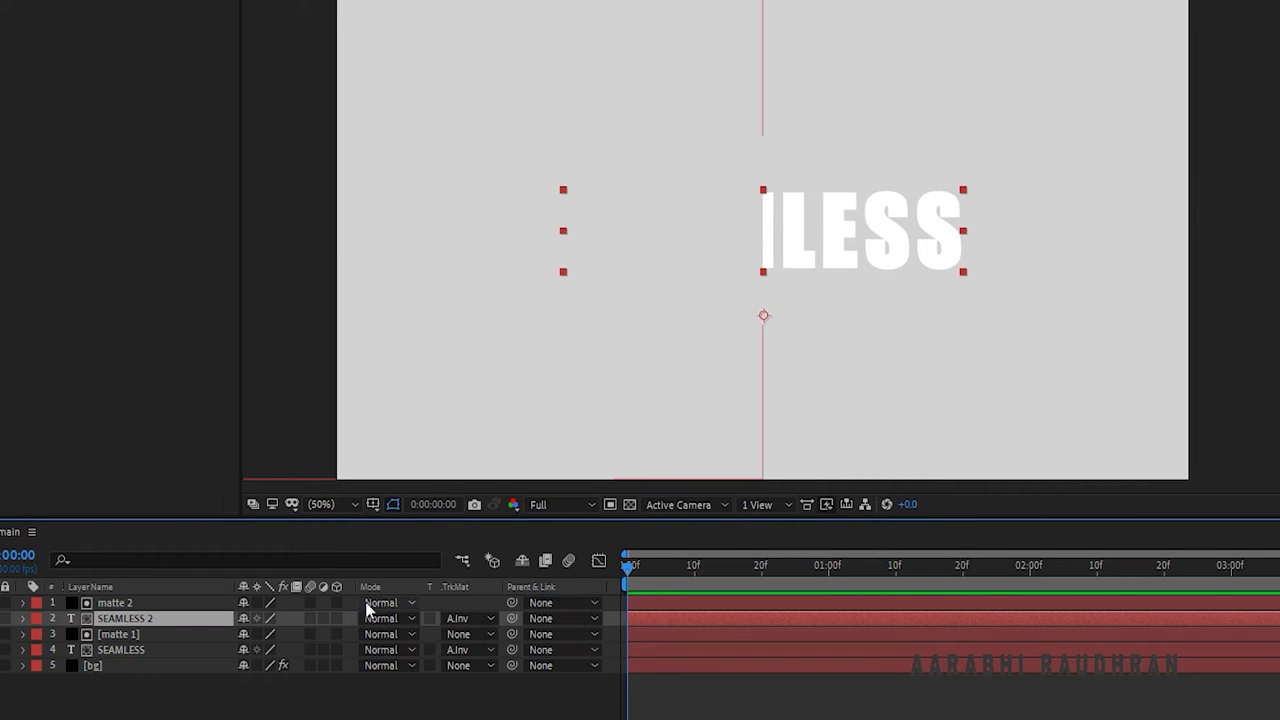
- Set matte 2's Position X to 1920 so the full word SEAMLESS shows
click(140, 604)
key(p)
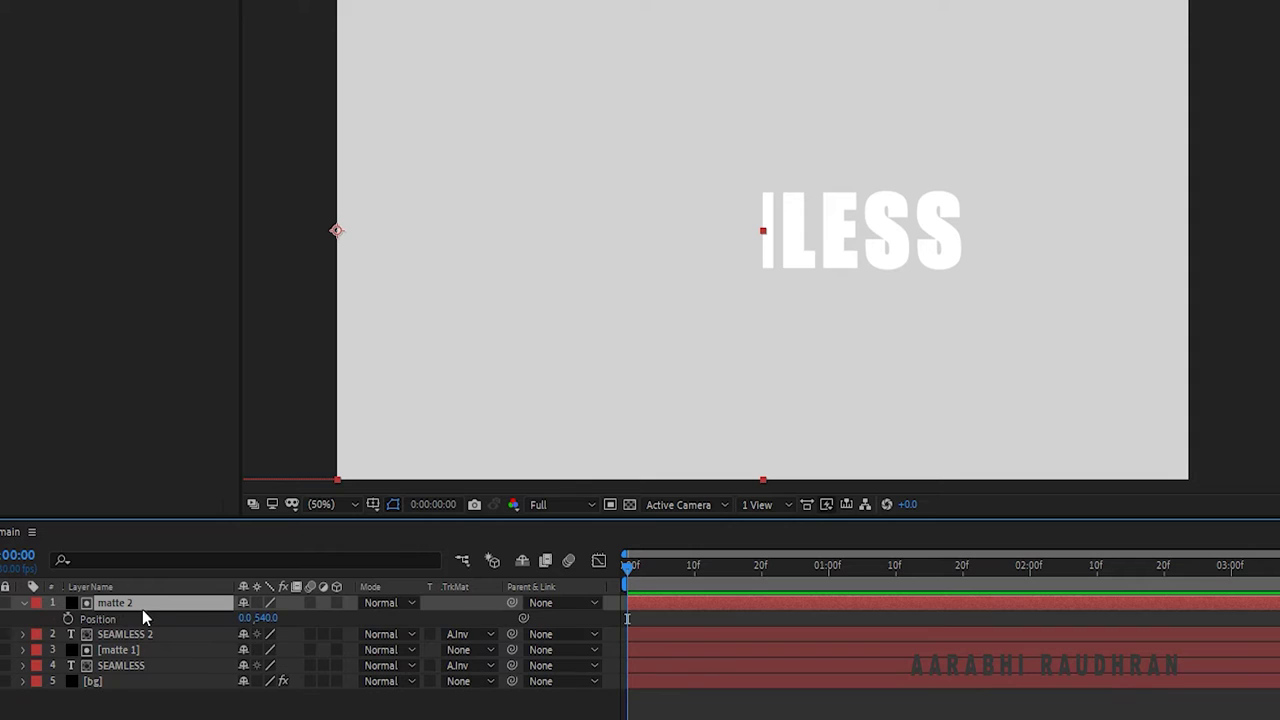
click(246, 618)
text(1920)
key(Return)
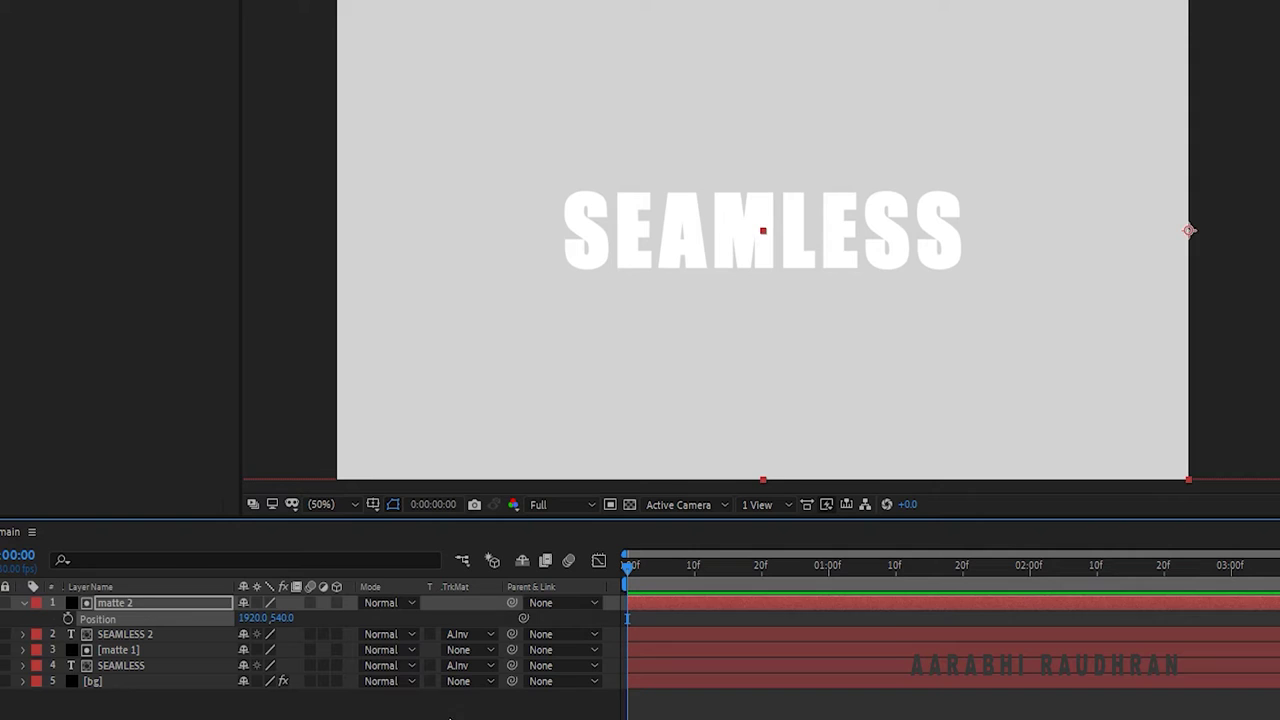
click(449, 717)
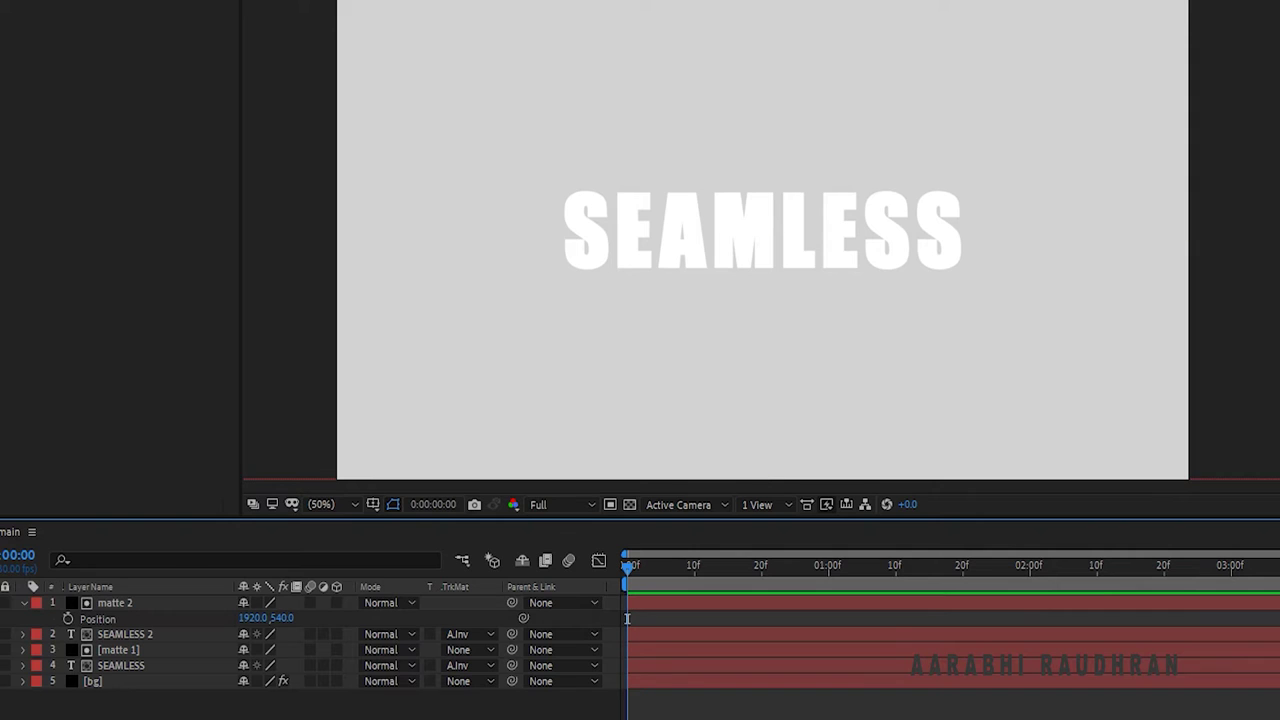
- At 0:00:01:10, set Position keyframes on both SEAMLESS text layers
click(895, 564)
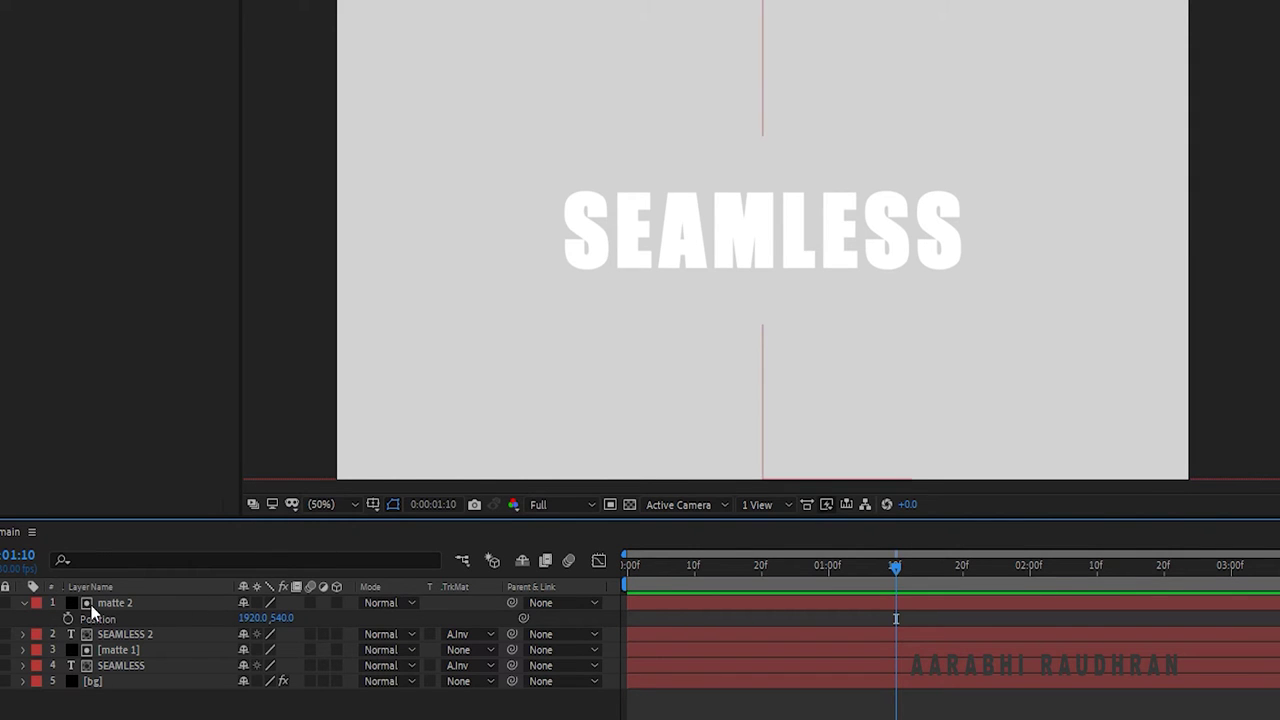
click(24, 602)
click(128, 618)
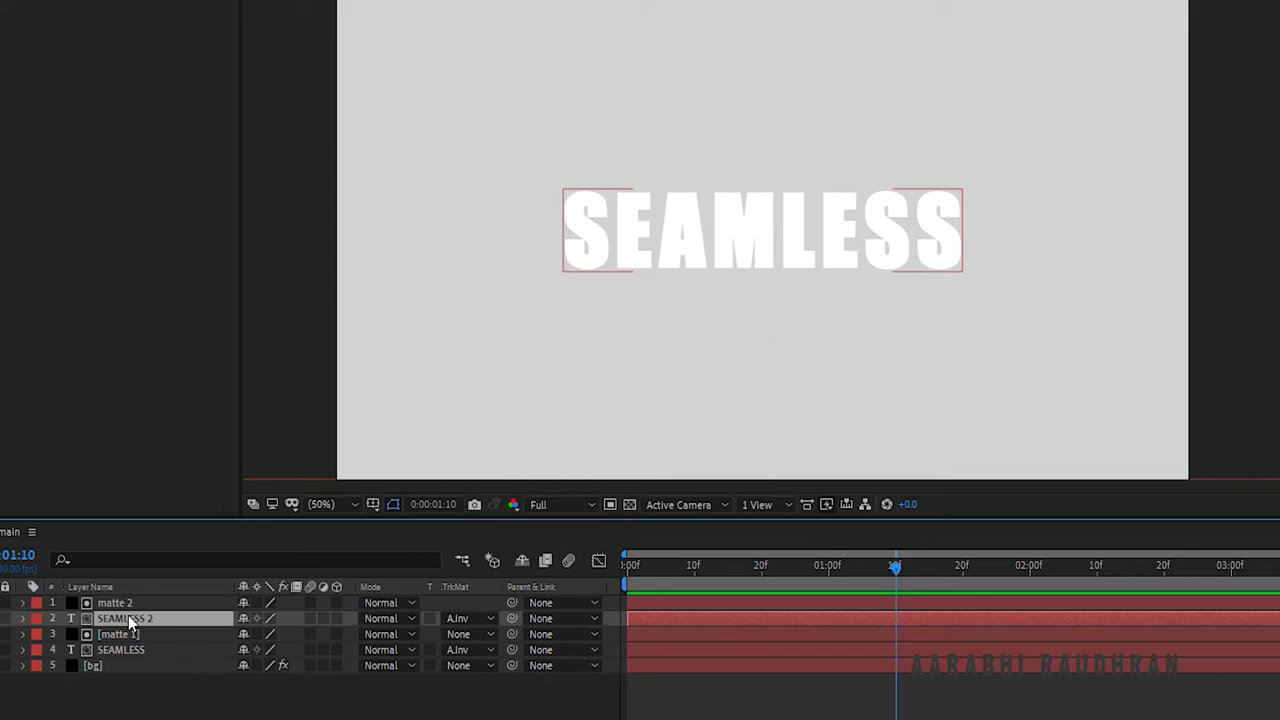
ctrl+click(140, 652)
key(p)
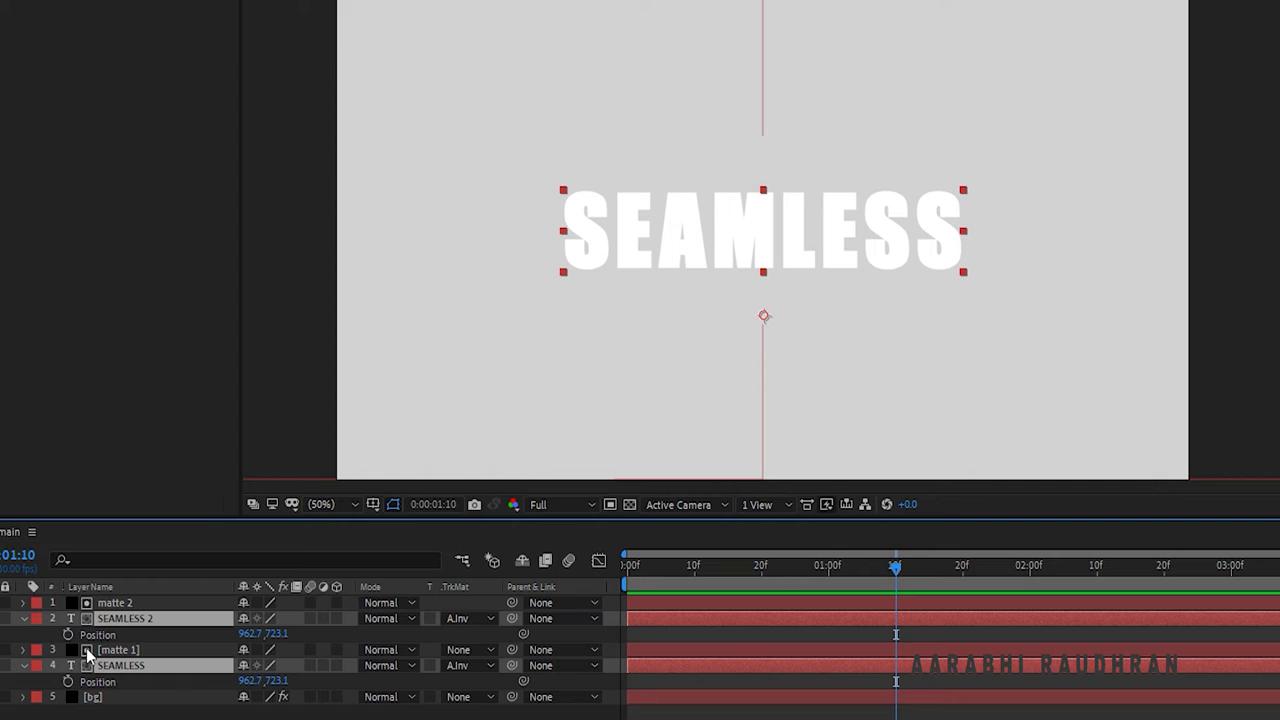
click(126, 683)
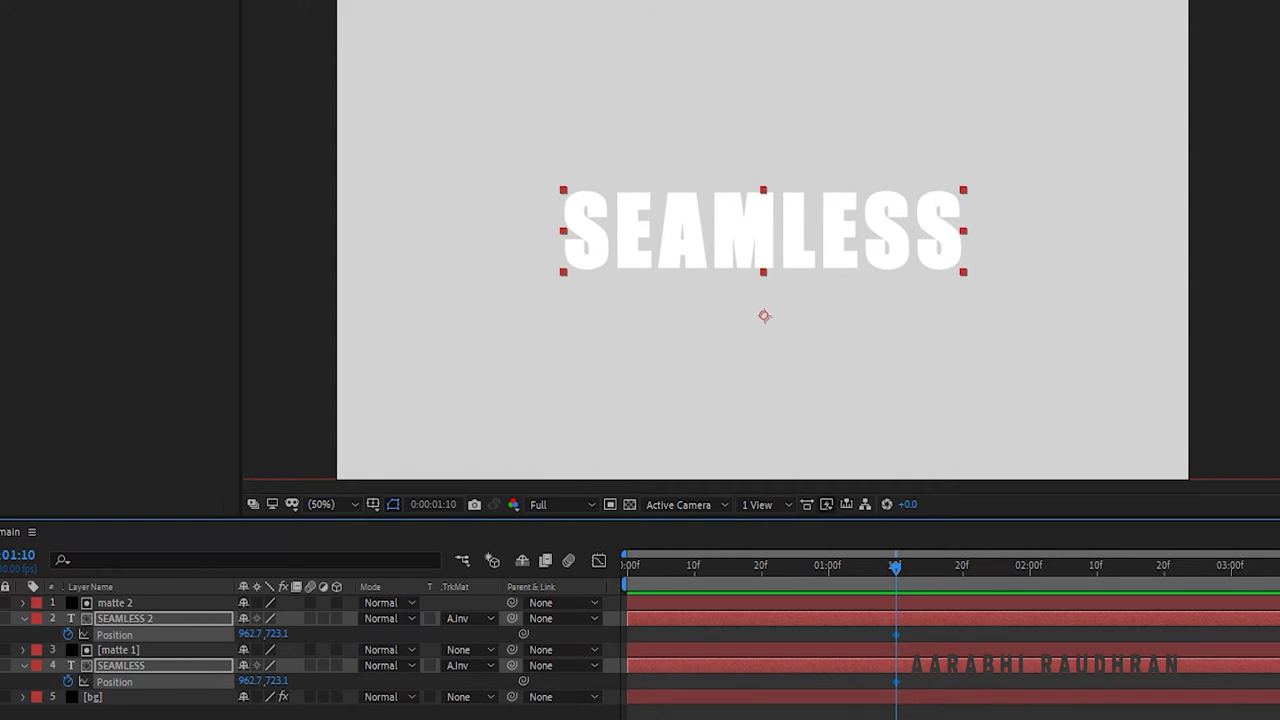
key(F2)
- At frame 0, move SEAMLESS 2 to X 1475.7 and SEAMLESS to X 414.7
key(Home)
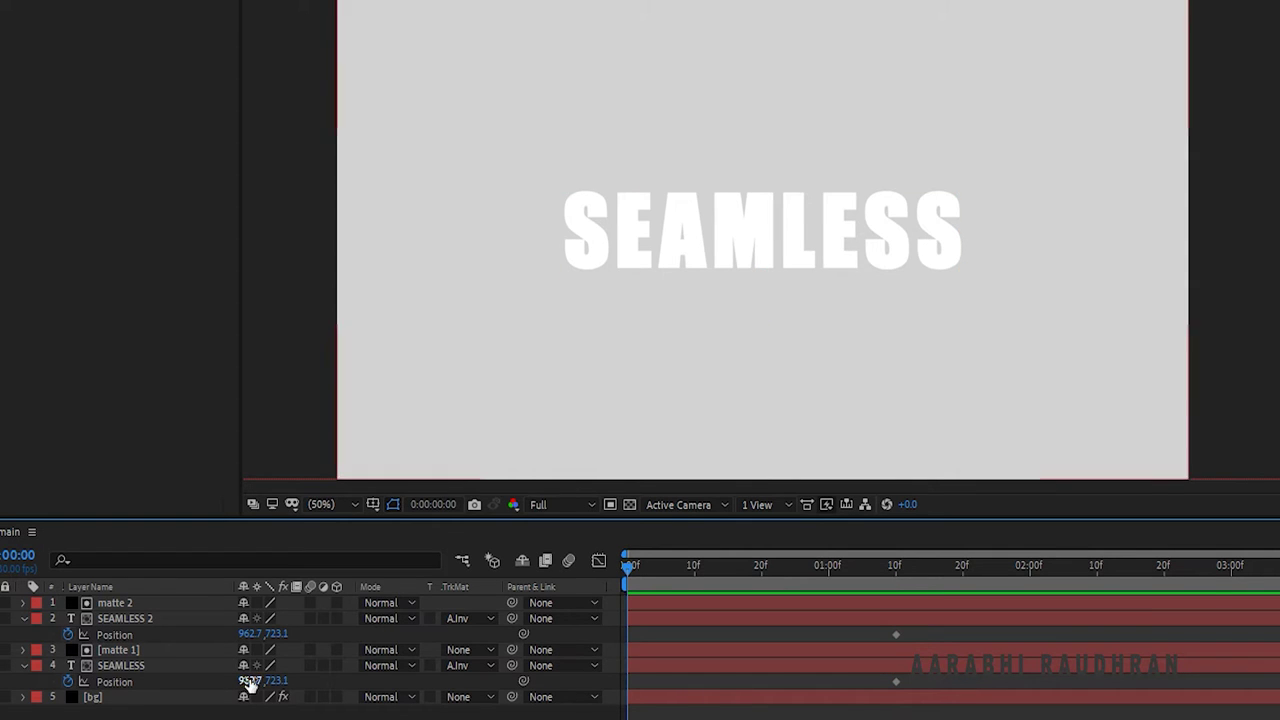
click(243, 636)
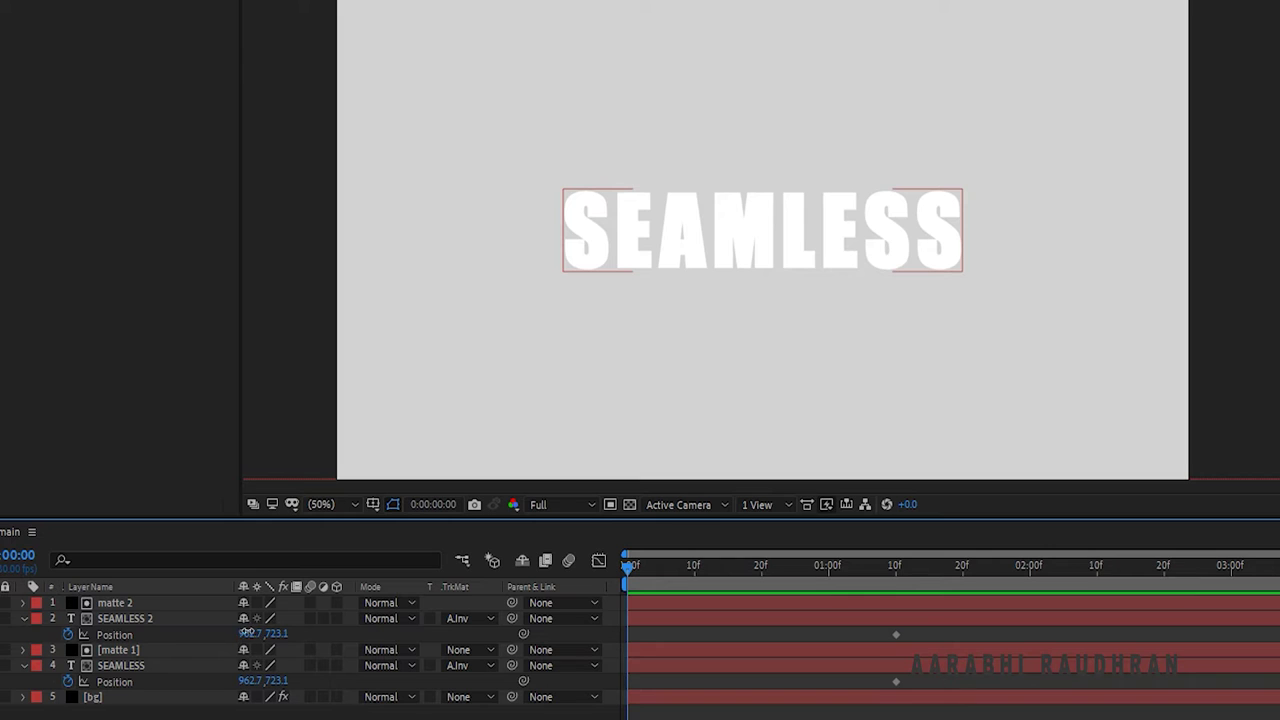
drag(243, 636, 748, 683)
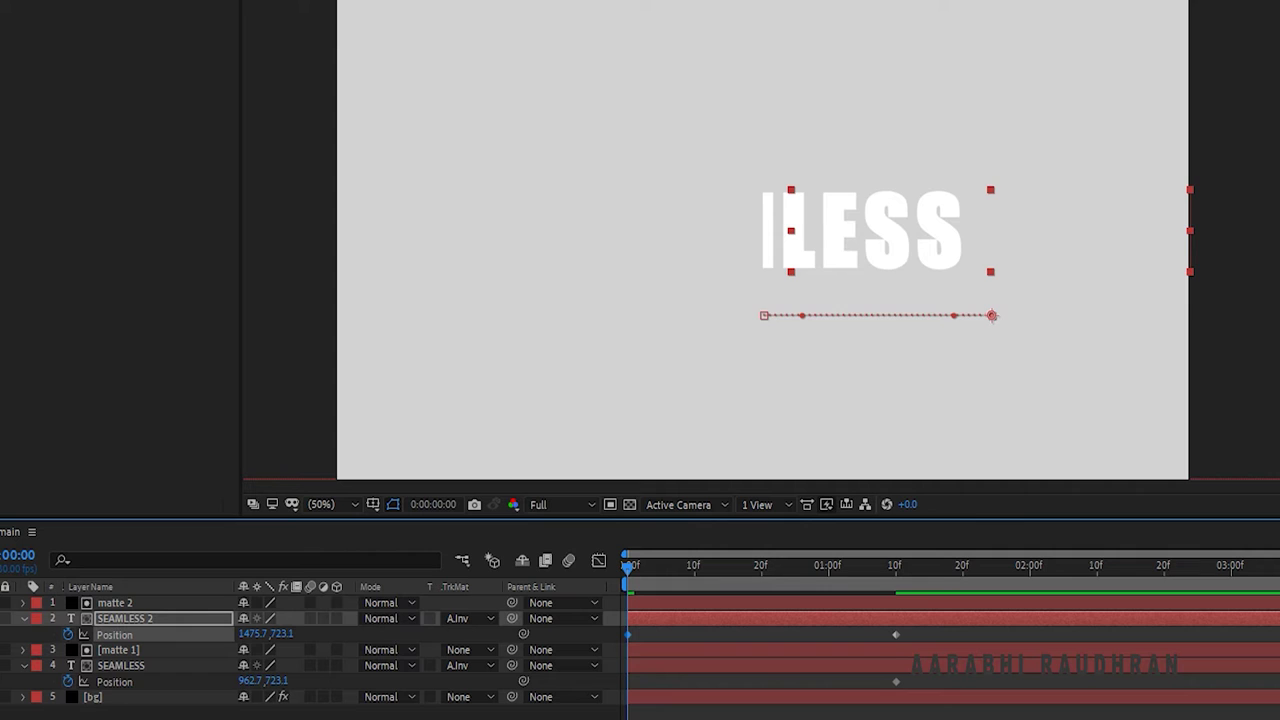
drag(246, 680, 0, 680)
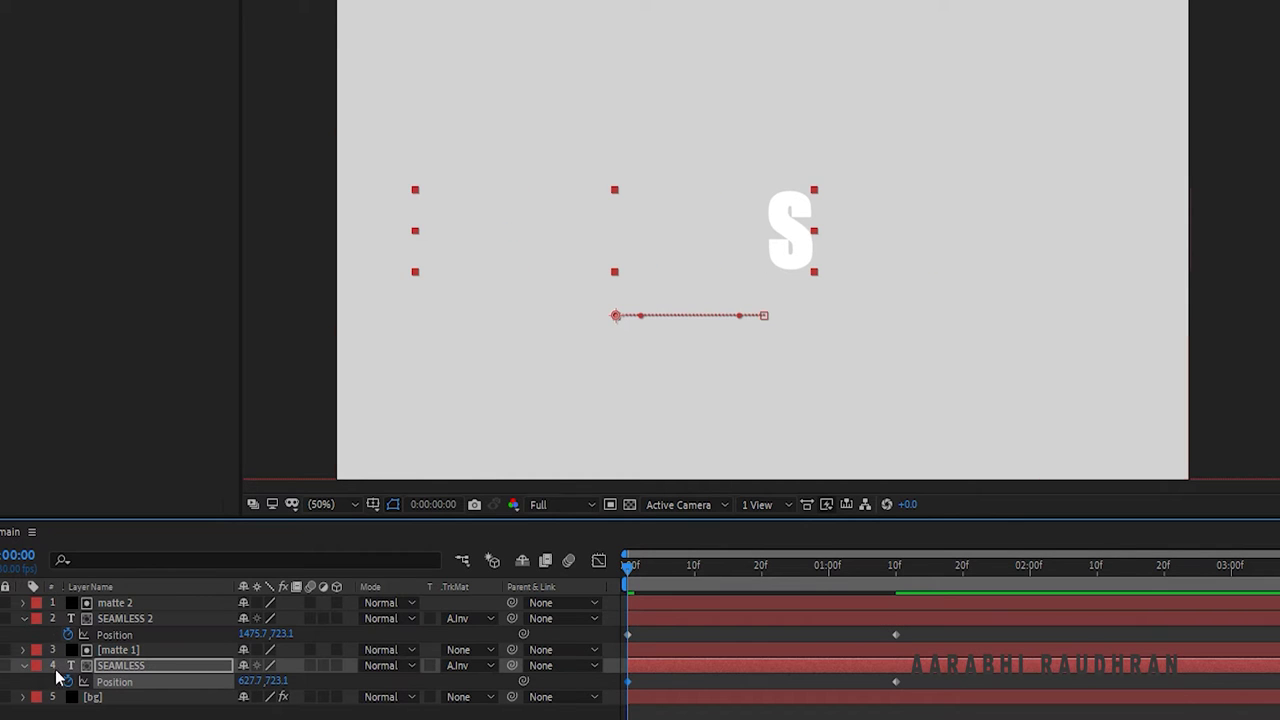
drag(246, 680, 63, 694)
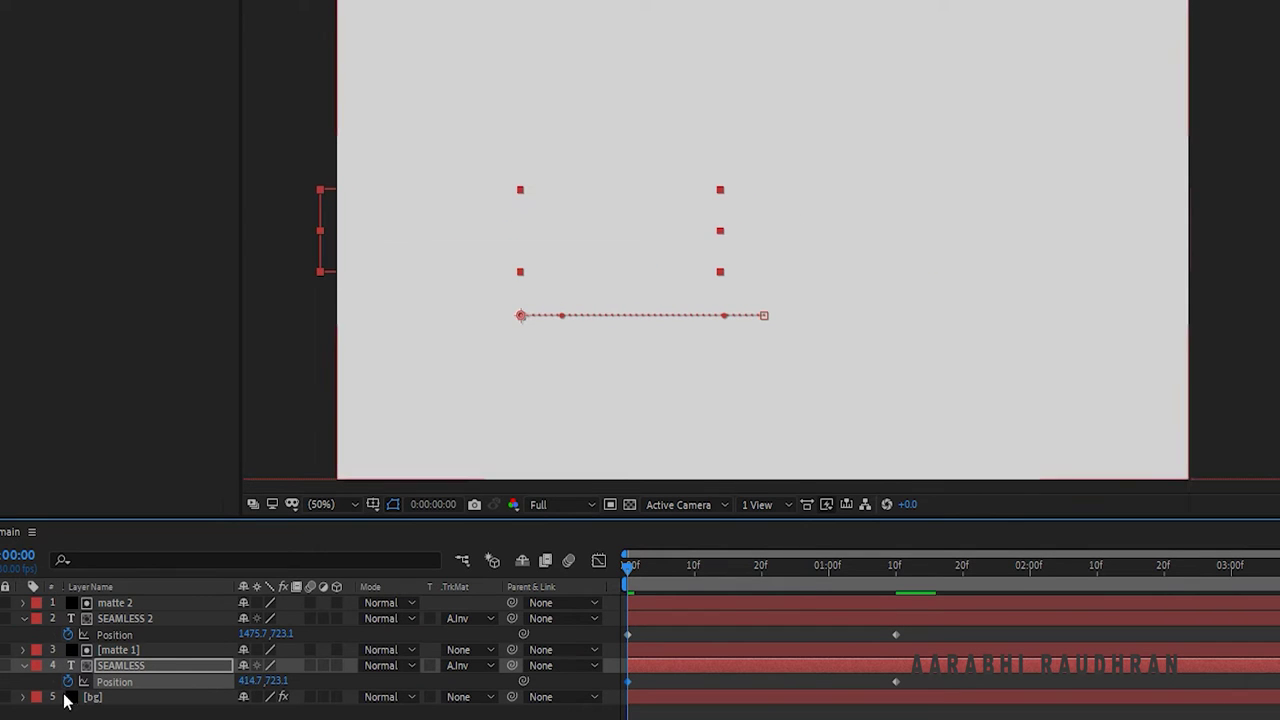
key(F2)
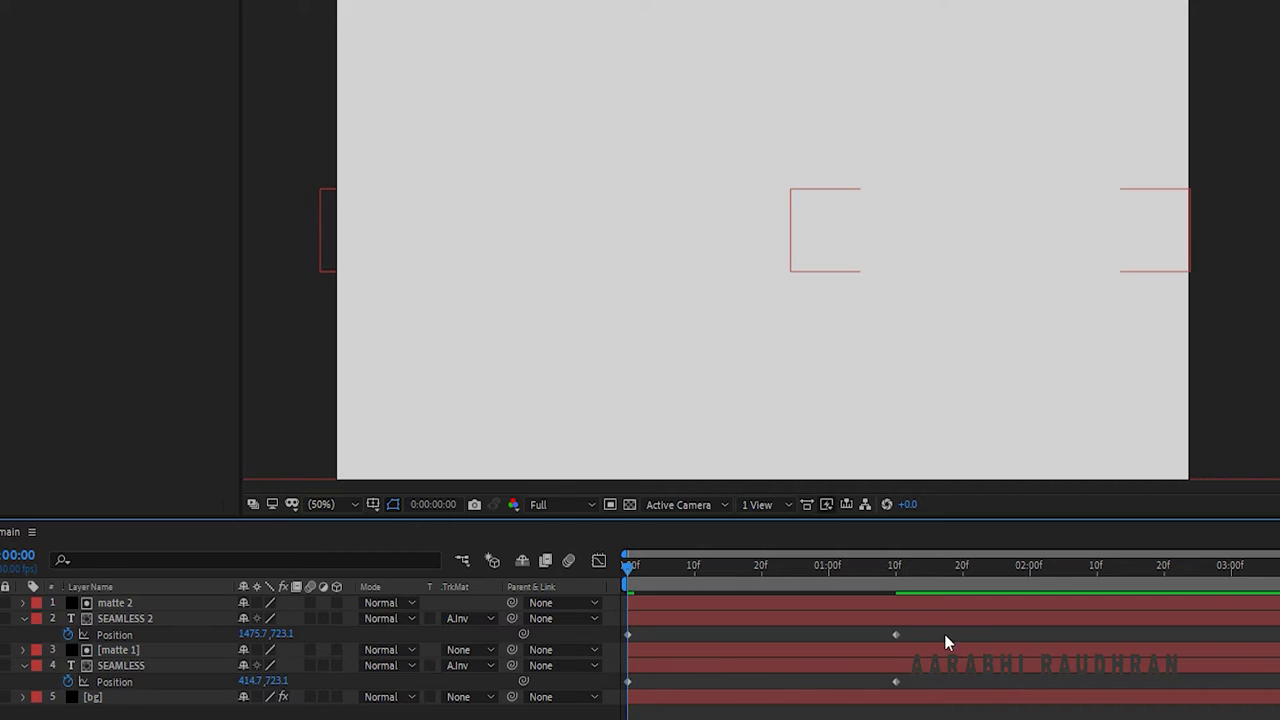
drag(933, 630, 628, 697)
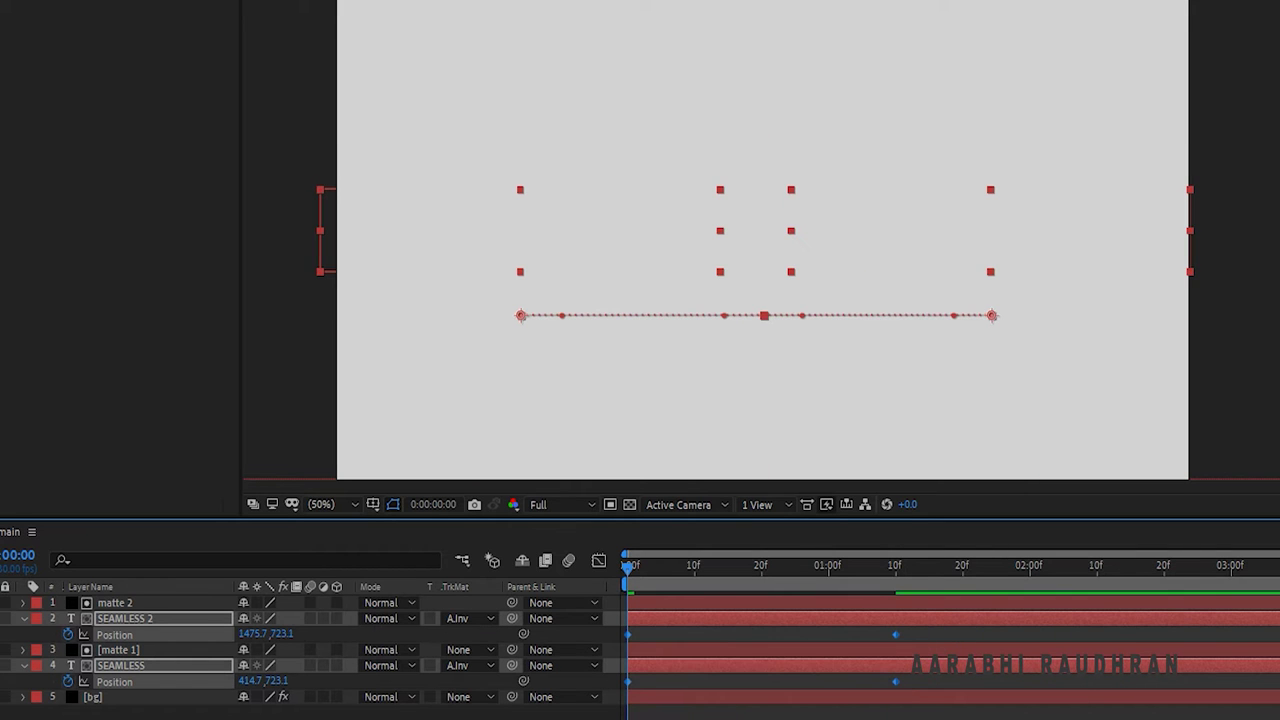
- In the speed graph, apply Easy Ease and pull the first influence to about 83%
click(598, 560)
drag(984, 666, 799, 719)
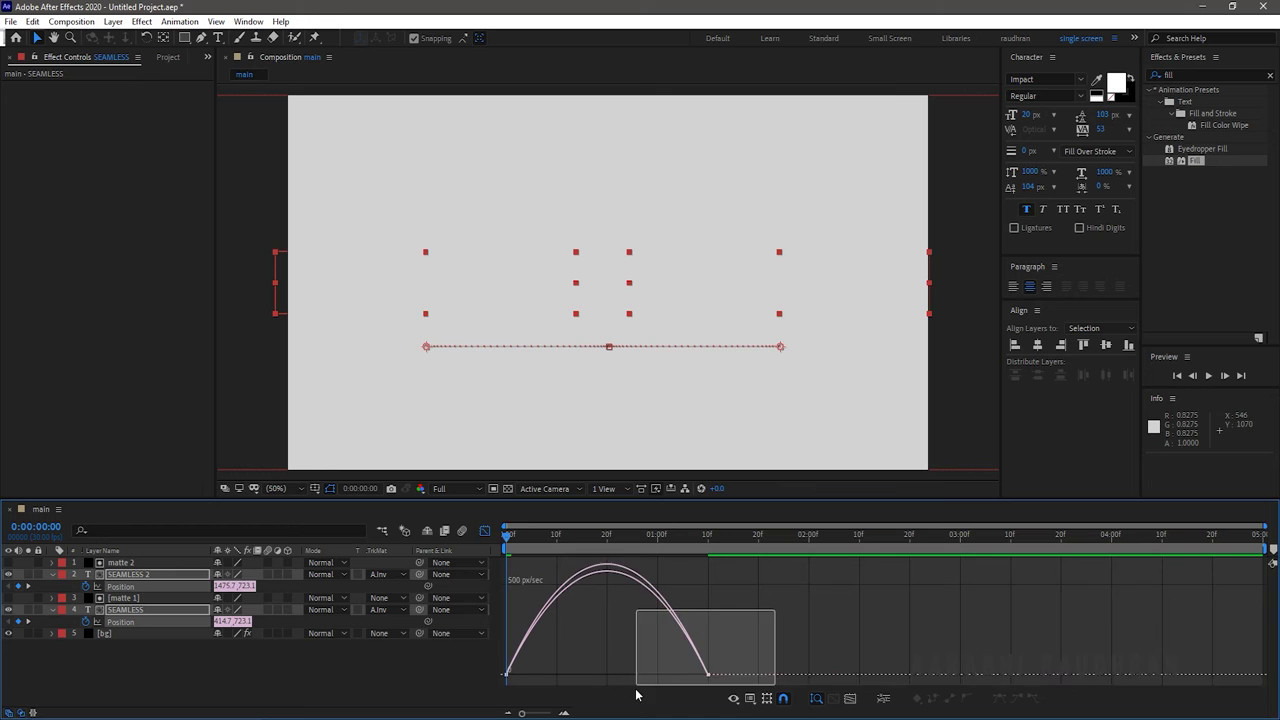
mouse_move(636, 694)
mouse_down()
mouse_move(600, 678)
mouse_move(620, 678)
mouse_up()
click(485, 530)
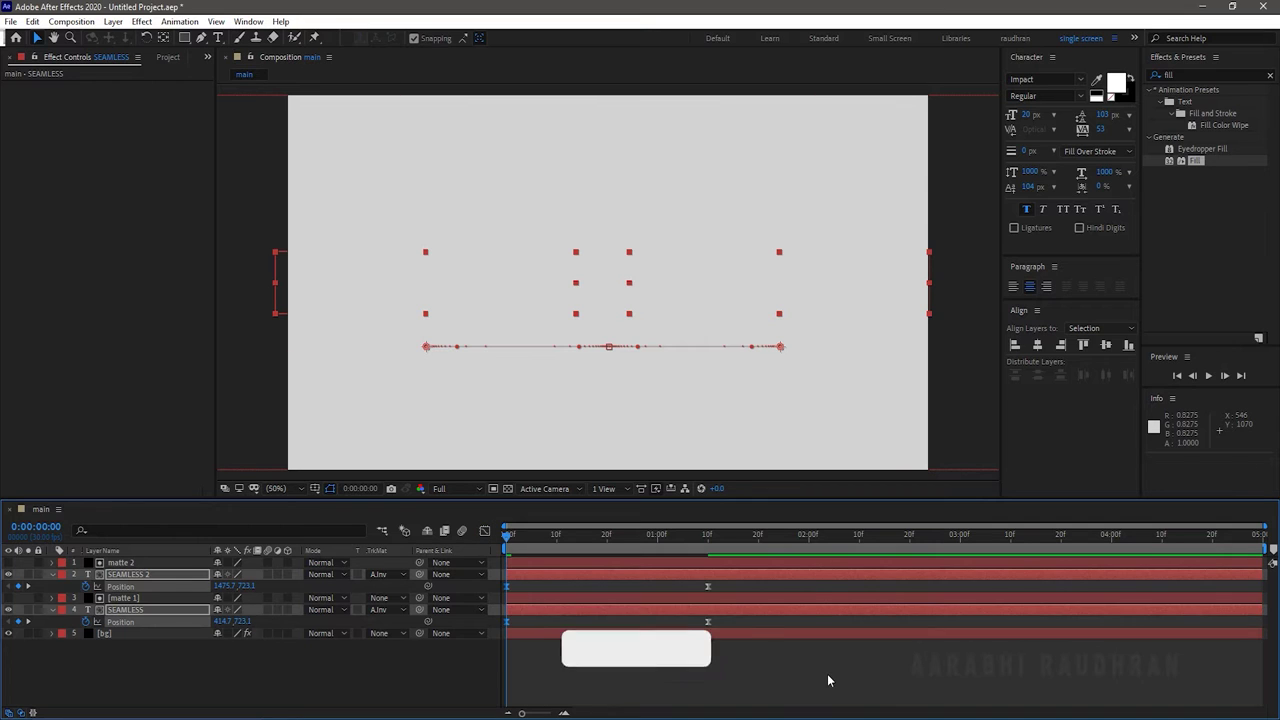
- Preview the slide-in animation, return to the start and collapse both Position rows
key(space)
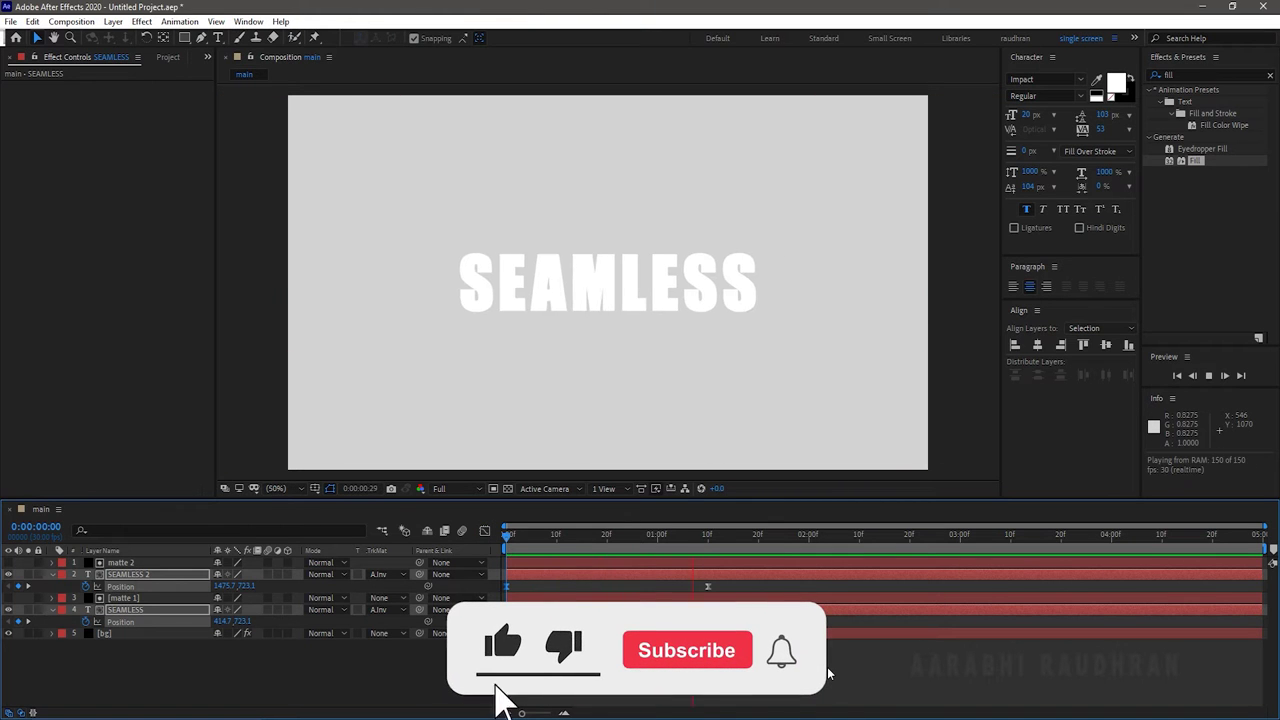
key(space)
key(Home)
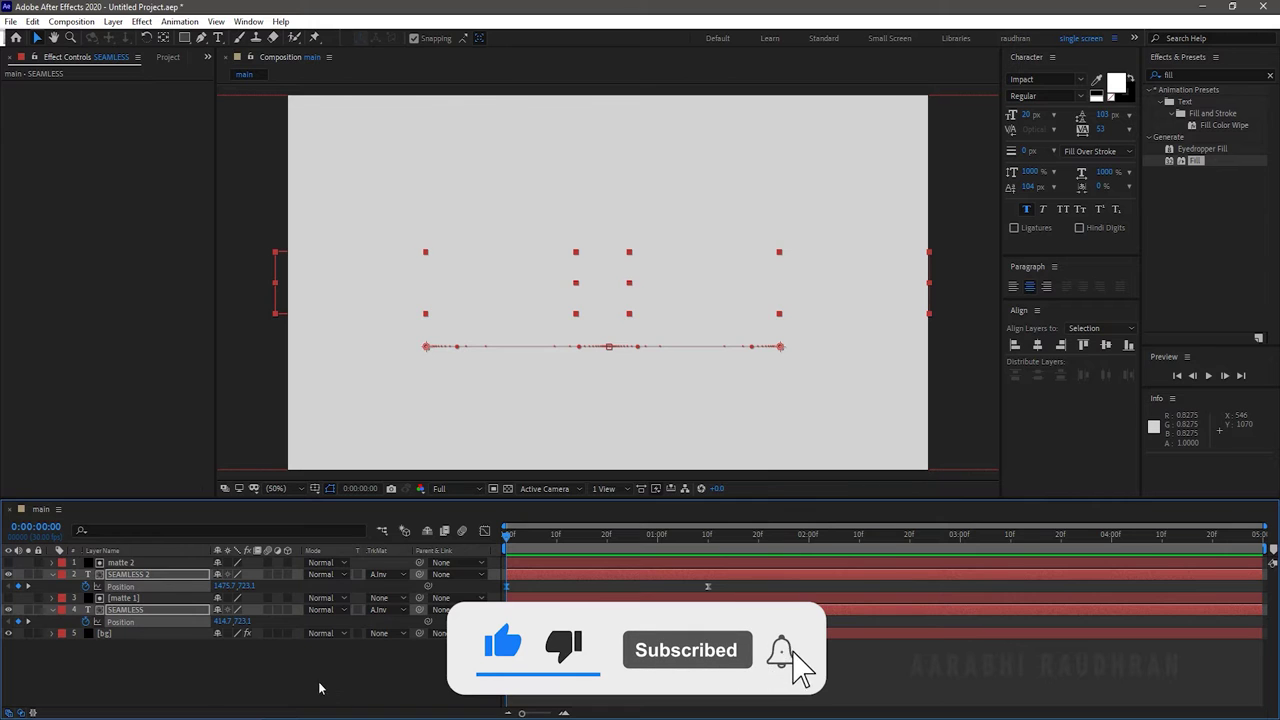
click(320, 686)
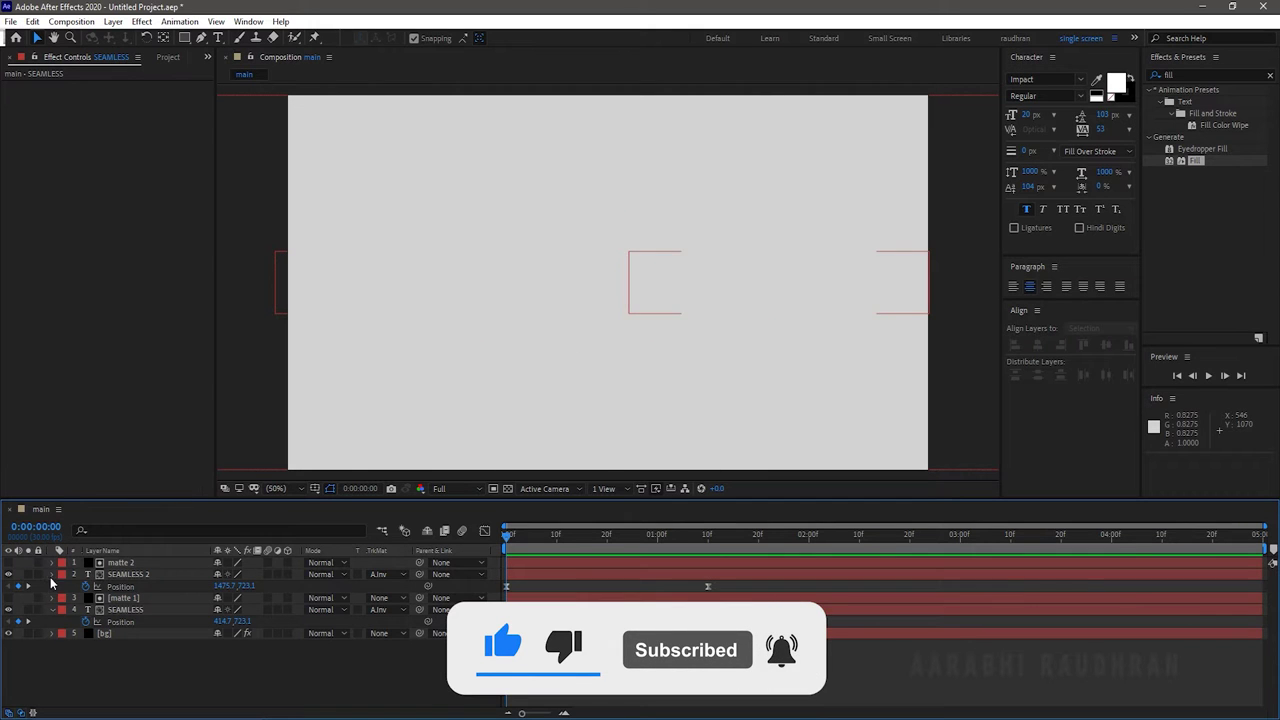
click(51, 574)
click(51, 597)
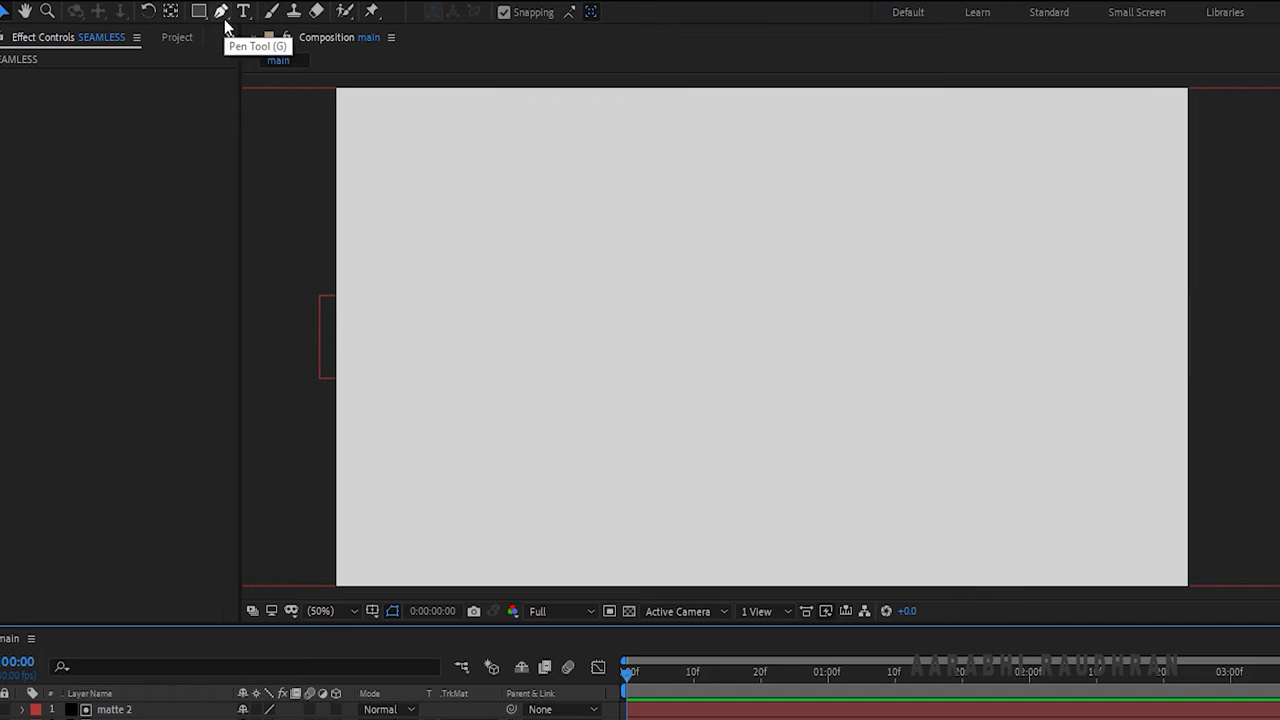
- Set the Pen tool's shapes to no fill and a solid 80 px stroke
click(203, 39)
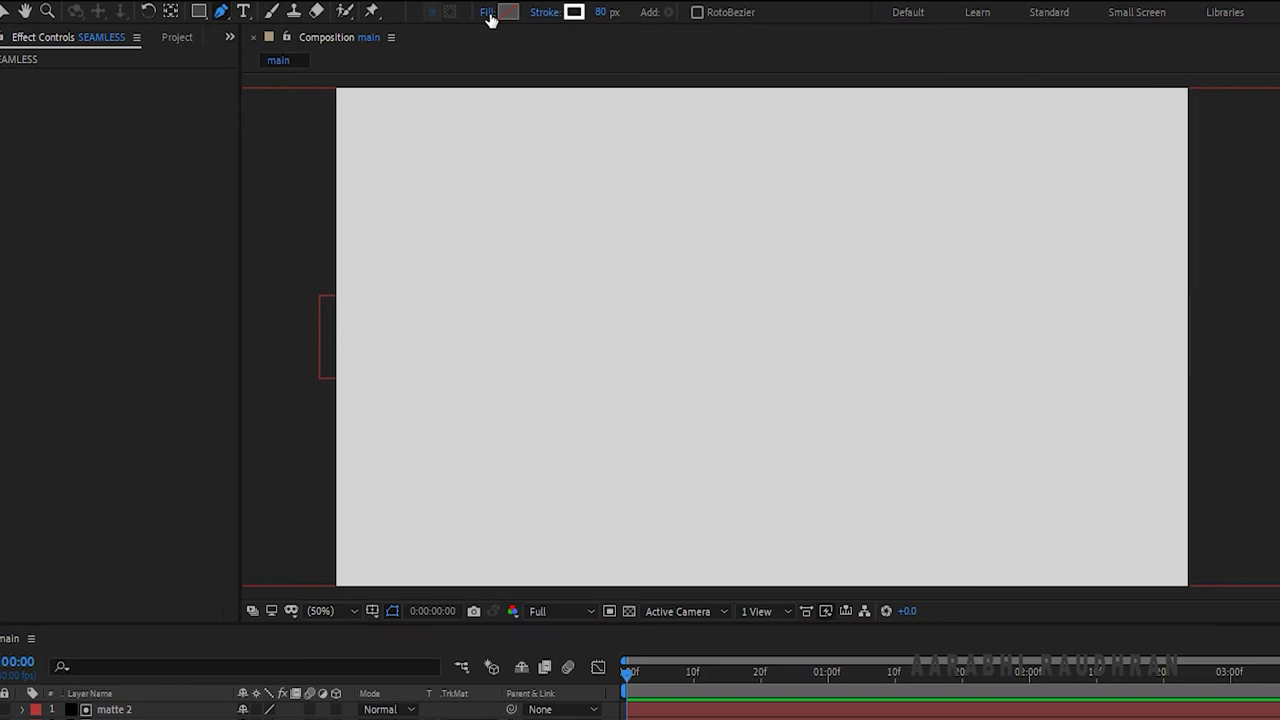
click(488, 12)
click(718, 383)
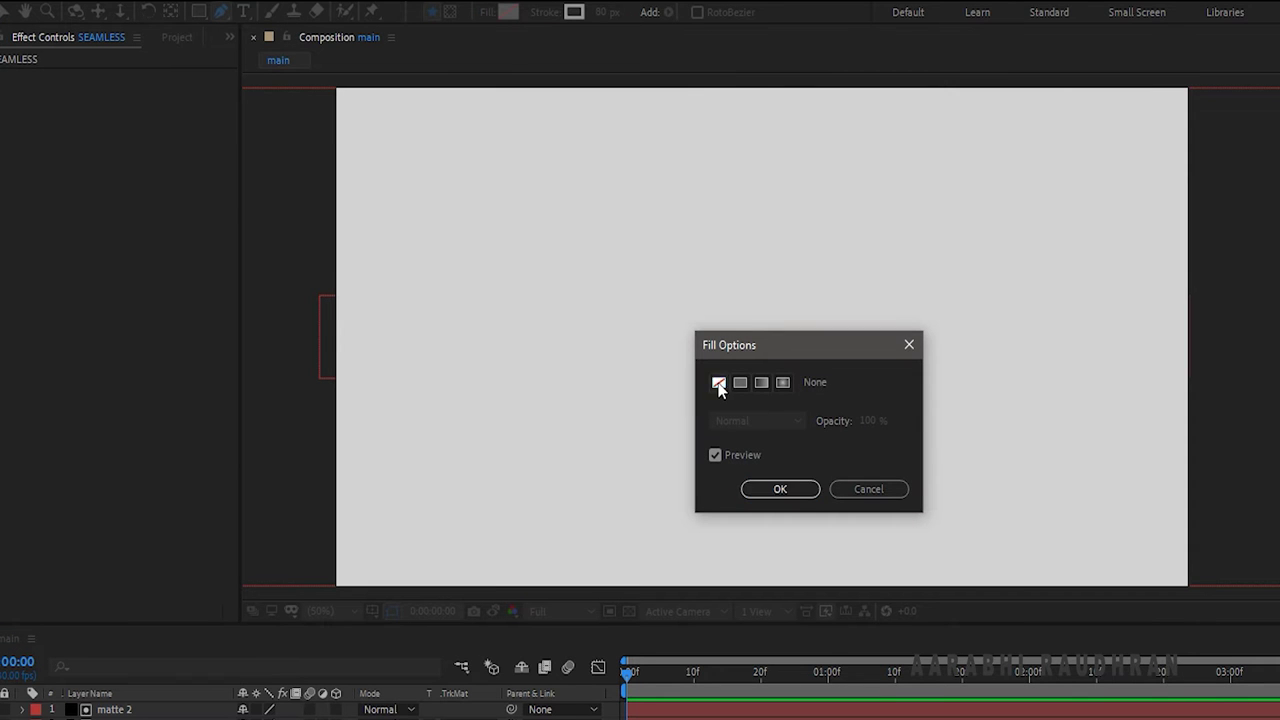
click(780, 489)
click(547, 14)
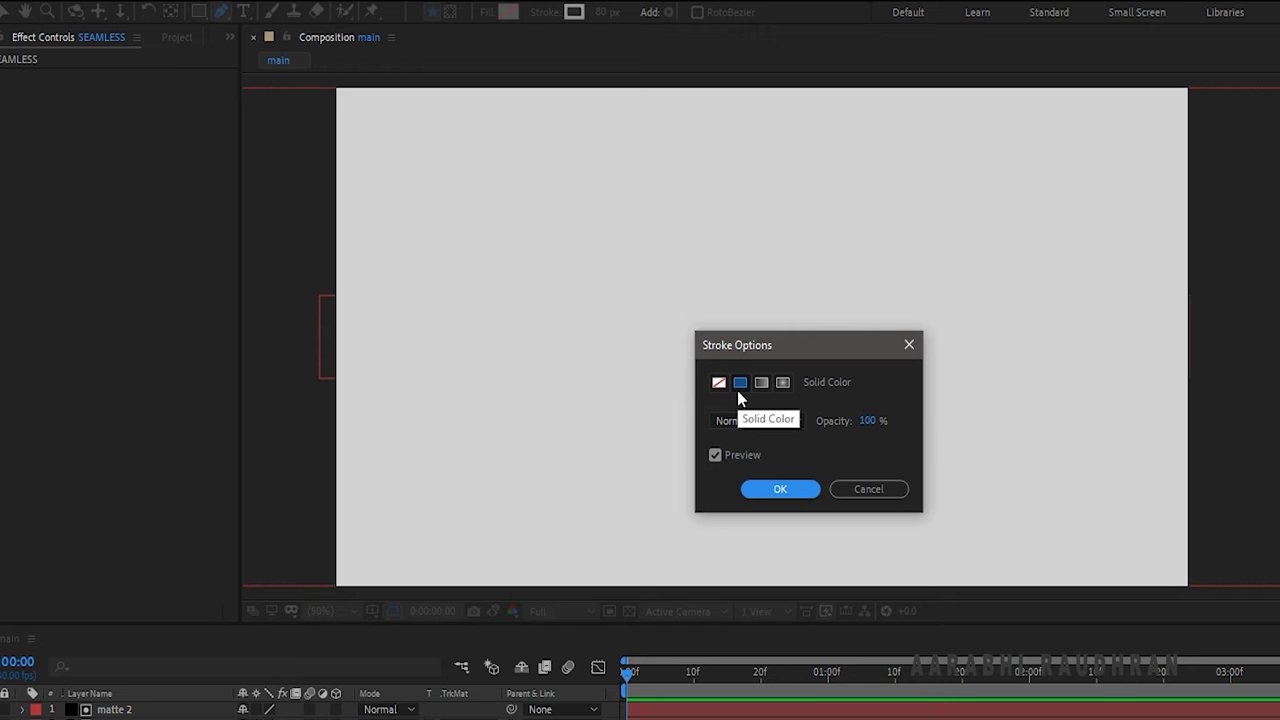
click(739, 387)
click(786, 490)
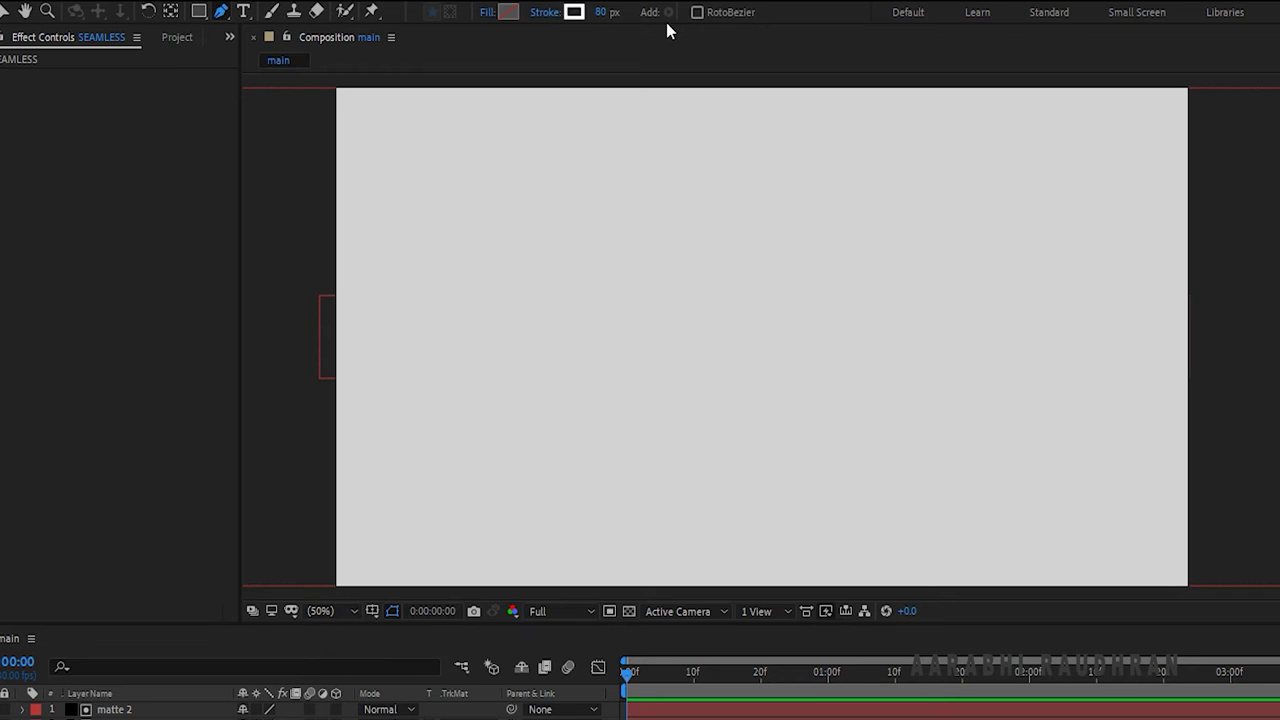
click(601, 12)
text(80)
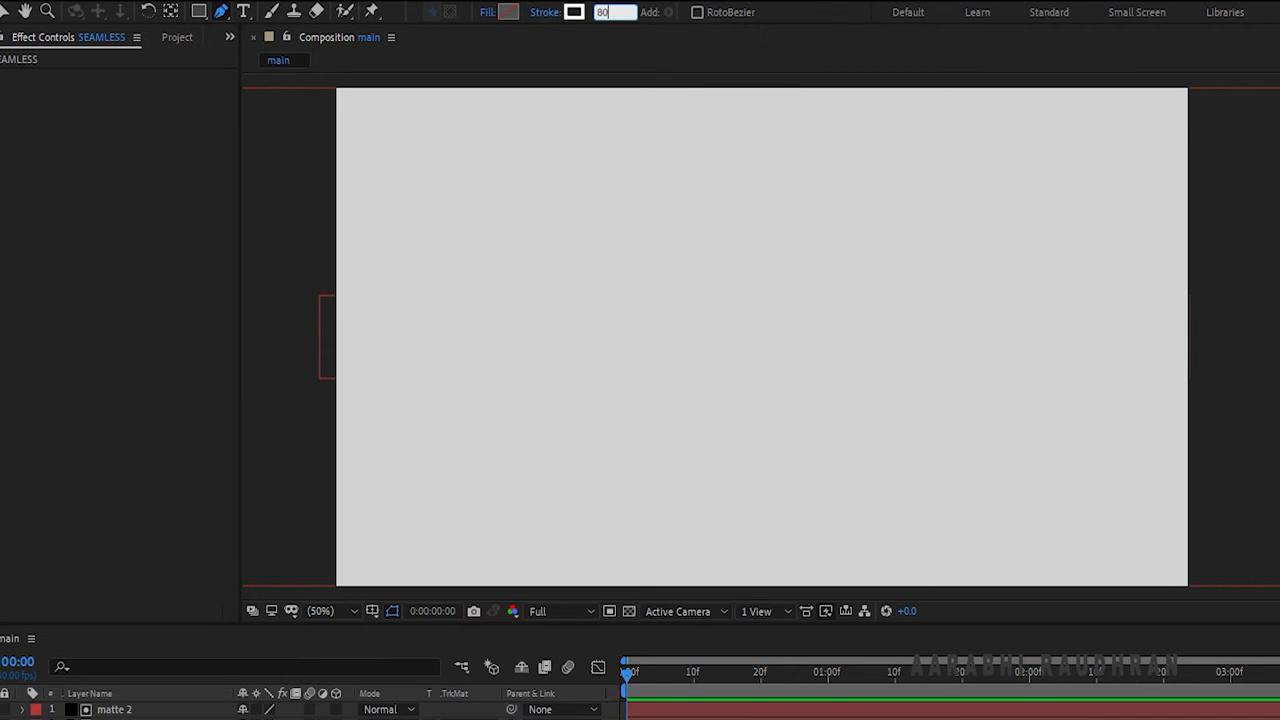
key(Return)
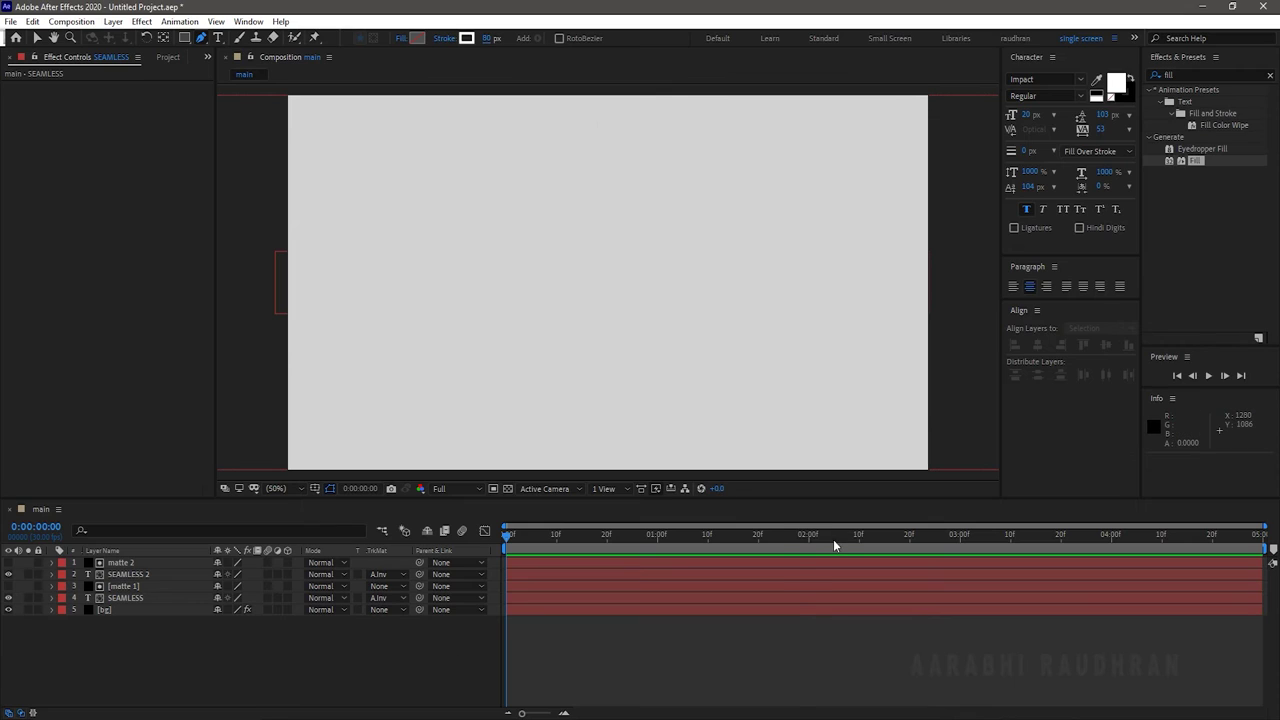
- At 2 seconds and 100% zoom, draw a level white bar line just above SEAMLESS
click(805, 537)
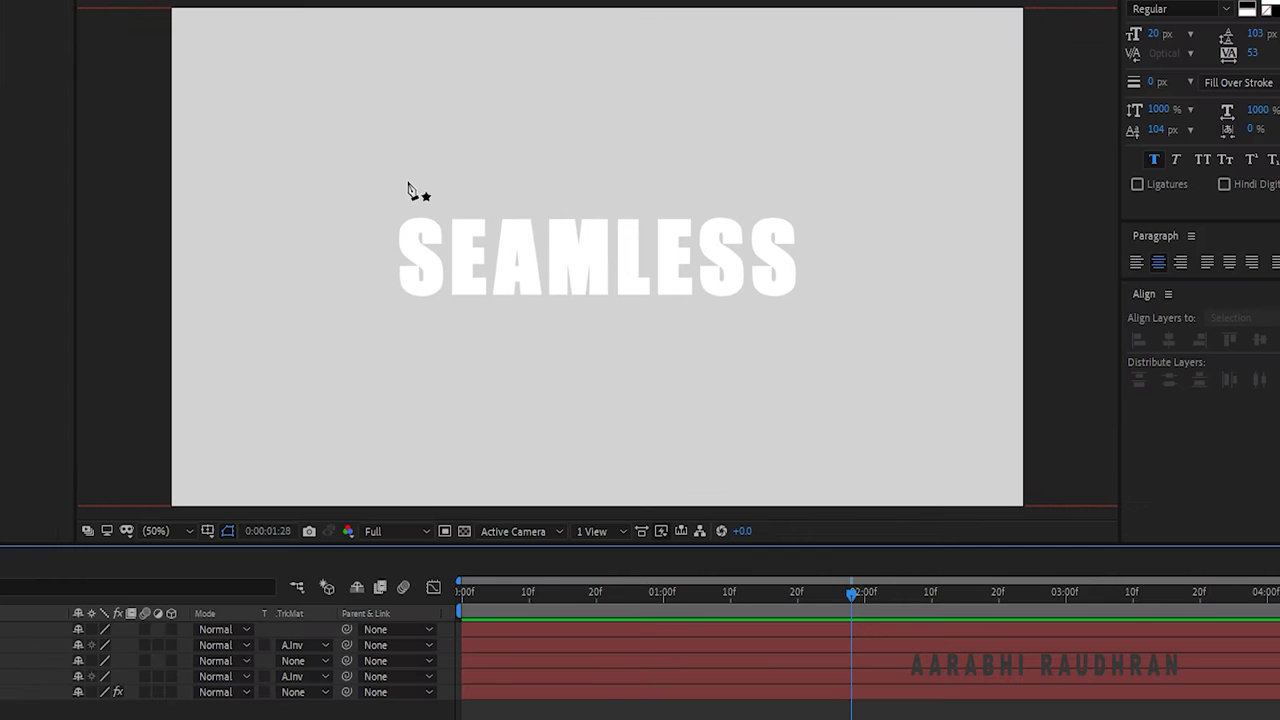
click(163, 527)
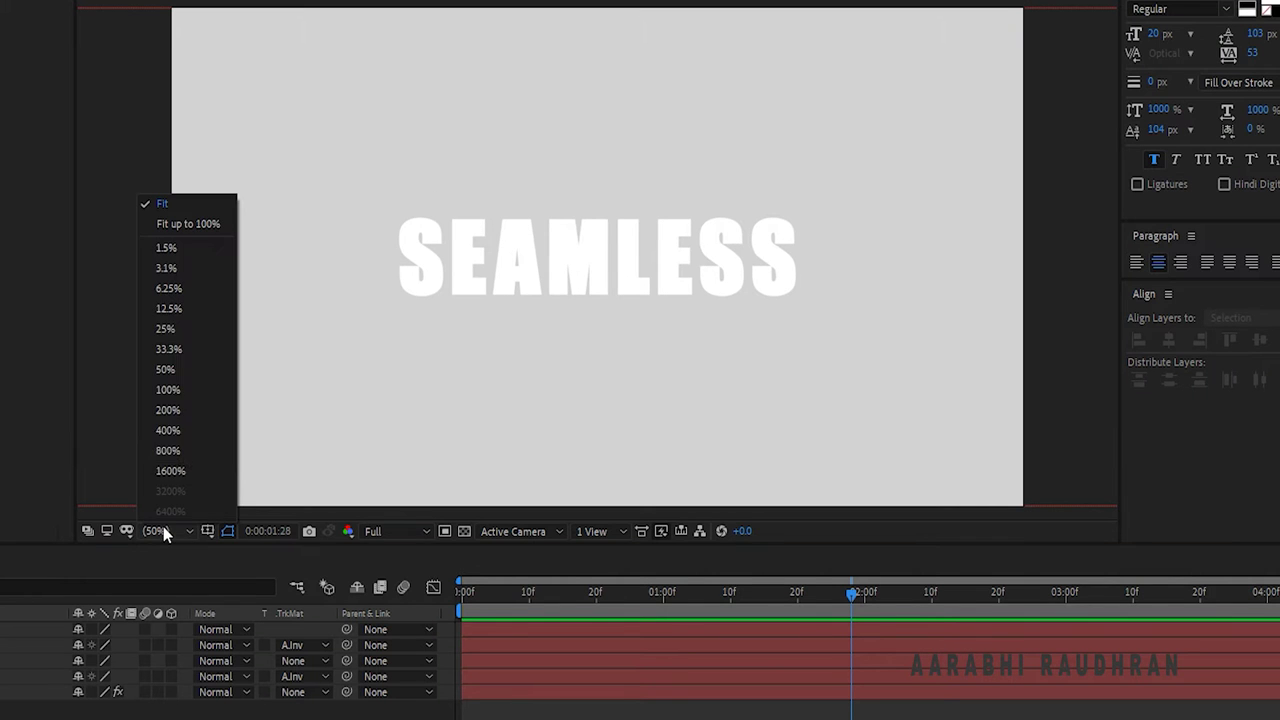
click(170, 394)
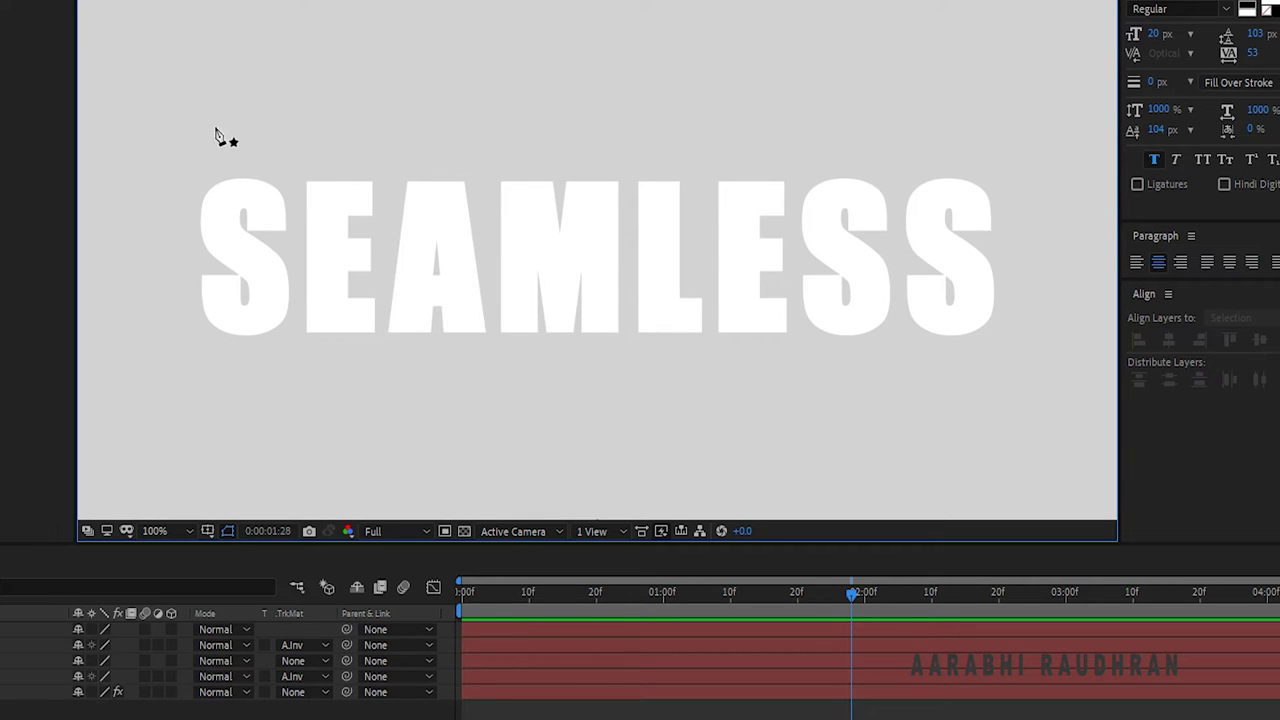
click(208, 112)
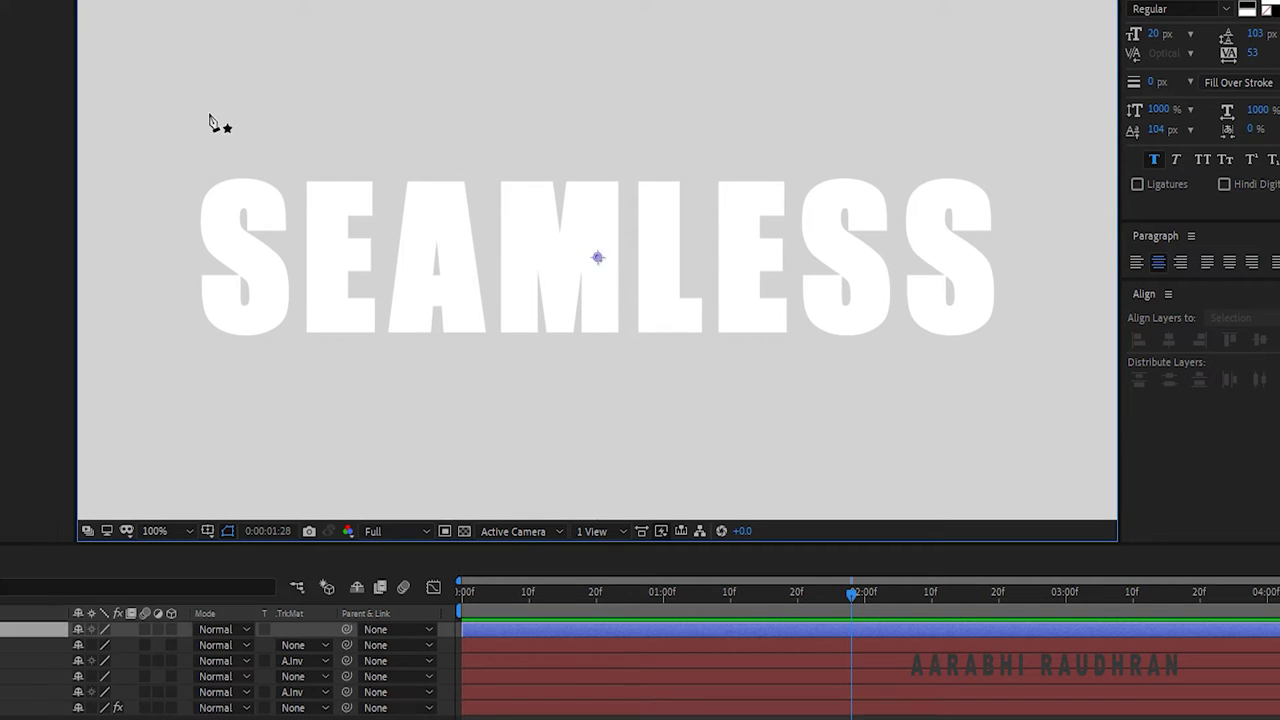
click(969, 114)
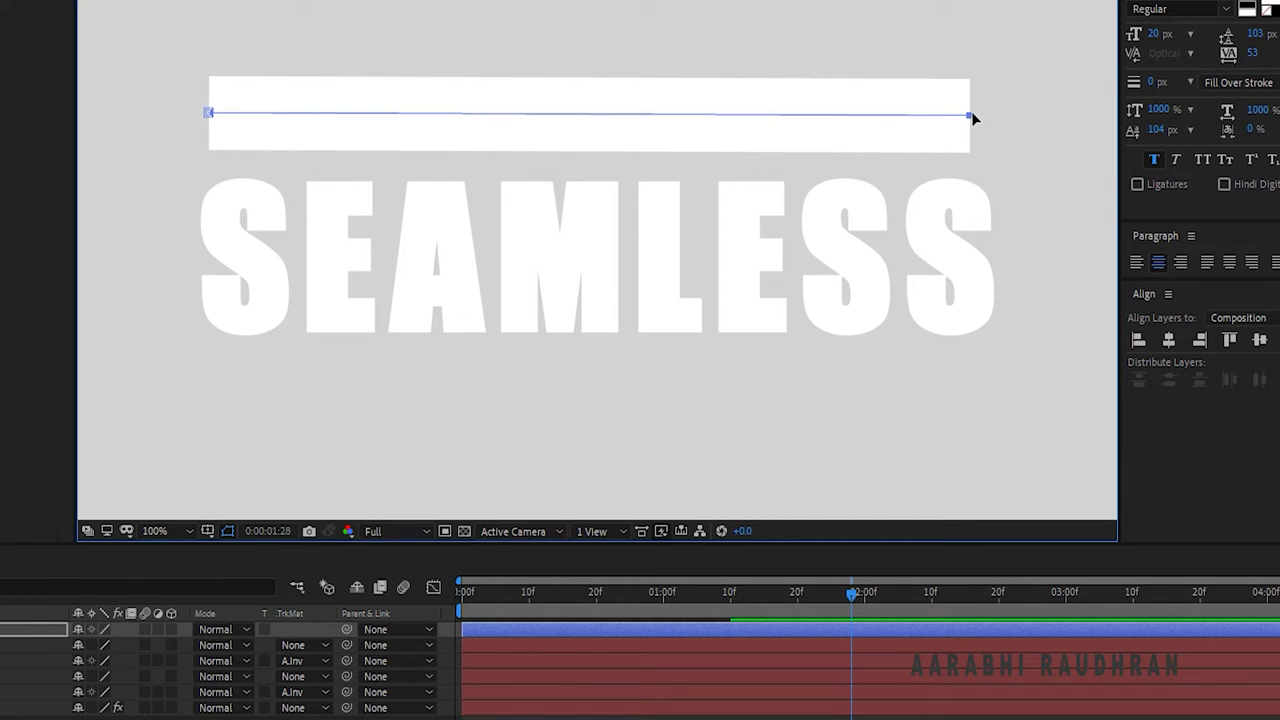
drag(967, 113, 977, 111)
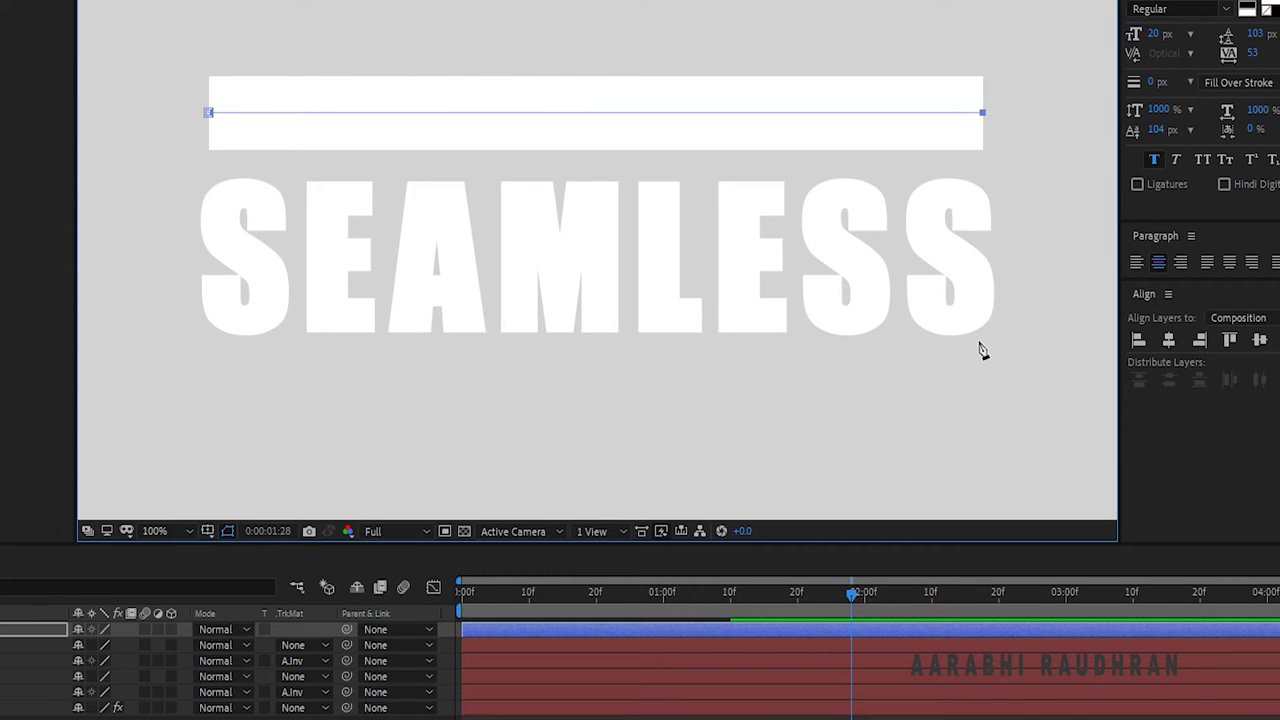
- Centre Shape Layer 1 horizontally in the composition
click(35, 629)
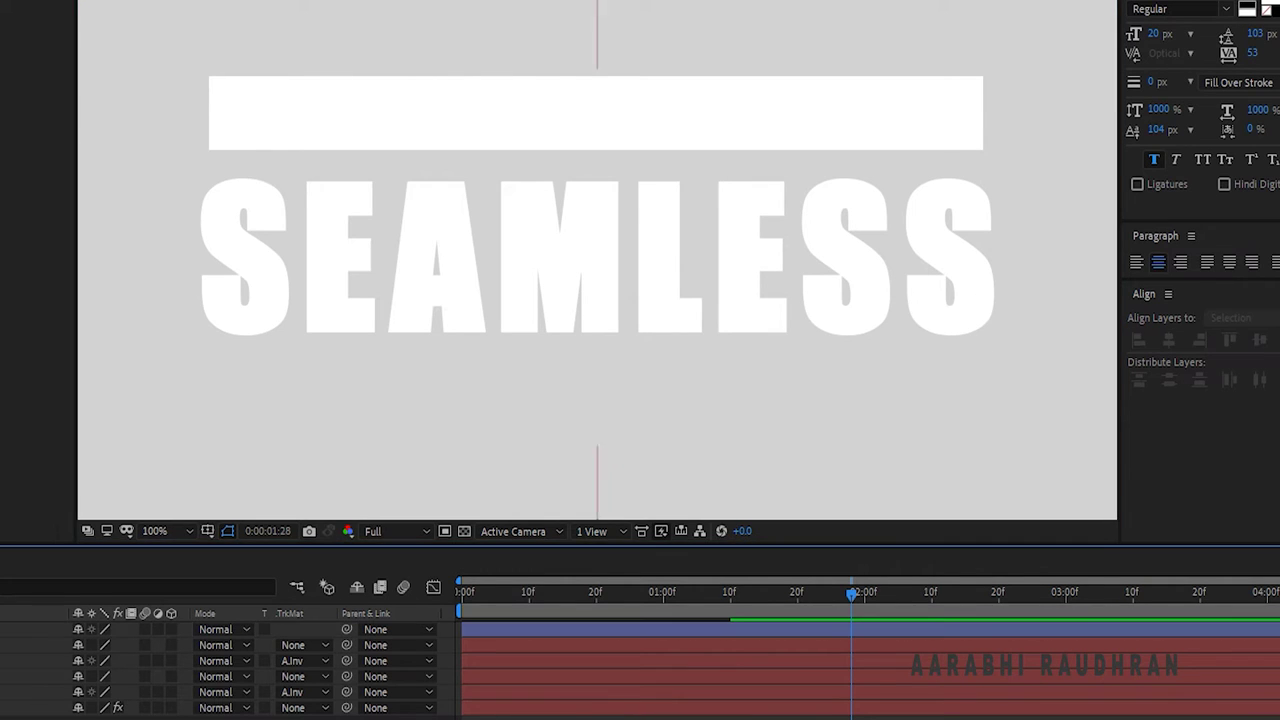
click(35, 629)
click(1171, 338)
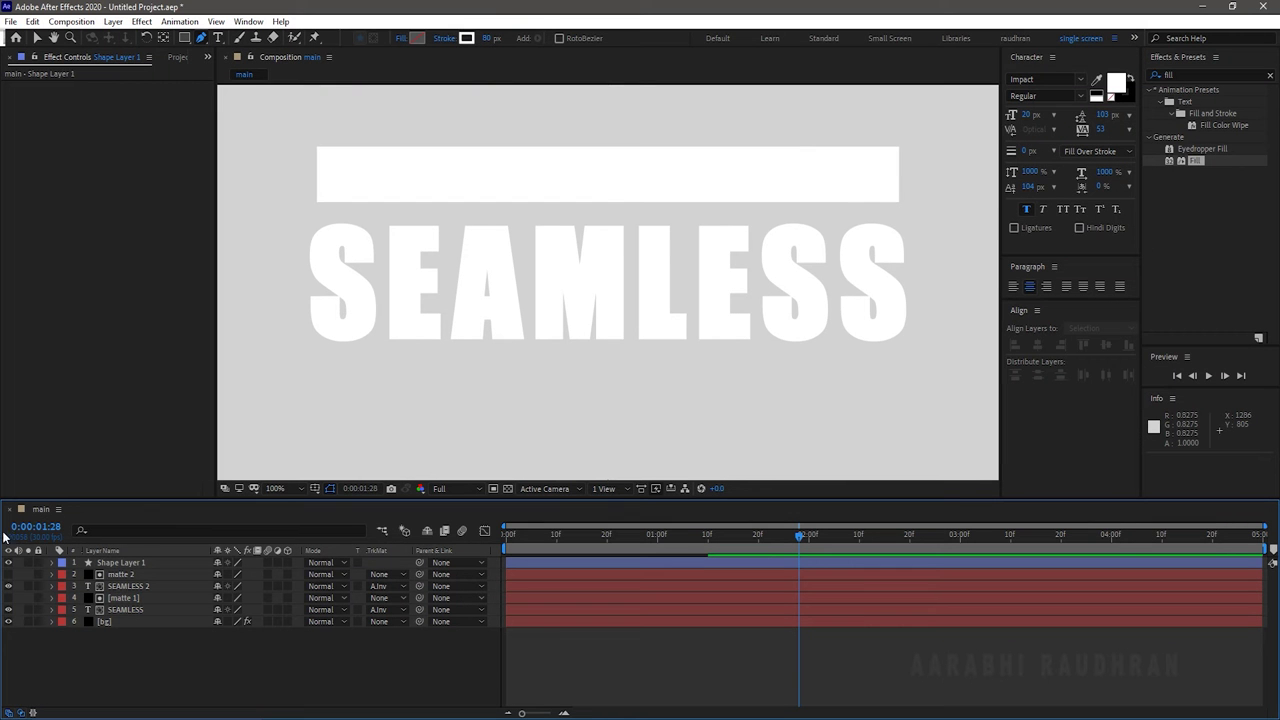
click(227, 719)
- At 50% viewer zoom, add Trim Paths to Shape Layer 1 and show its properties
click(122, 563)
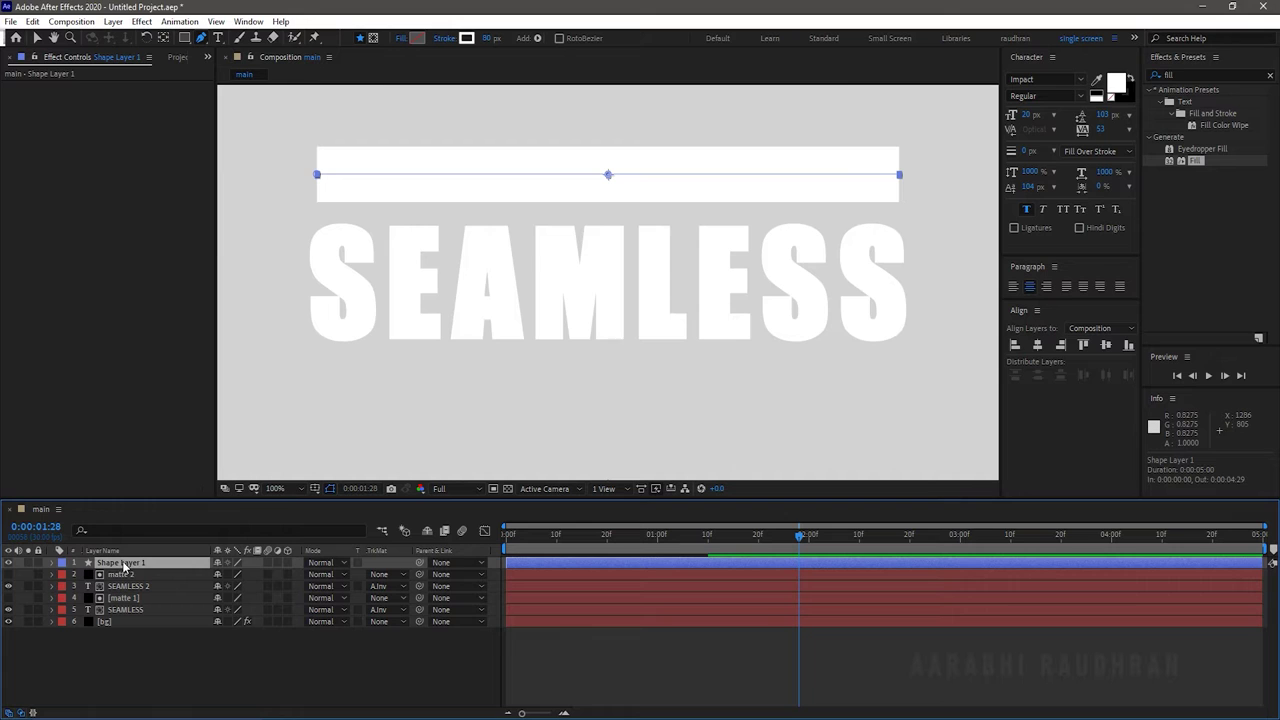
click(279, 488)
click(280, 330)
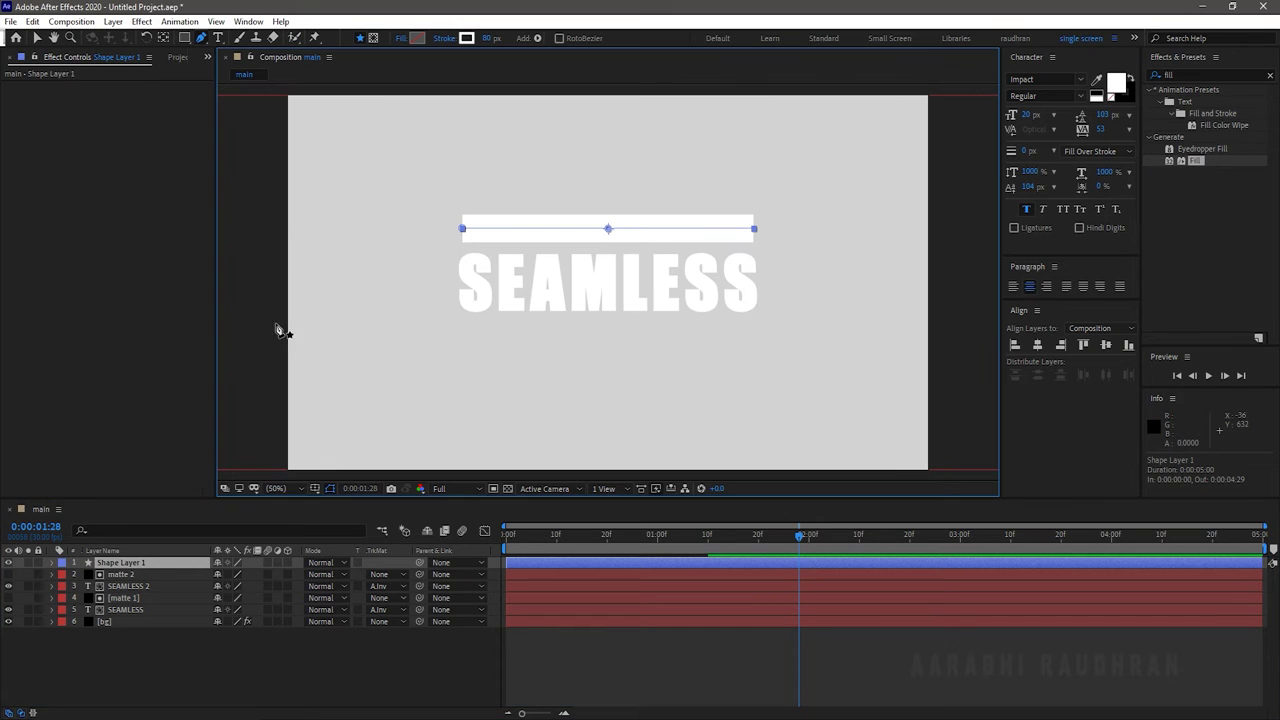
click(118, 564)
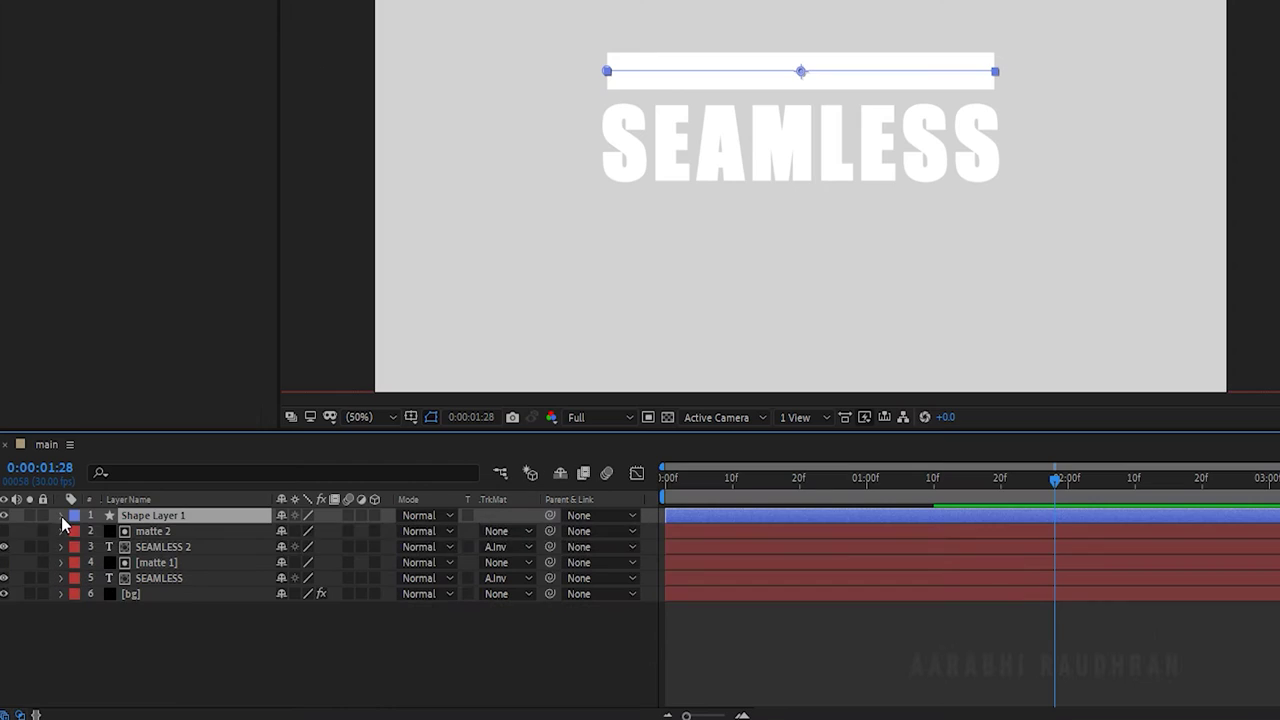
click(53, 563)
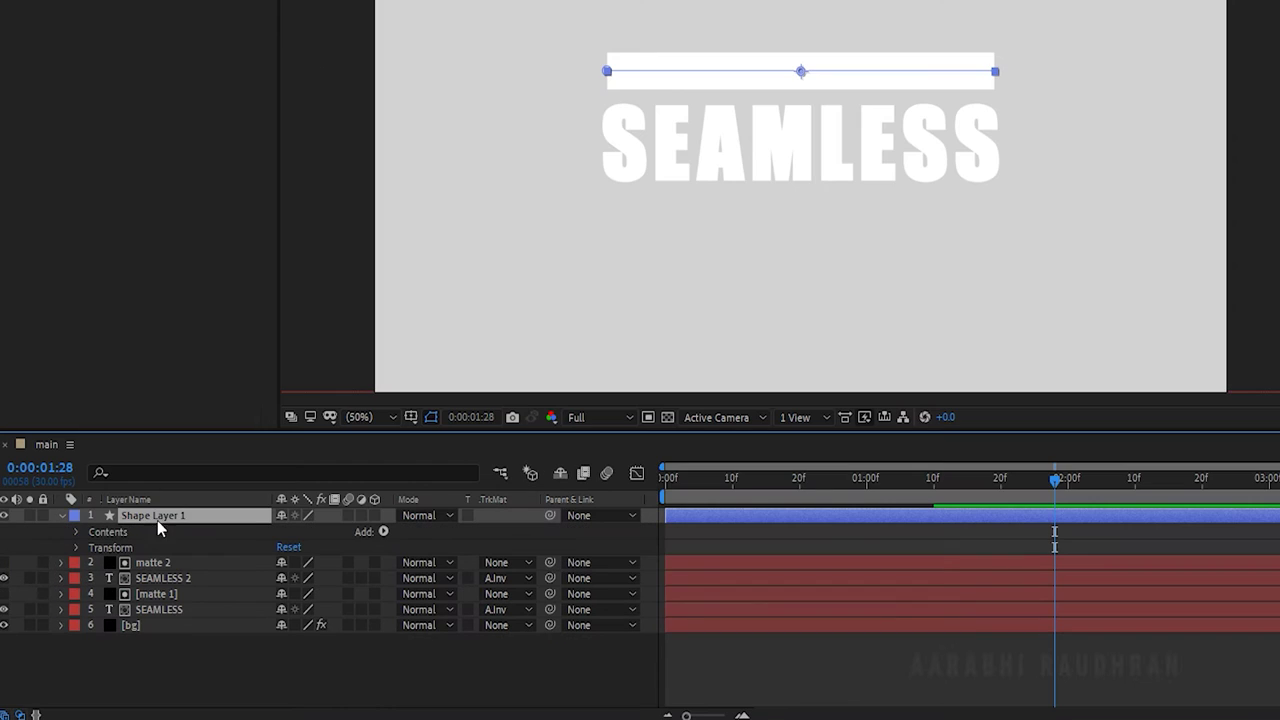
click(384, 532)
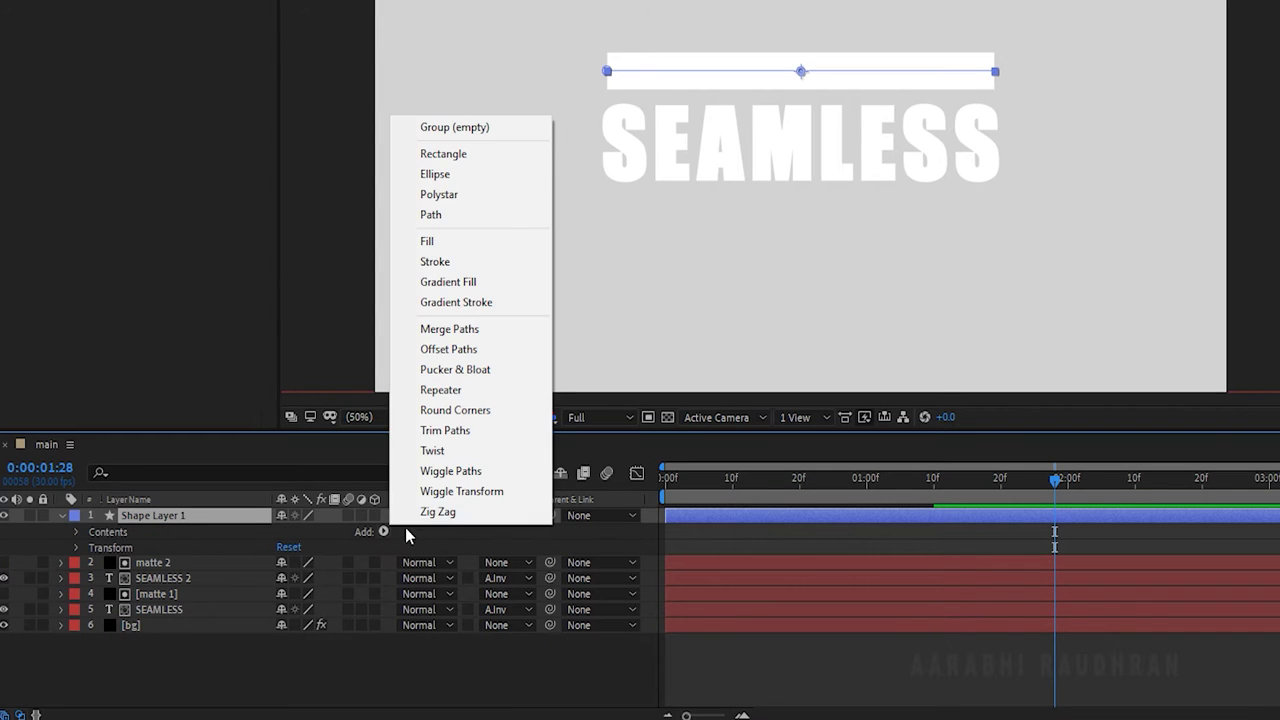
click(474, 443)
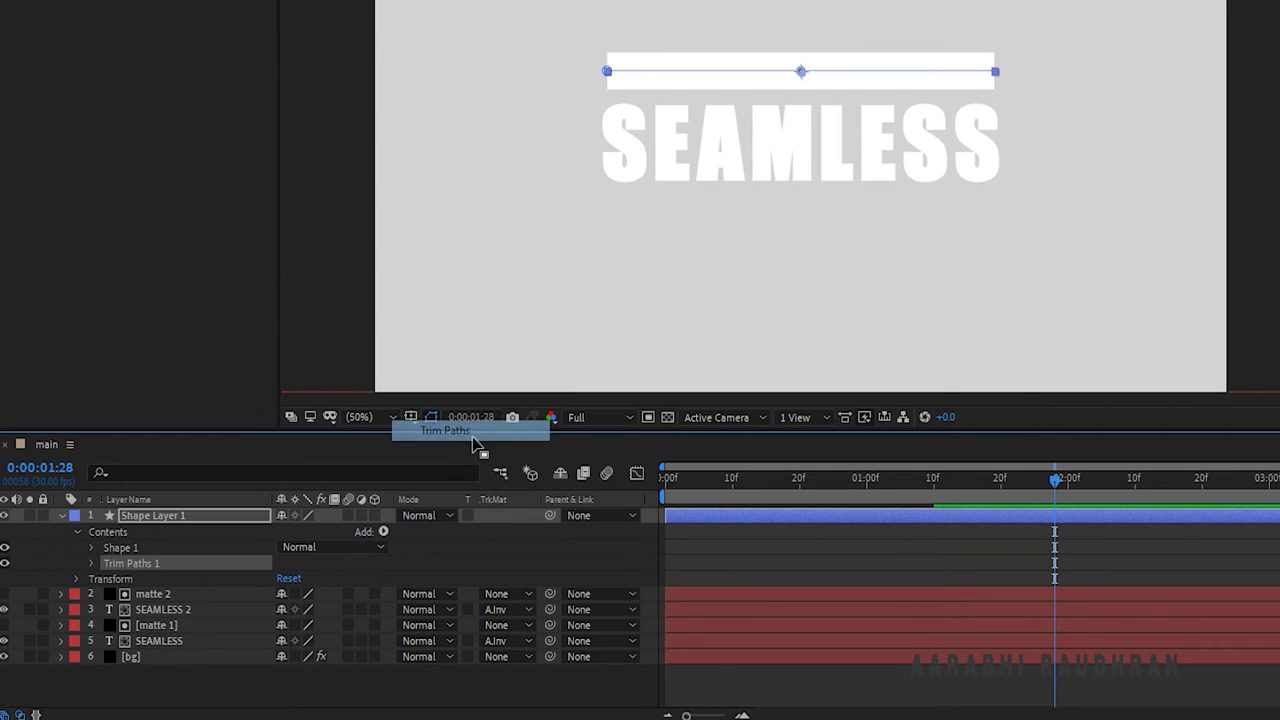
click(92, 563)
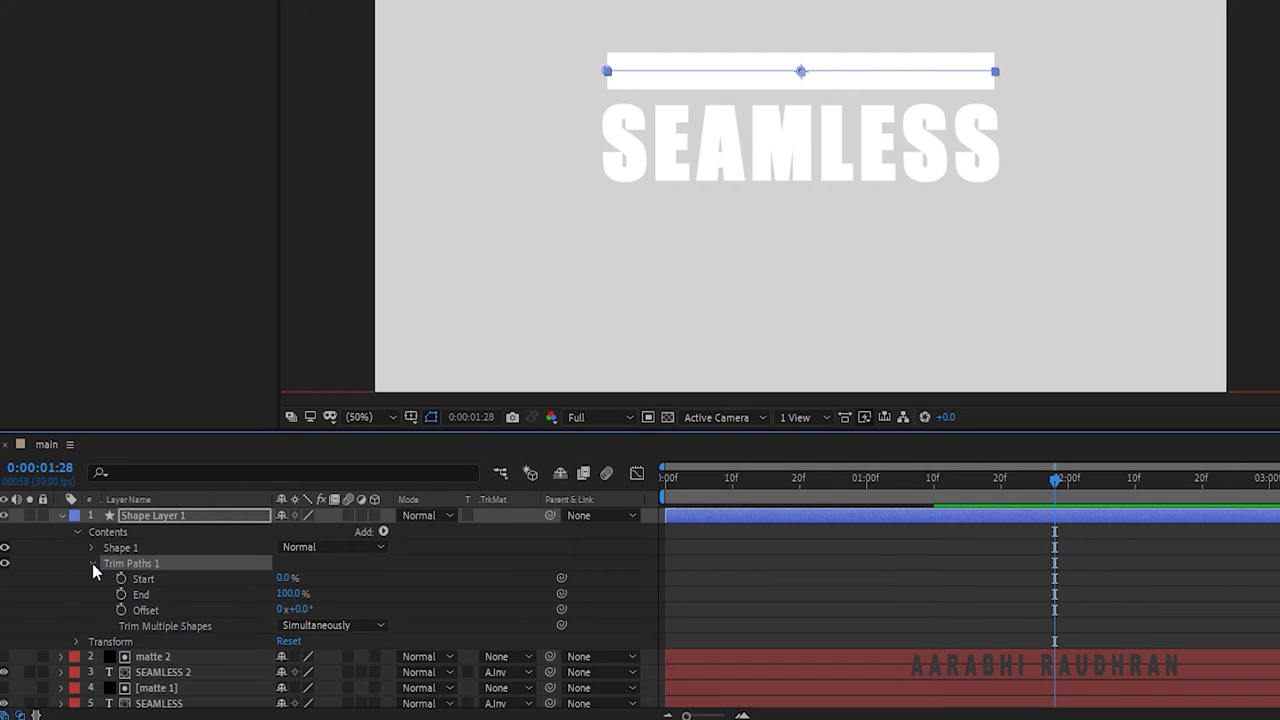
- Keyframe Trim Paths Start at 0% at 1:10 and 100% at frame 0
click(934, 482)
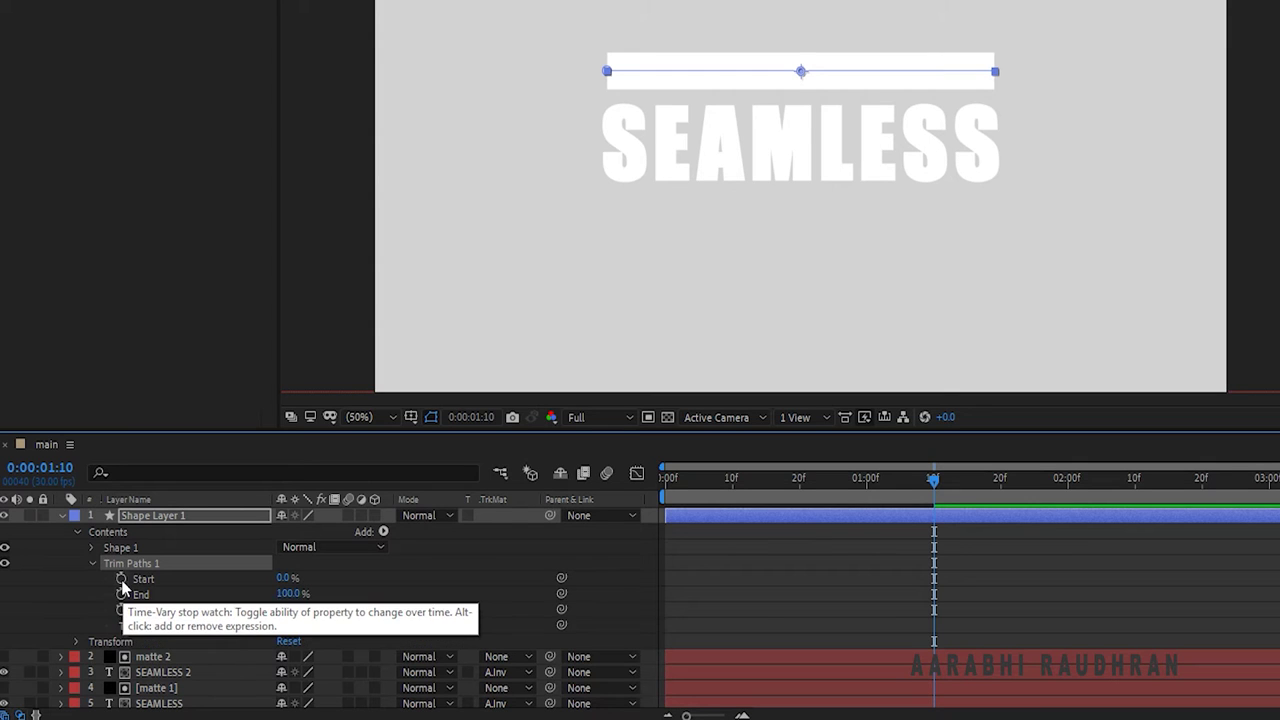
click(121, 579)
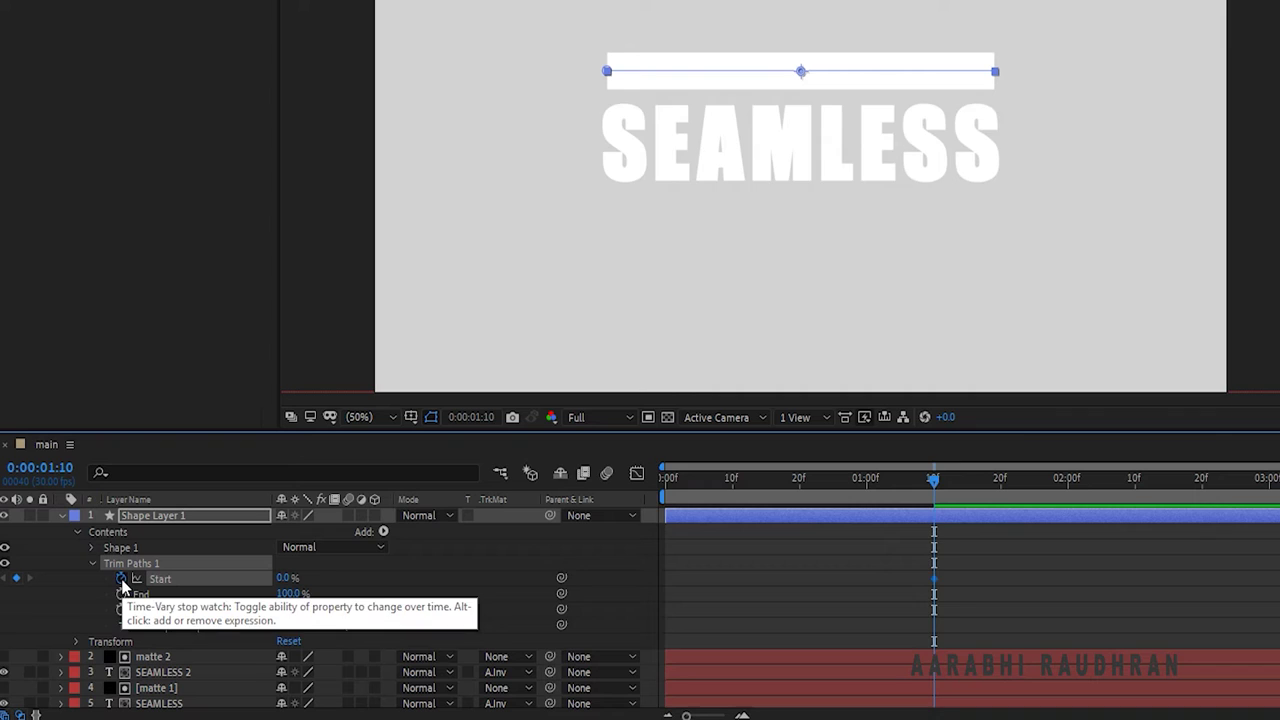
key(Home)
drag(288, 578, 632, 576)
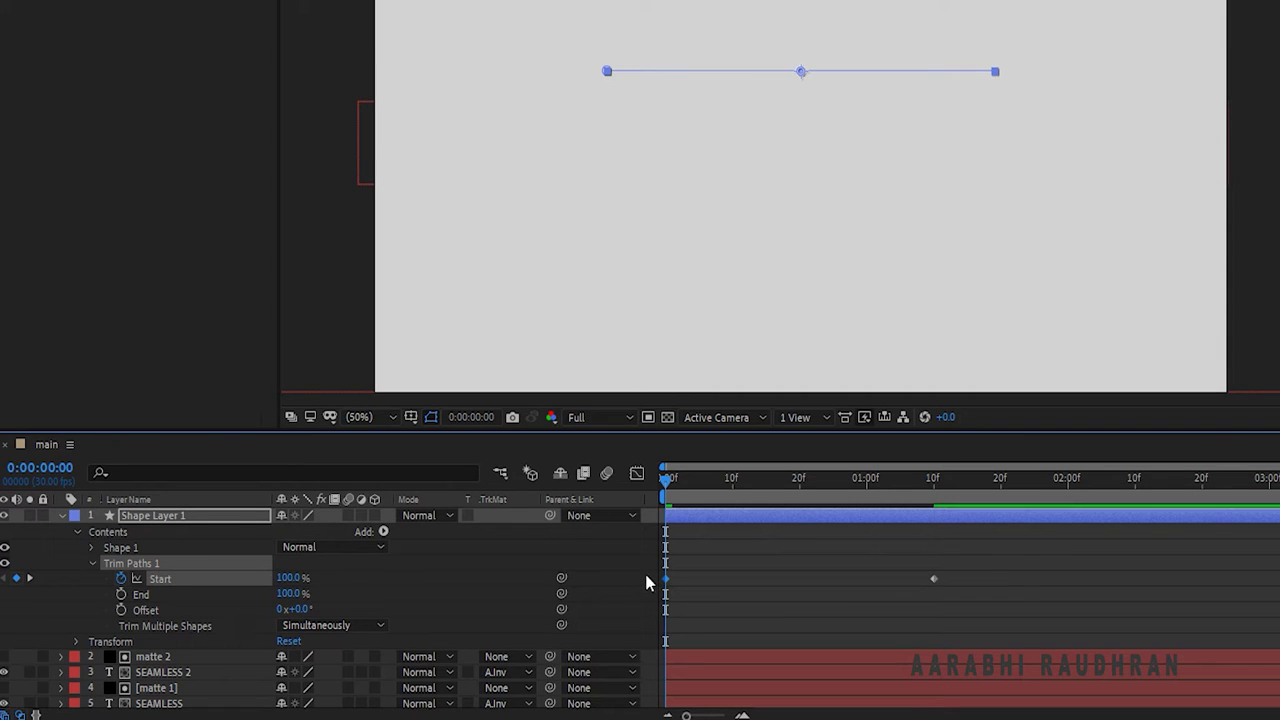
- Sharpen the Start keyframes' easing in the Graph Editor, then collapse the shape layer
drag(989, 560, 700, 614)
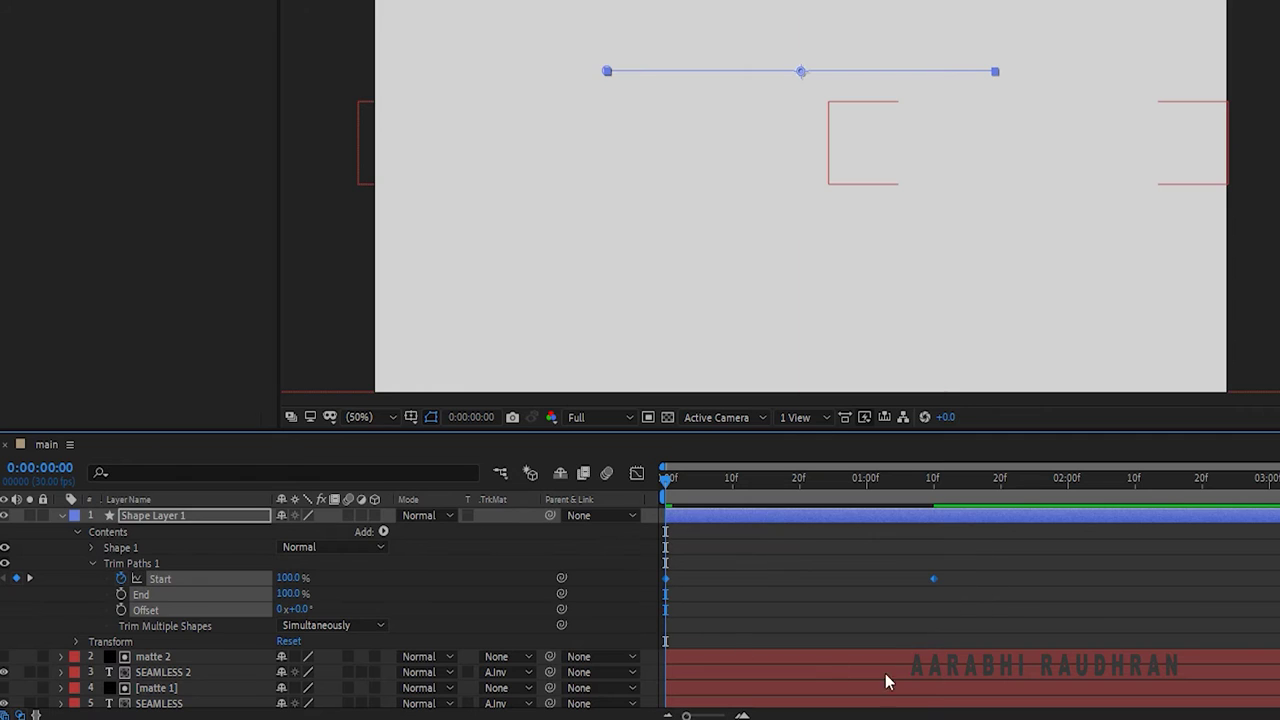
click(637, 473)
drag(960, 577, 823, 521)
click(634, 473)
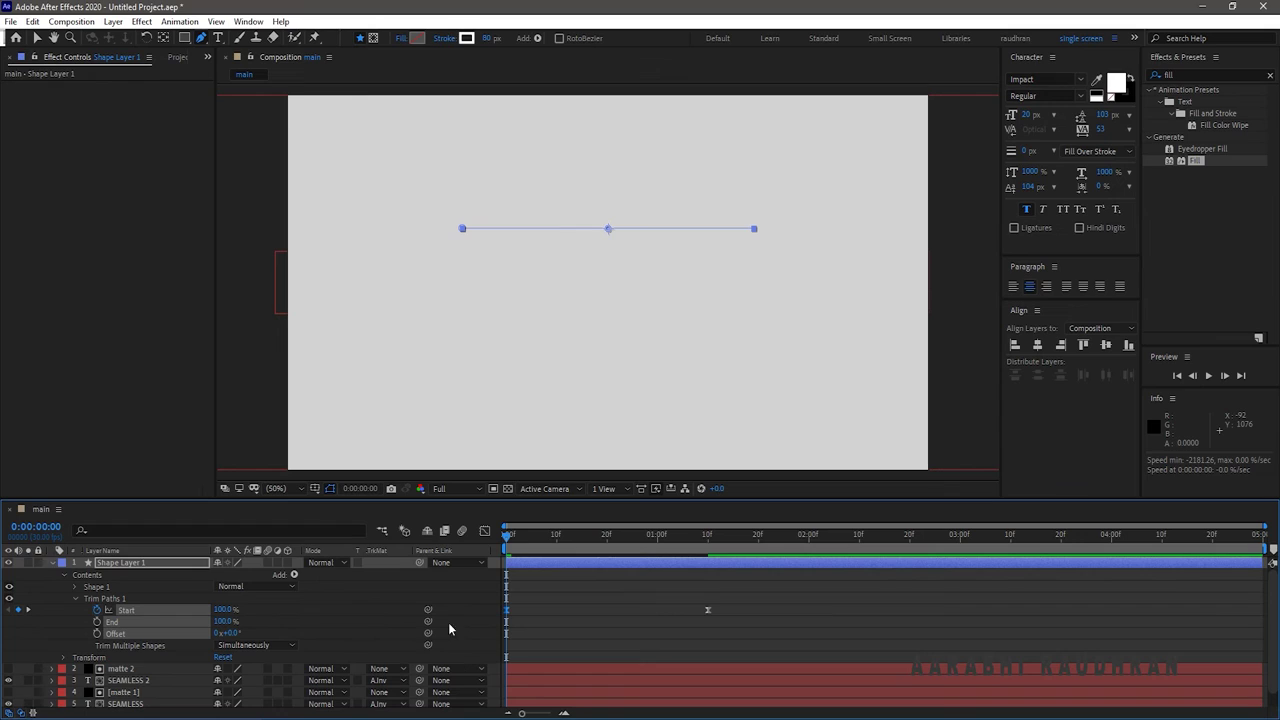
click(53, 563)
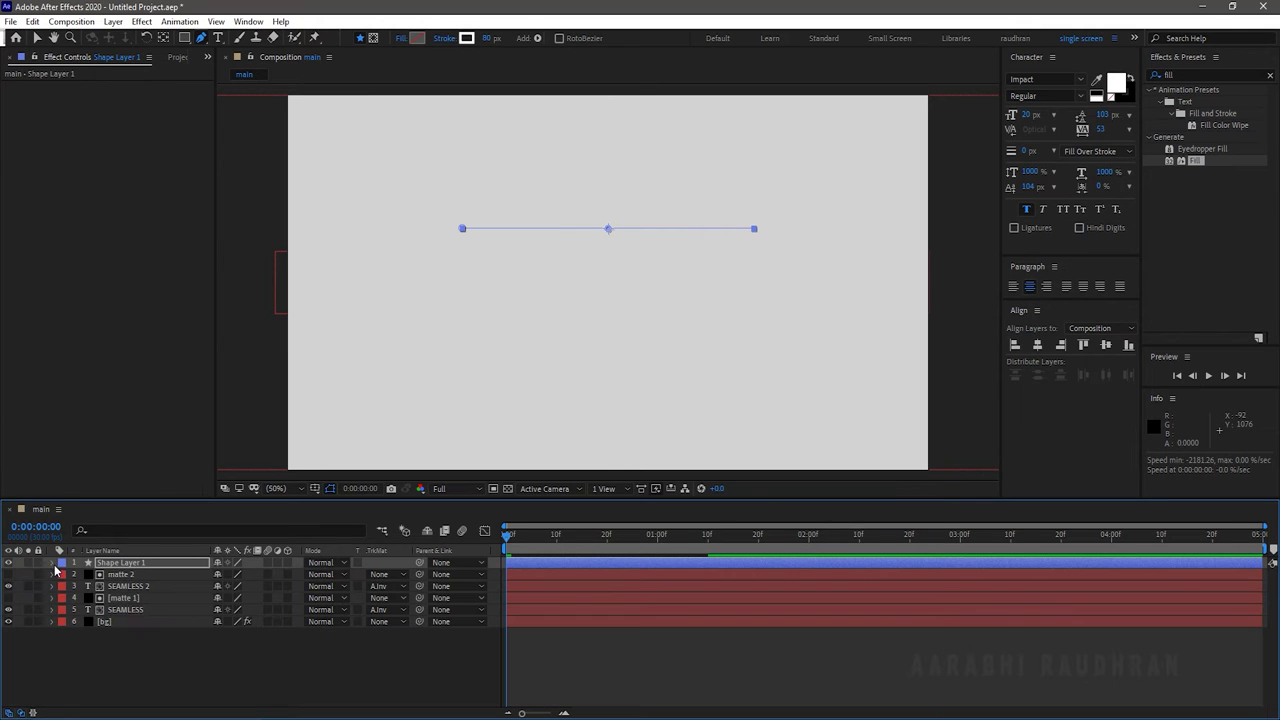
- Keyframe Shape Layer 1's Position at 960 at 1:10 and start it at x 1479 at frame 0
click(205, 684)
key(space)
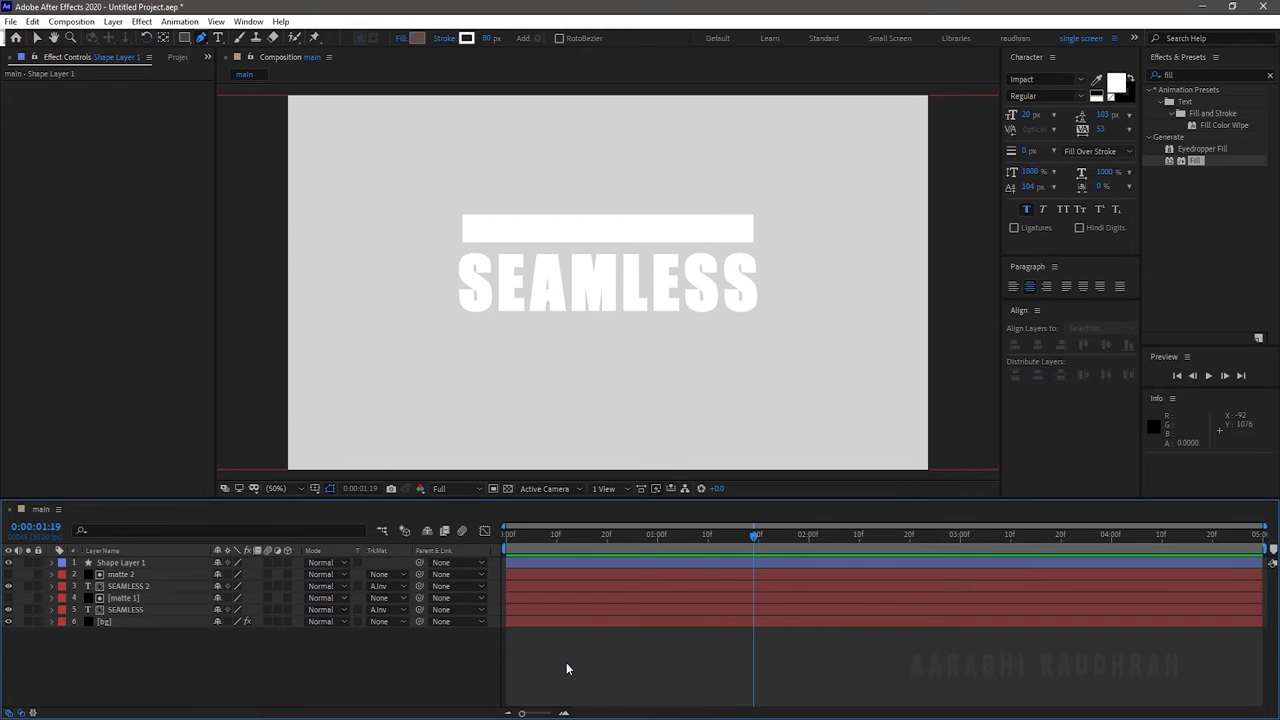
click(149, 562)
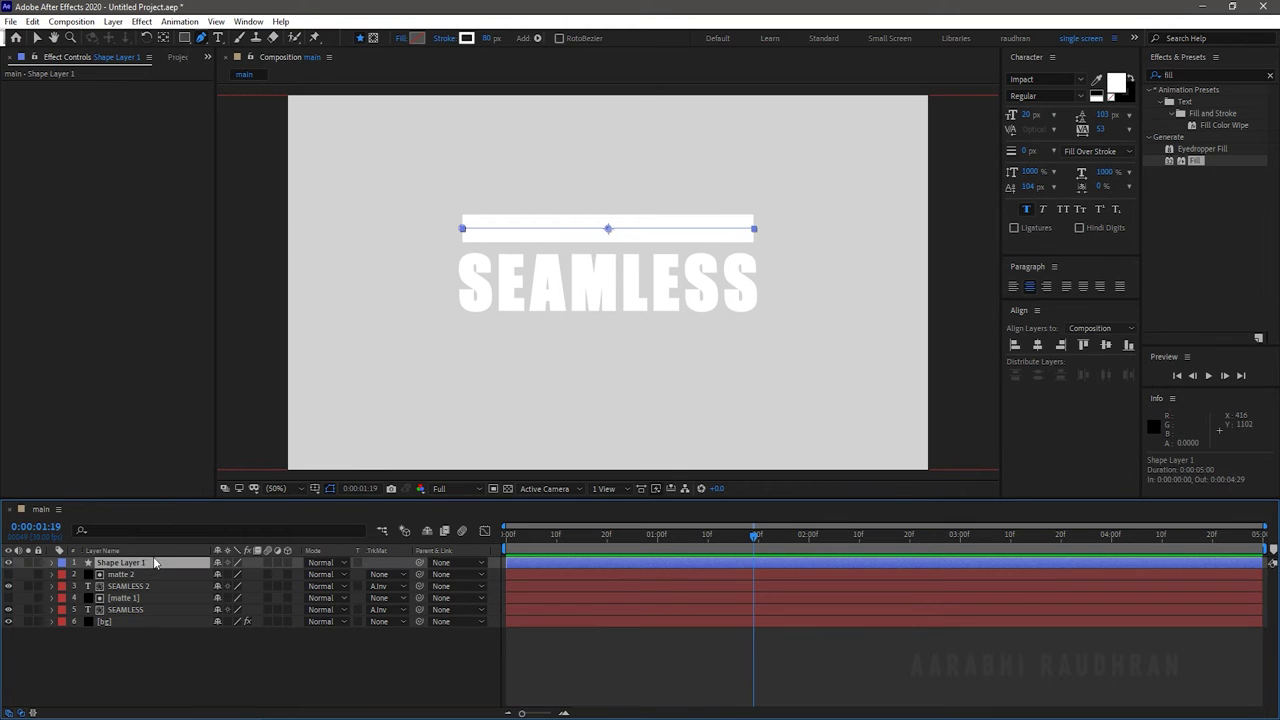
key(p)
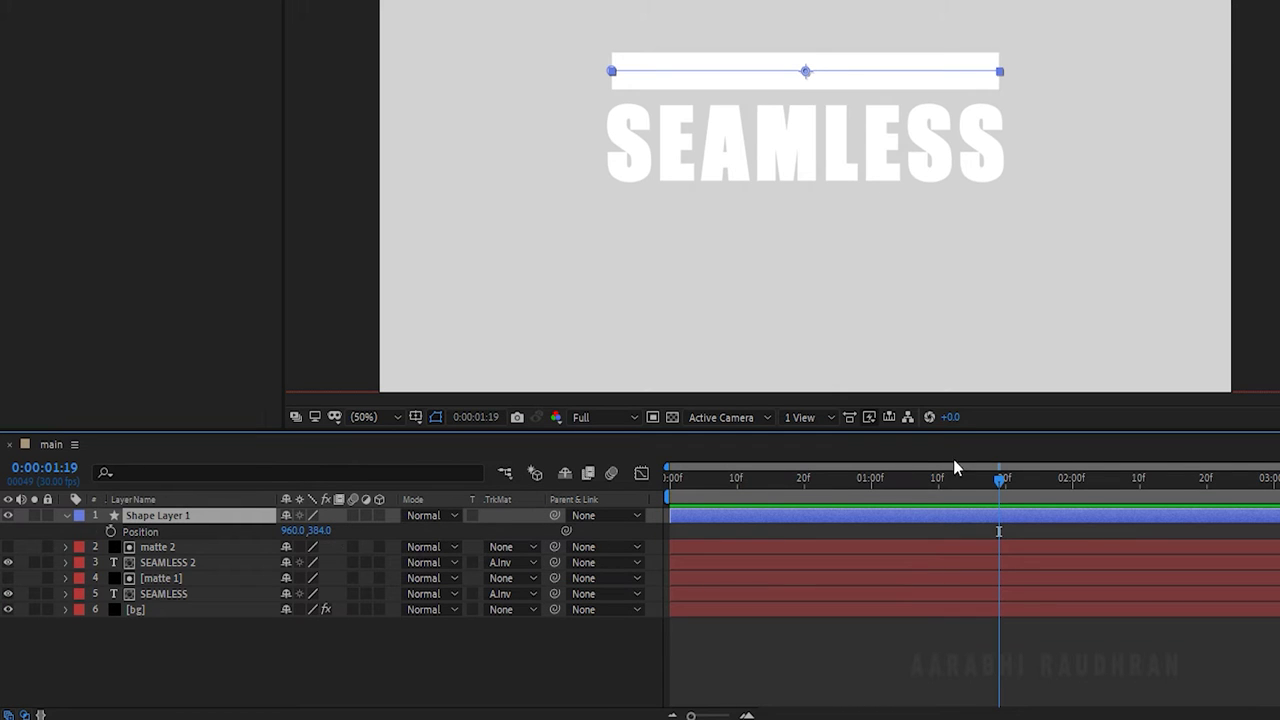
click(939, 483)
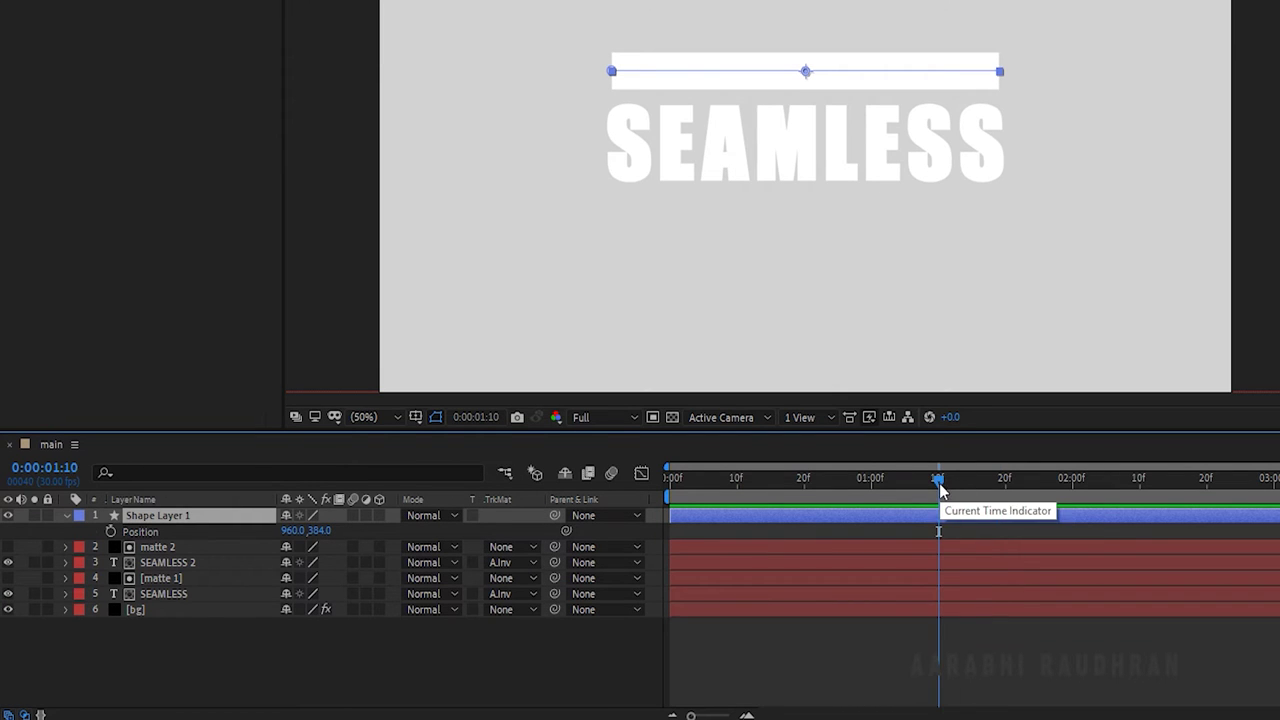
click(111, 531)
key(Home)
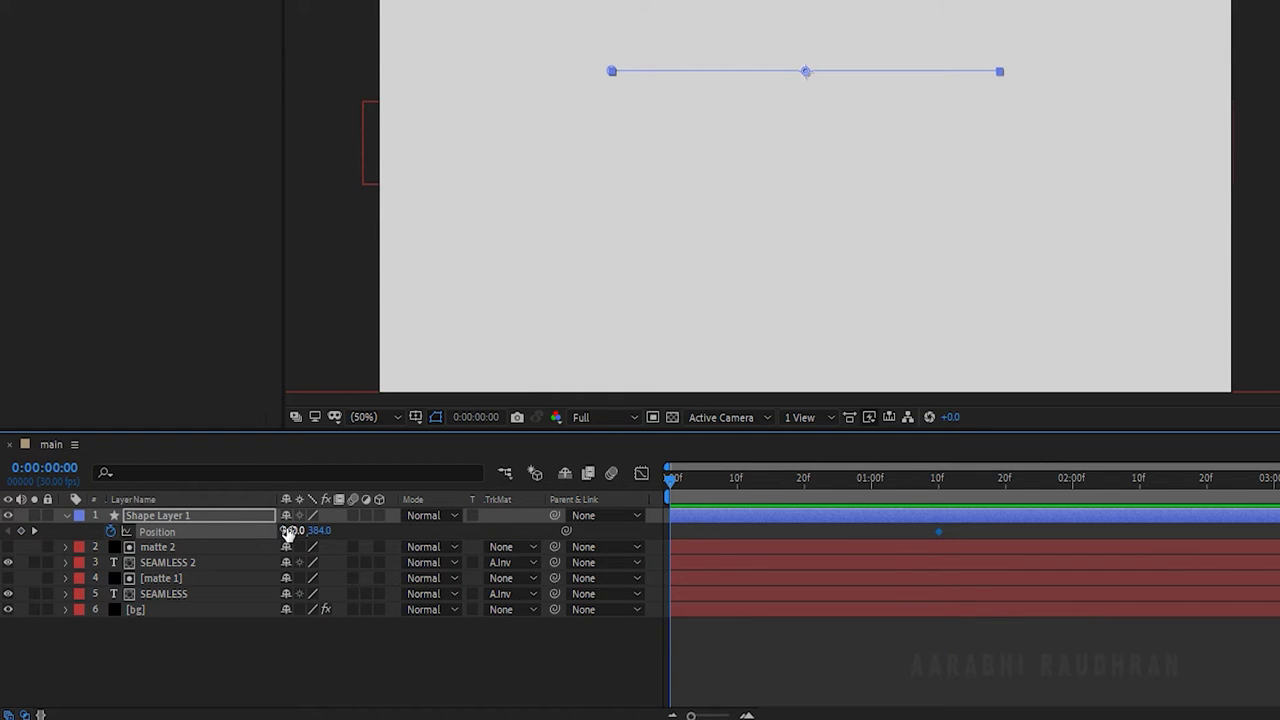
drag(288, 531, 816, 600)
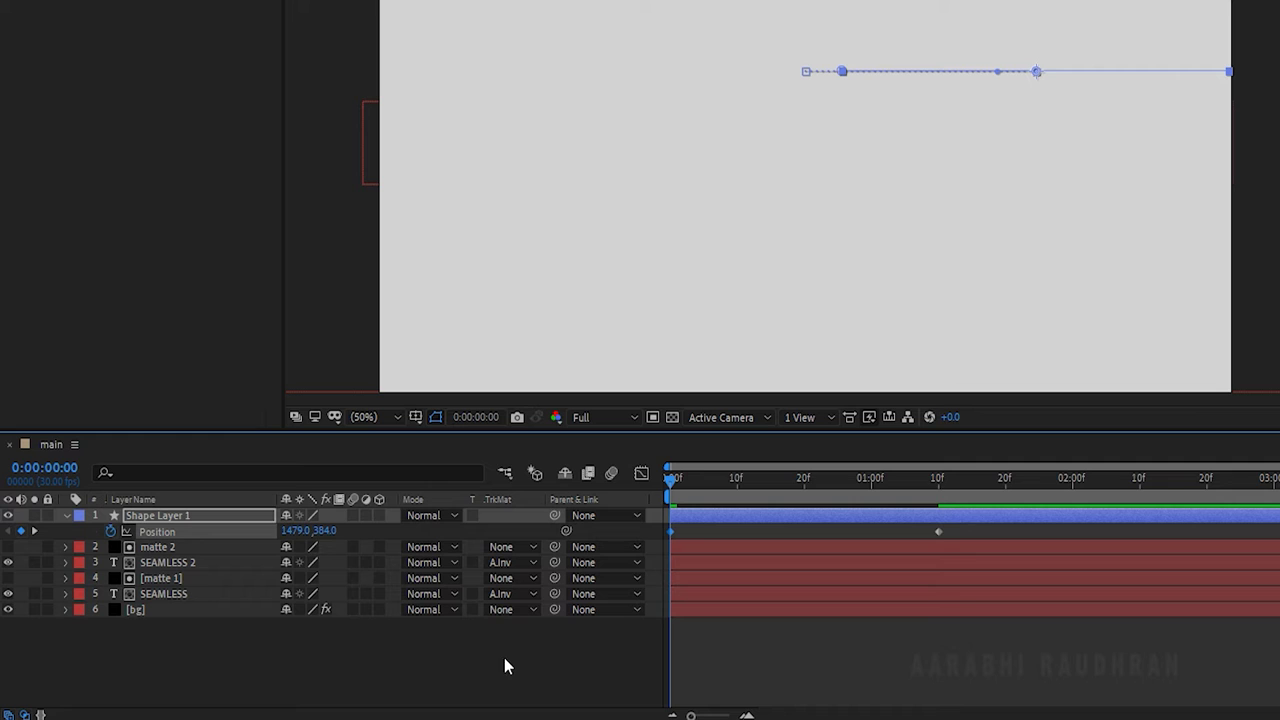
click(938, 531)
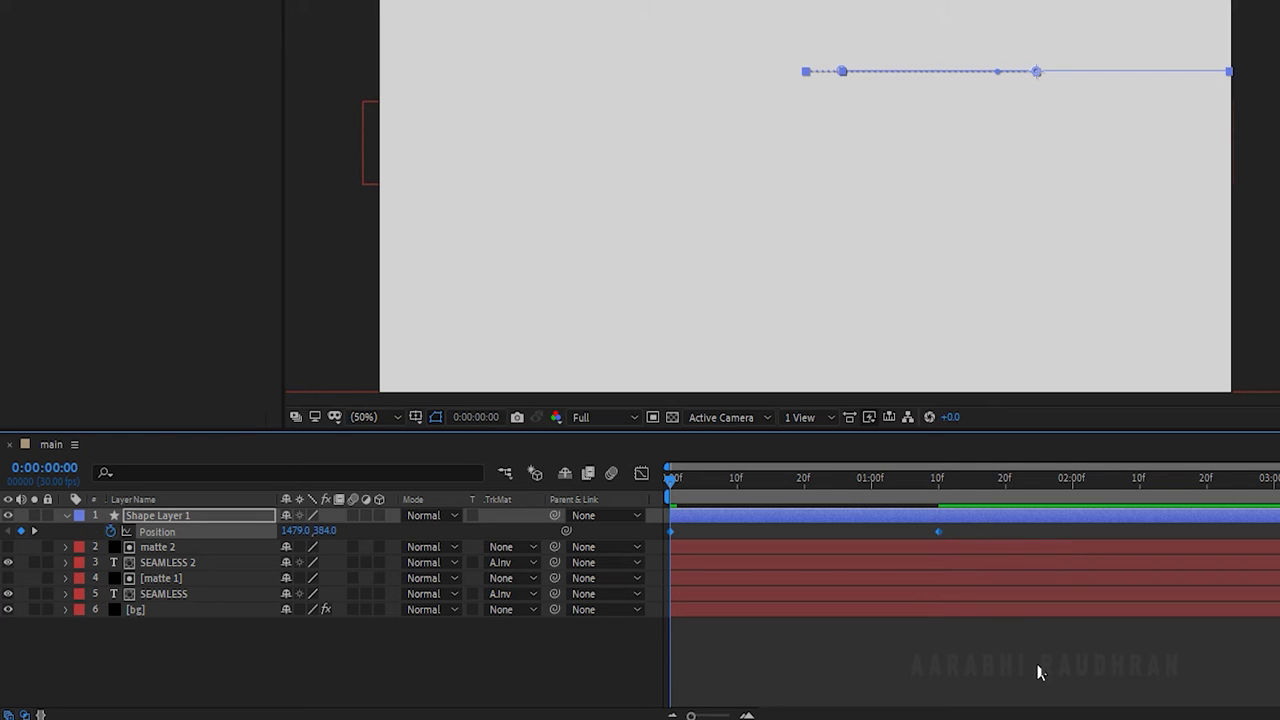
- Ease the bar's Position keyframes in the speed graph for a sharp initial spike
click(643, 474)
key(ctrl+a)
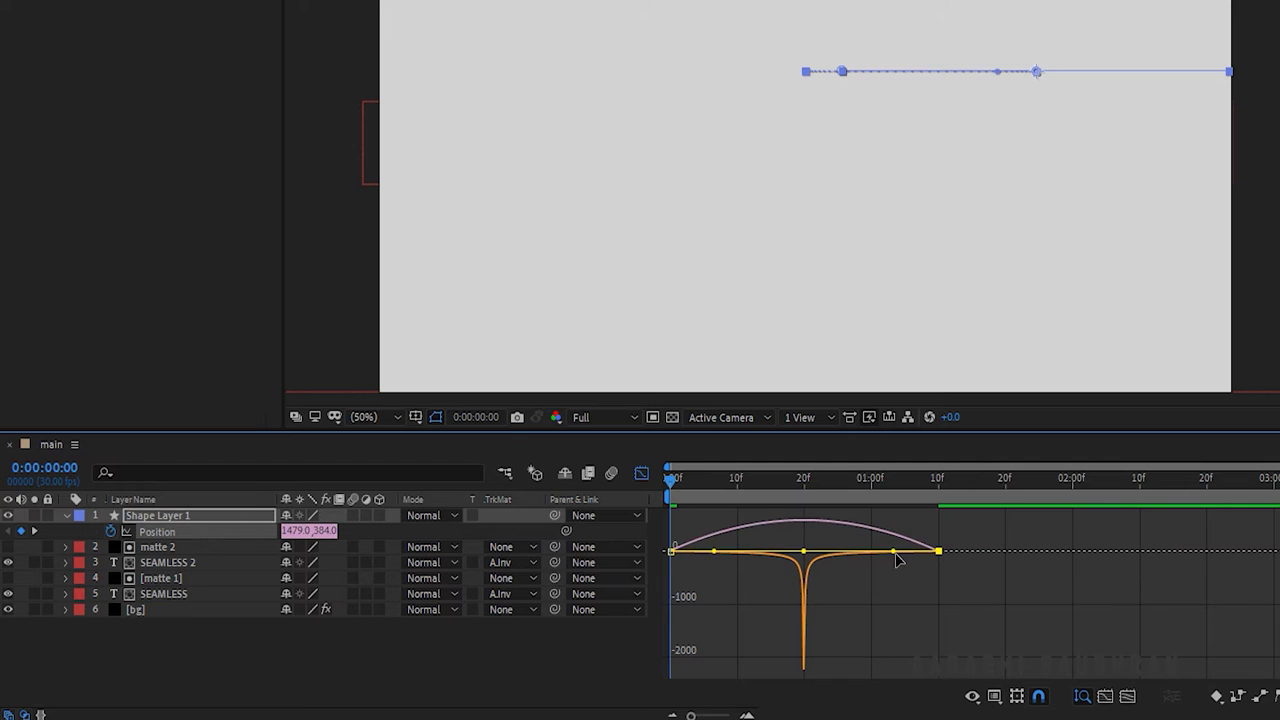
drag(895, 555, 631, 596)
click(743, 584)
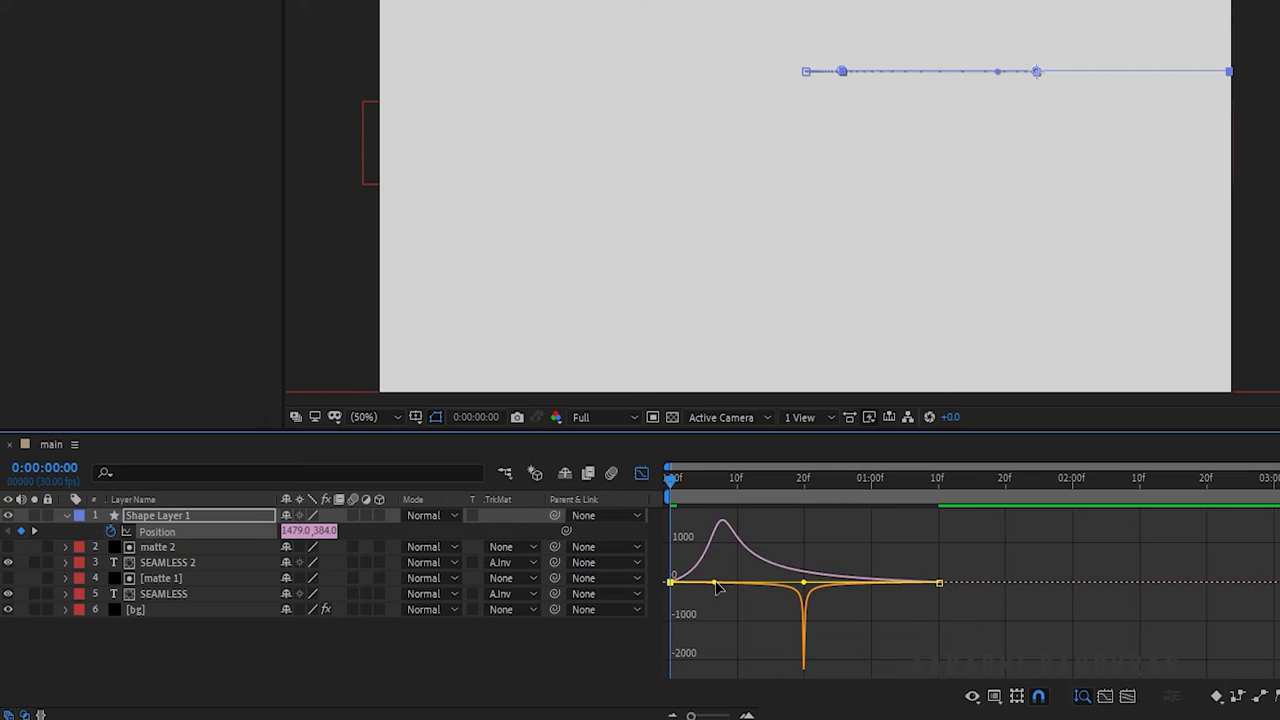
key(shift+F3)
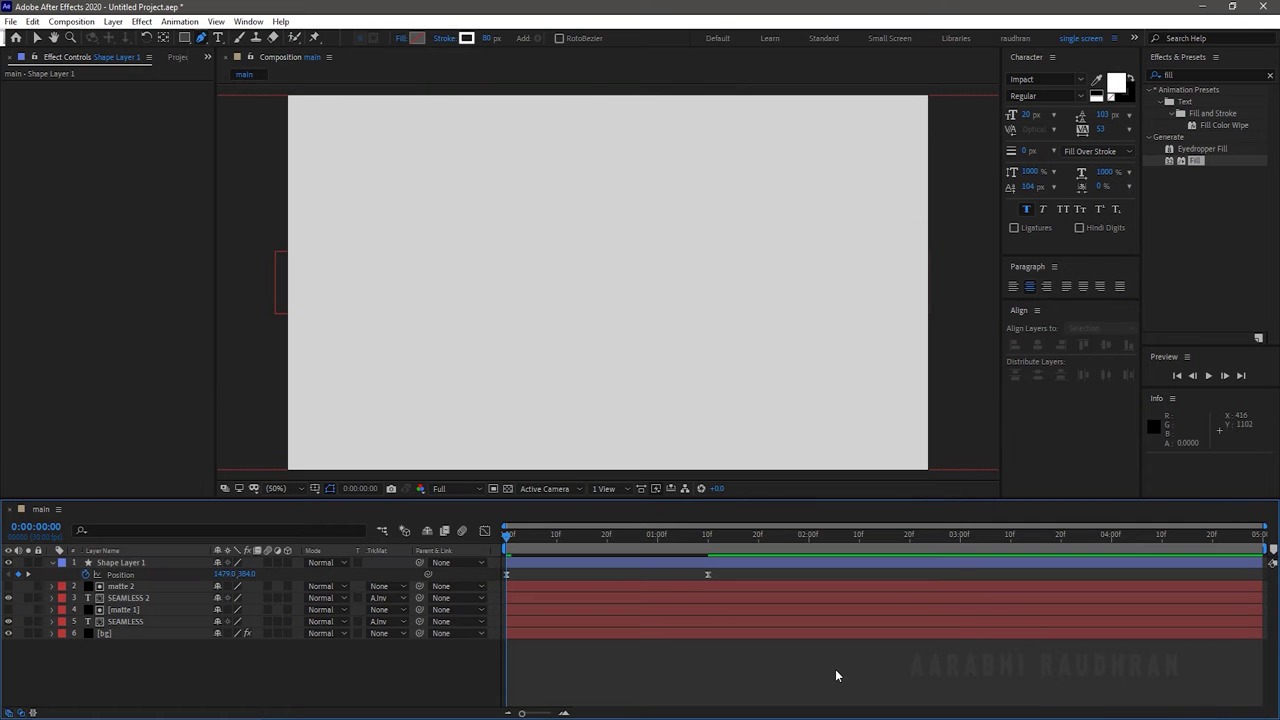
- Preview the animation, then duplicate the top bar layer as Shape Layer 2
key(space)
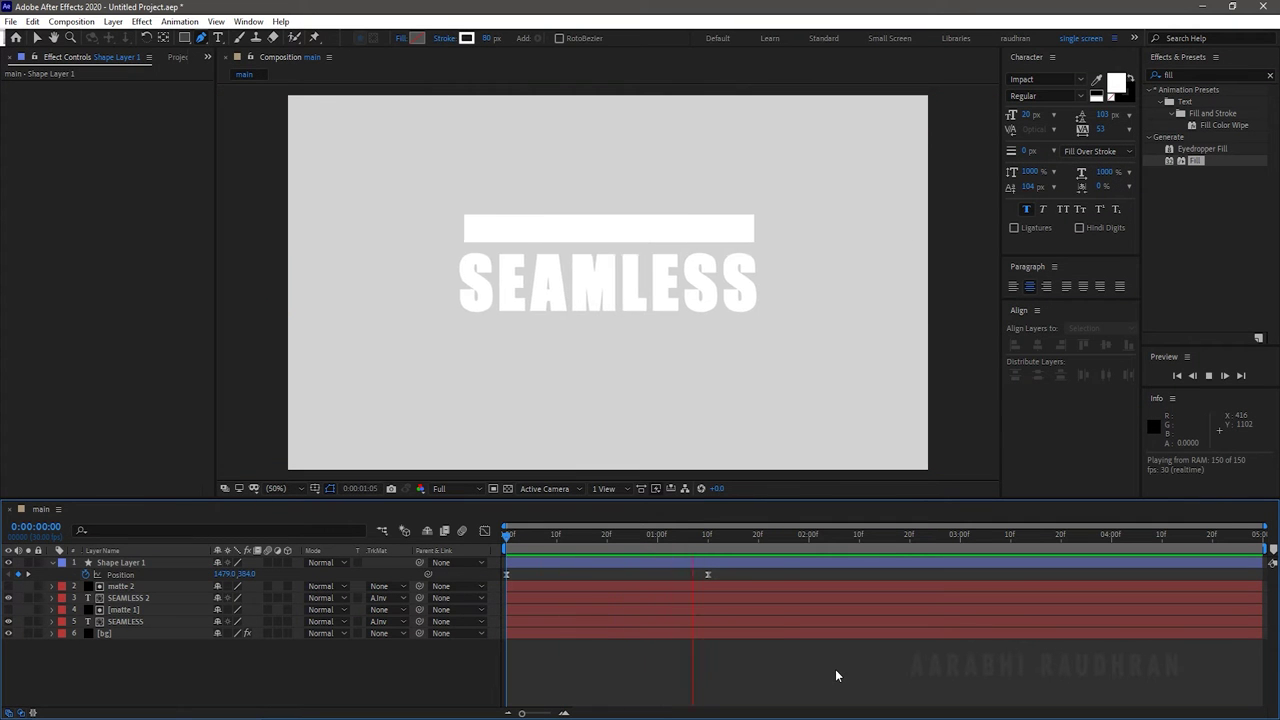
key(g)
key(space)
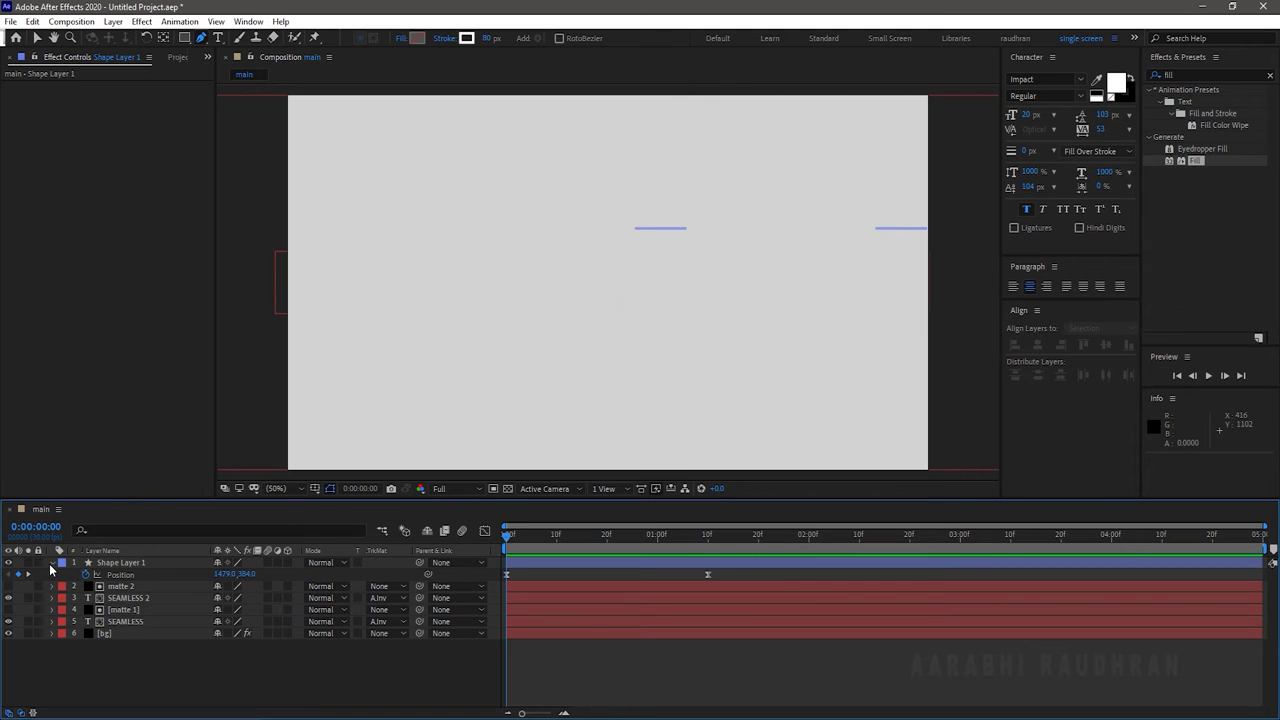
key(ctrl+d)
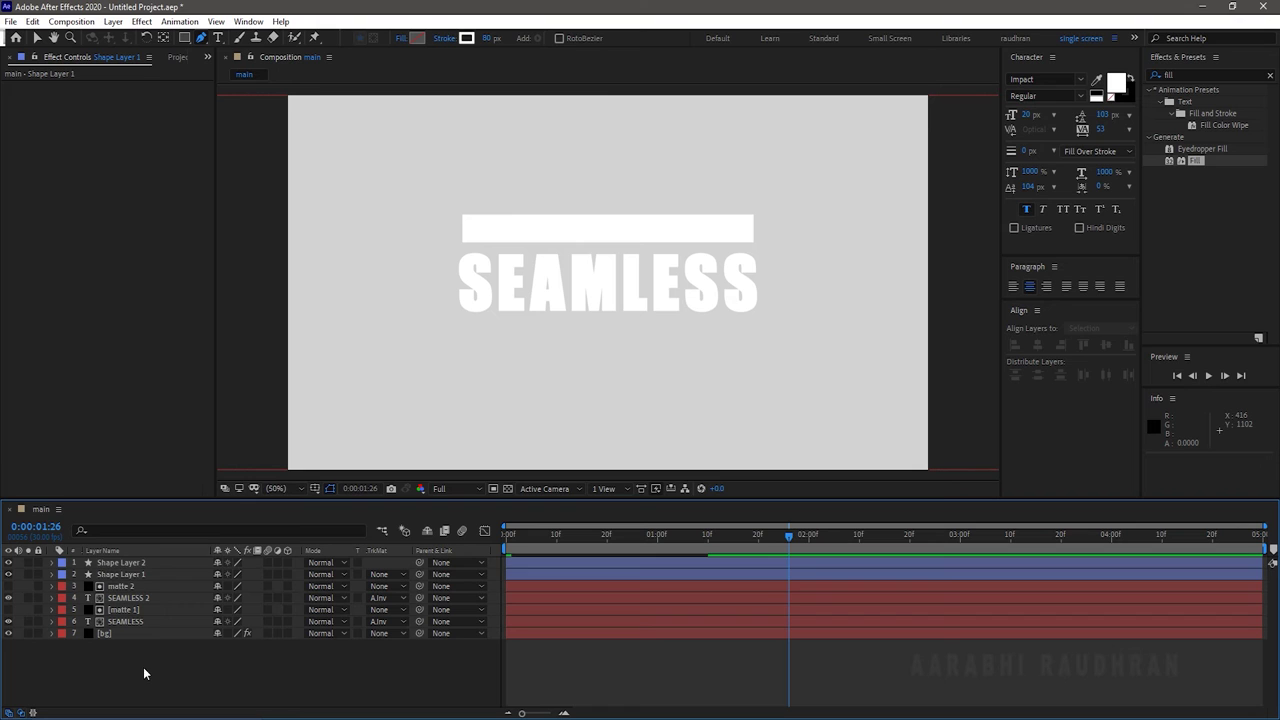
- Rename Shape Layer 1 to 'top shape layer'
right_click(133, 575)
click(180, 546)
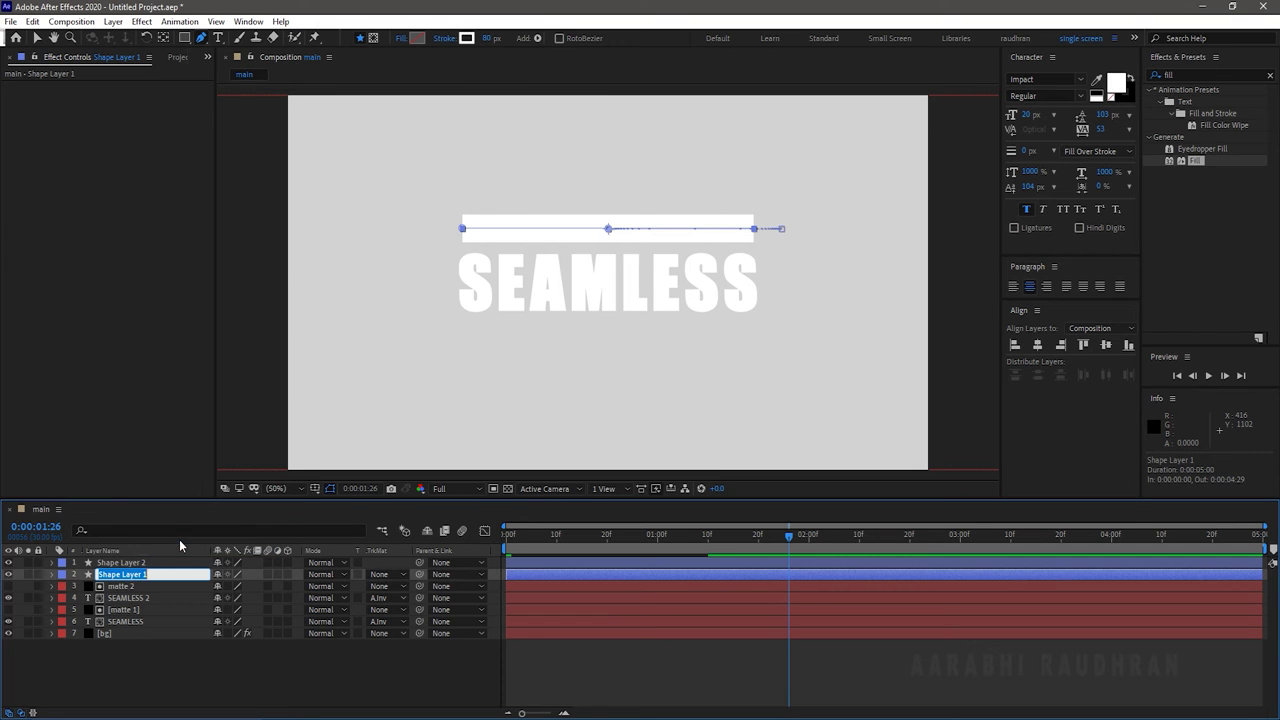
text(top sha)
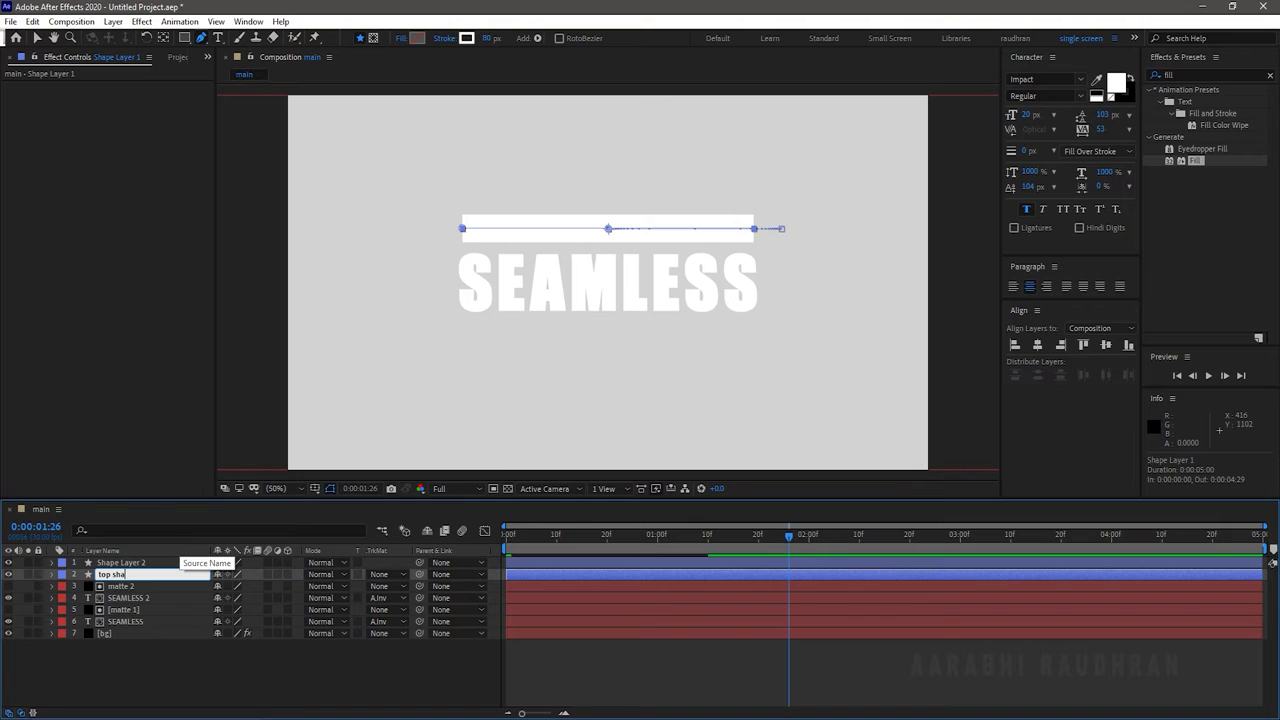
text(pe layer)
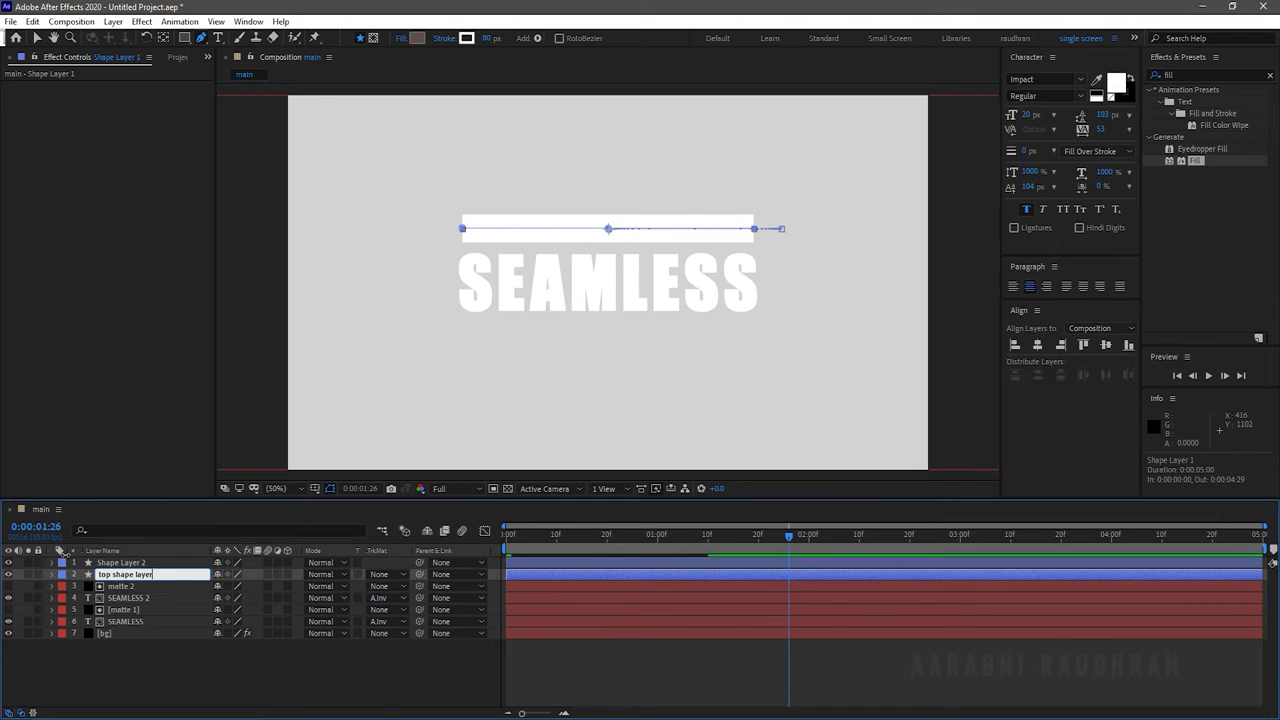
key(Return)
- Rename Shape Layer 2 to 'bottom shape layer' and show its Position
right_click(115, 566)
click(150, 542)
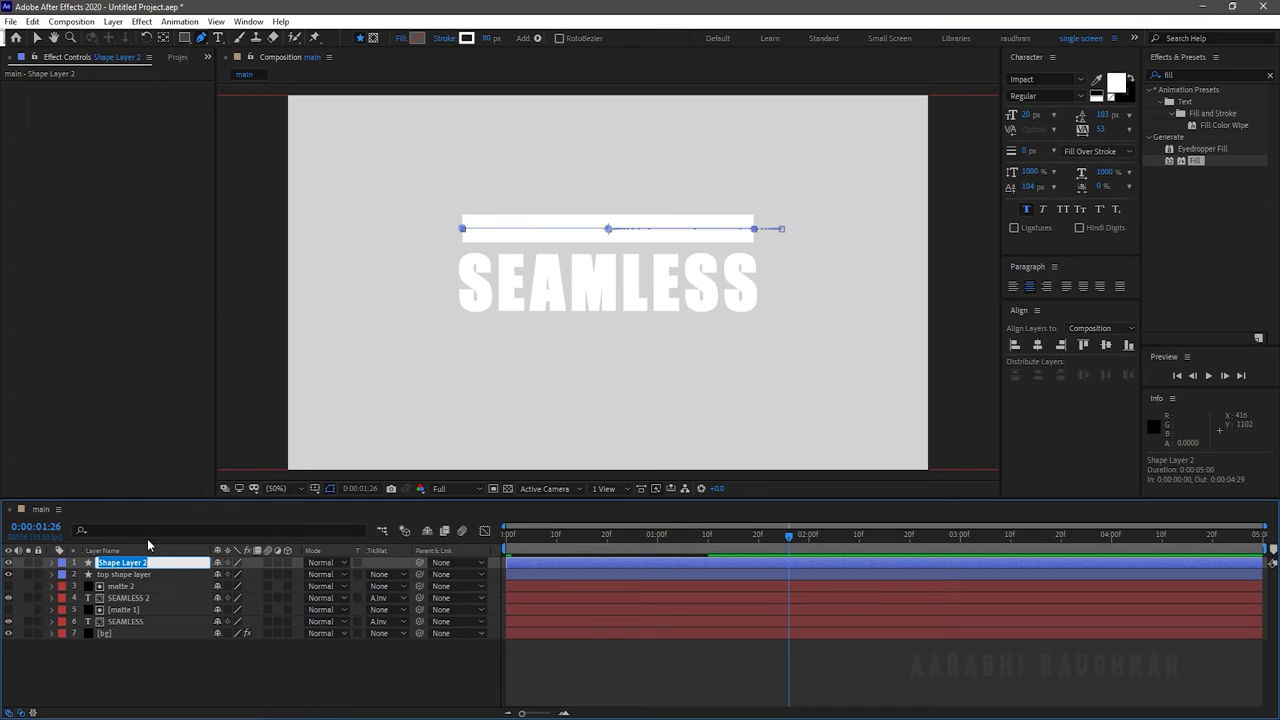
text(bottom shape layer)
click(174, 667)
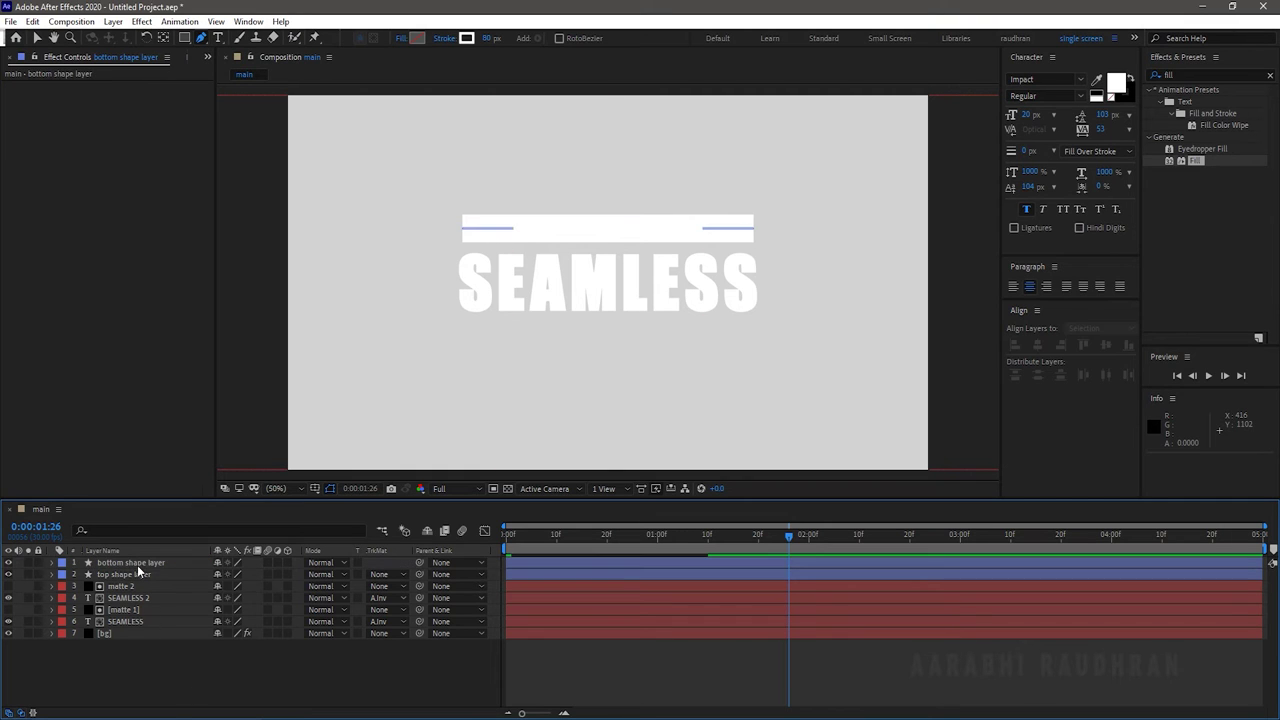
click(137, 565)
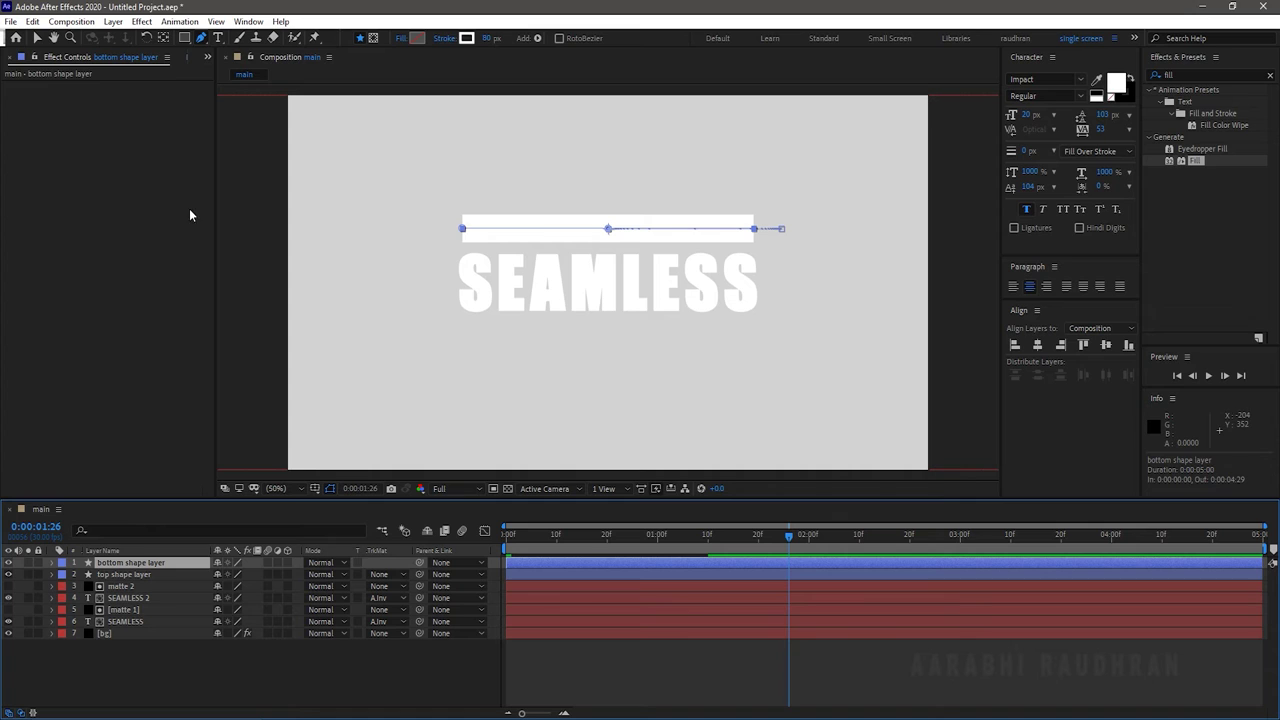
key(p)
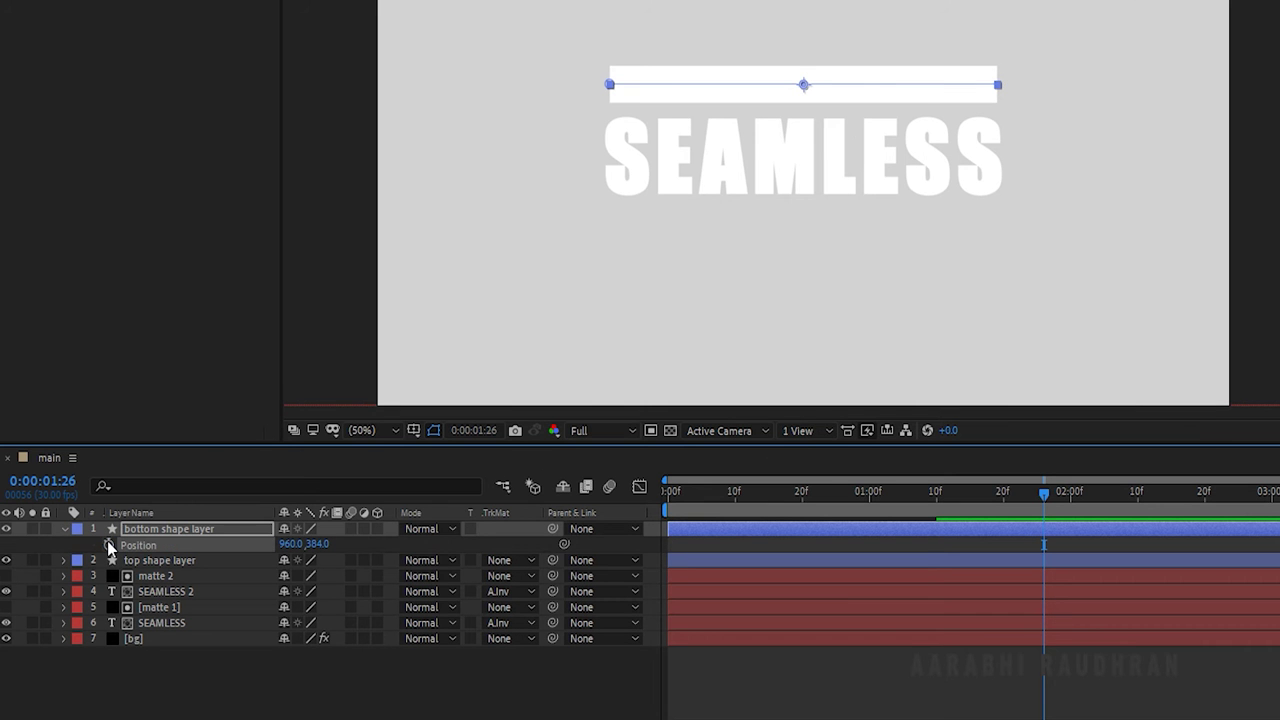
- Lower the bottom bar to y 687 and keyframe it sliding from x 431 at 0:00 to 1:10
drag(316, 550, 598, 530)
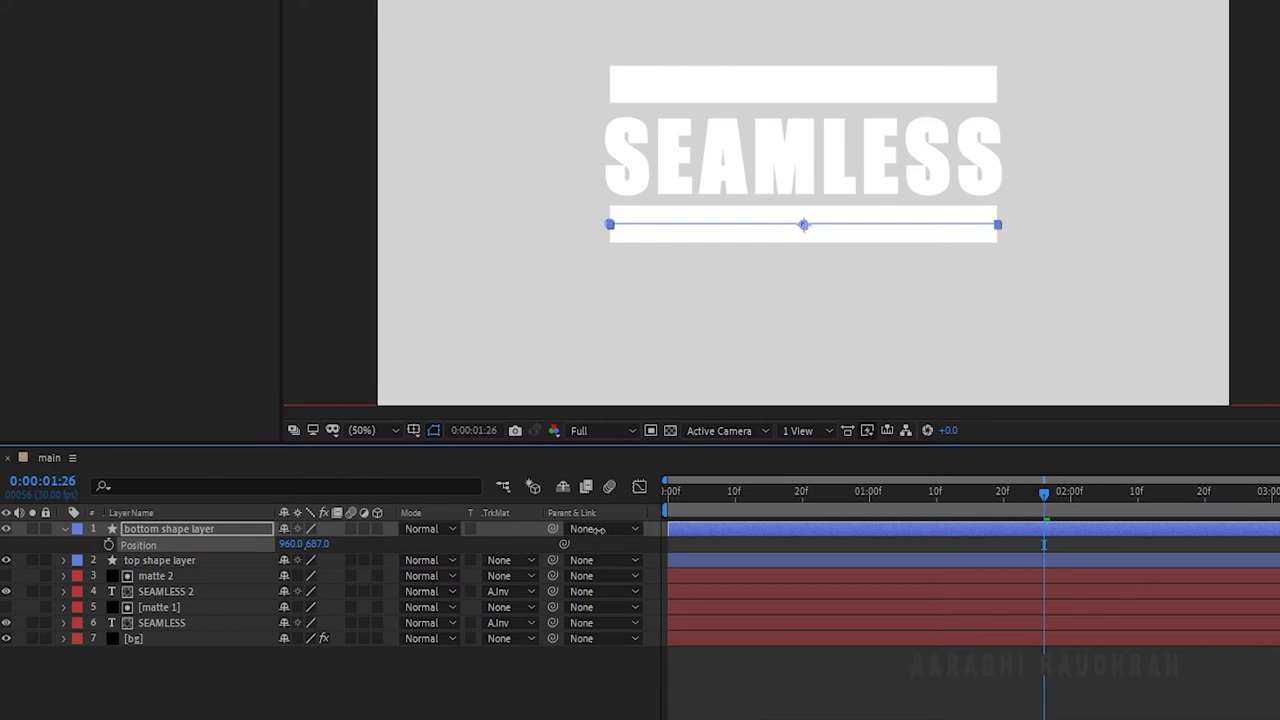
click(360, 671)
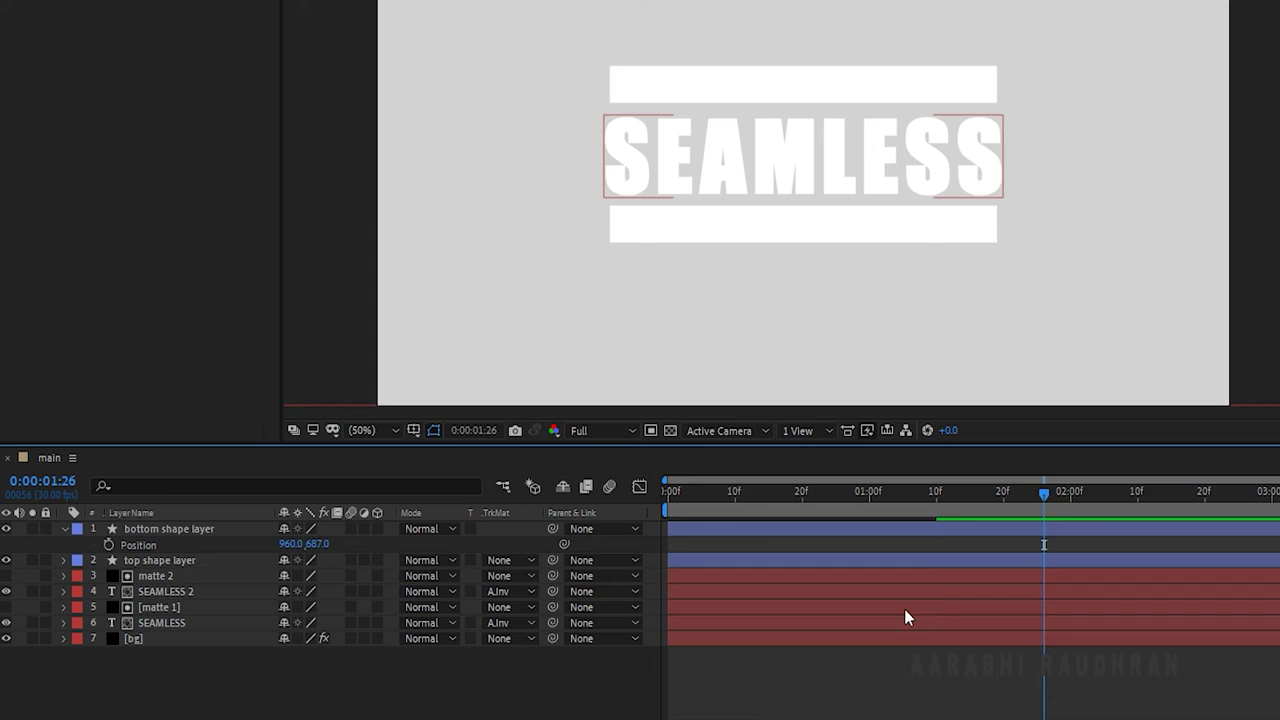
click(935, 507)
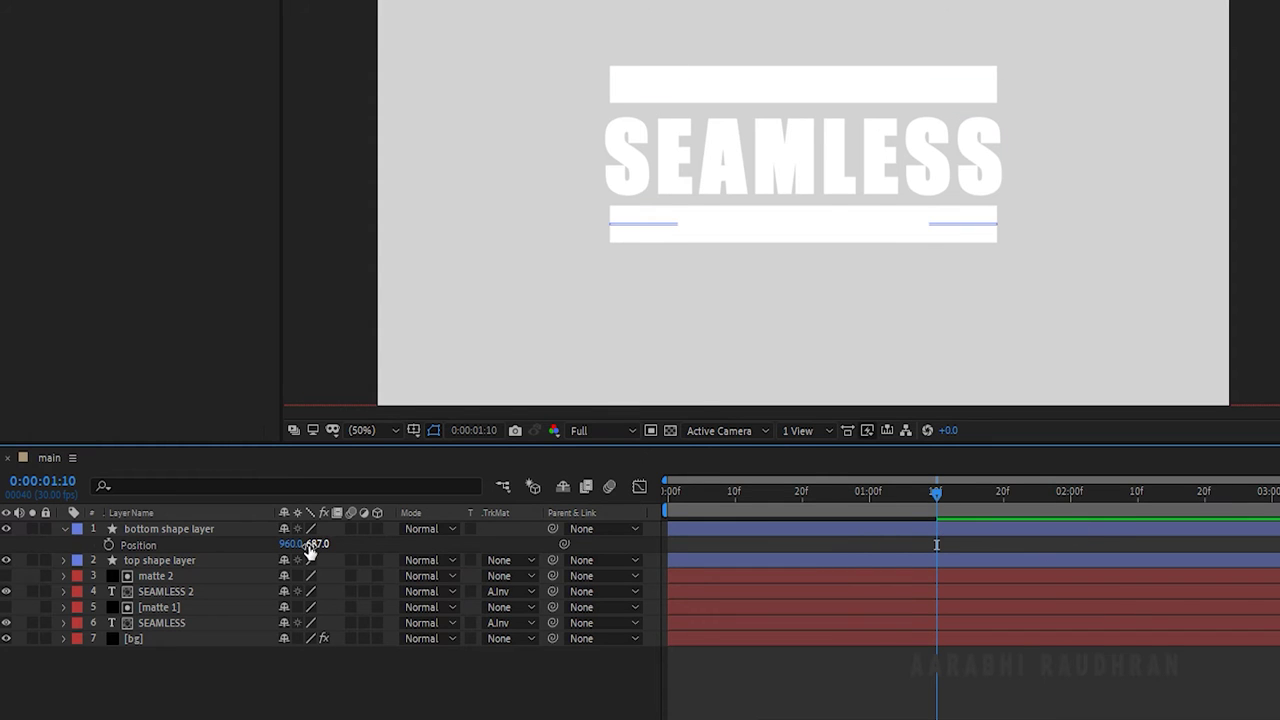
click(108, 543)
key(Home)
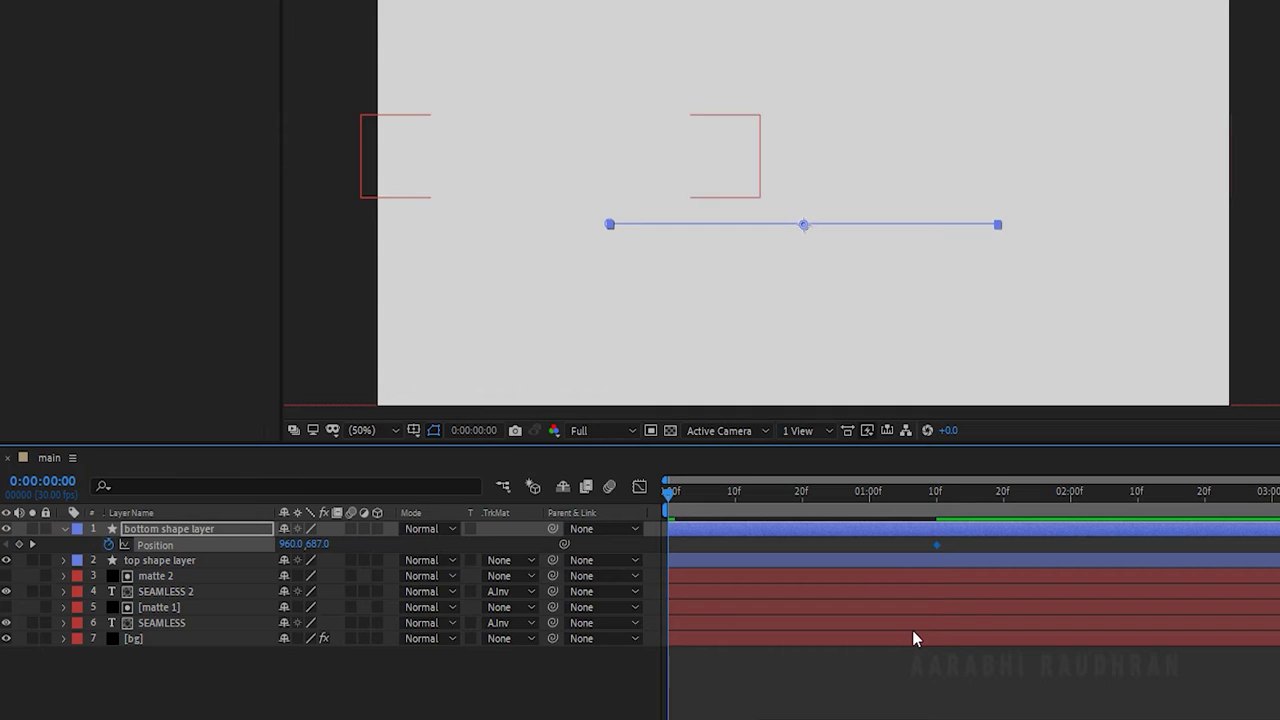
drag(290, 544, 147, 566)
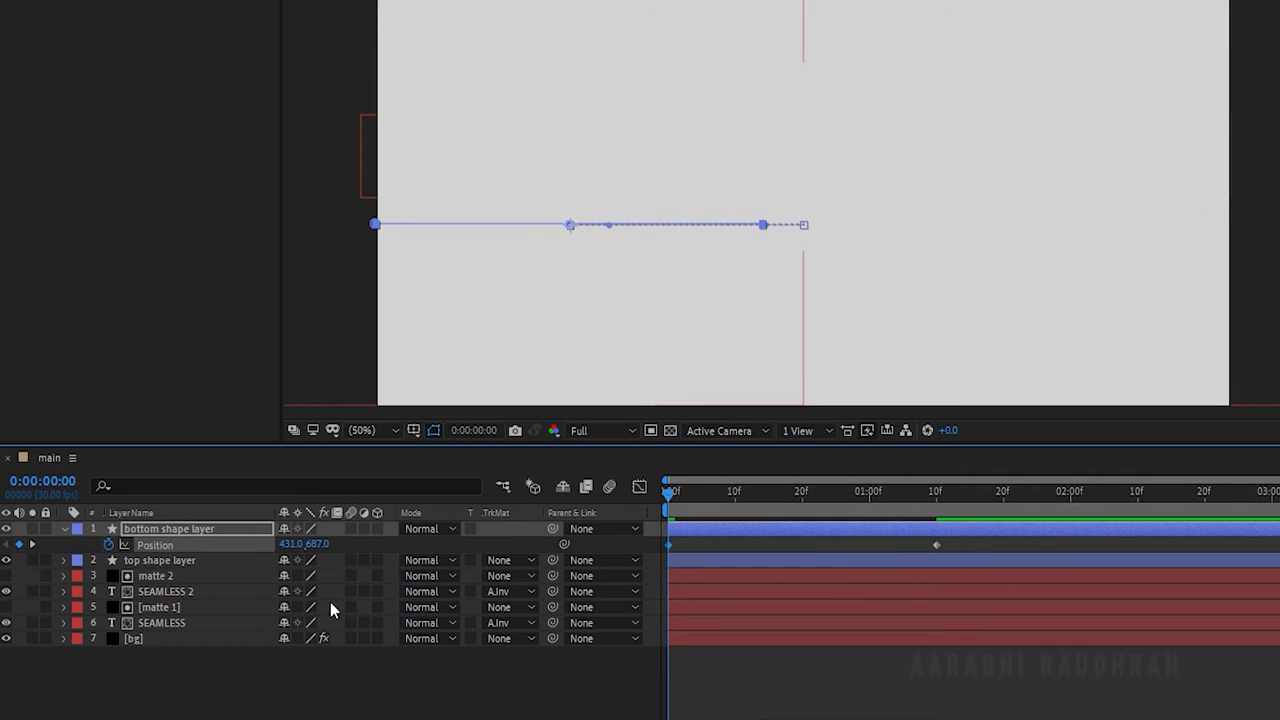
click(936, 545)
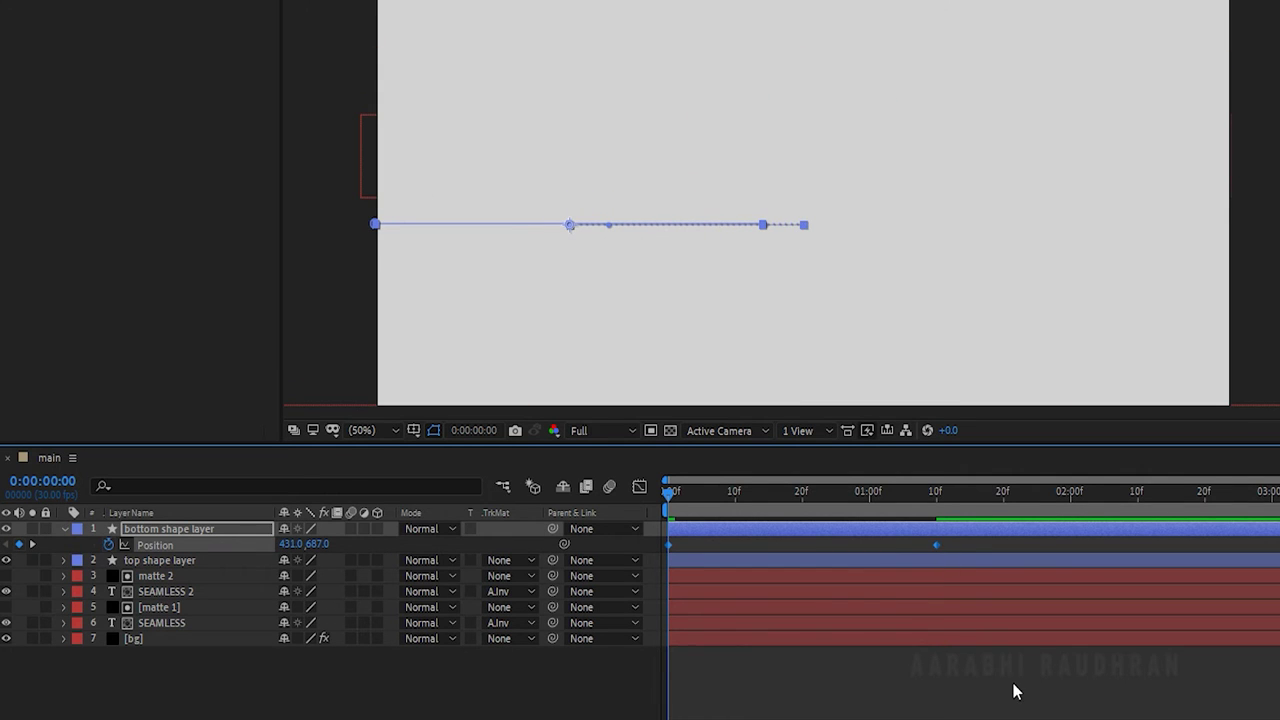
- Ease the bottom bar's Position keyframes in the Graph Editor and preview
click(639, 487)
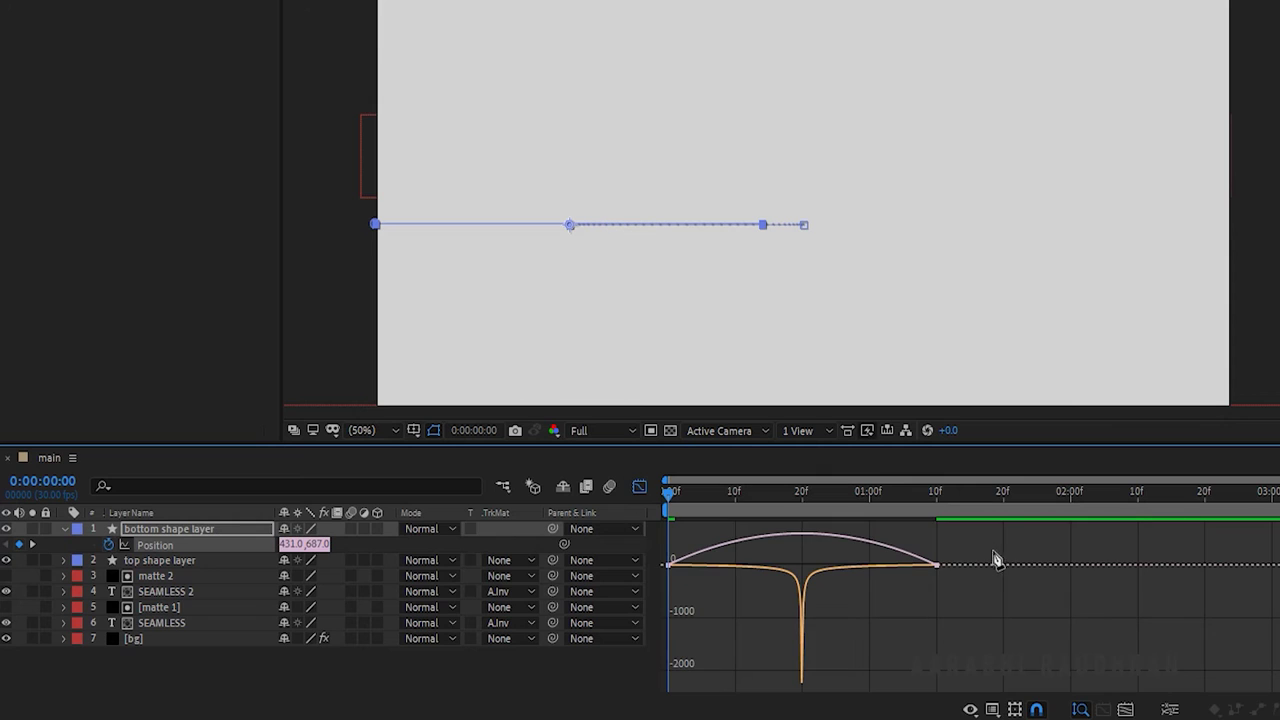
drag(995, 555, 850, 608)
key(shift+F3)
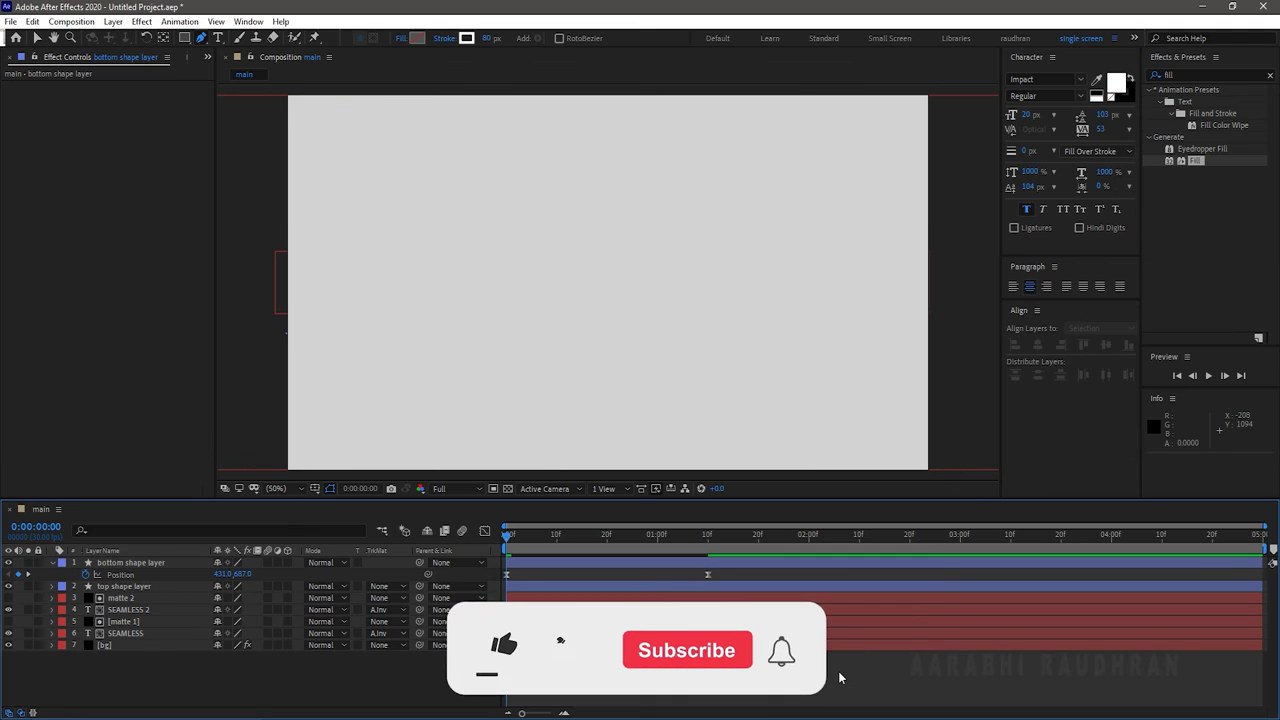
key(space)
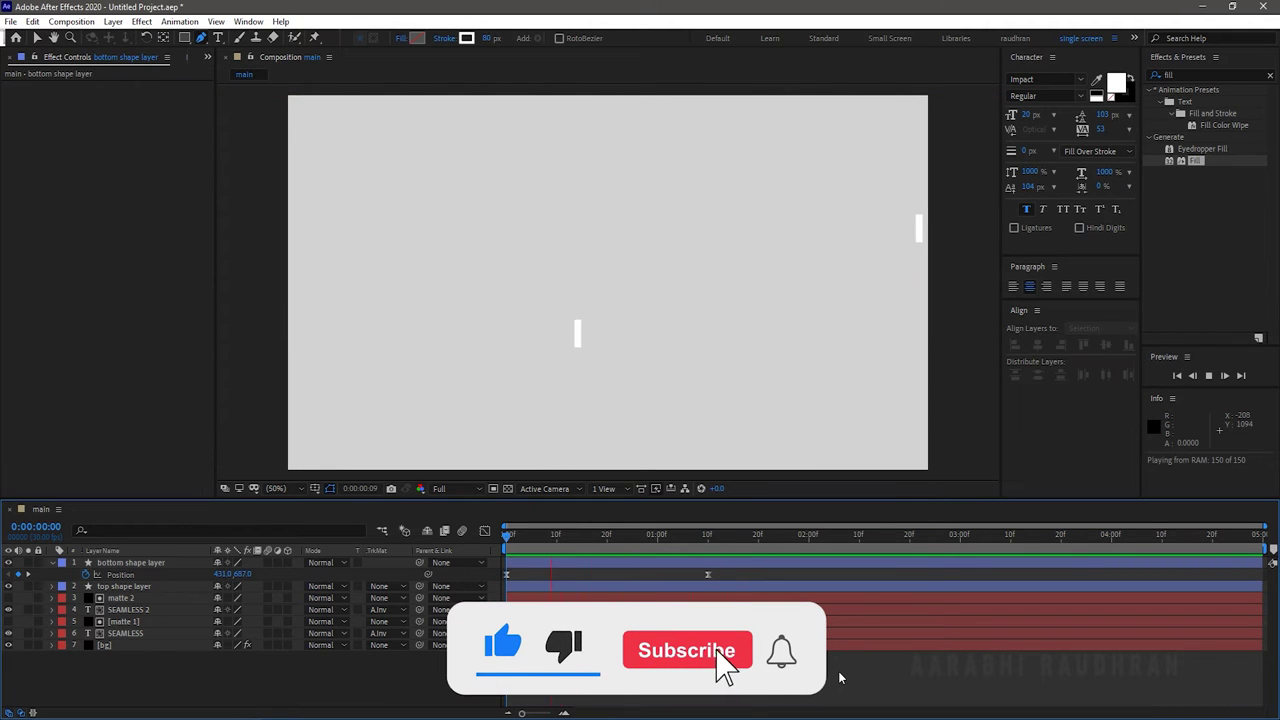
- Remove the Start animation from the bottom bar and expand its properties
key(space)
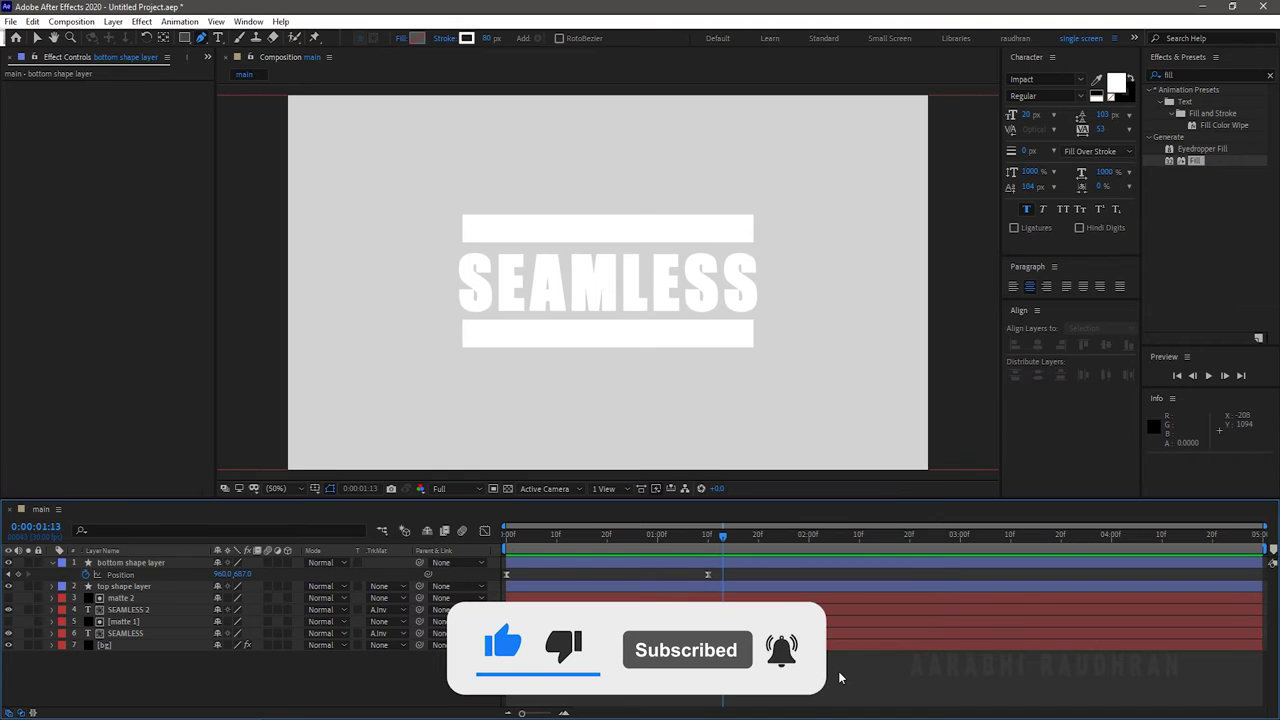
click(52, 562)
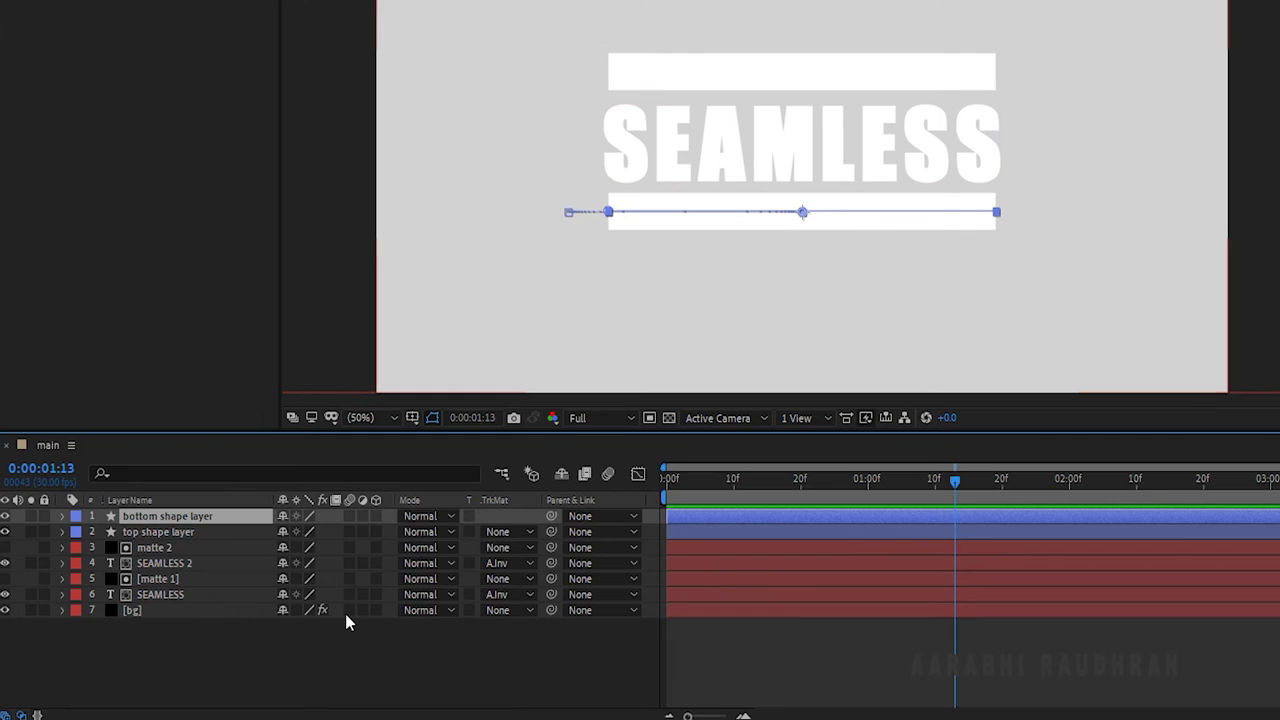
key(u)
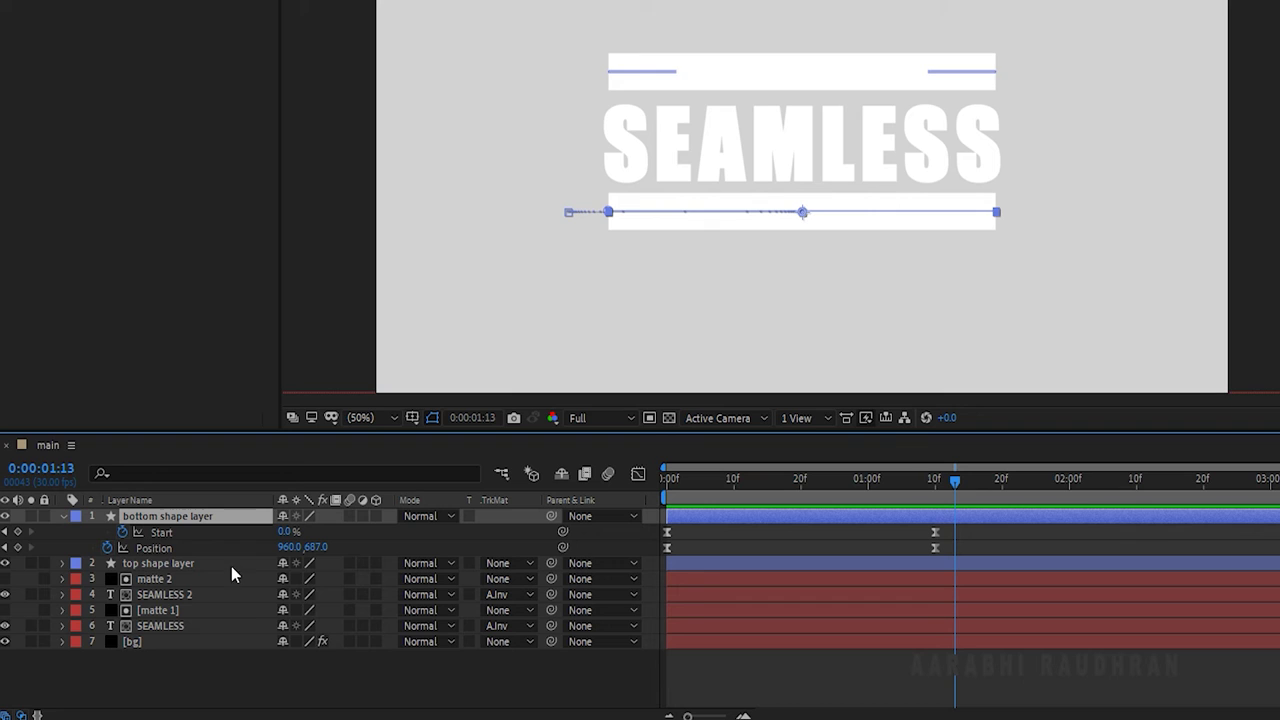
click(122, 532)
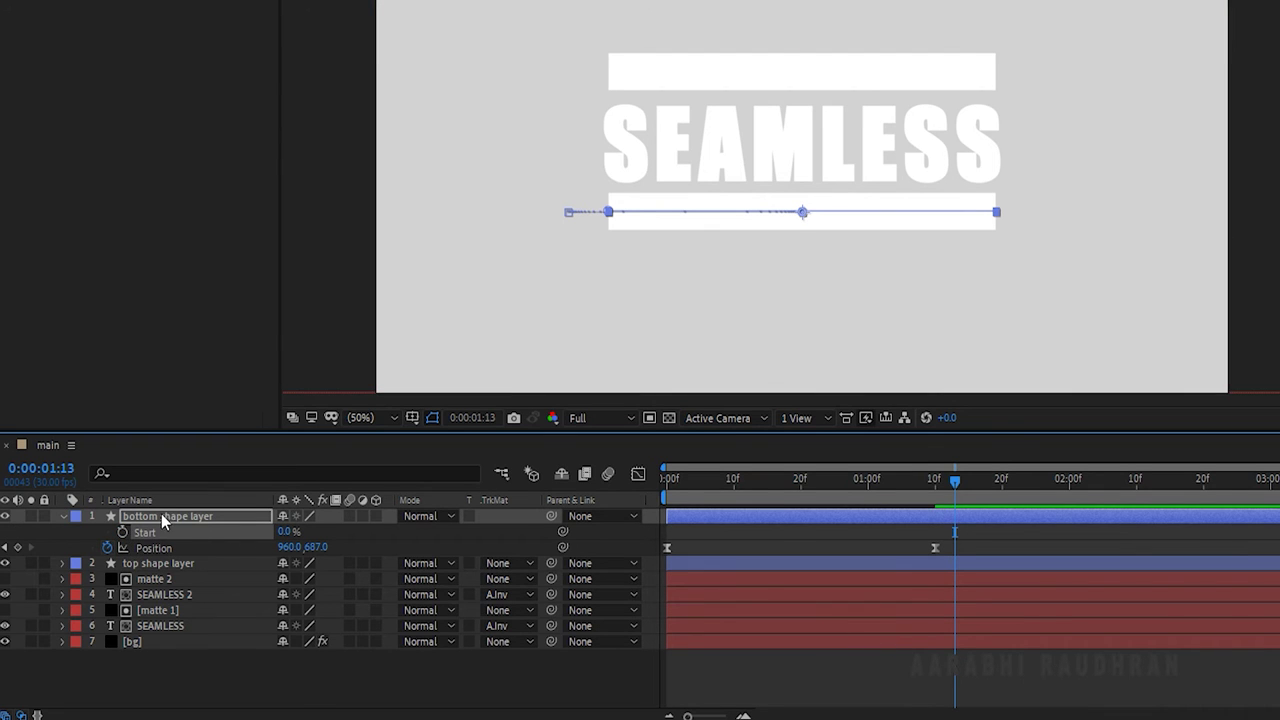
click(63, 515)
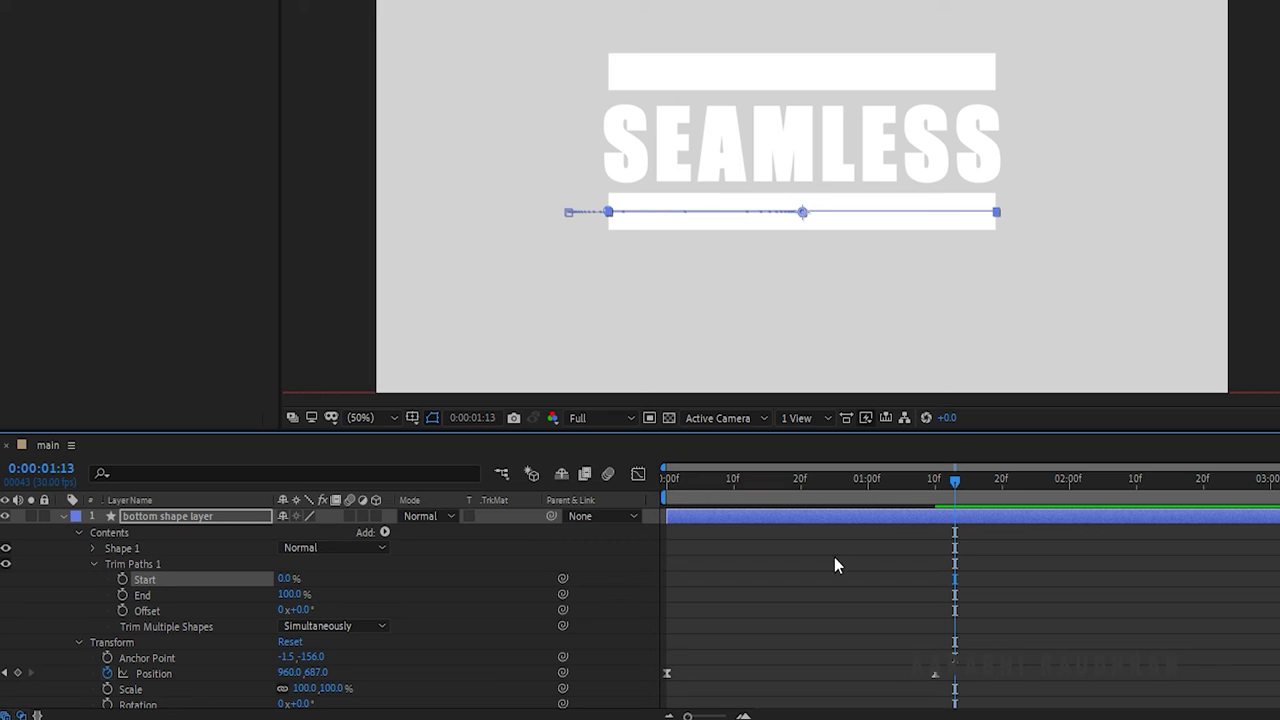
- Animate the bottom bar's Trim Paths End from 0% at frame 0 to 100% at 1:10, eased
click(933, 481)
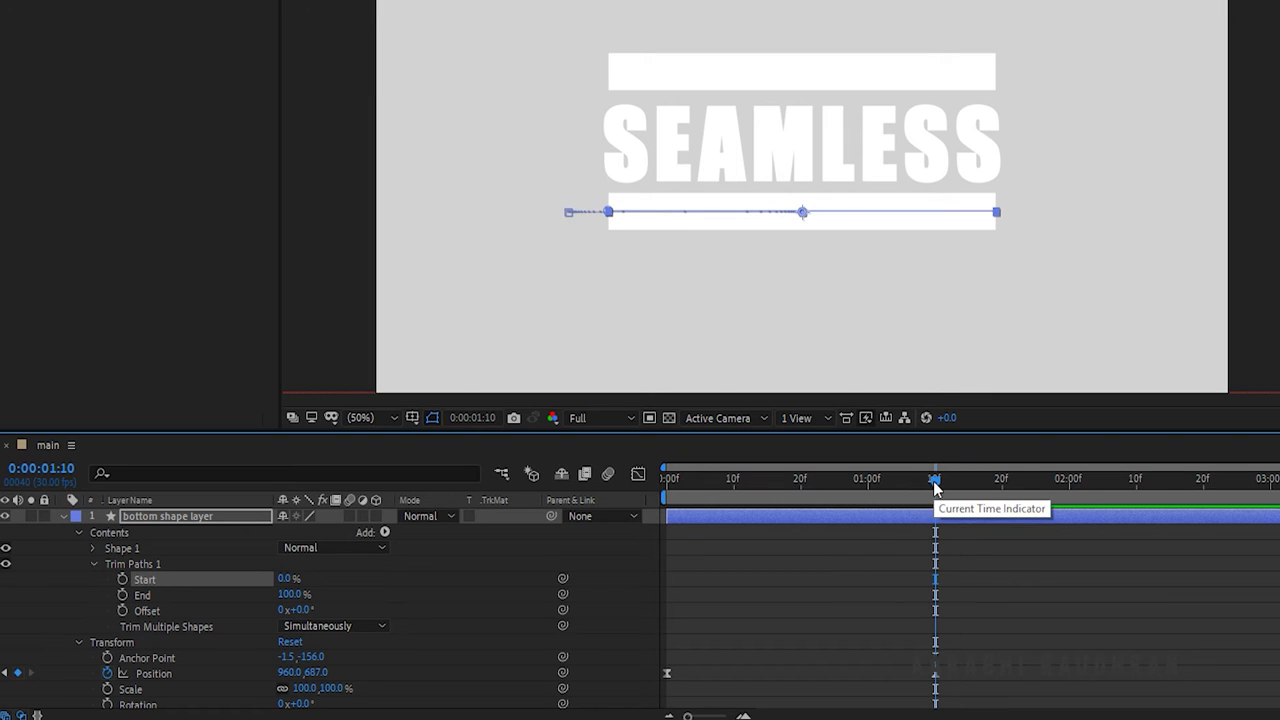
click(122, 595)
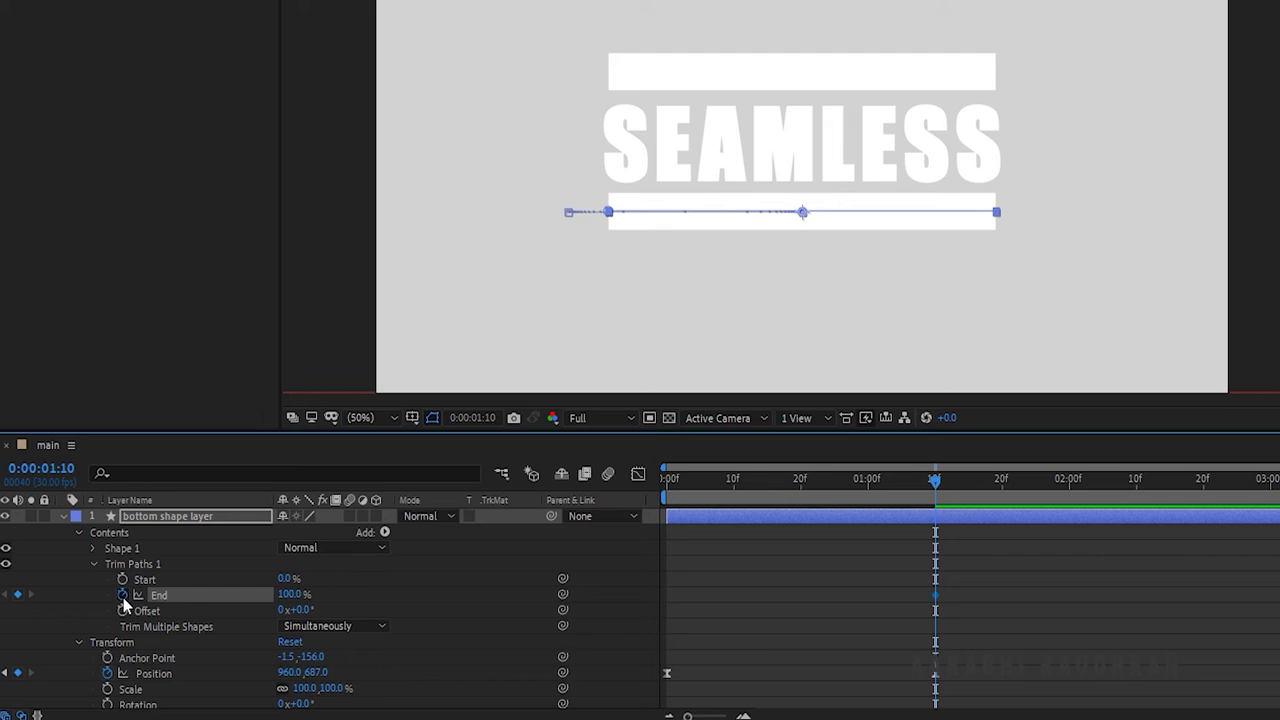
key(Home)
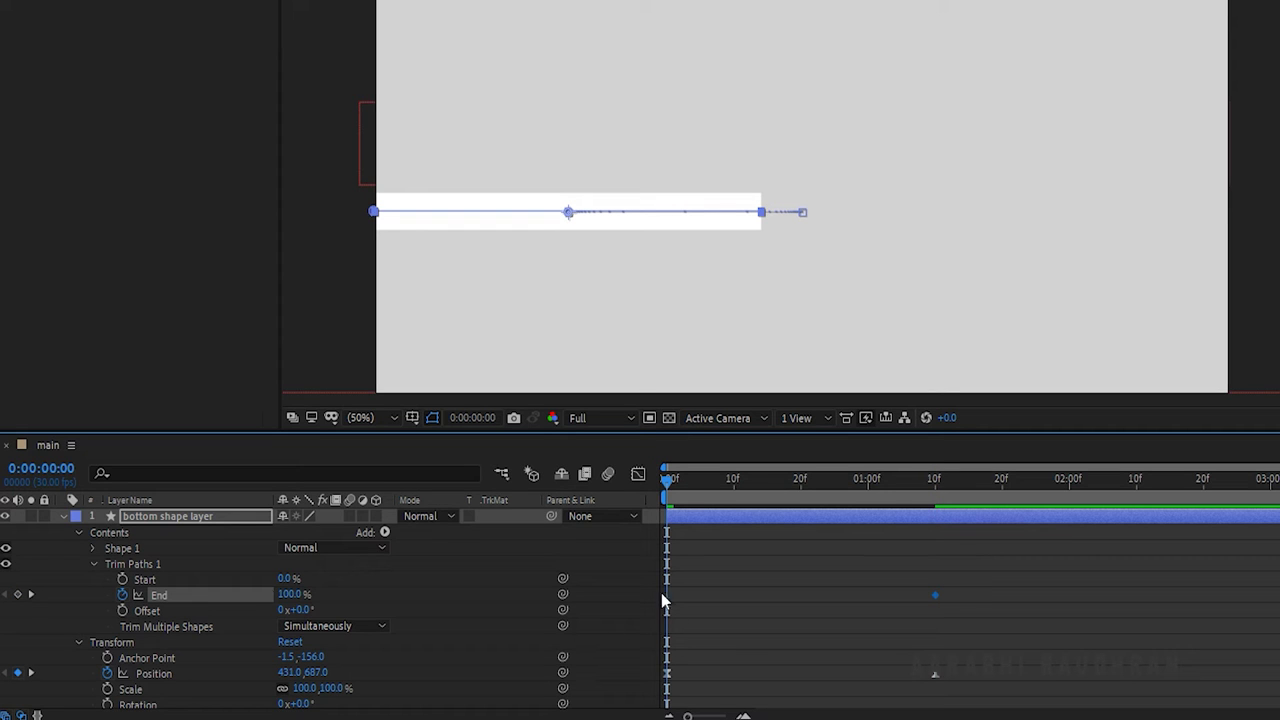
click(297, 594)
text(0)
key(Return)
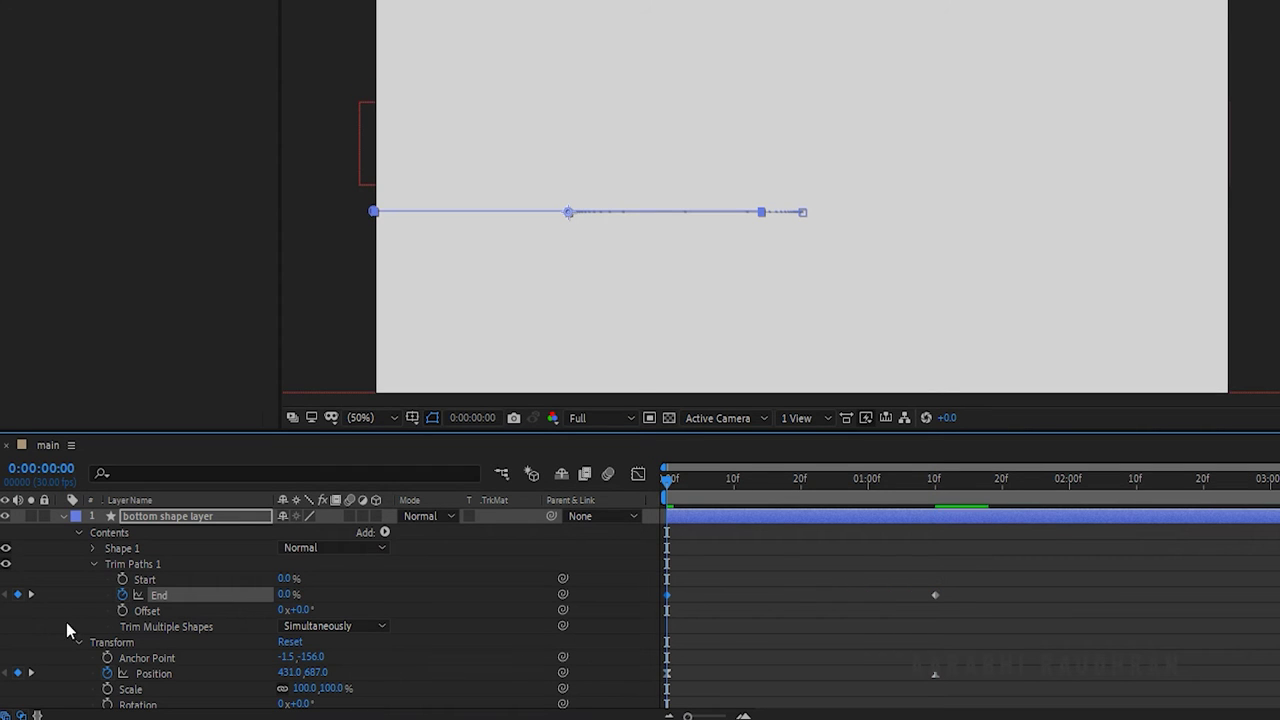
key(F9)
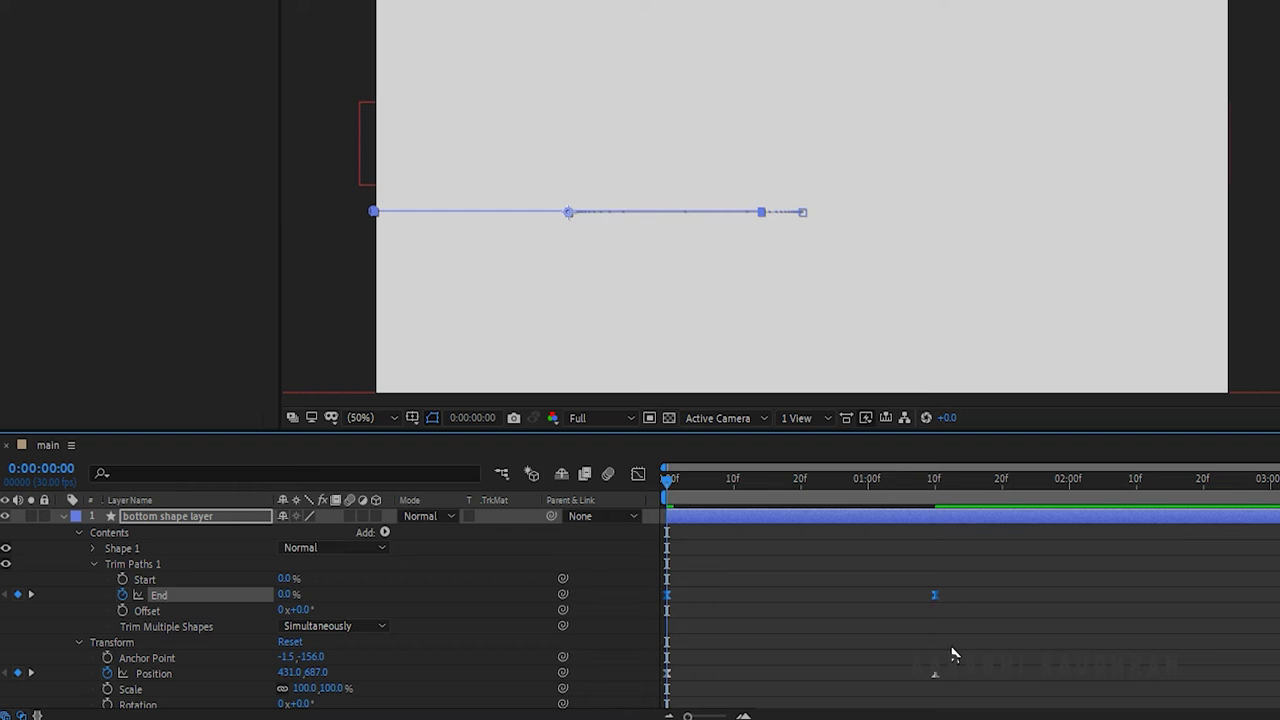
- Adjust the bottom bar's Position curve in the Graph Editor for a strong ease
click(639, 478)
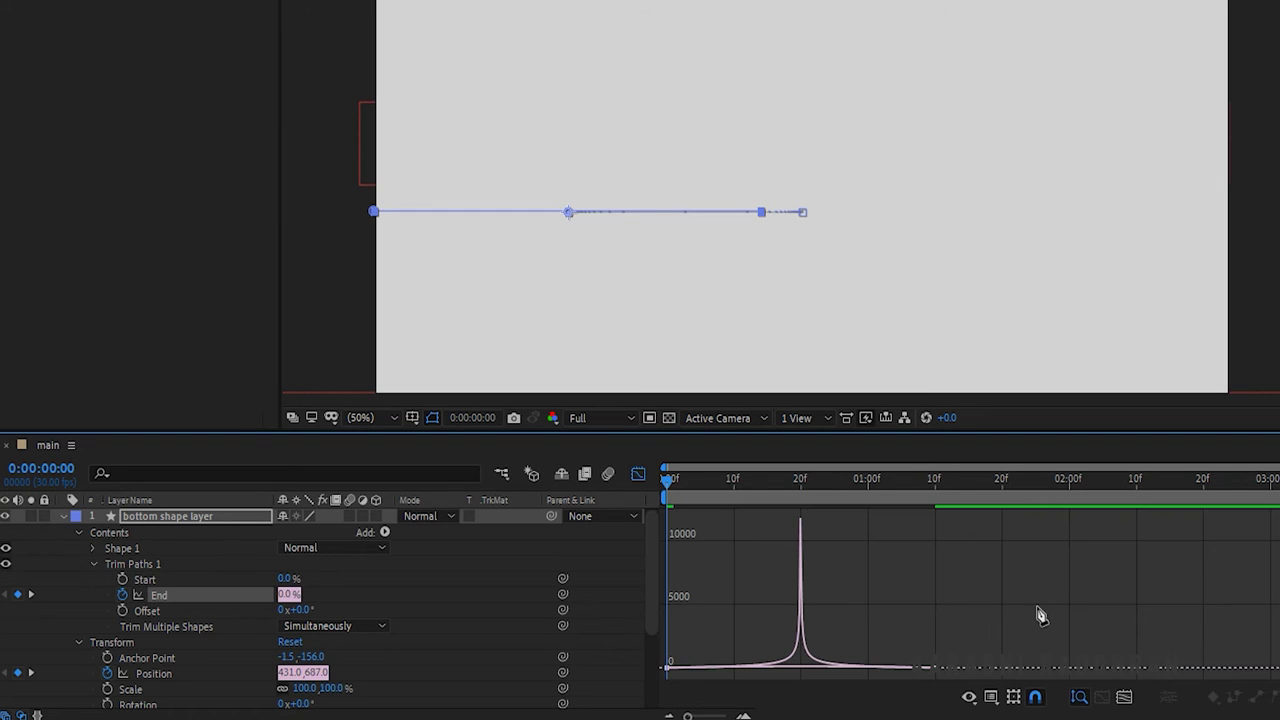
click(922, 667)
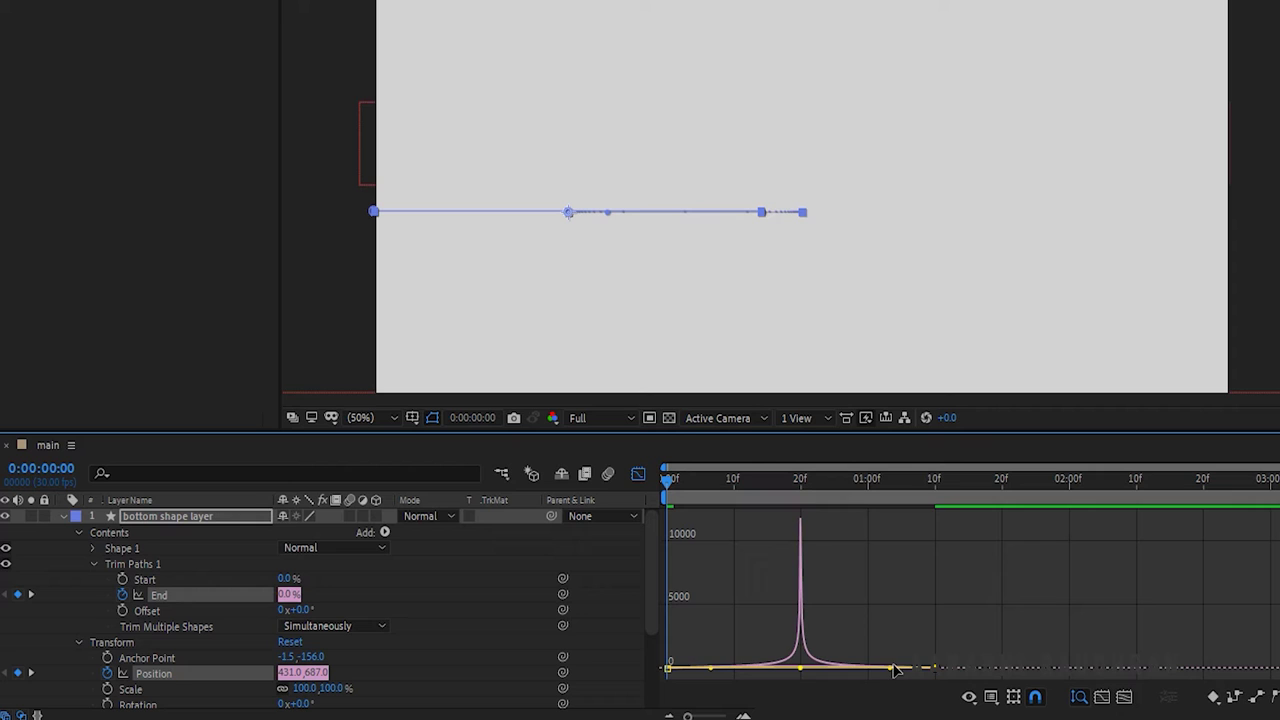
click(714, 672)
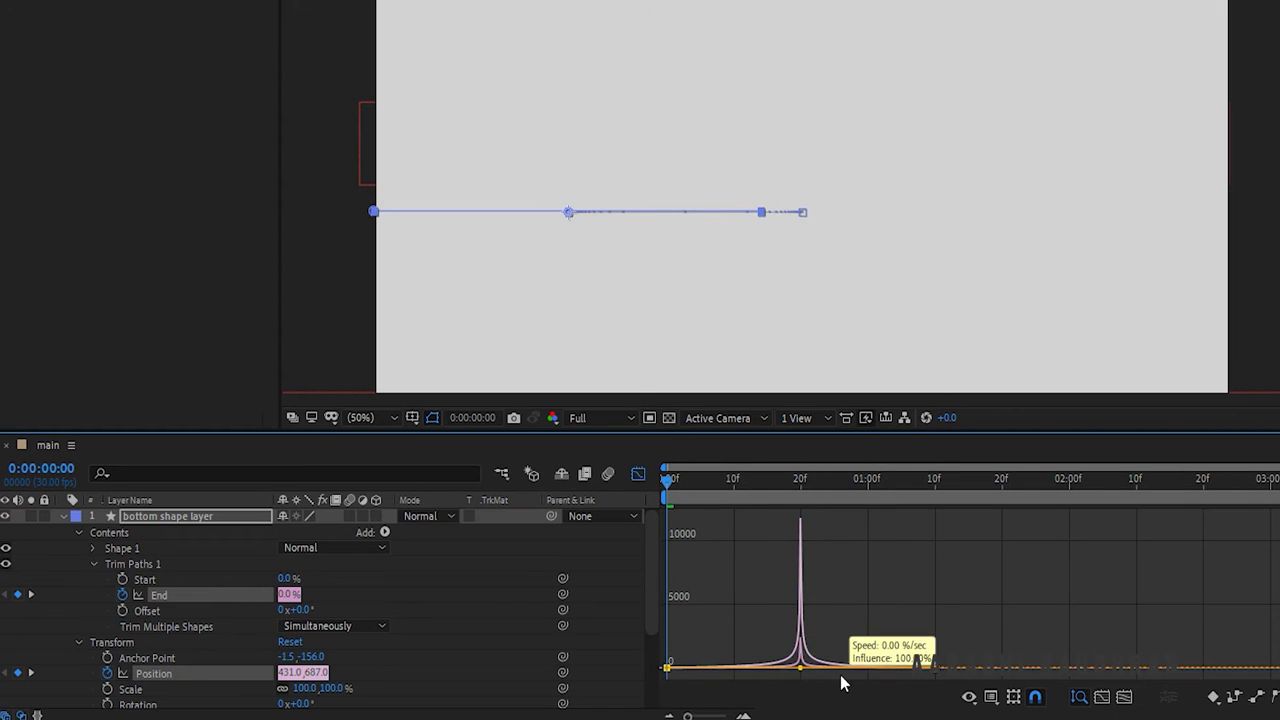
click(639, 475)
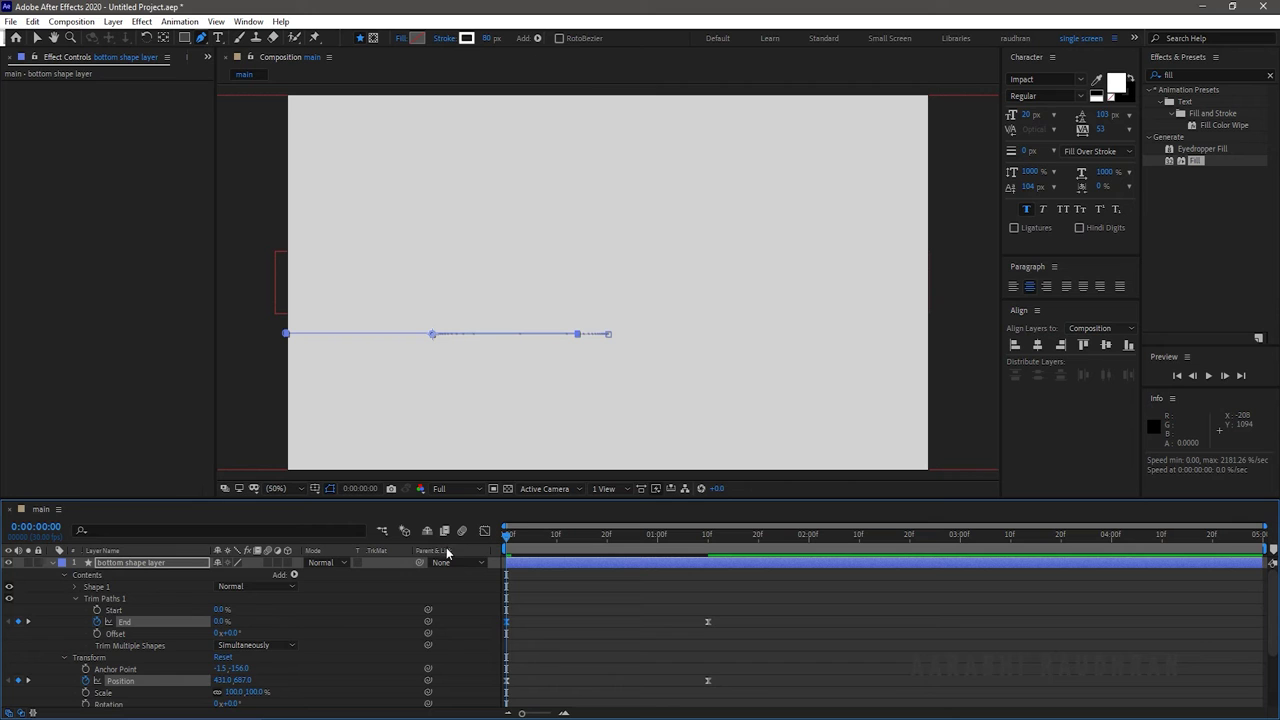
- Preview the animation and collapse the bottom shape layer's properties
key(u)
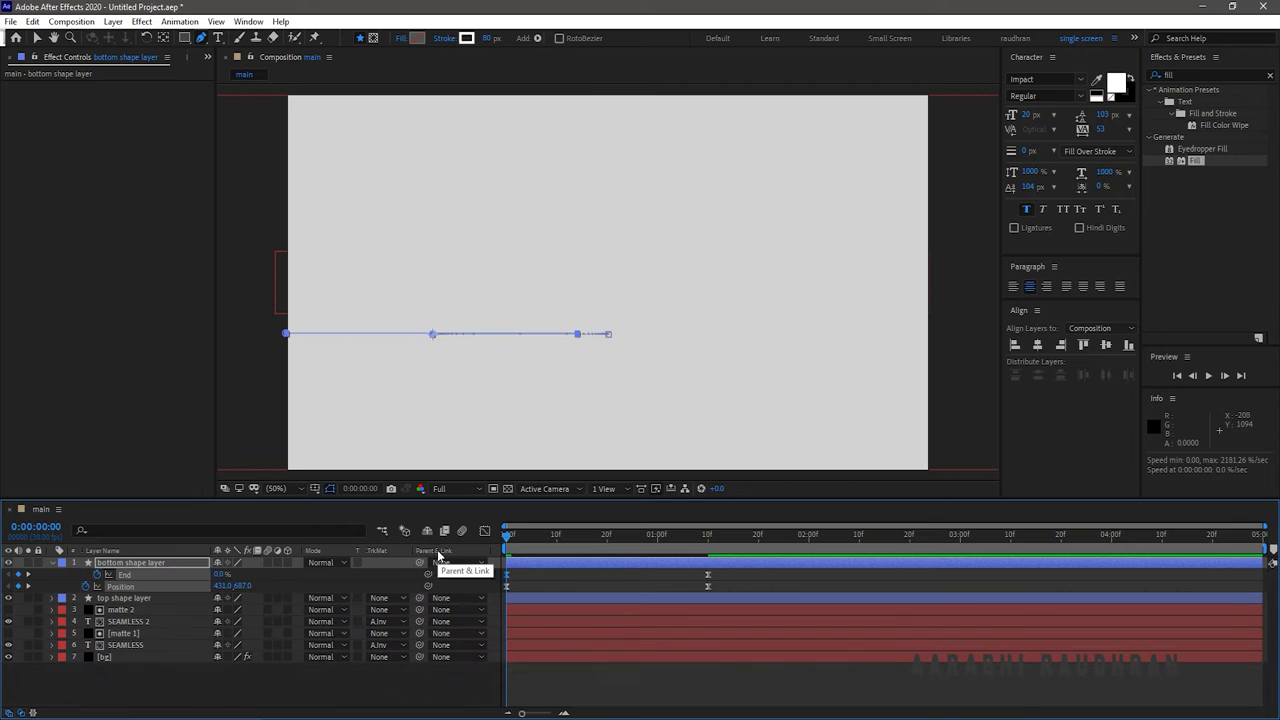
click(448, 673)
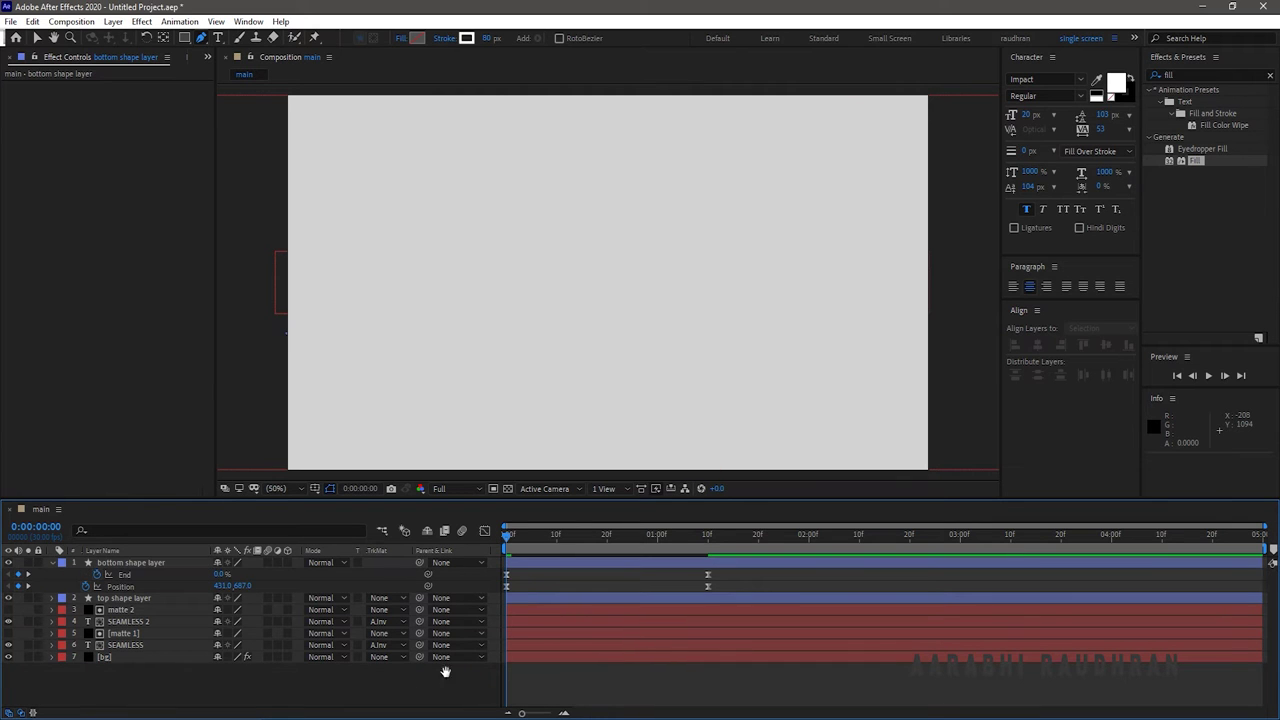
key(space)
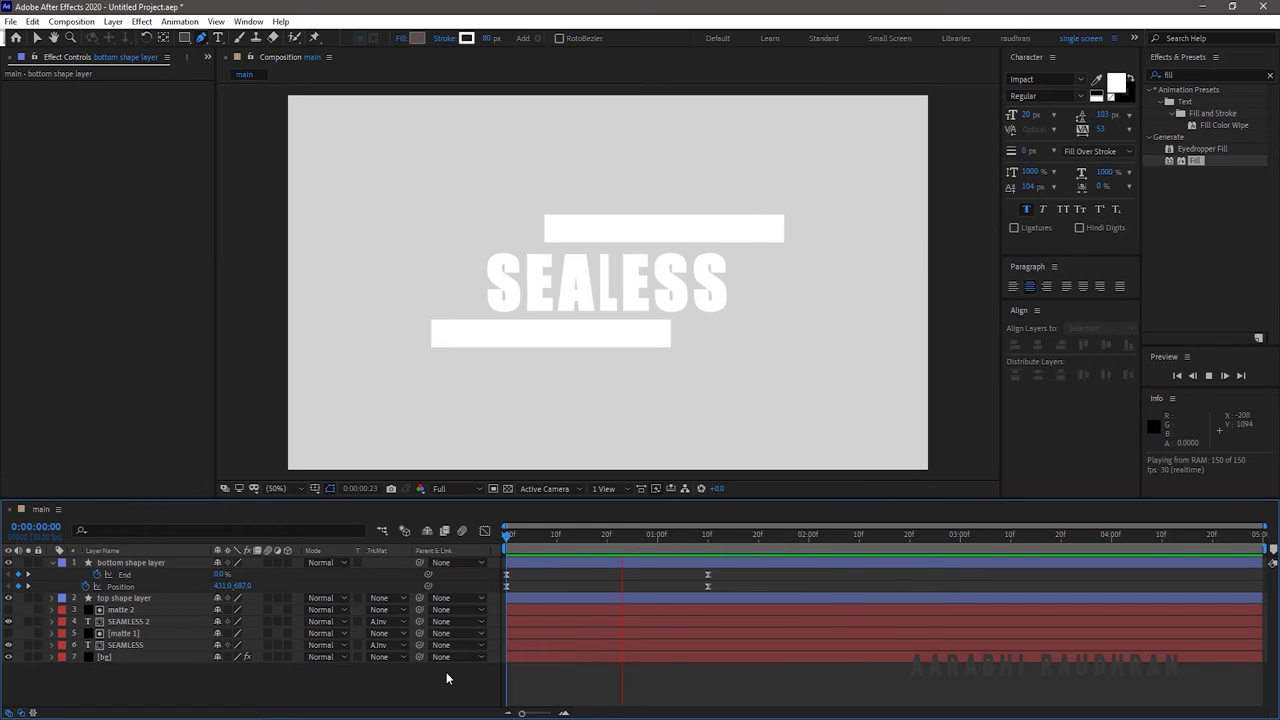
key(space)
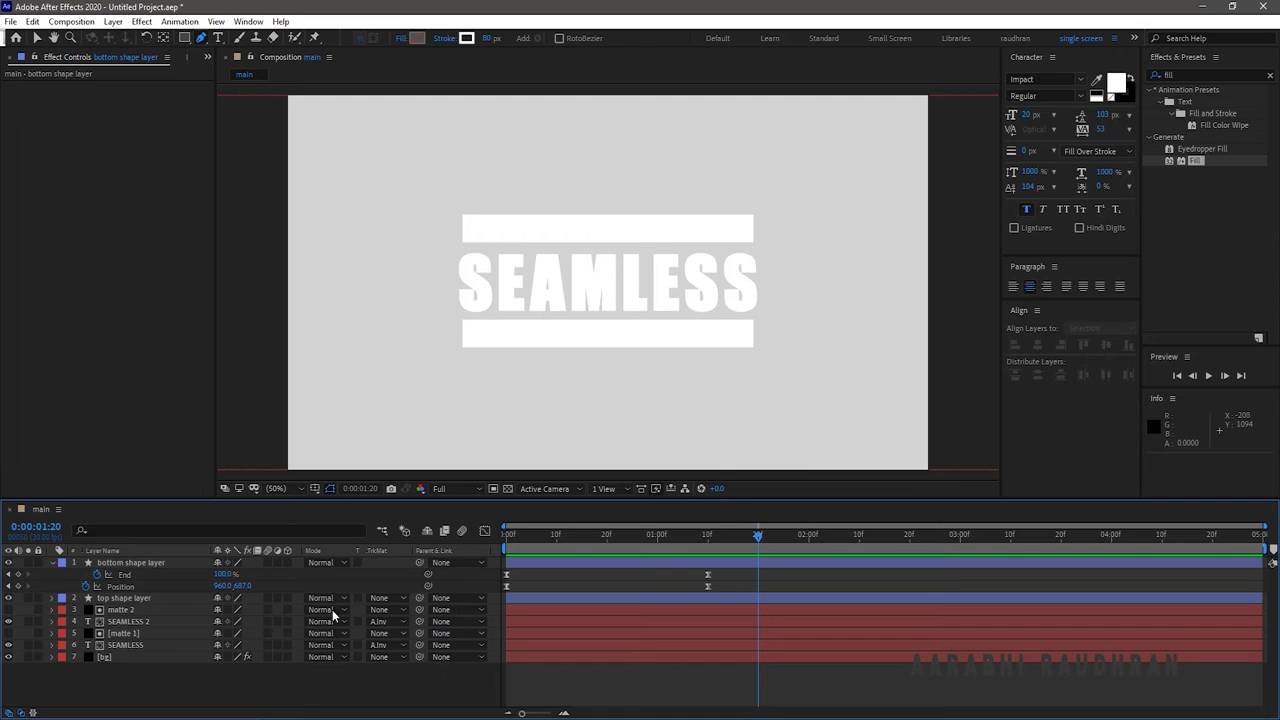
click(42, 566)
click(52, 563)
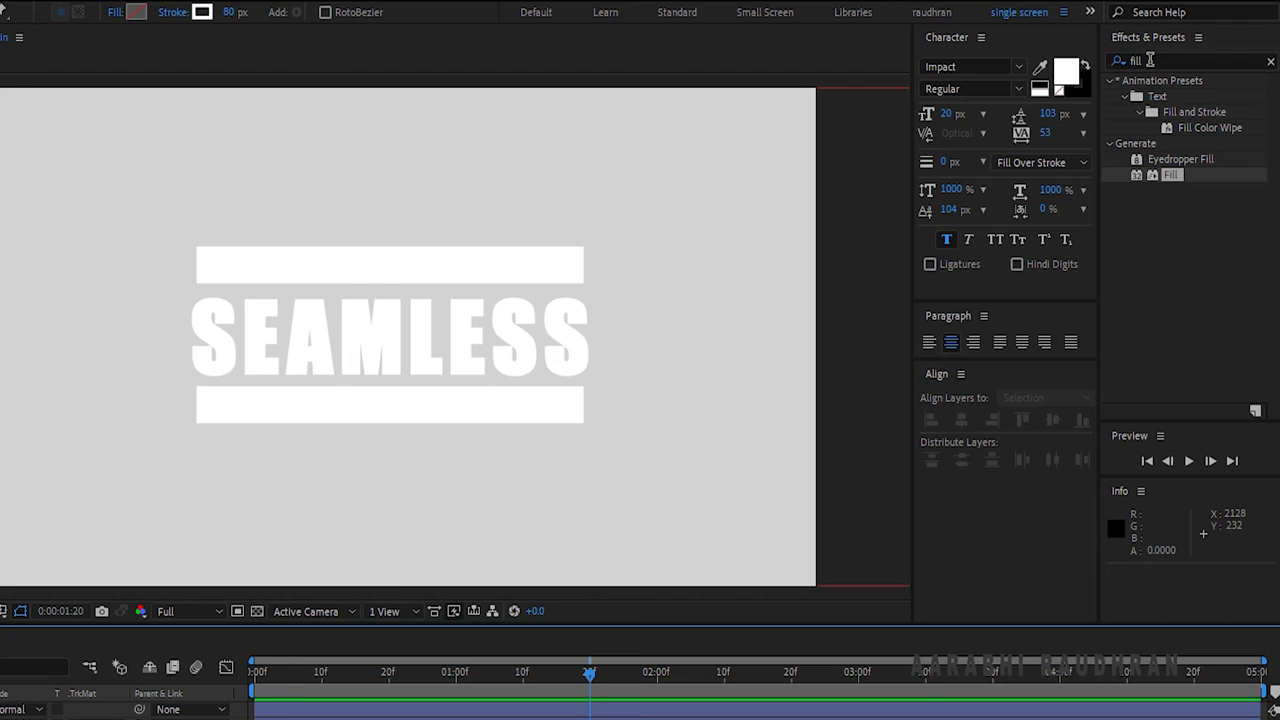
- Apply Drop Shadow to the bottom shape layer with distance 10, softness 50, opacity 100%
click(1180, 74)
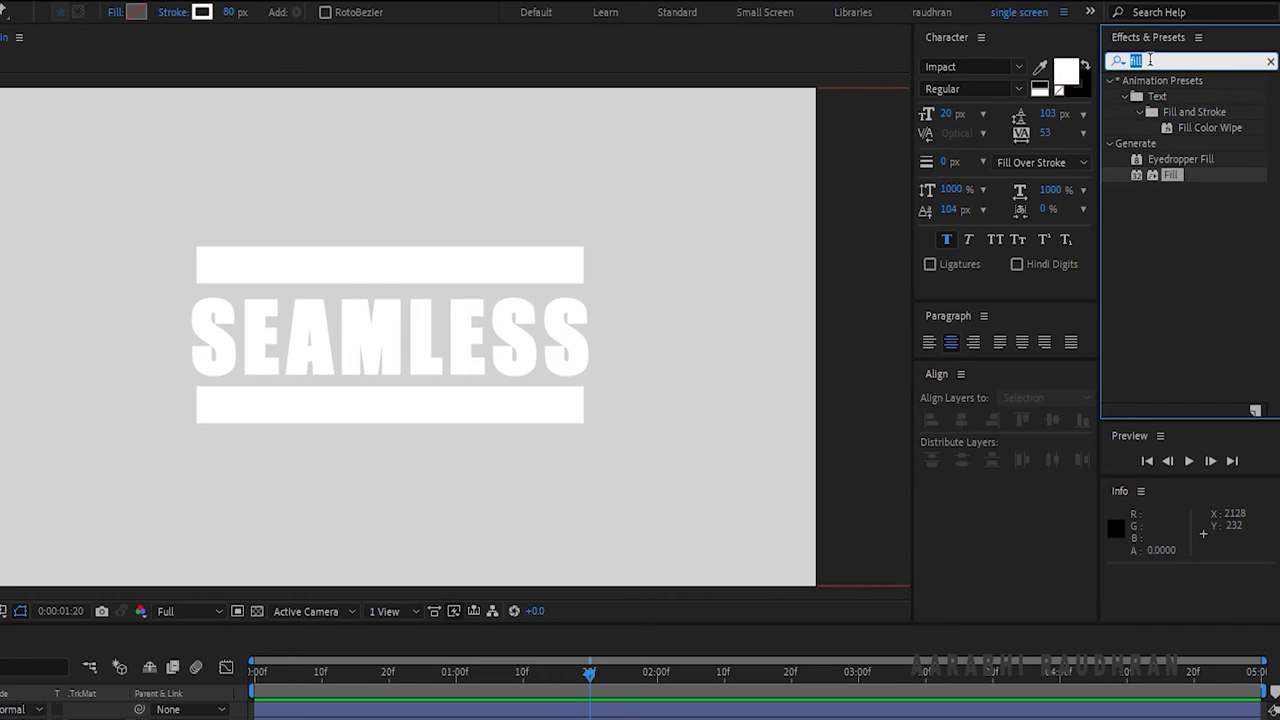
text(drop)
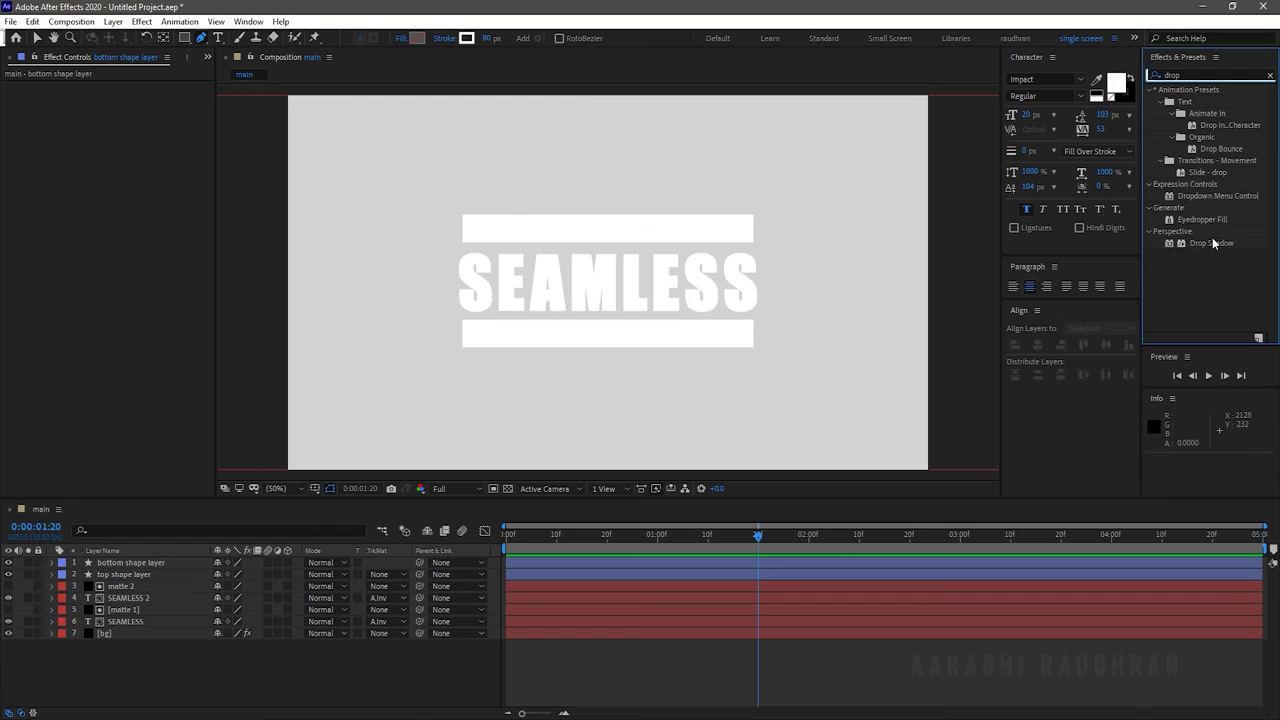
drag(1193, 284, 165, 567)
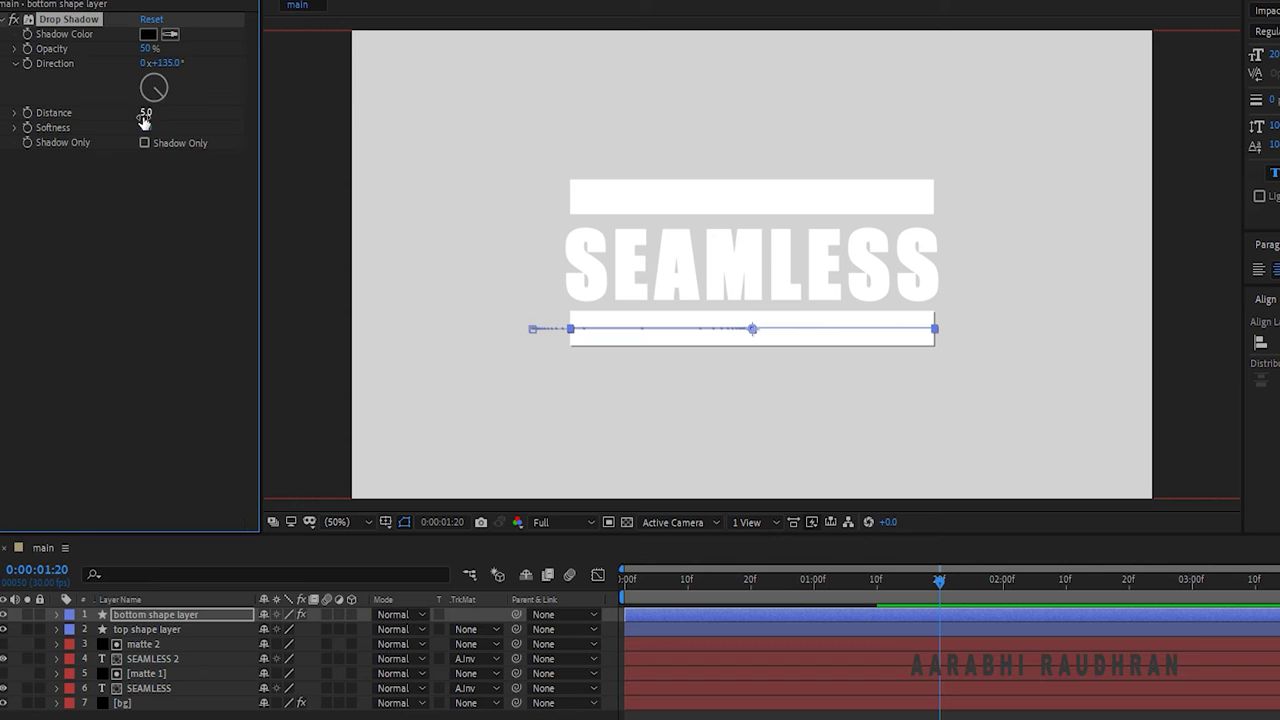
click(123, 160)
text(10)
key(Tab)
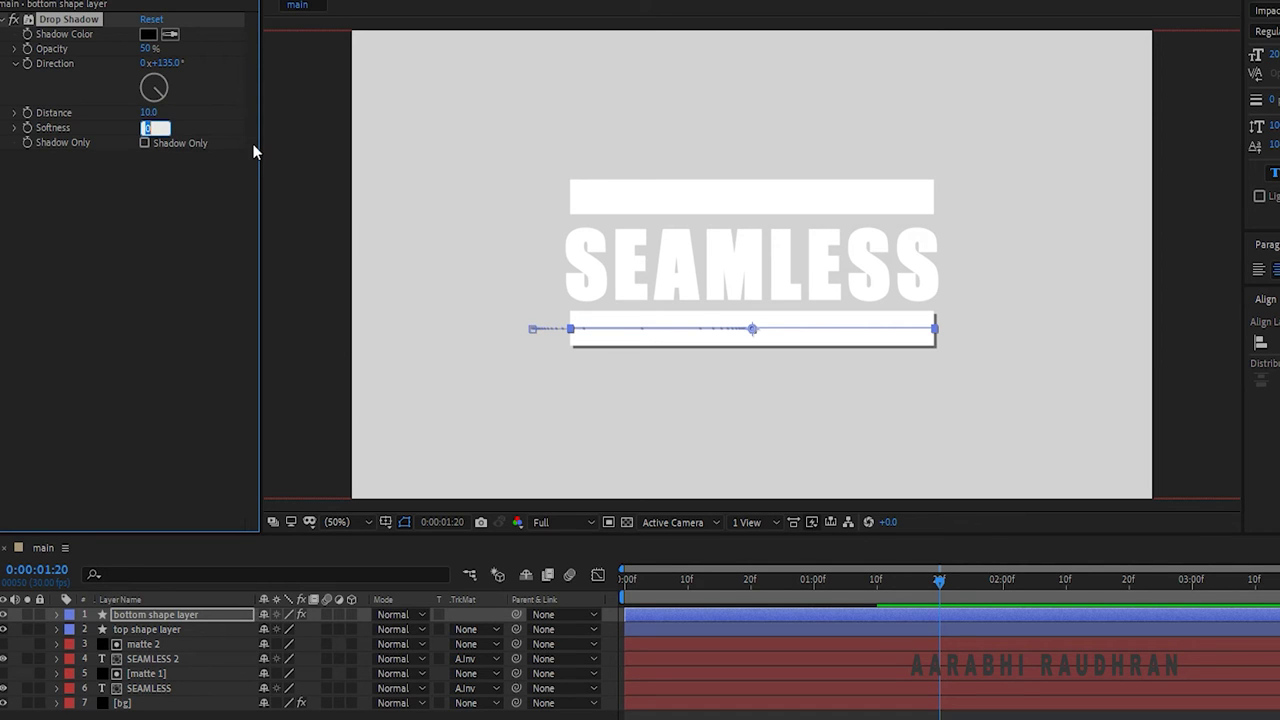
key(Return)
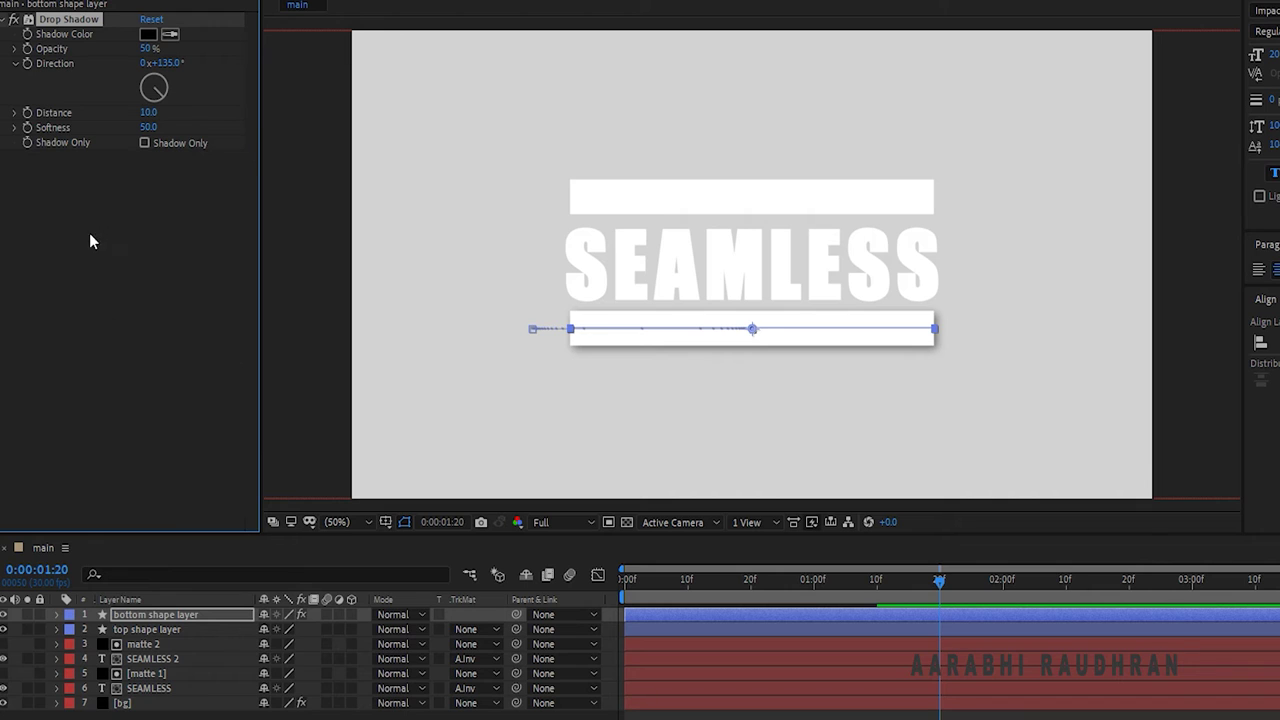
drag(148, 48, 348, 66)
click(171, 412)
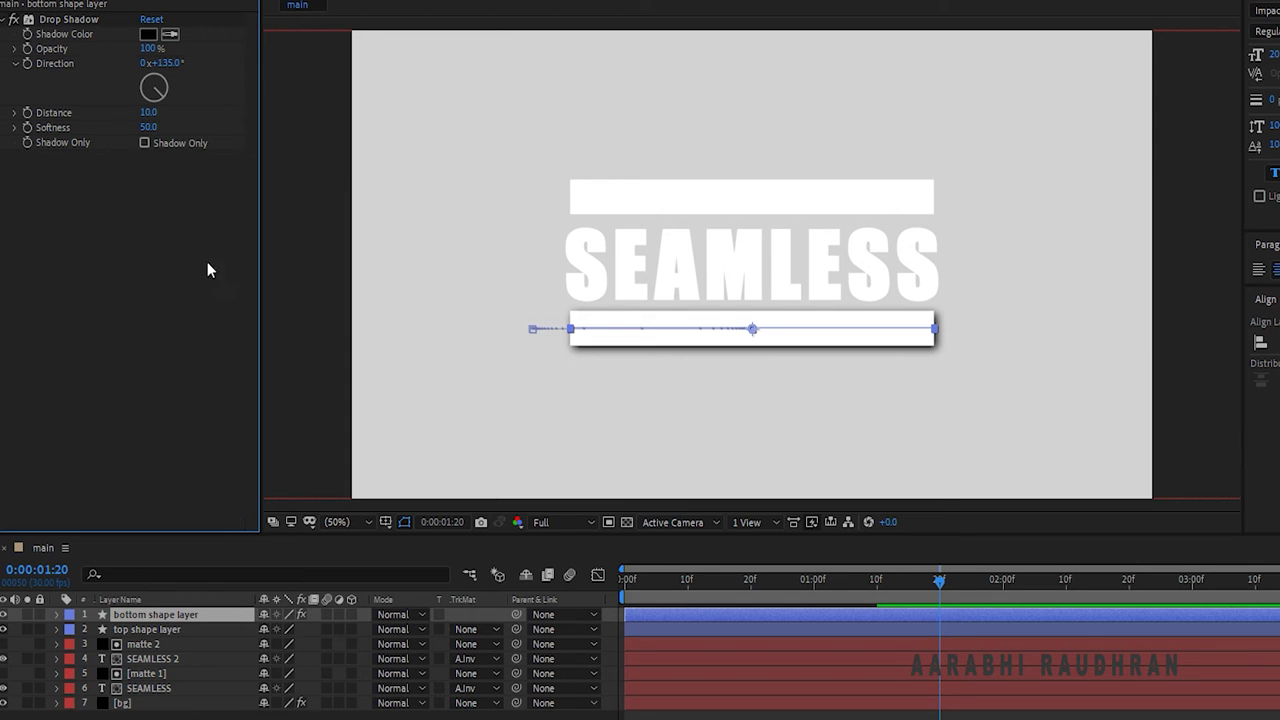
- Copy the Drop Shadow onto the top shape layer, SEAMLESS 2 and SEAMLESS, then preview
right_click(66, 22)
click(98, 75)
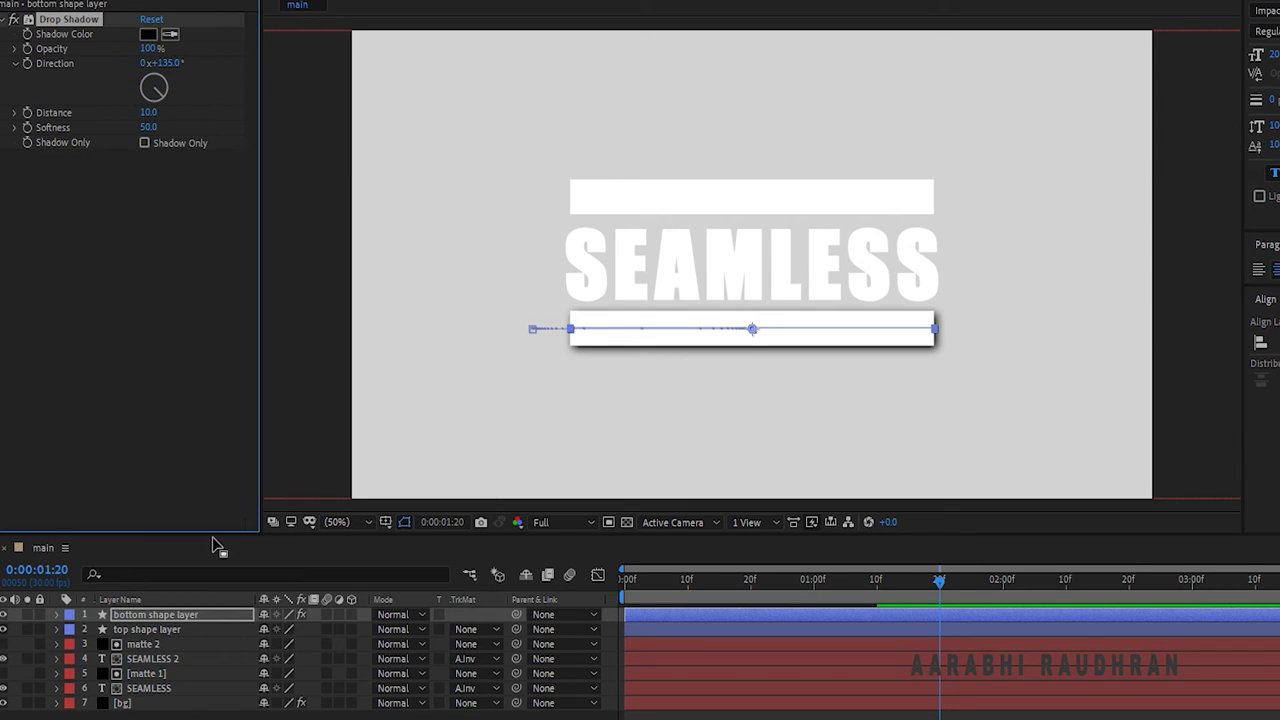
click(160, 630)
click(112, 280)
key(ctrl+v)
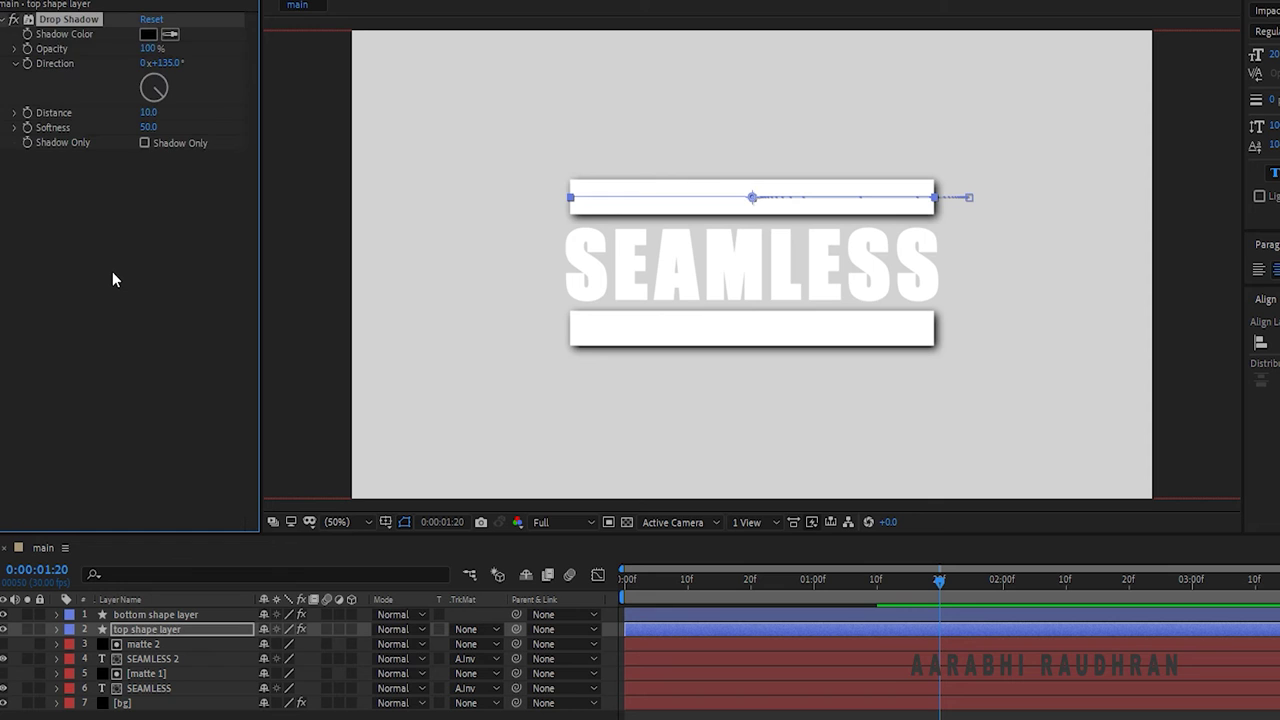
click(166, 660)
click(122, 323)
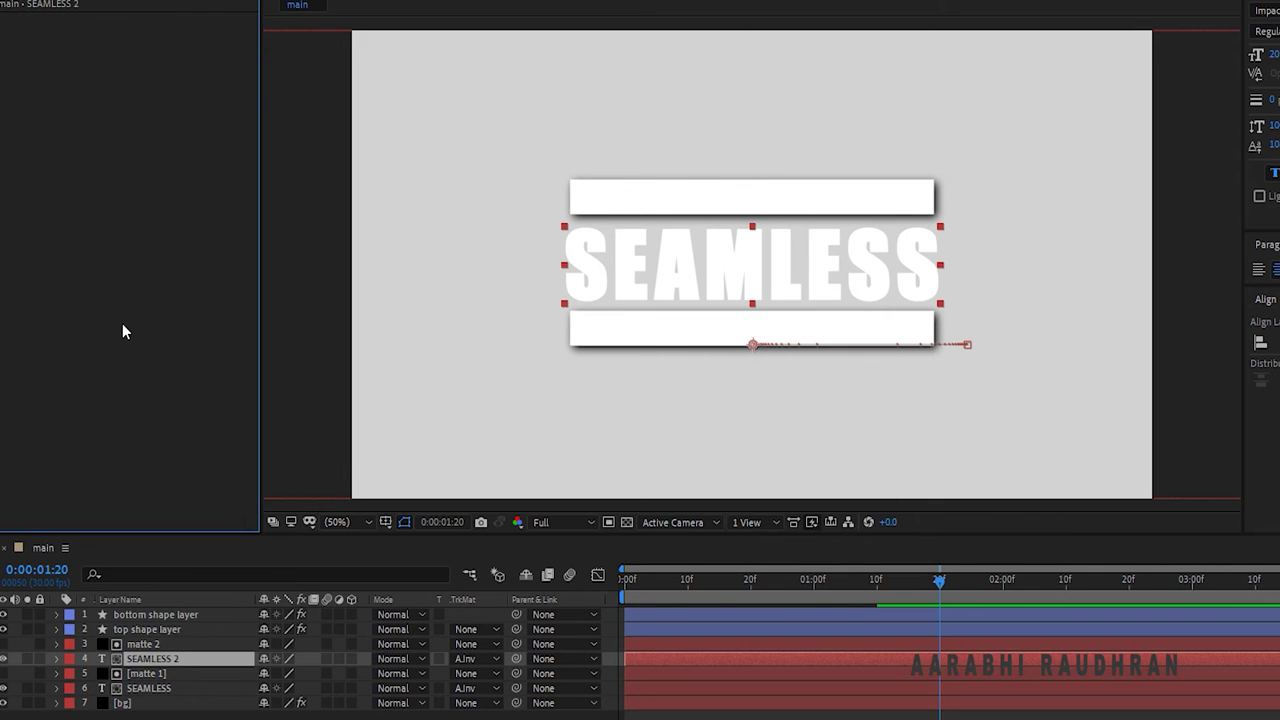
key(ctrl+v)
click(148, 688)
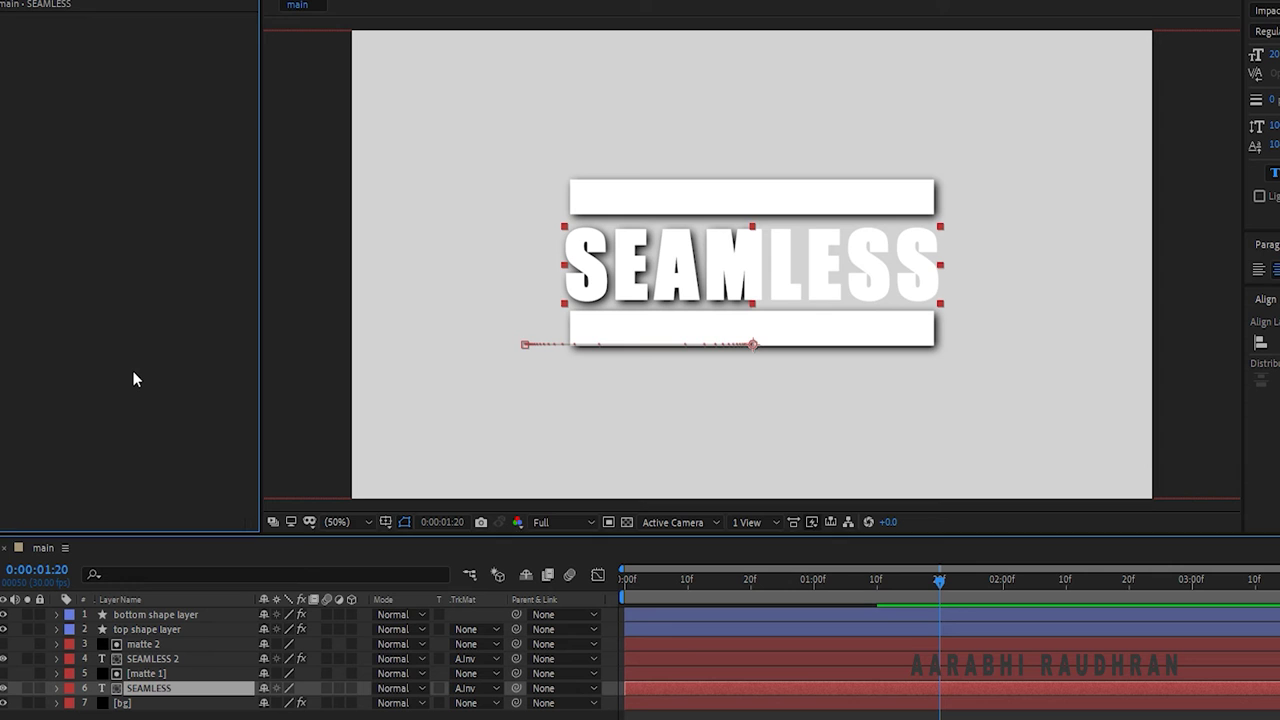
click(132, 370)
key(ctrl+v)
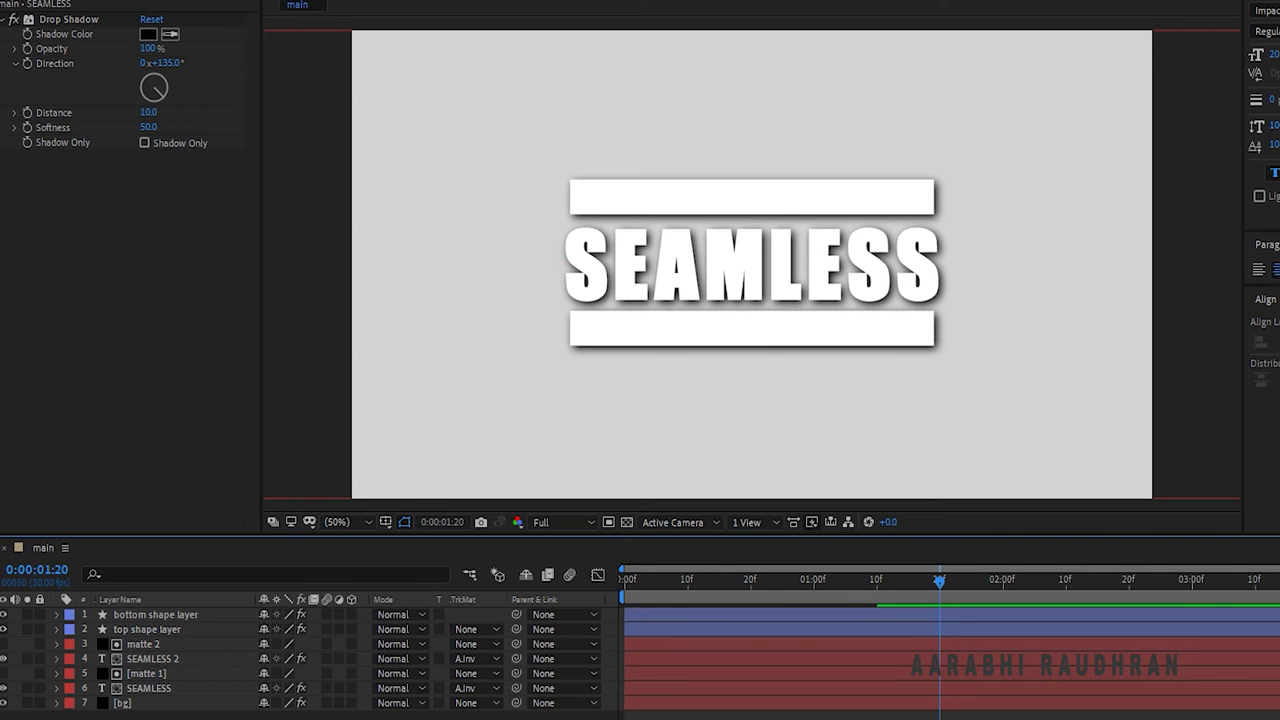
key(space)
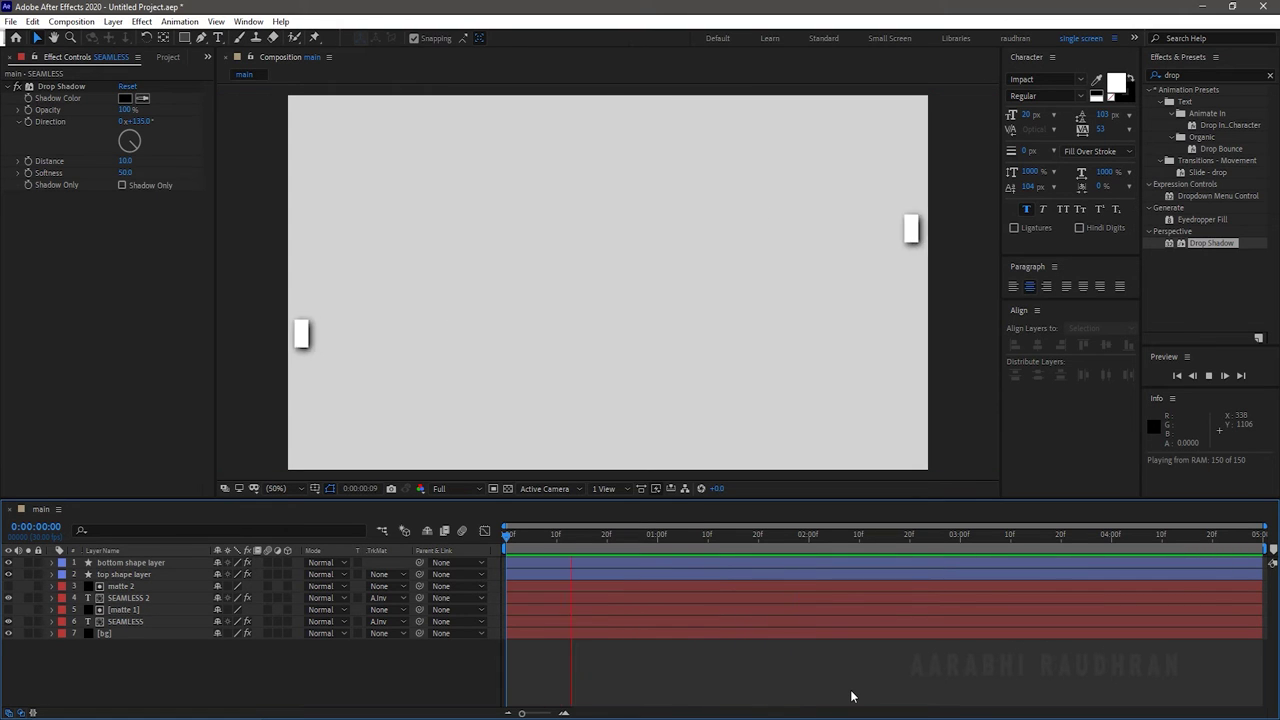
- Scale the top shape layer to 80%
key(space)
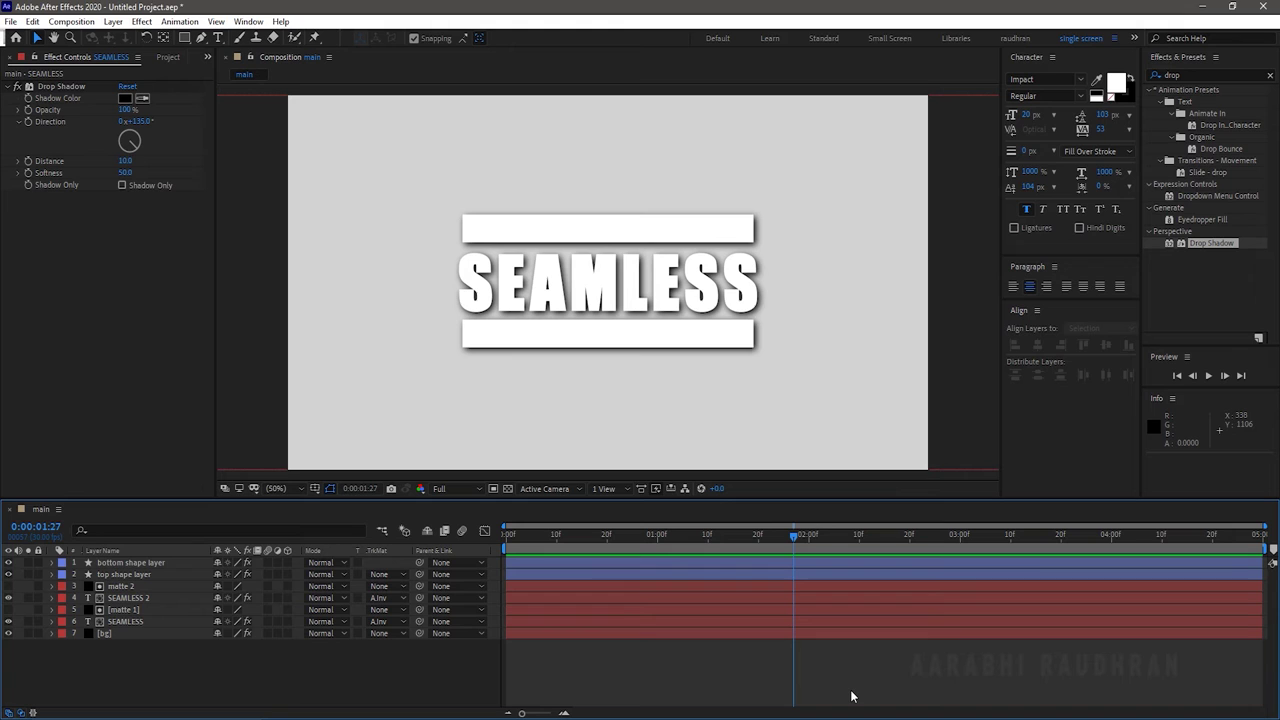
click(148, 575)
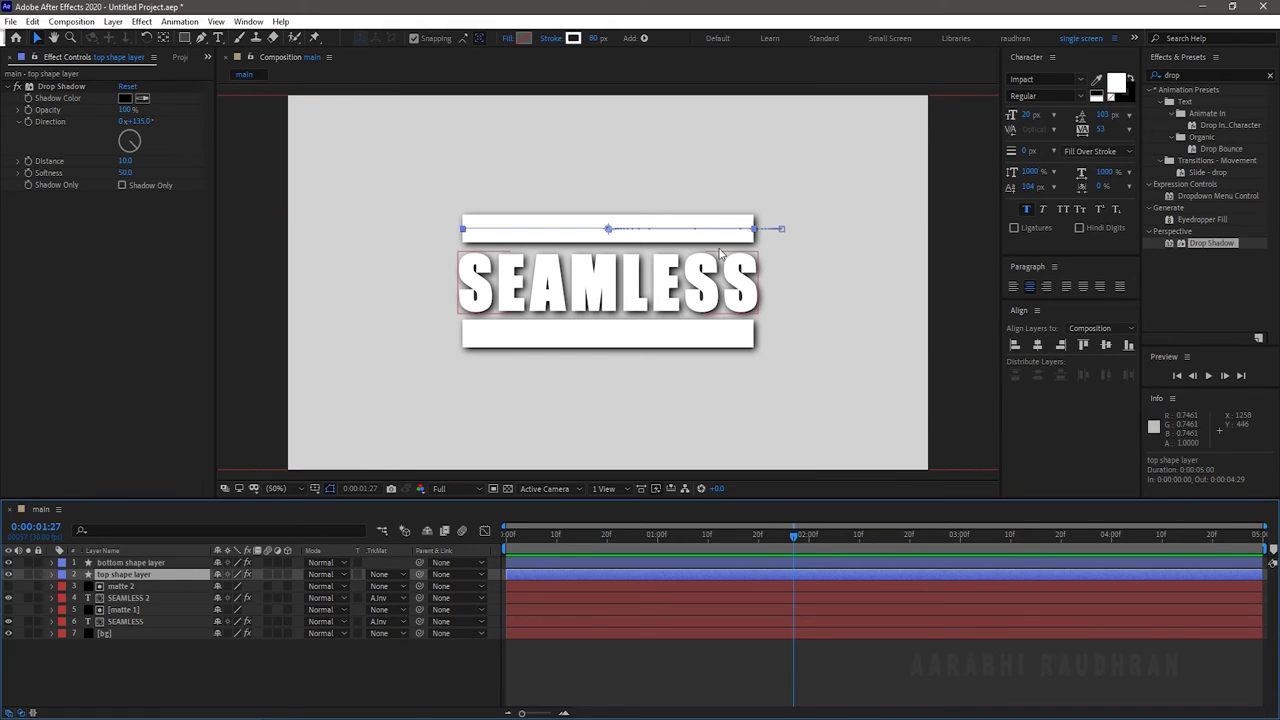
key(s)
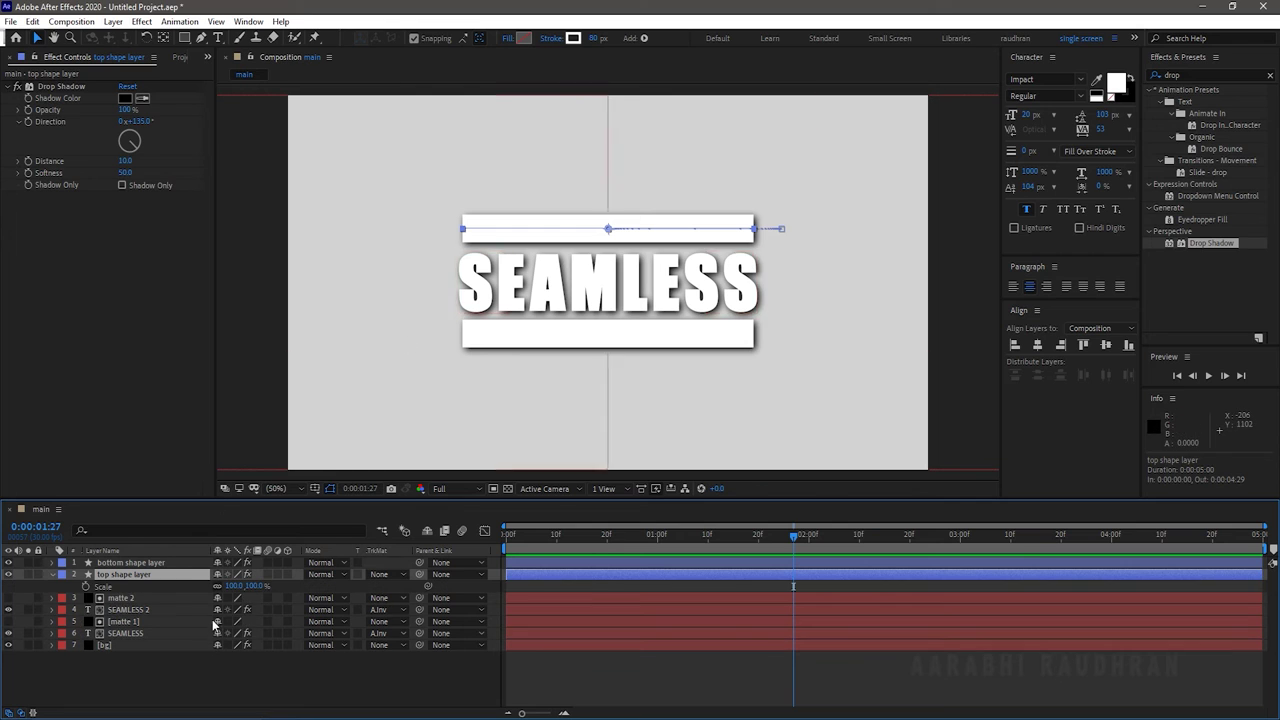
click(250, 587)
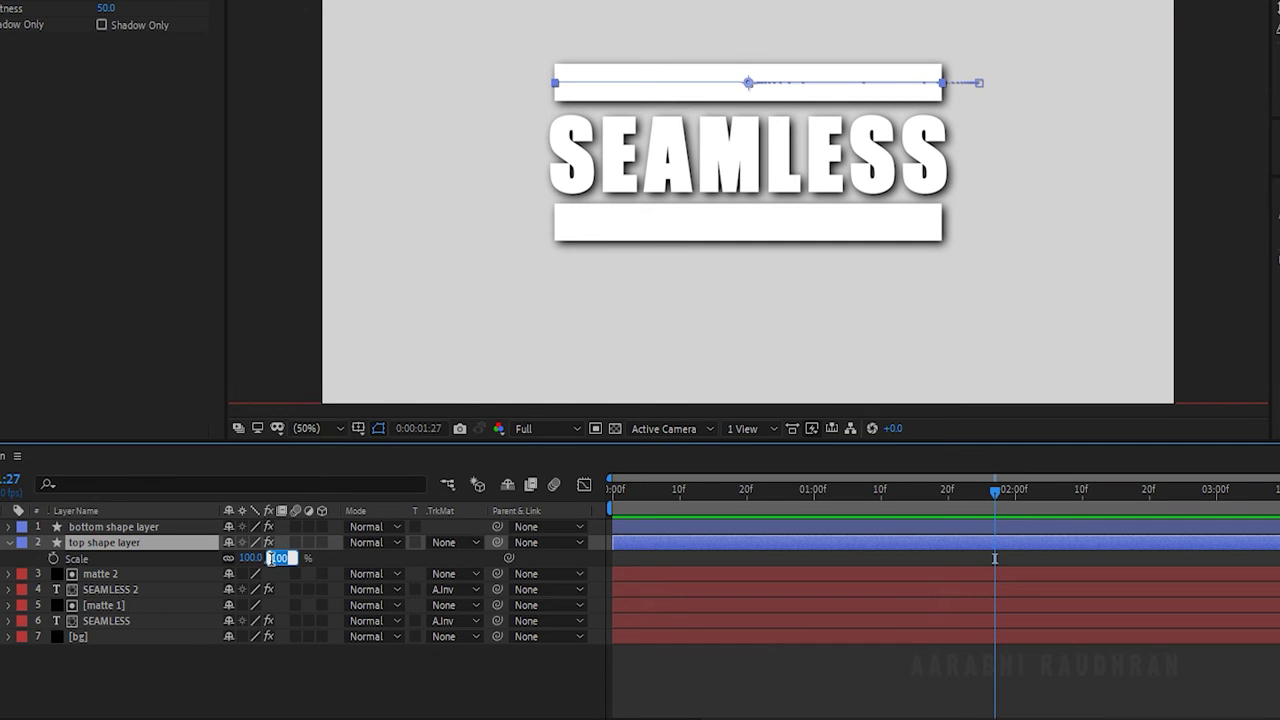
text(80)
key(Return)
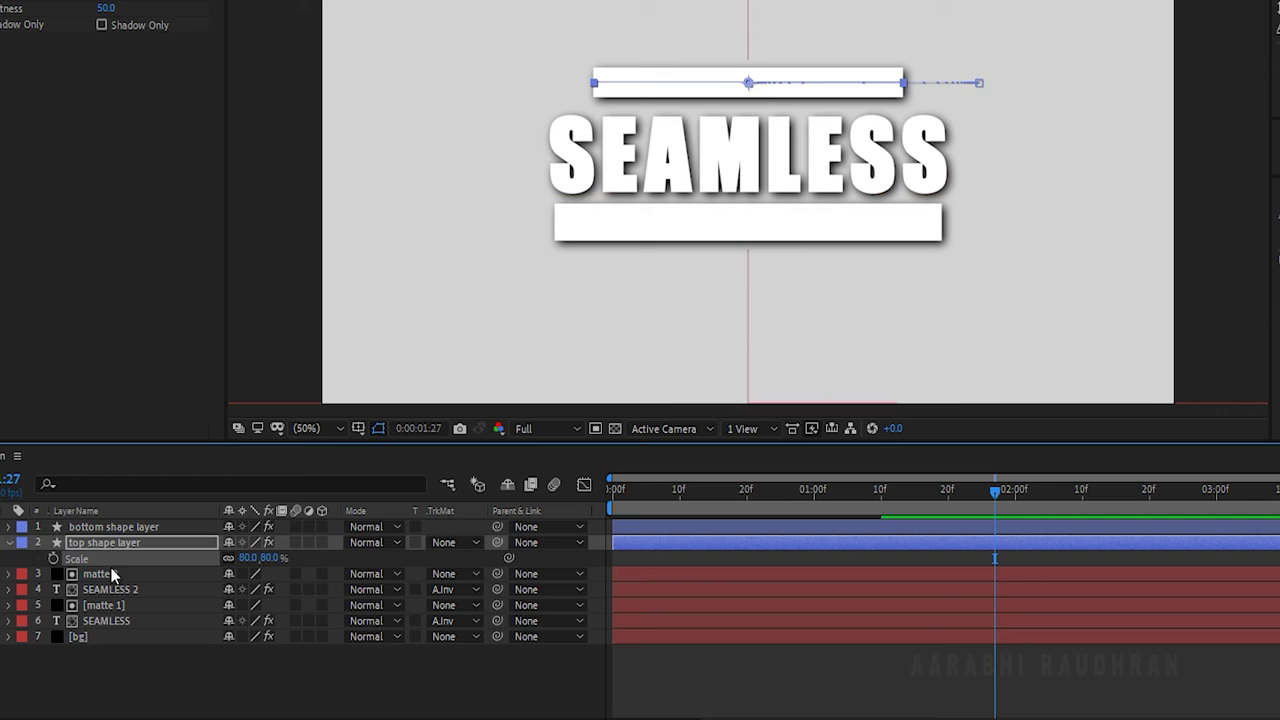
- Scale the bottom shape layer to 80%
click(108, 526)
key(s)
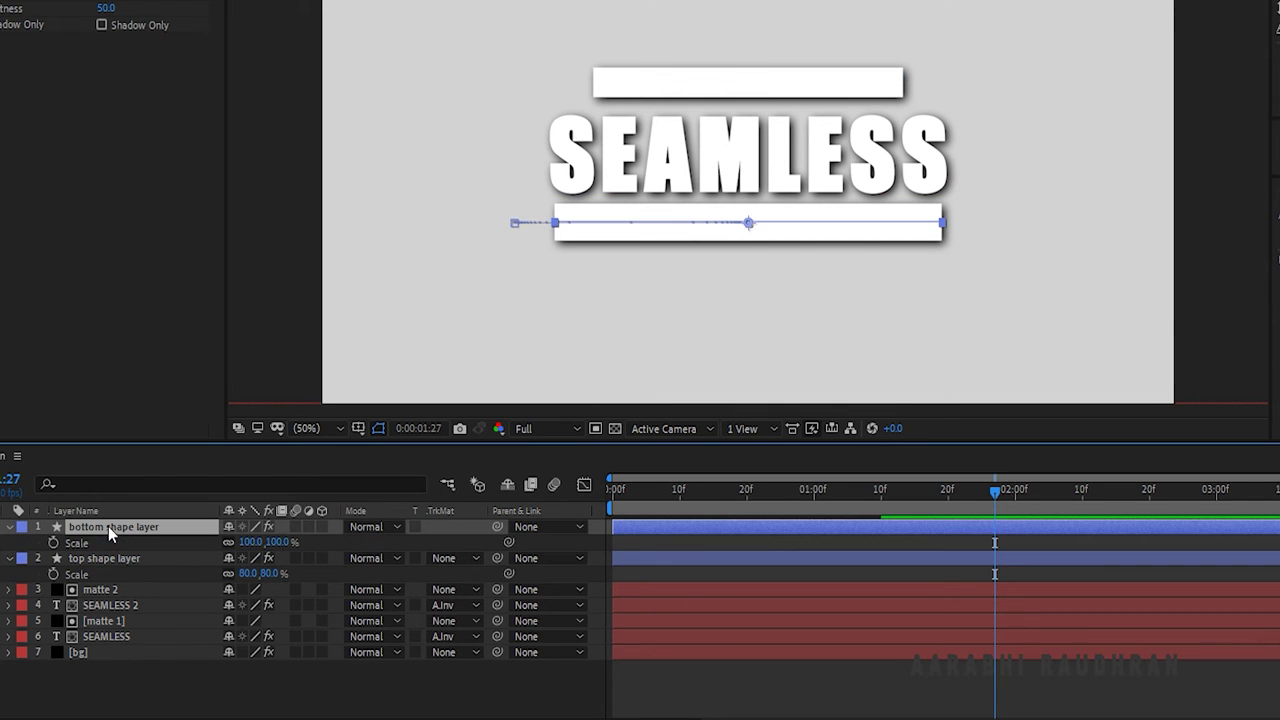
click(248, 542)
text(80)
key(Return)
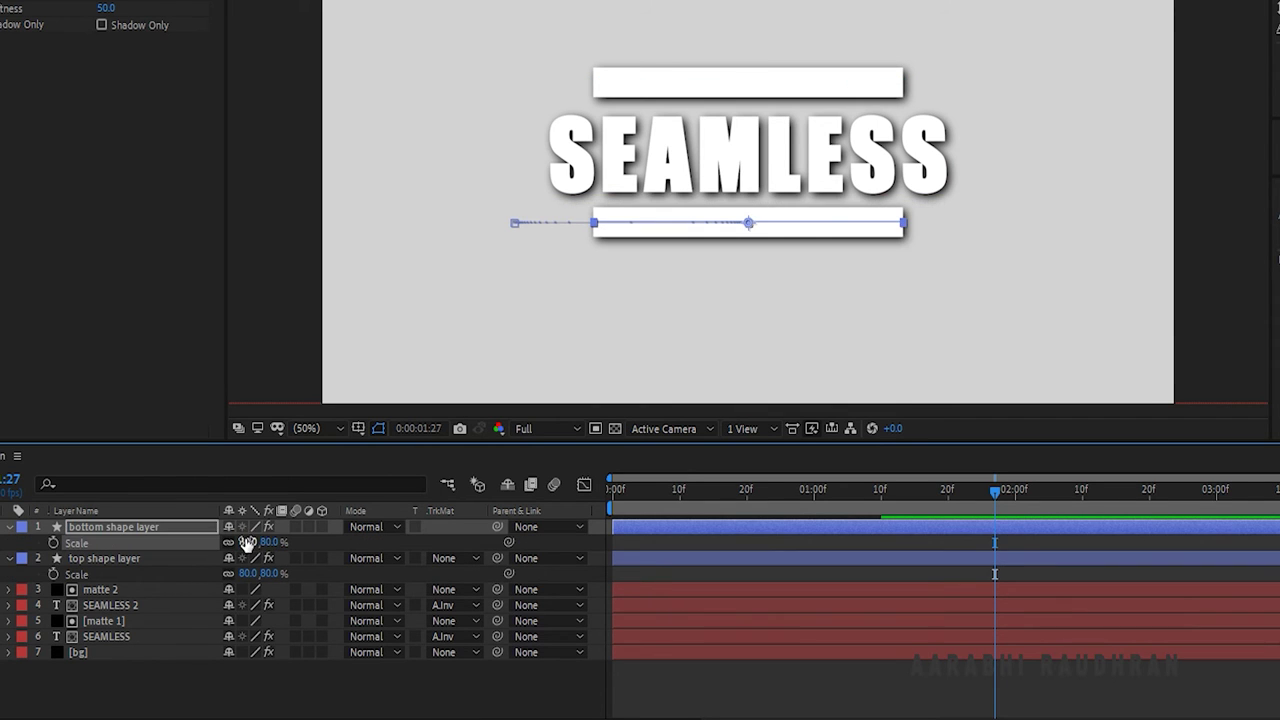
click(478, 705)
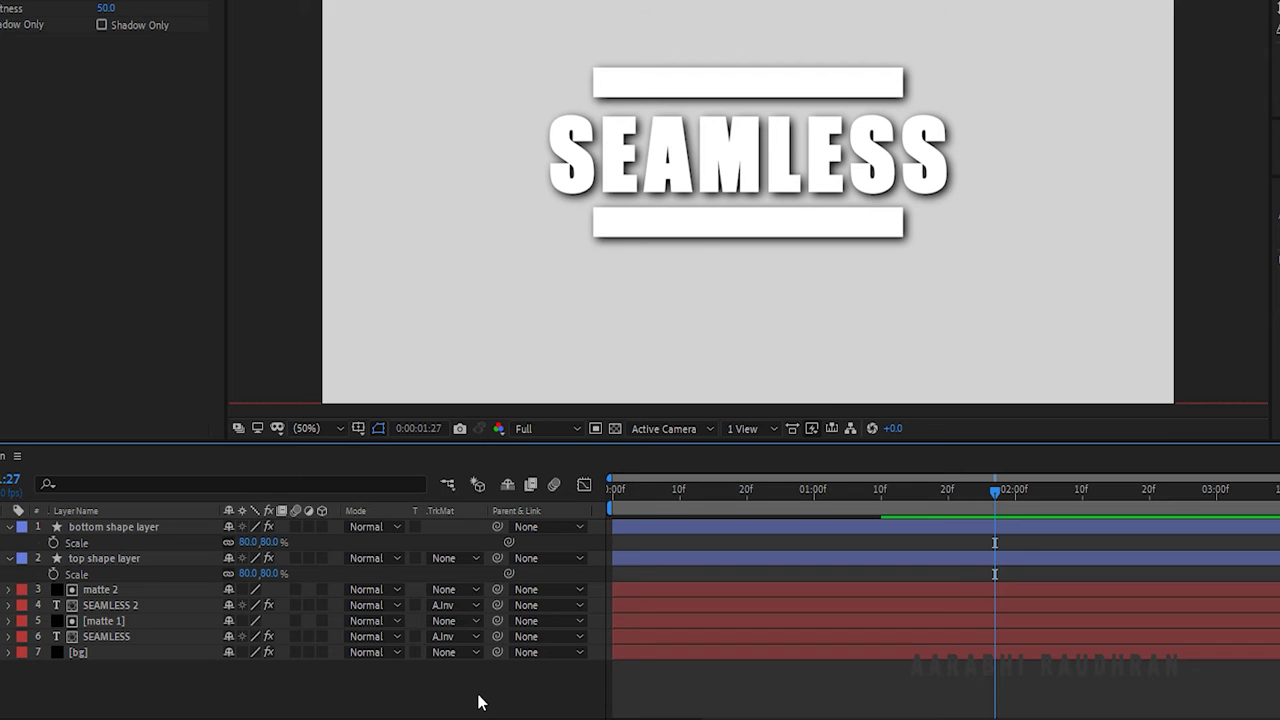
click(206, 530)
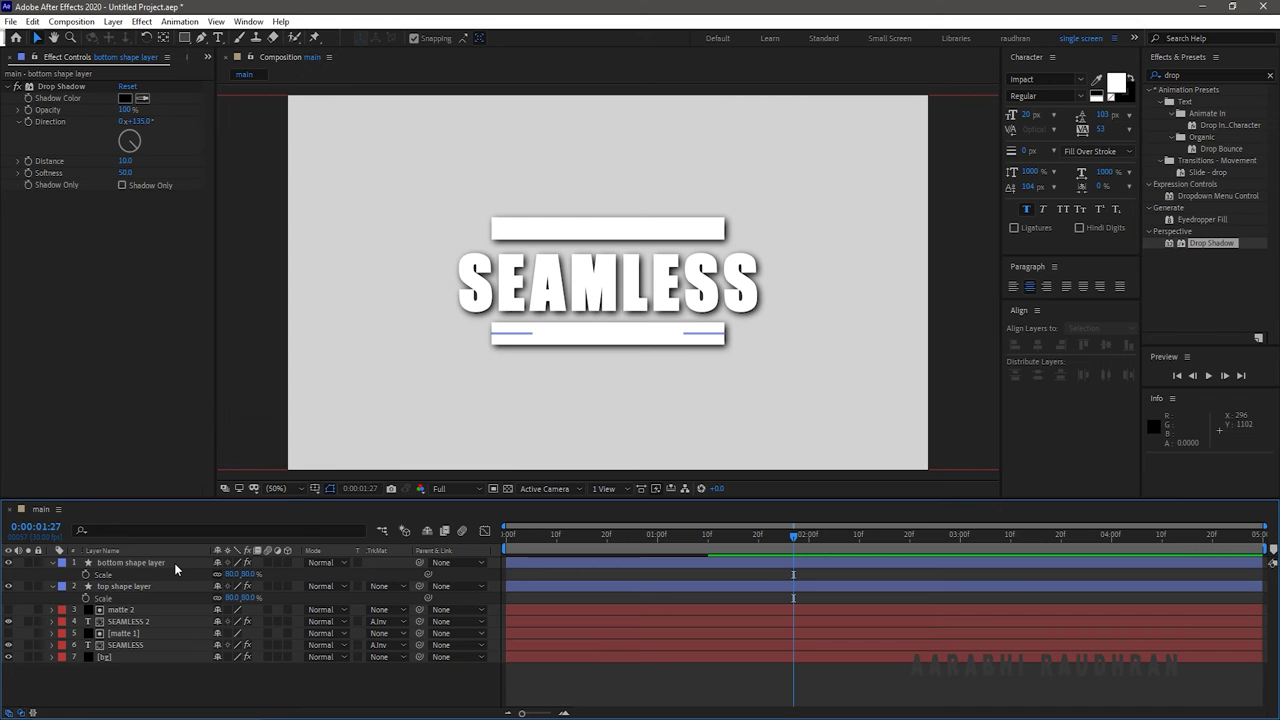
- Preview the animation and collapse the shape layers' Scale properties
key(space)
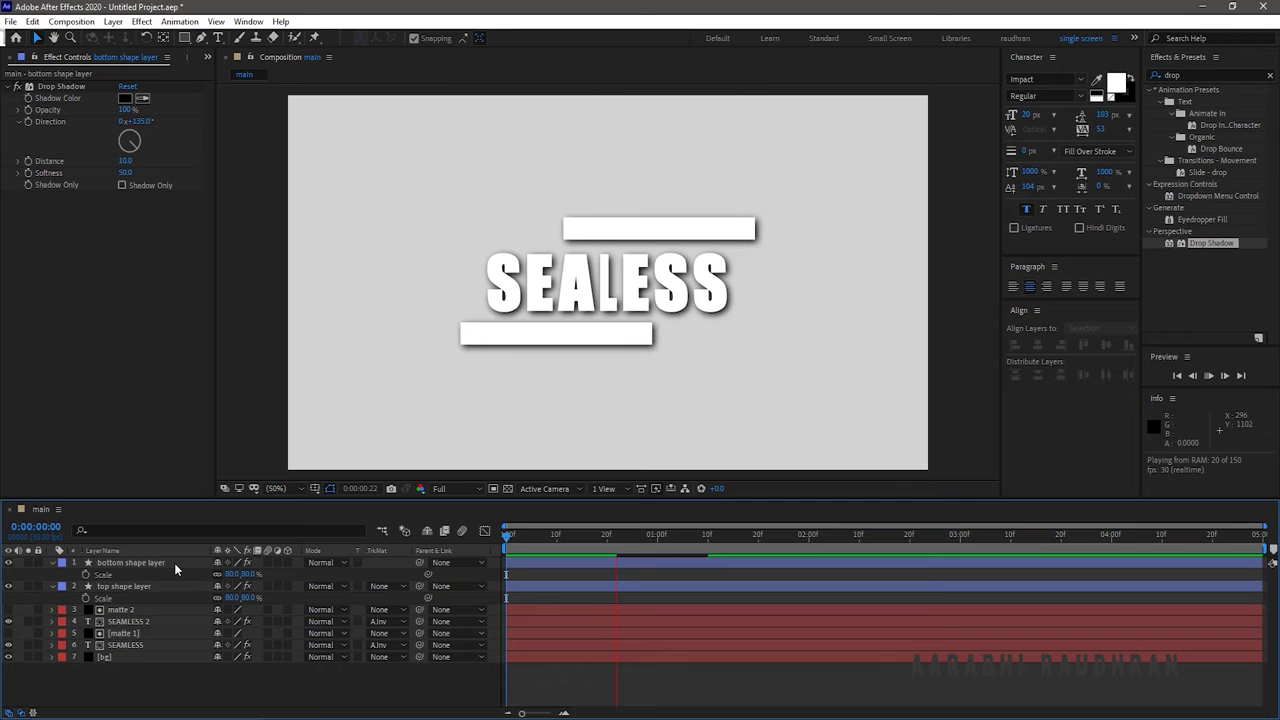
key(space)
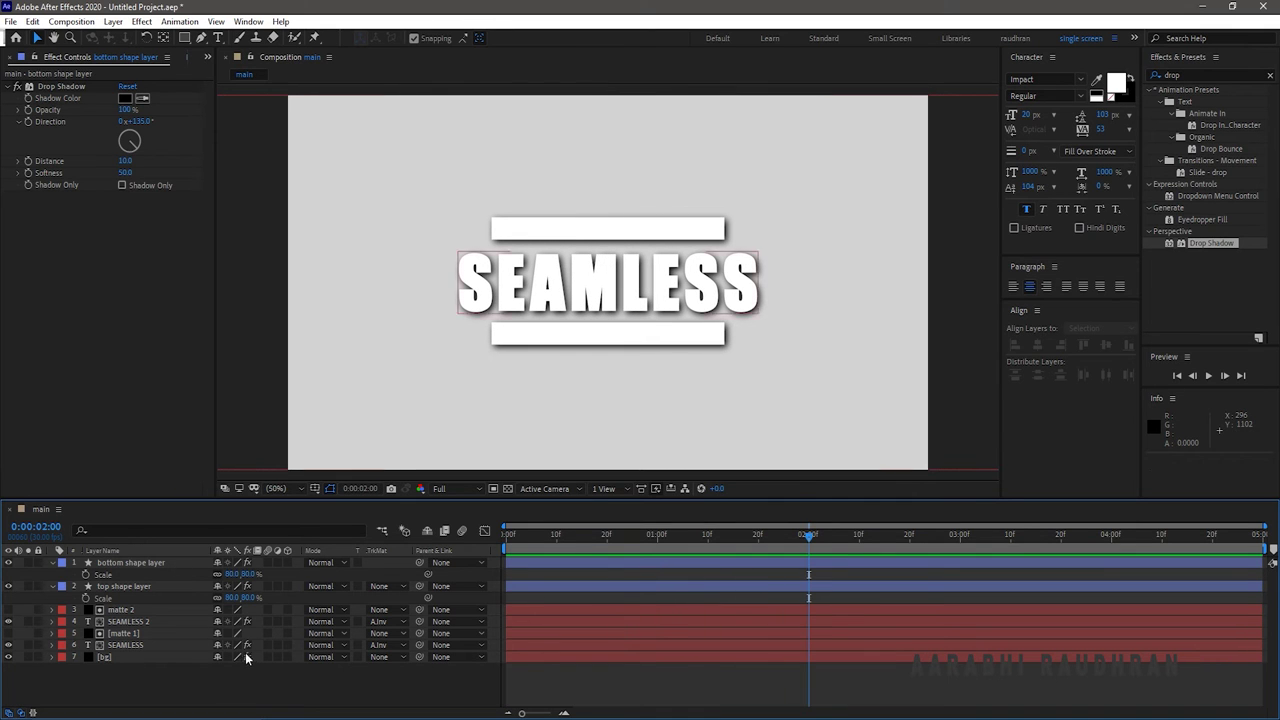
click(52, 562)
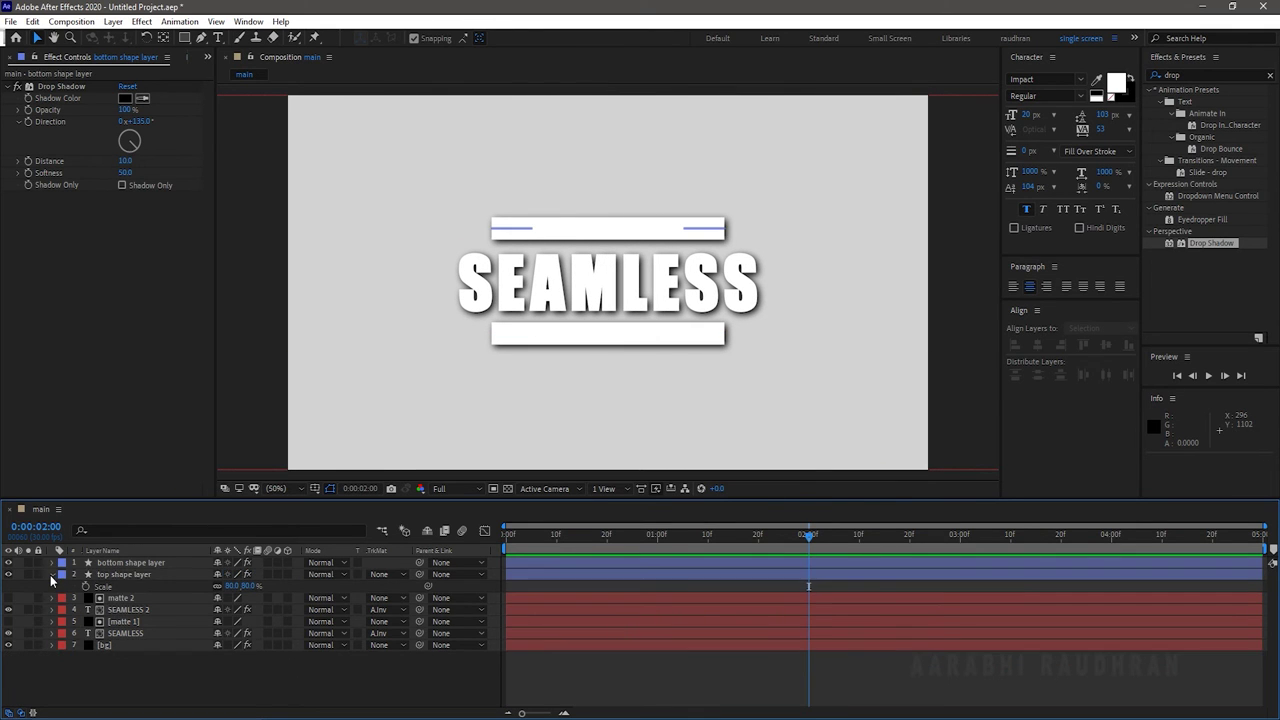
click(52, 574)
- Create a new text layer reading 'SIMPLE'
right_click(171, 686)
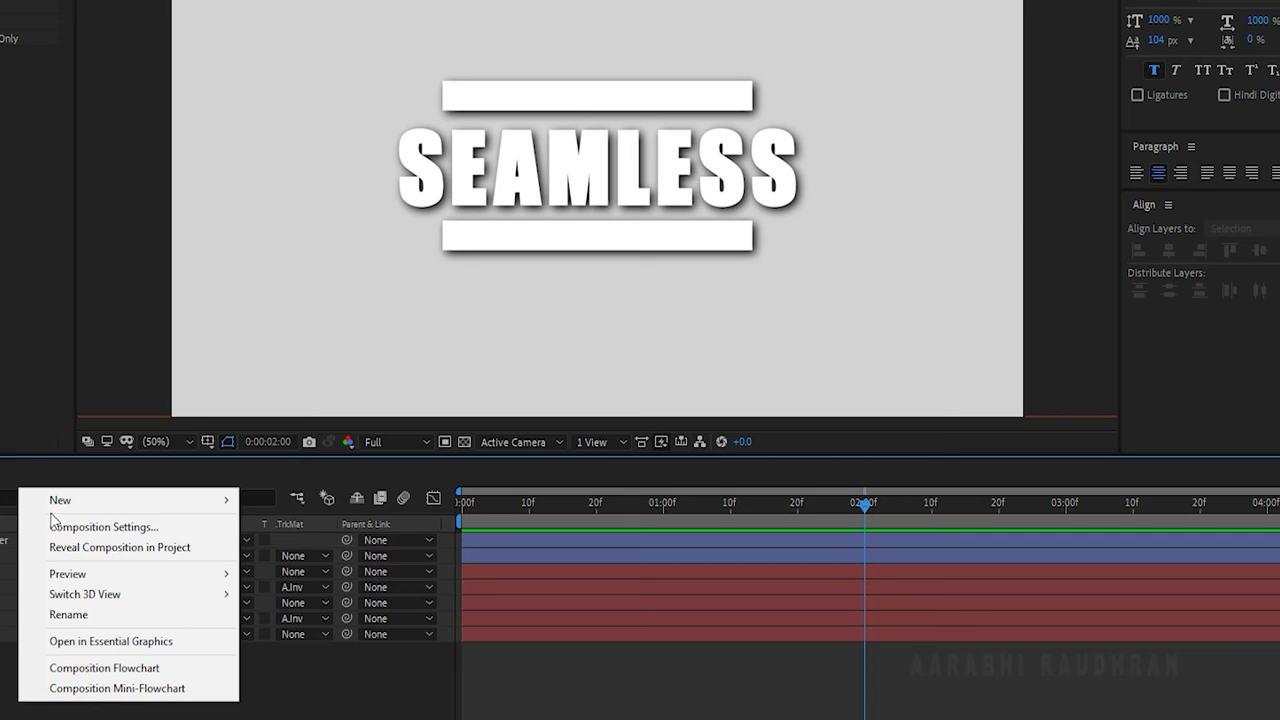
mouse_move(200, 500)
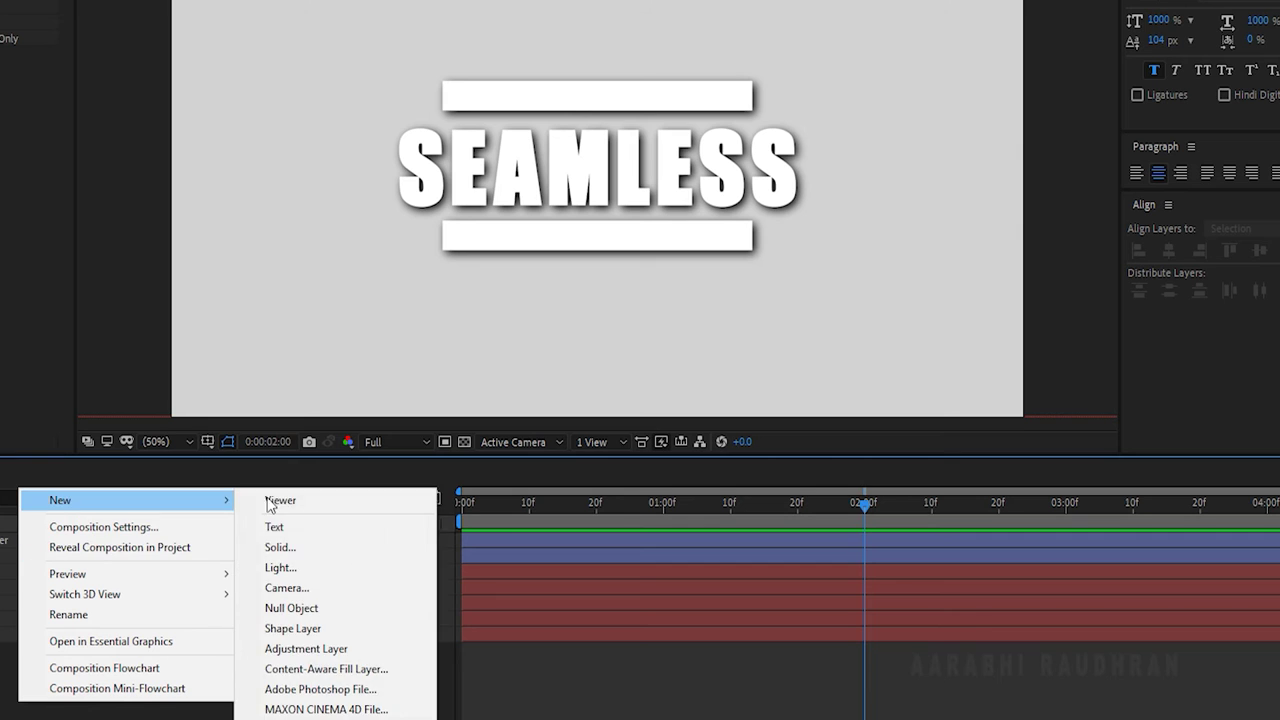
click(303, 528)
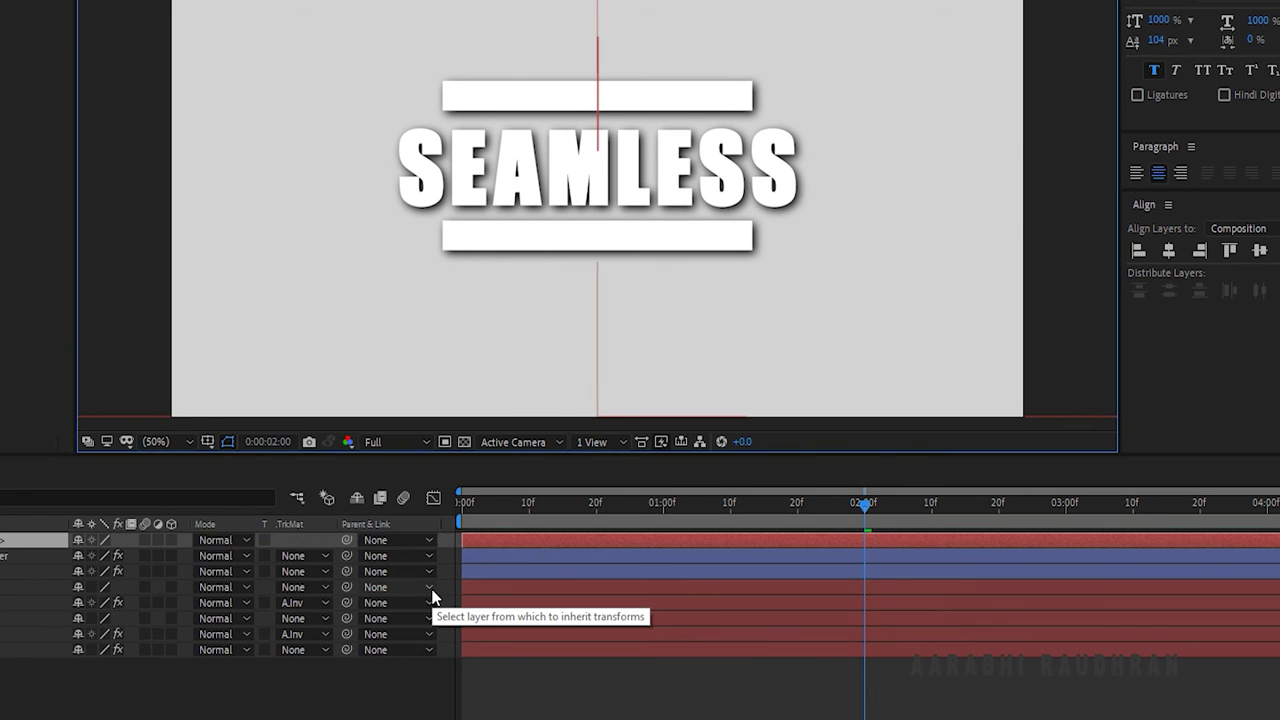
text(SIMPL)
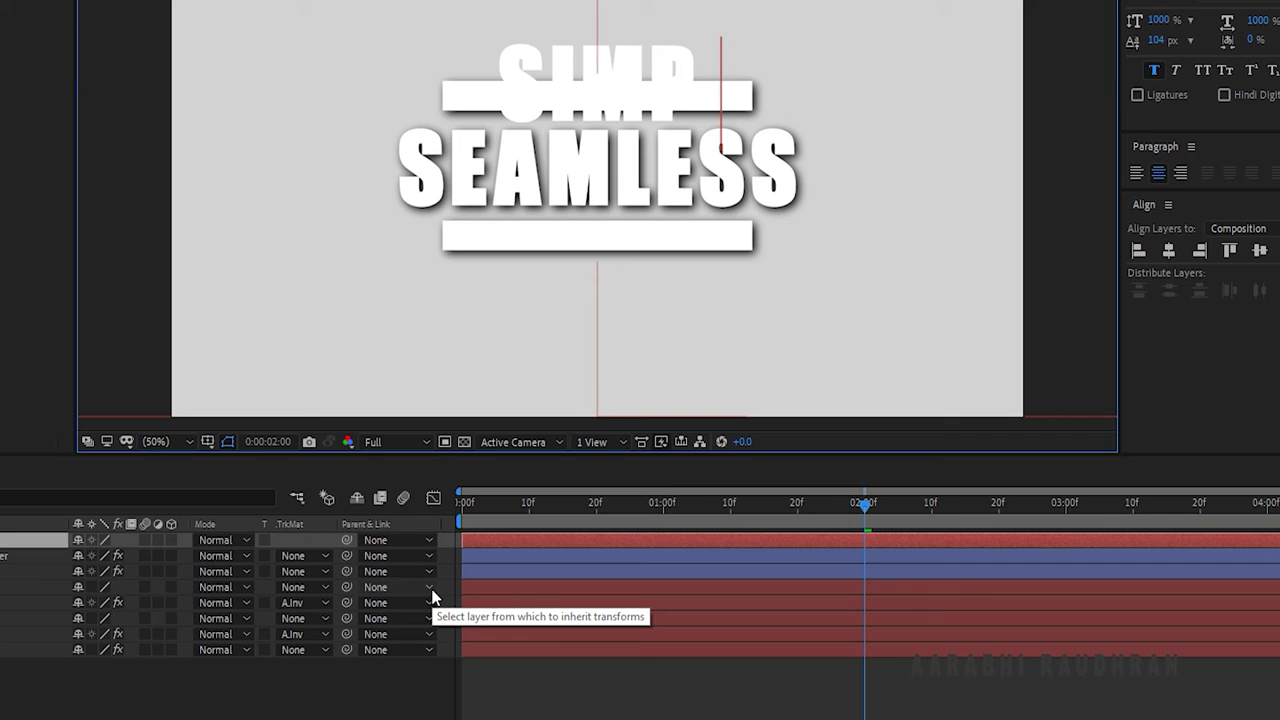
text(E)
key(ctrl+a)
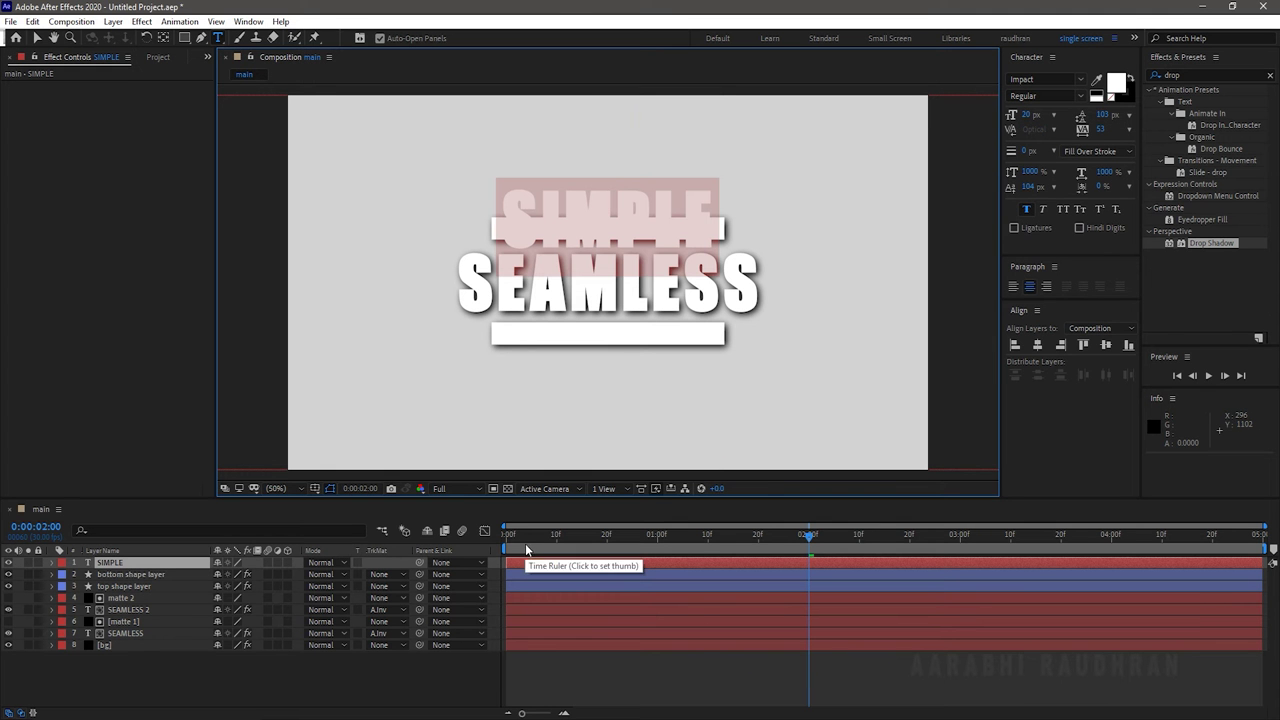
- Set the SIMPLE text's font size to 5 px
click(1044, 116)
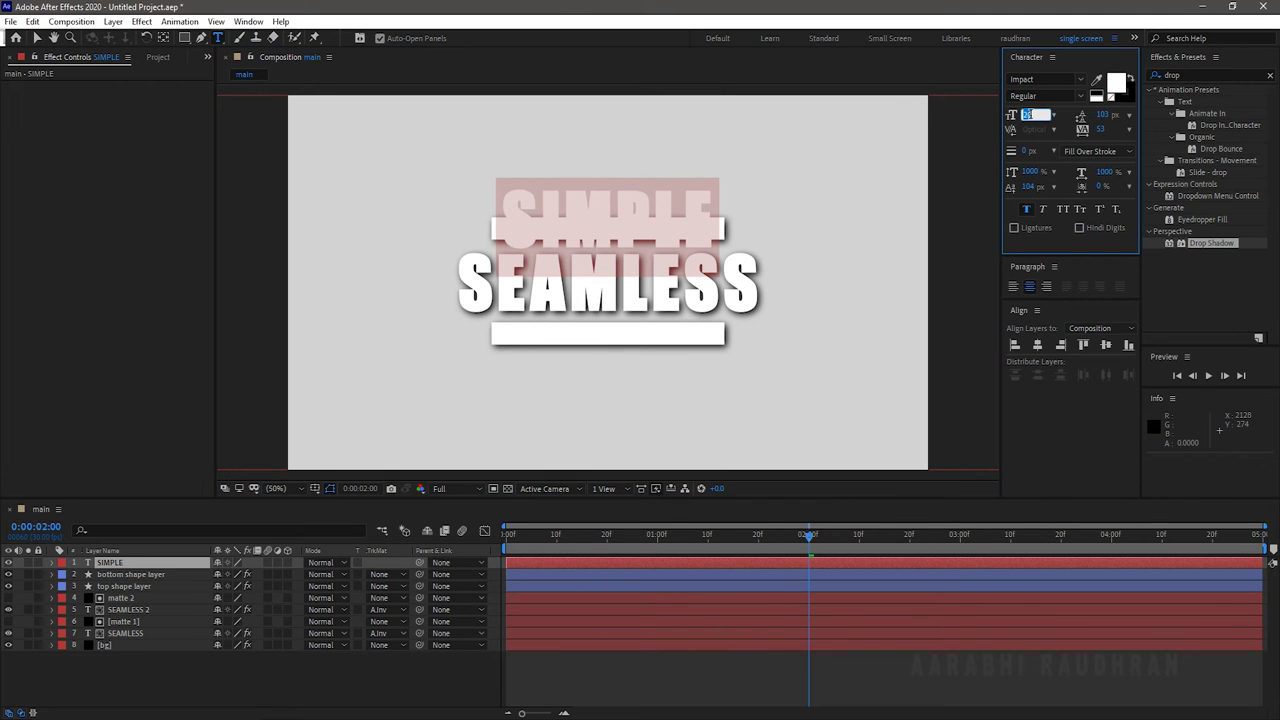
text(8)
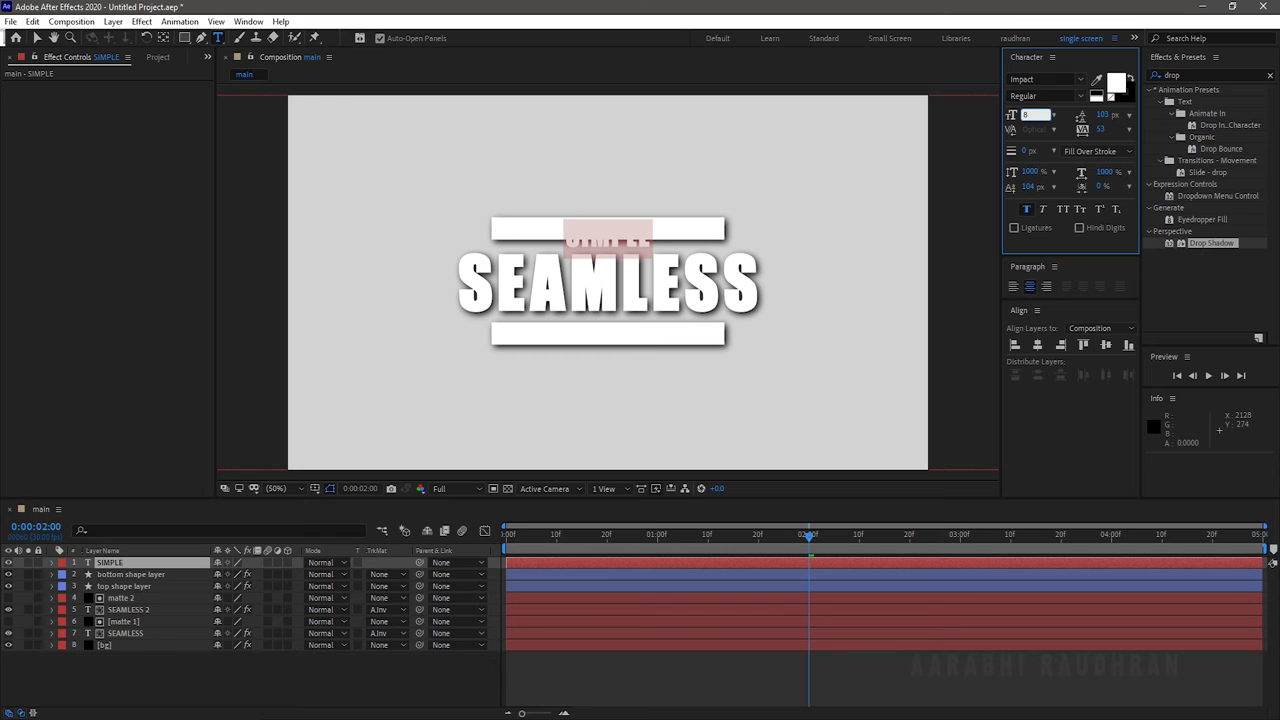
text(5)
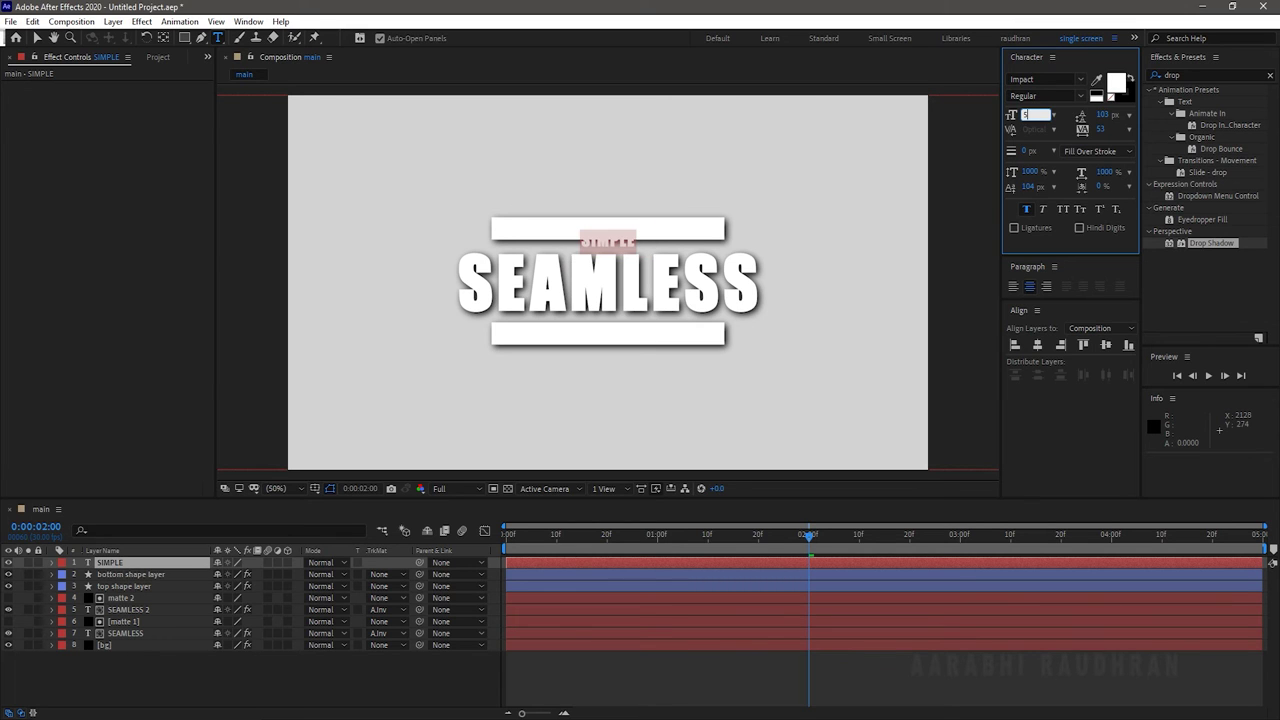
click(378, 670)
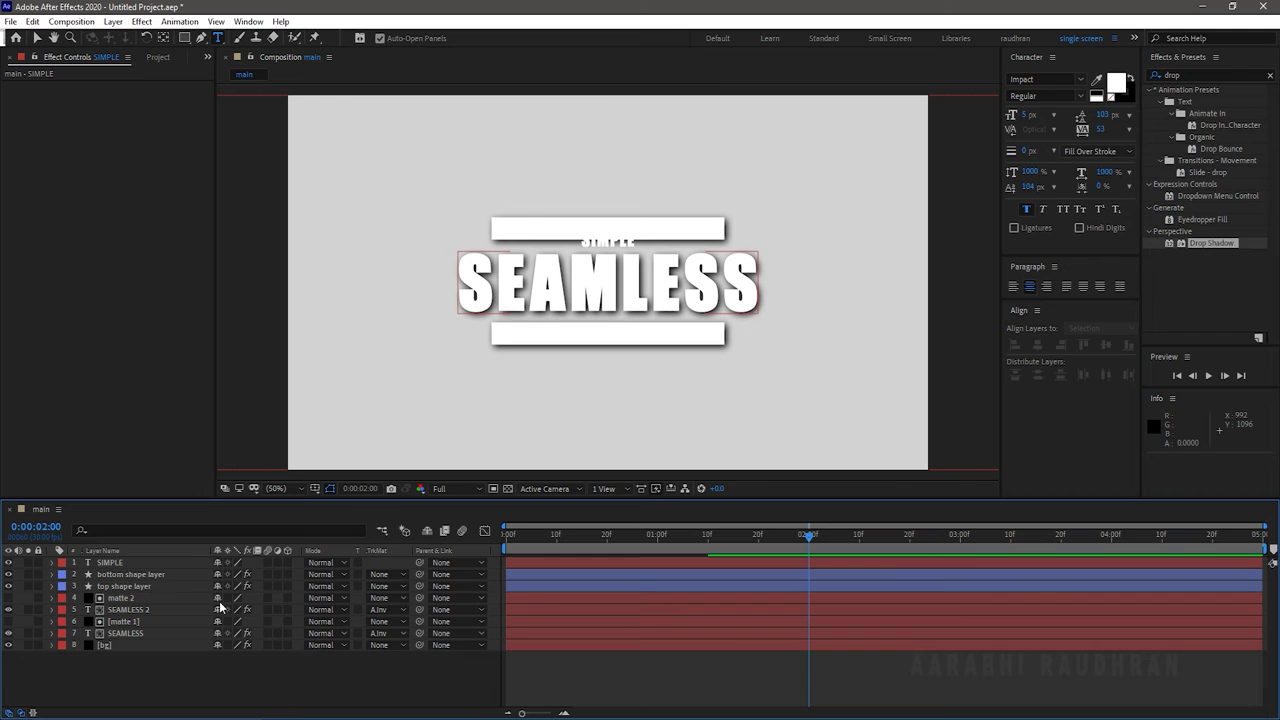
click(136, 562)
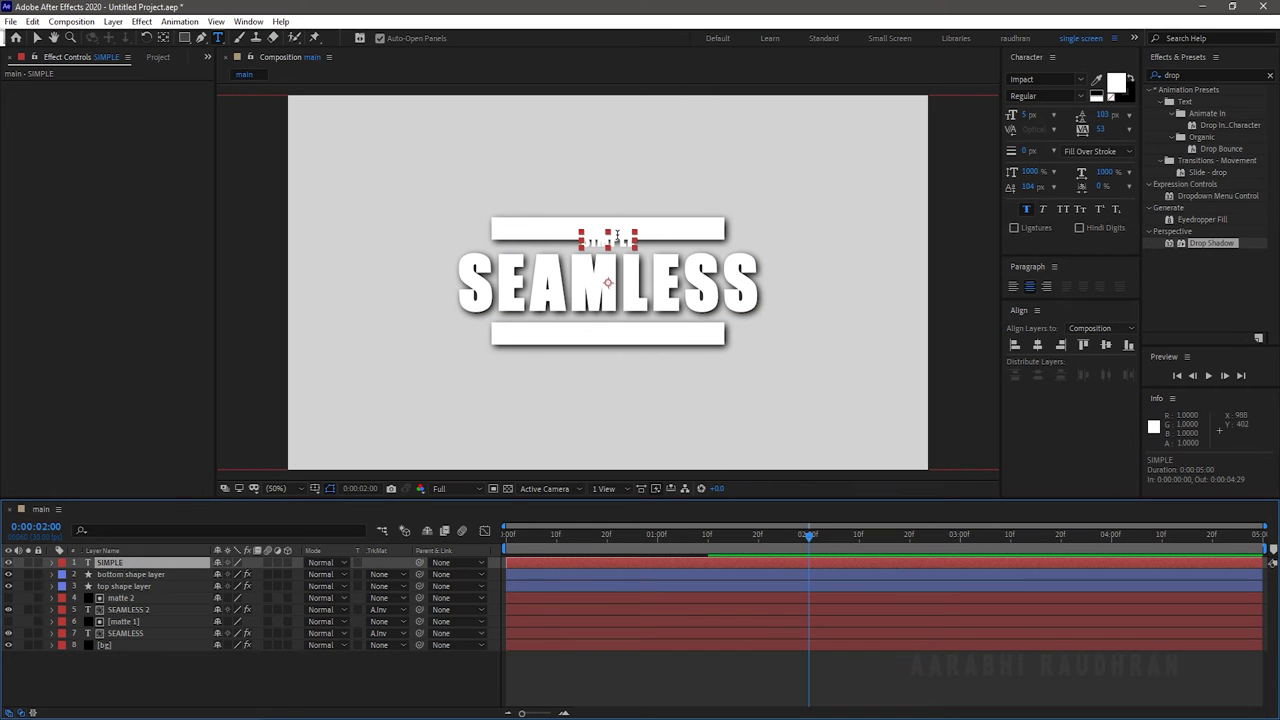
key(p)
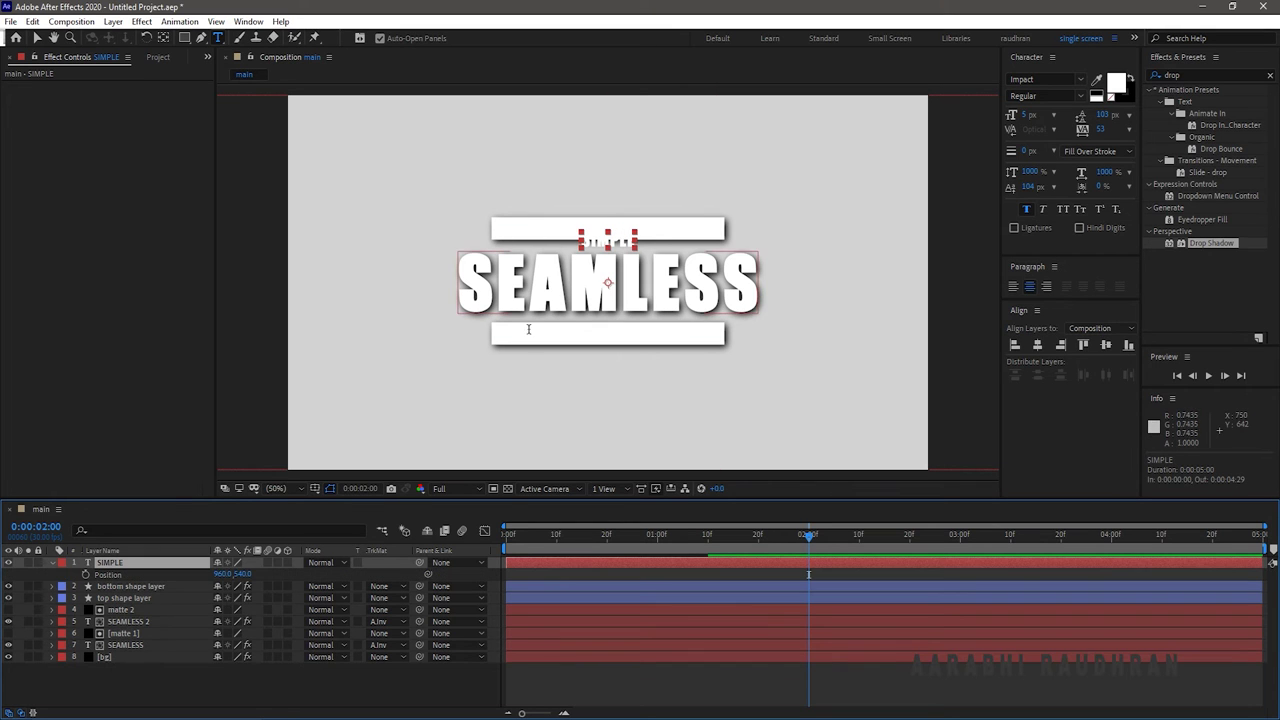
- Move SIMPLE onto the top bar at position 960.5, 507.8
click(40, 37)
drag(609, 245, 607, 230)
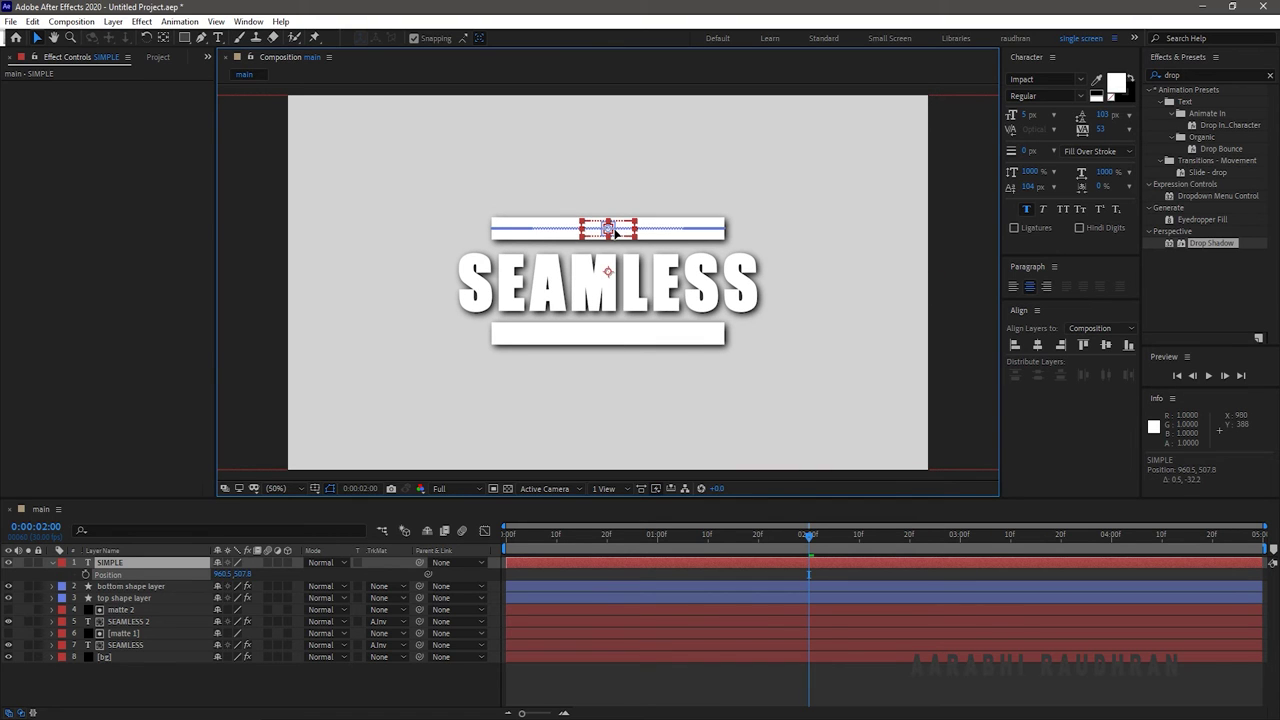
drag(617, 232, 617, 232)
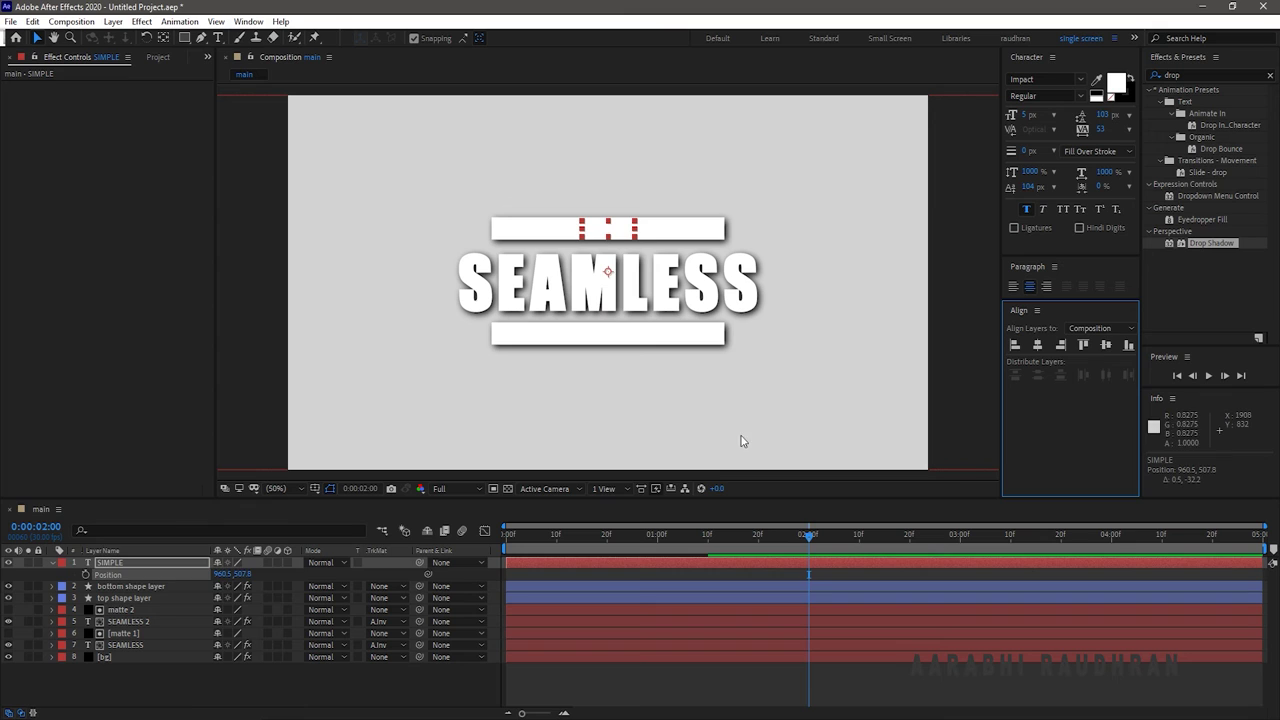
click(189, 697)
click(120, 566)
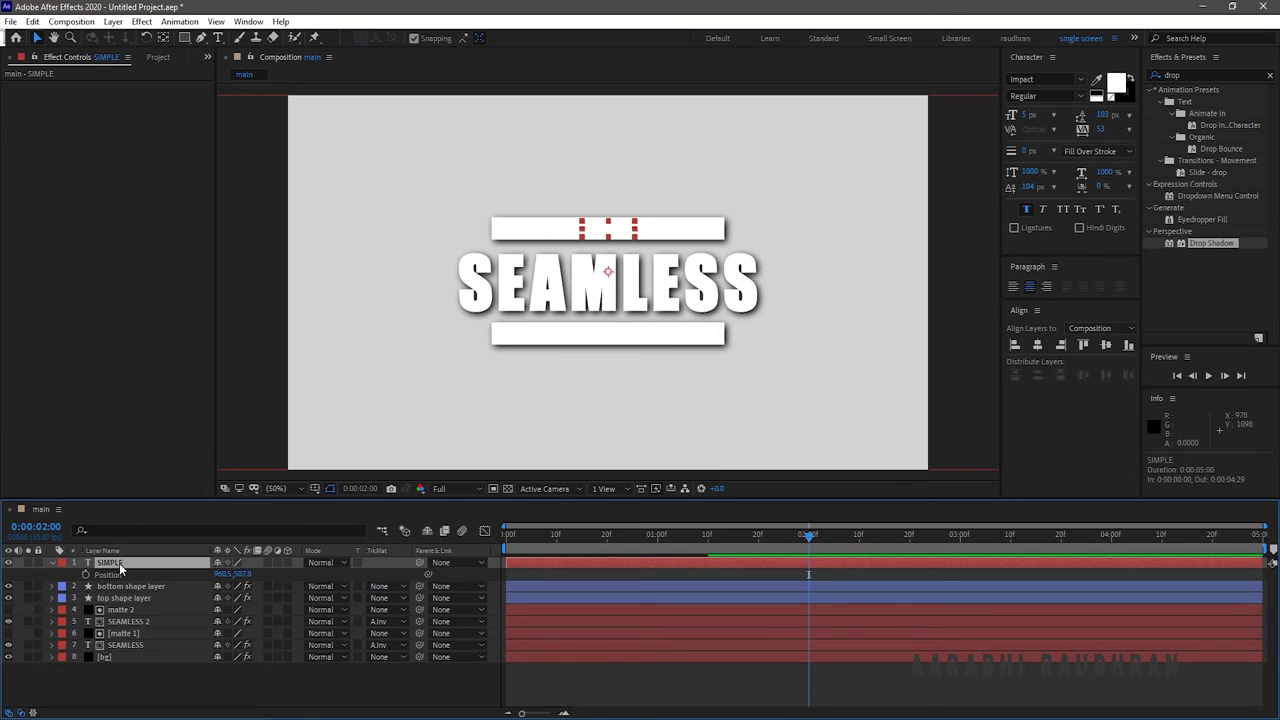
drag(1226, 242, 128, 588)
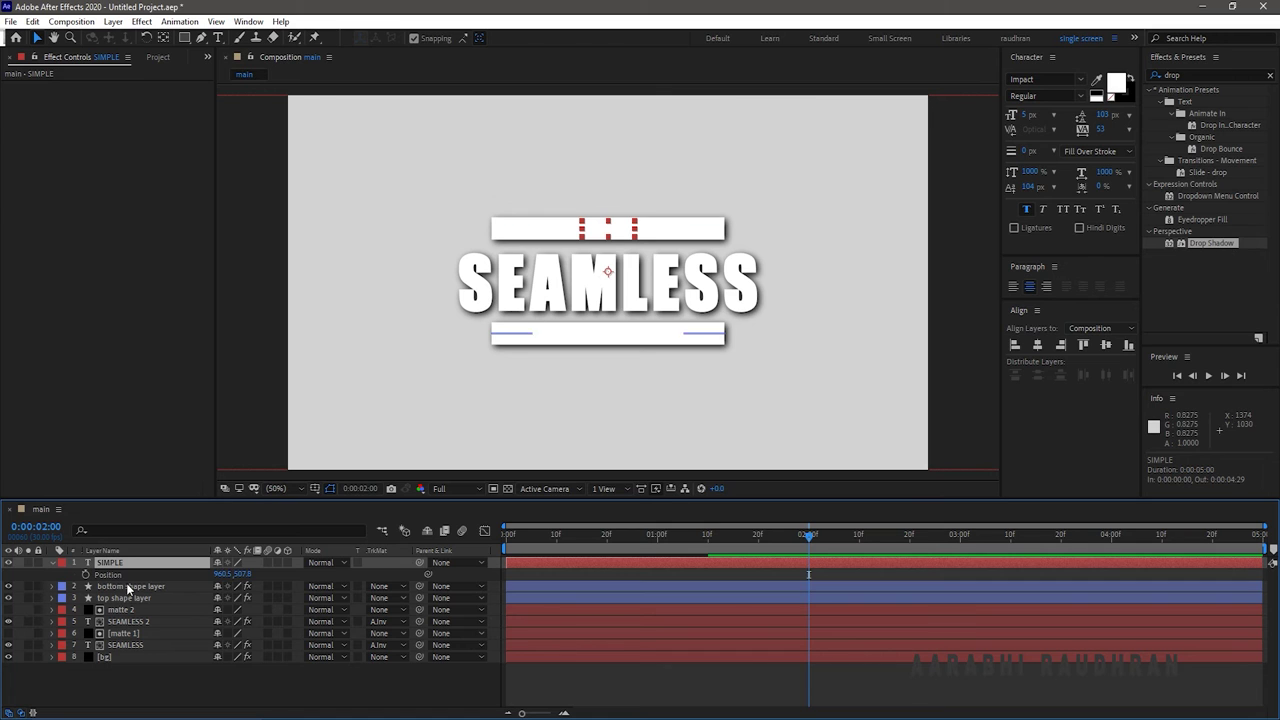
- Copy the bottom bar's Drop Shadow onto the SIMPLE layer
right_click(65, 88)
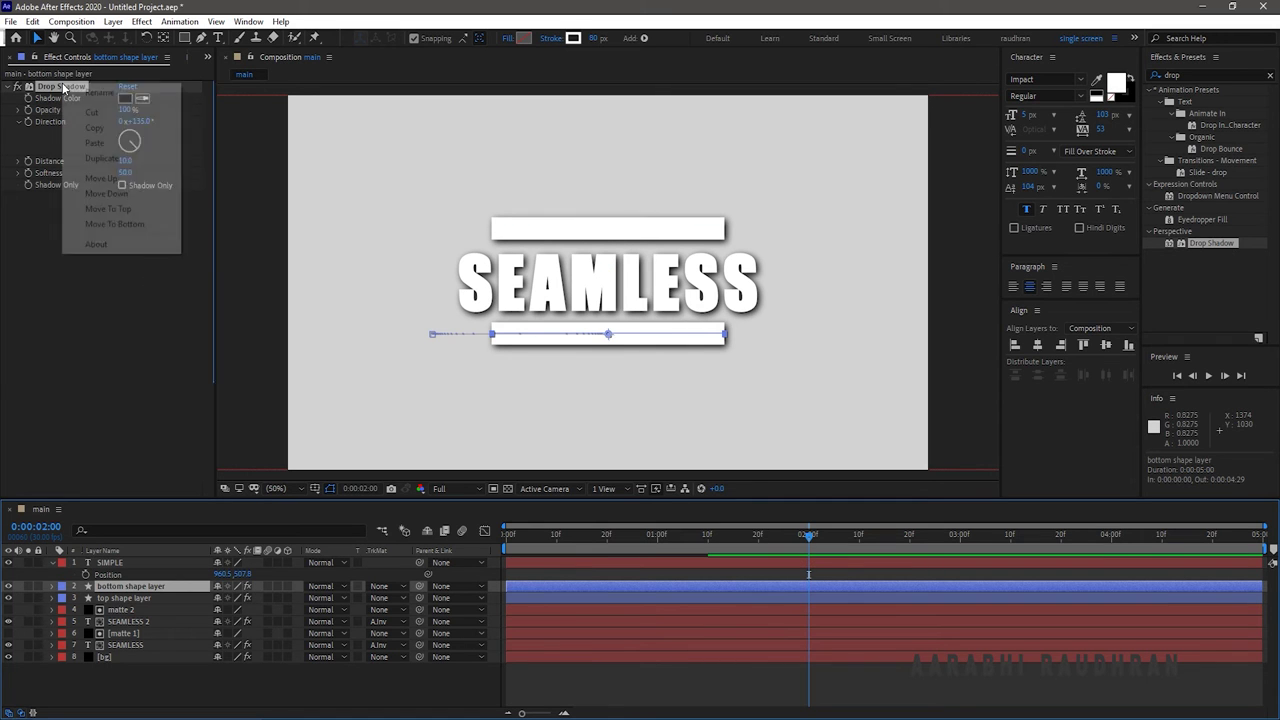
click(94, 128)
click(120, 564)
click(94, 233)
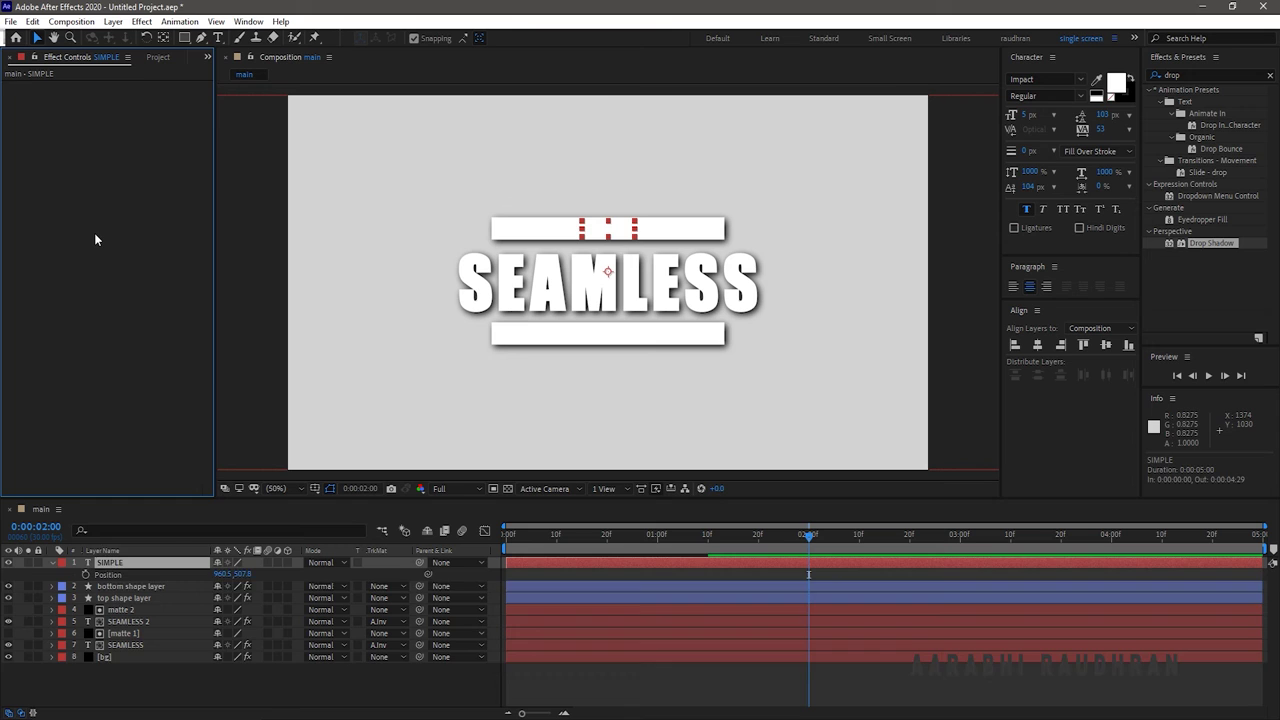
key(ctrl+v)
click(156, 476)
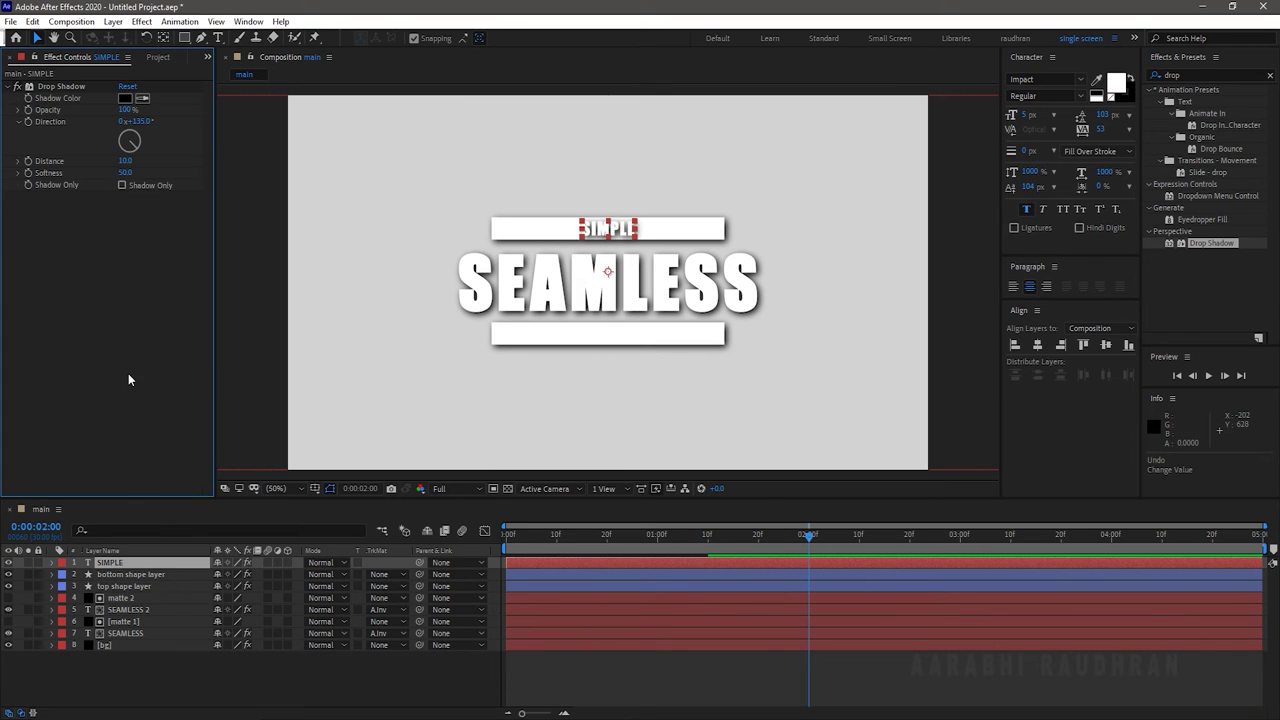
- Set SIMPLE's text fill colour to black (000000)
click(1117, 83)
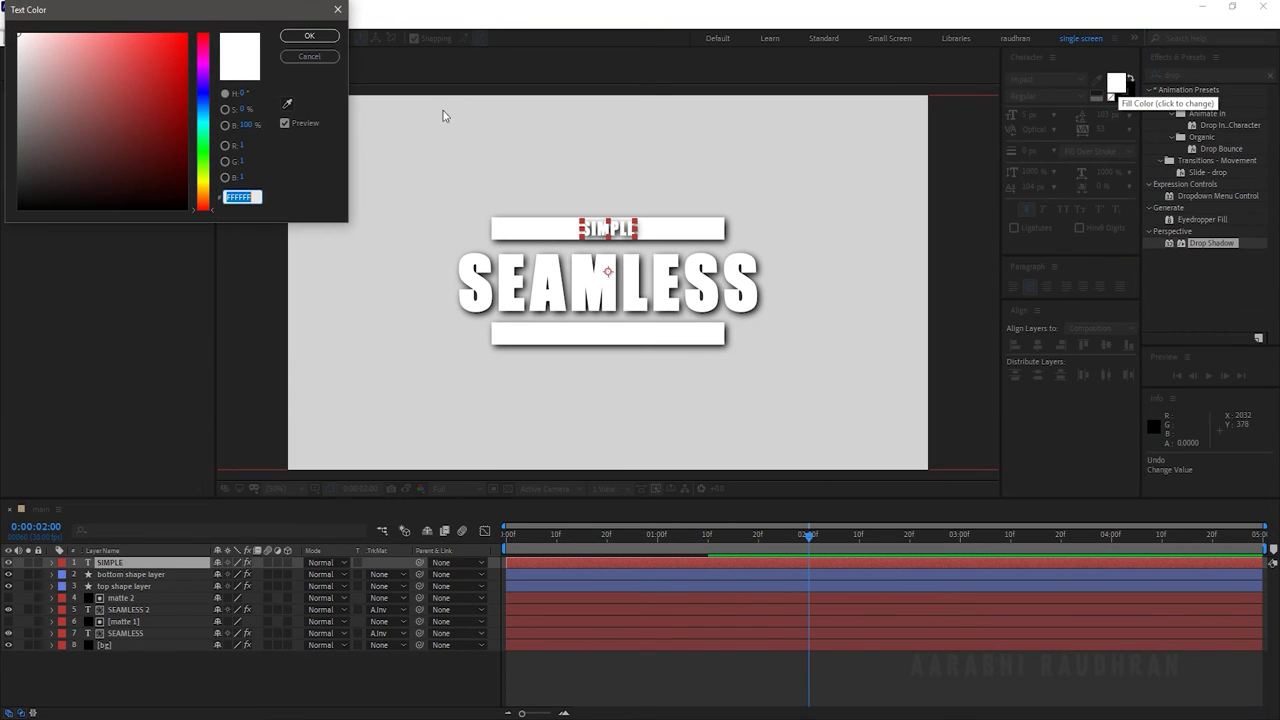
text(000000)
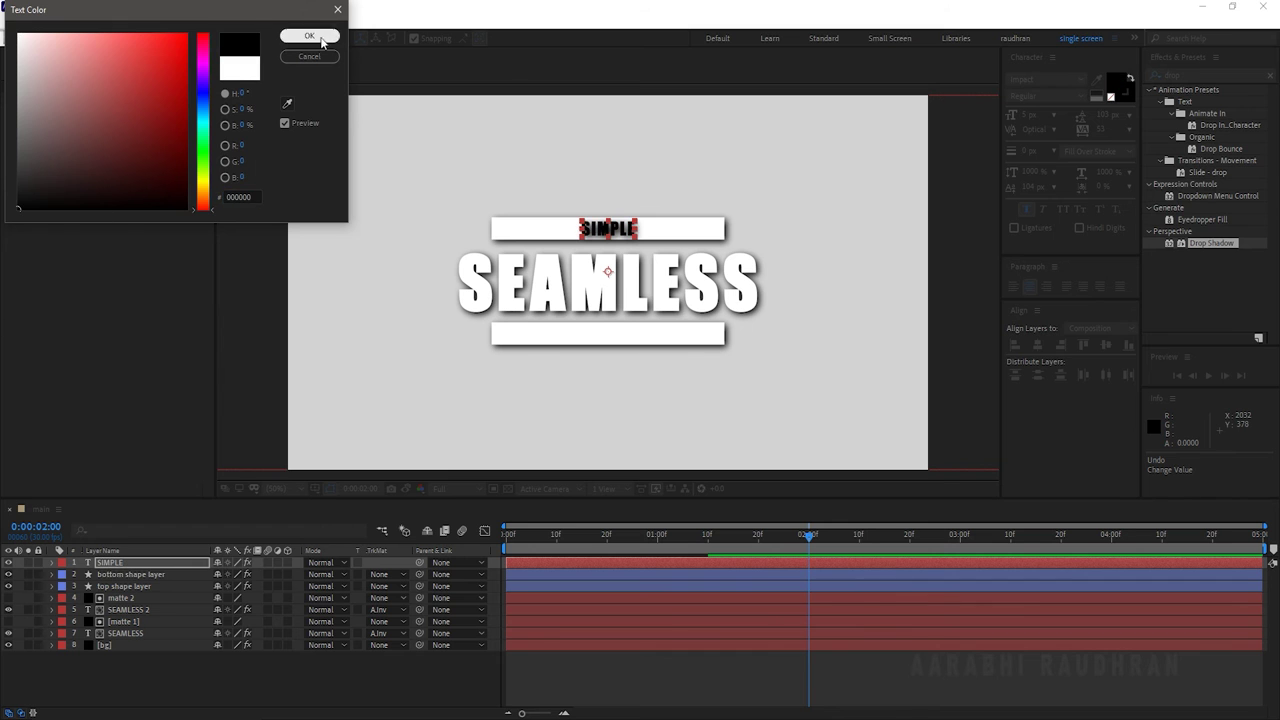
click(309, 35)
click(212, 578)
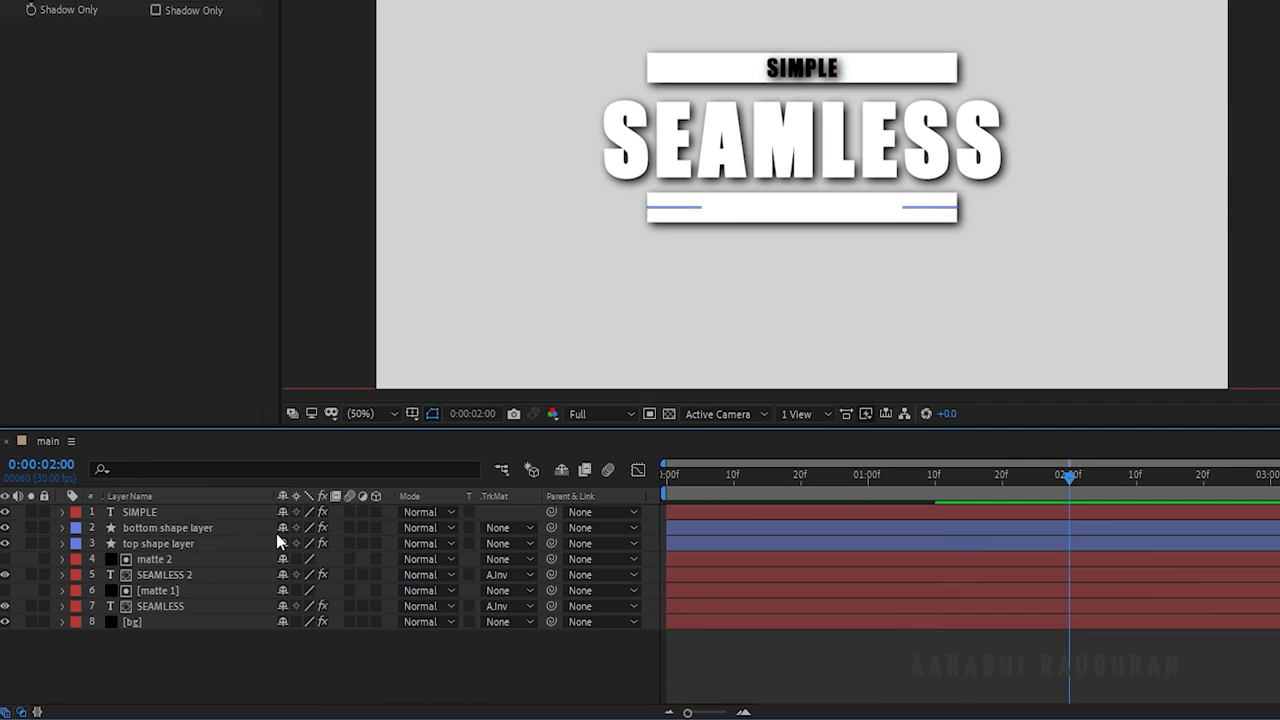
- Add a Tracking animator to the SIMPLE text layer
click(113, 565)
click(145, 515)
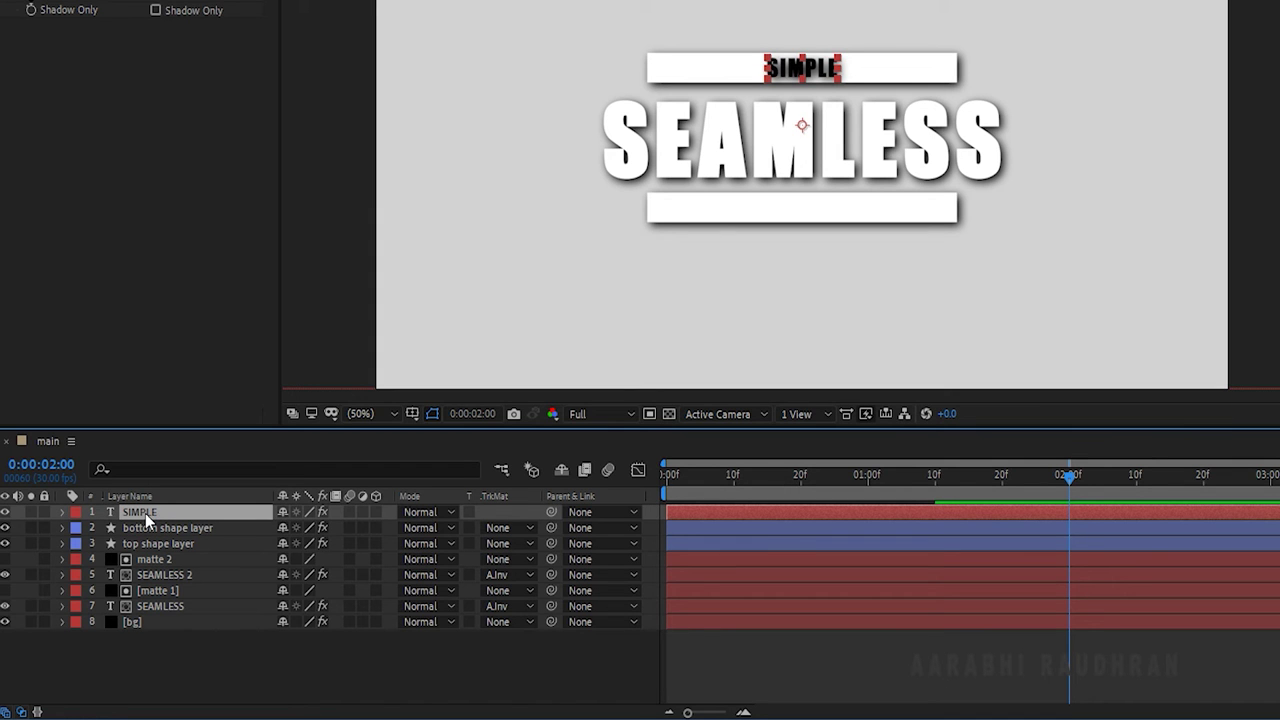
click(63, 513)
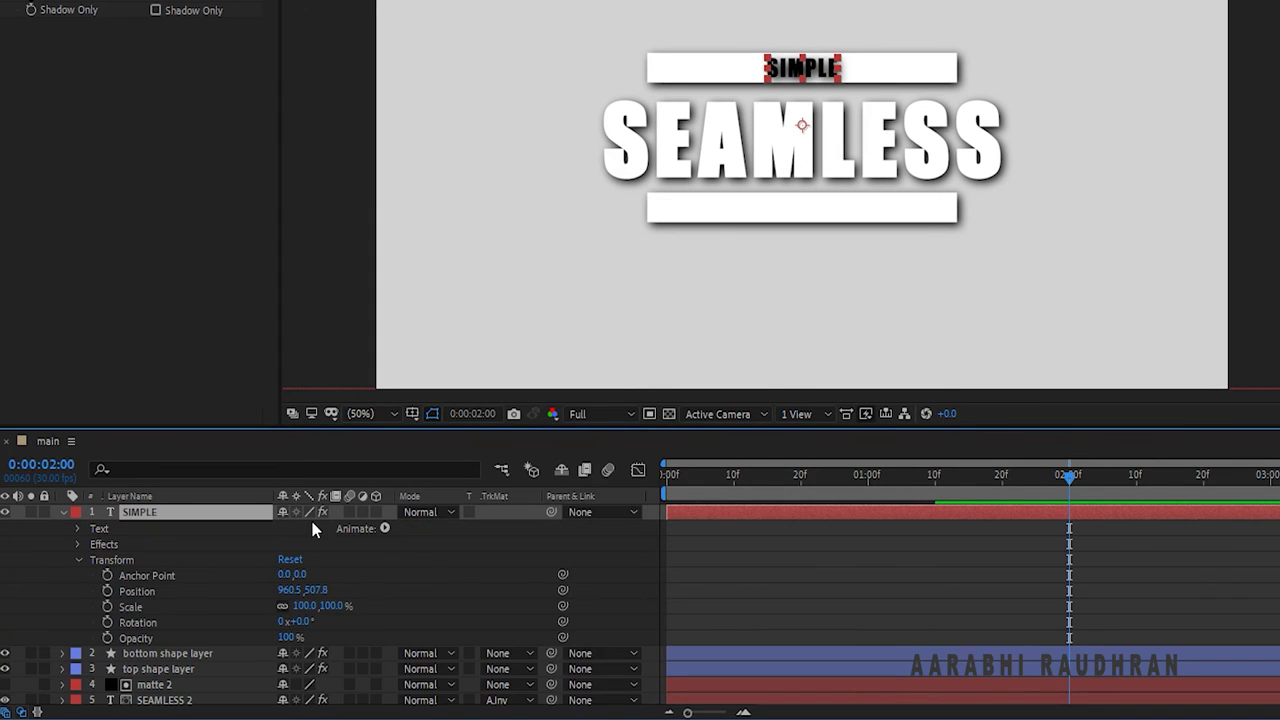
click(384, 528)
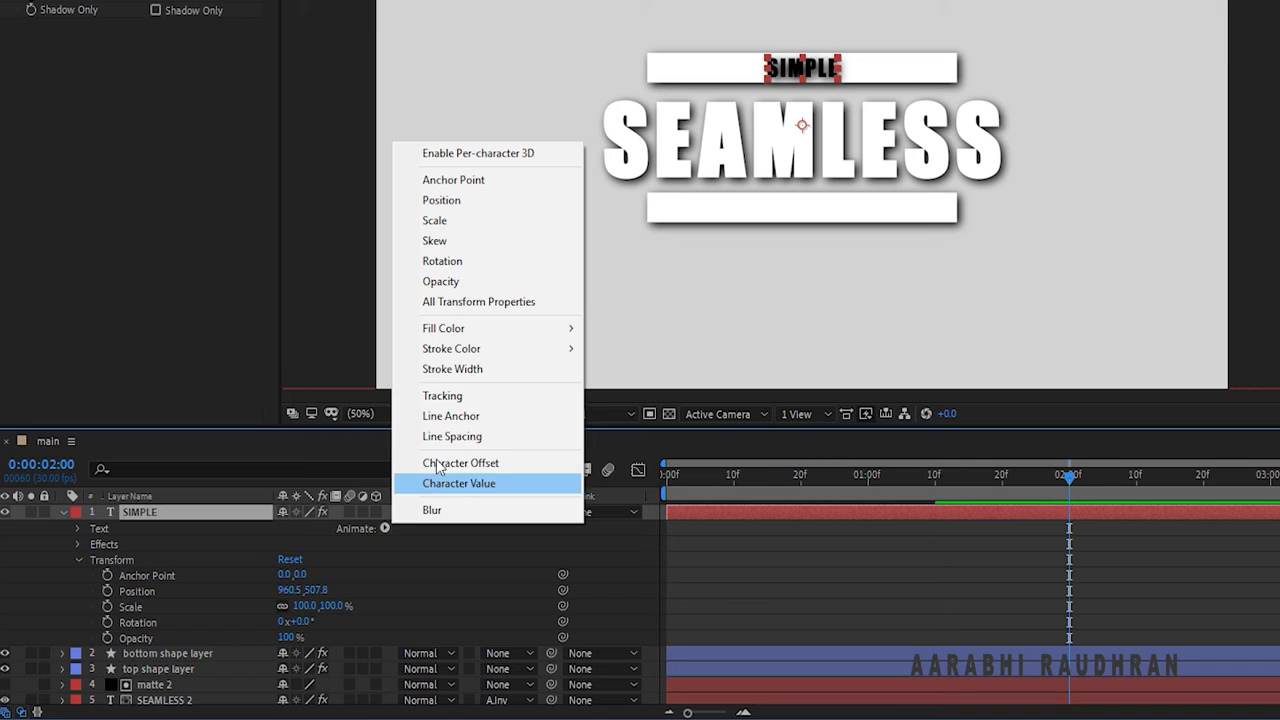
click(442, 396)
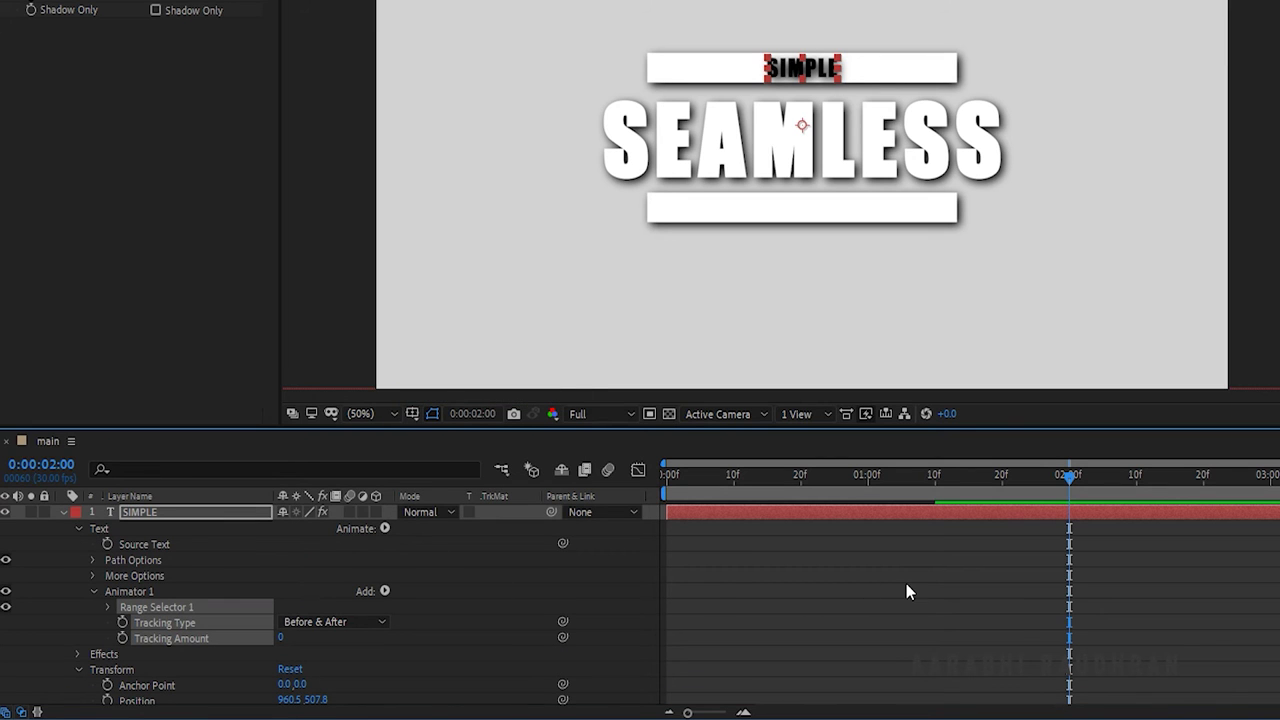
- Keyframe SIMPLE's Tracking Amount at 10 on 1:10 and -142 at frame 0, selecting both keys
click(935, 475)
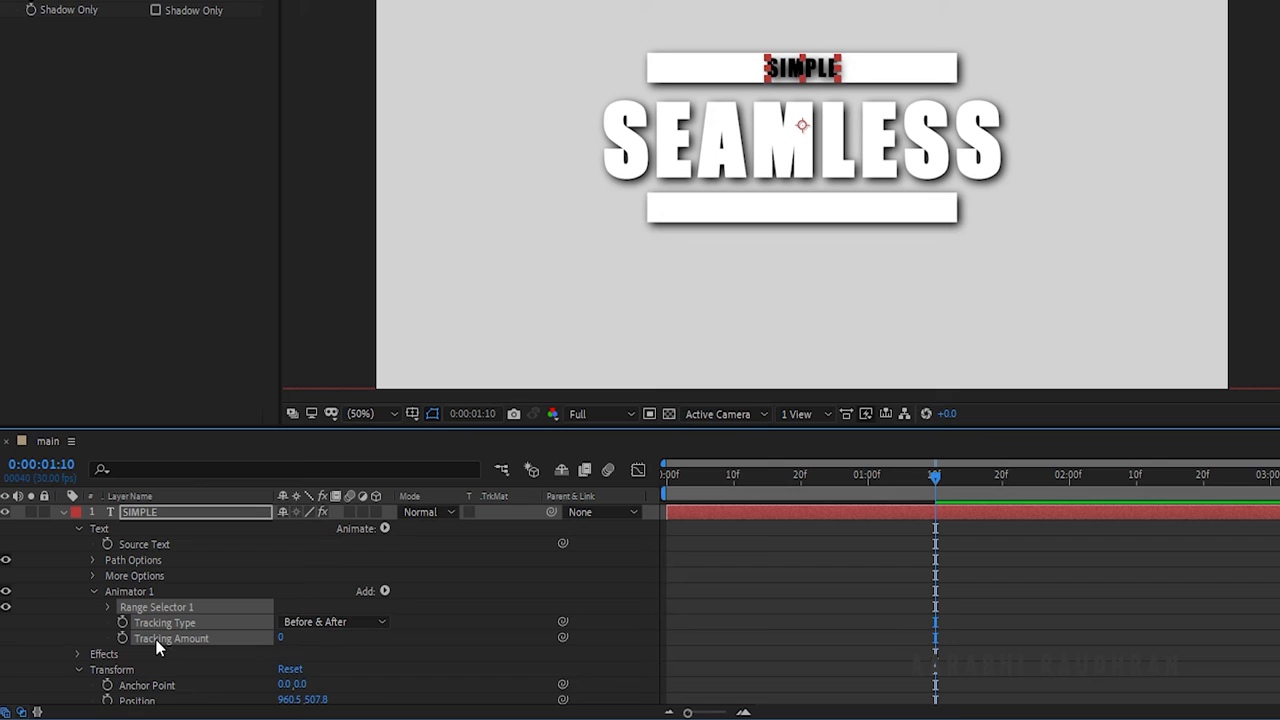
click(281, 638)
text(10)
key(Return)
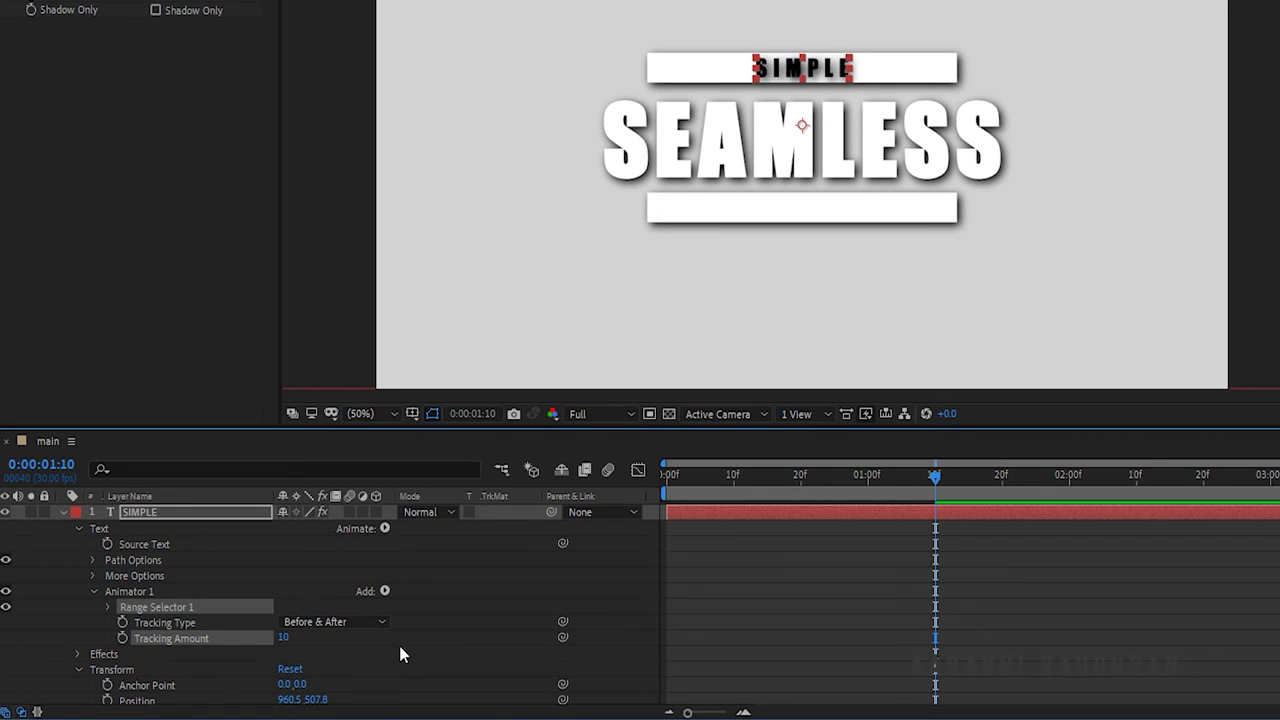
click(122, 638)
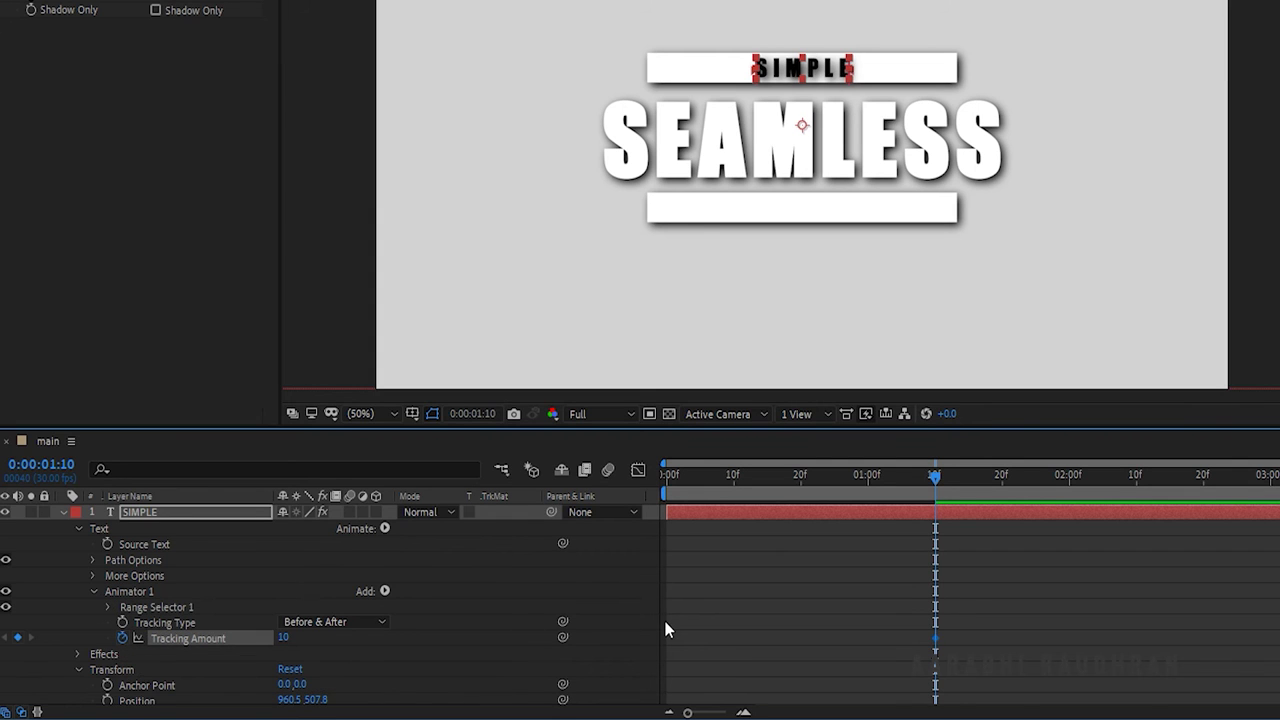
key(Home)
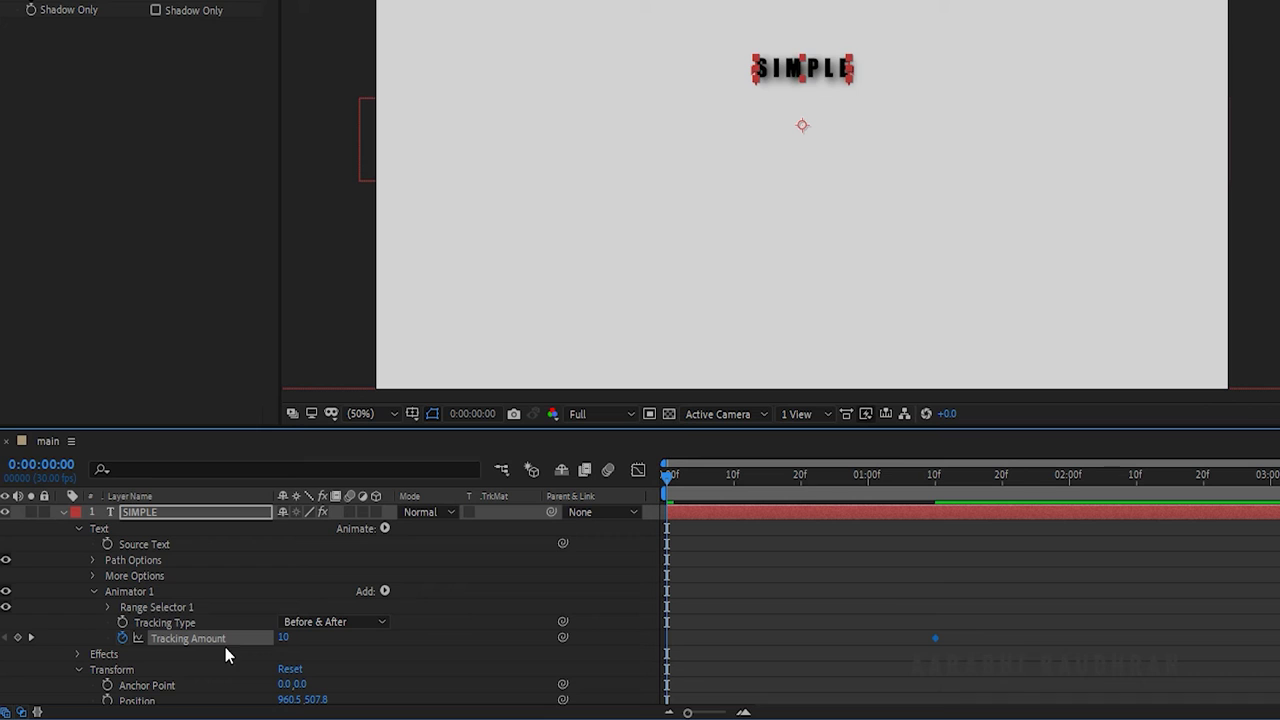
drag(282, 638, 165, 650)
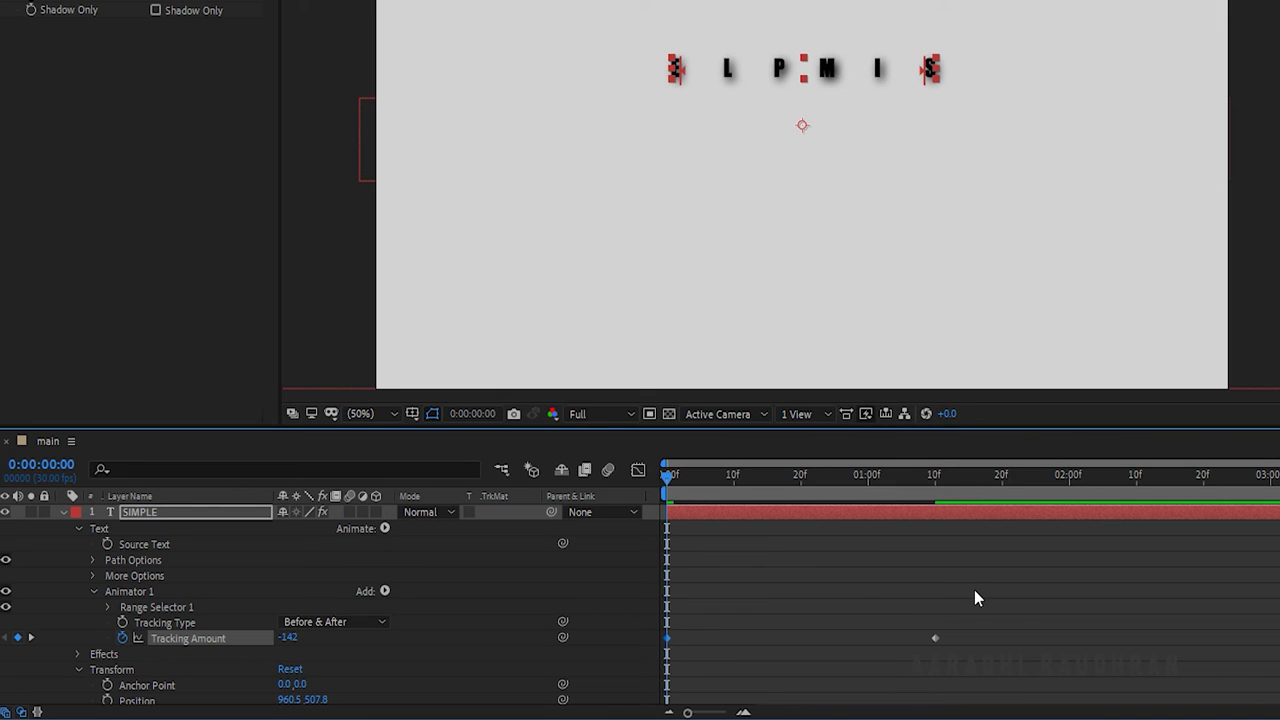
drag(991, 596, 664, 646)
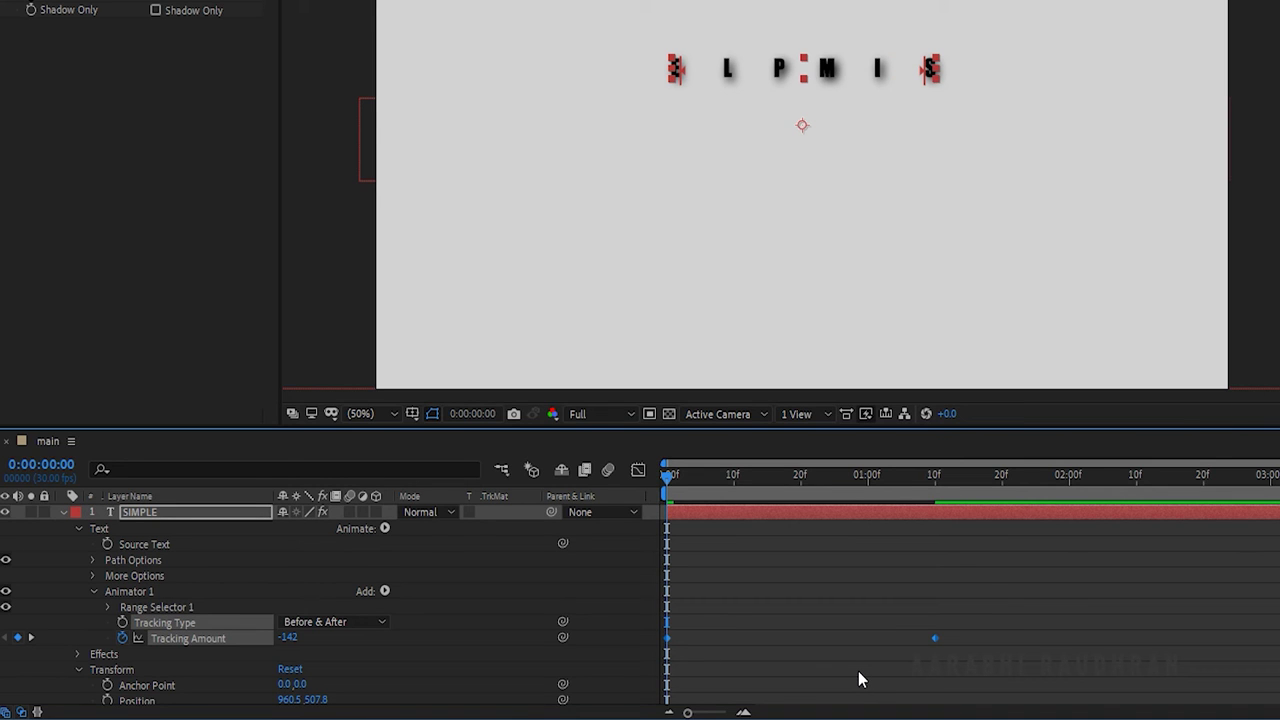
- Easy Ease the tracking keyframes and sharpen their speed curve into a mid-move spike
key(F9)
click(645, 470)
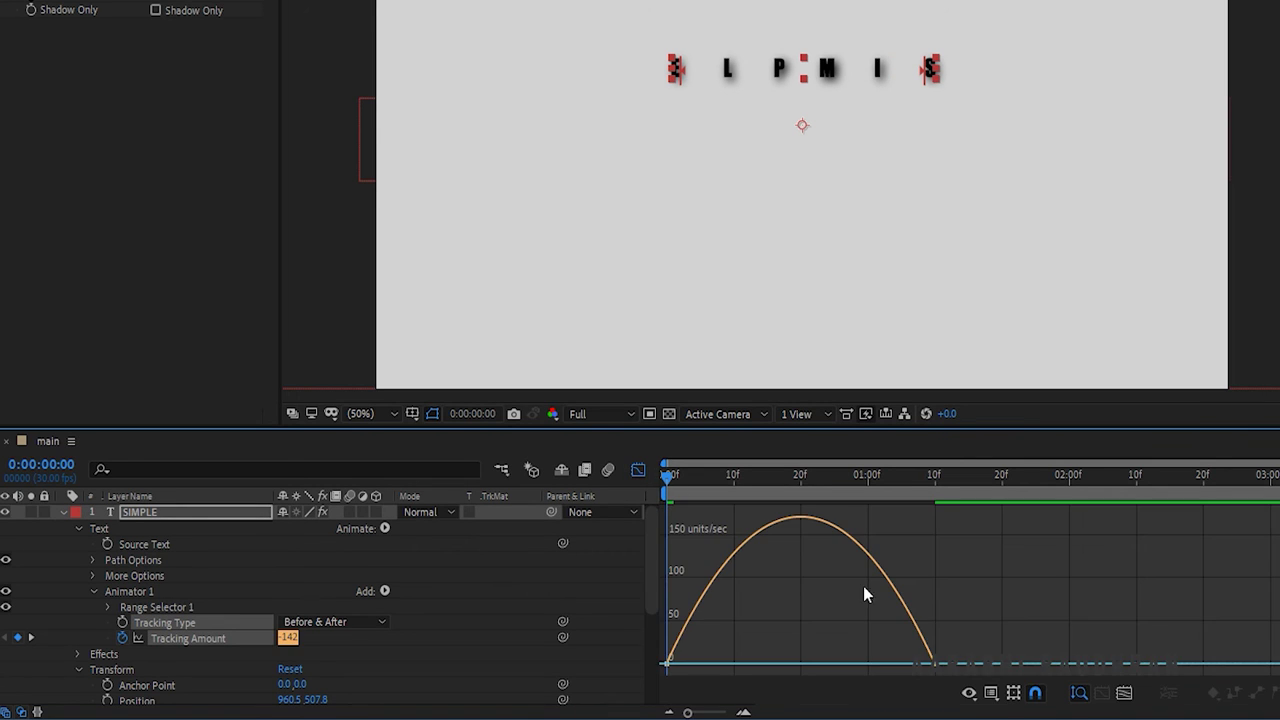
drag(893, 666, 768, 660)
drag(748, 565, 640, 707)
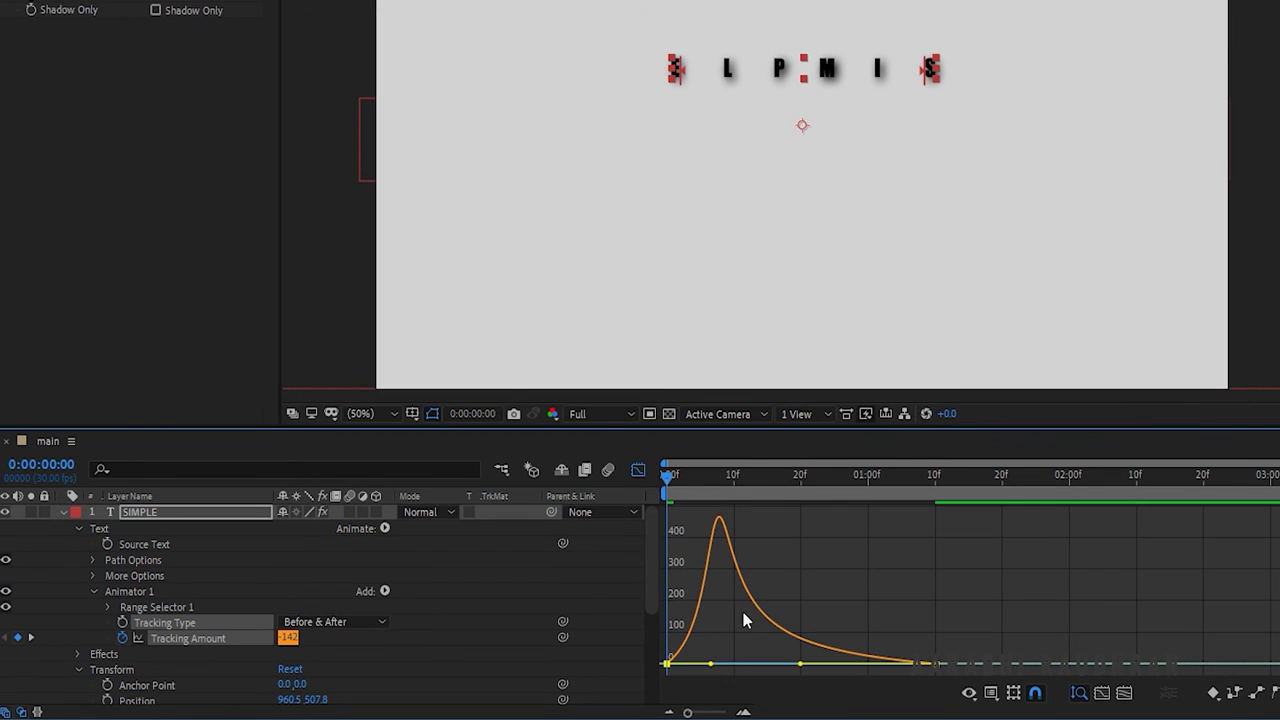
drag(712, 664, 812, 673)
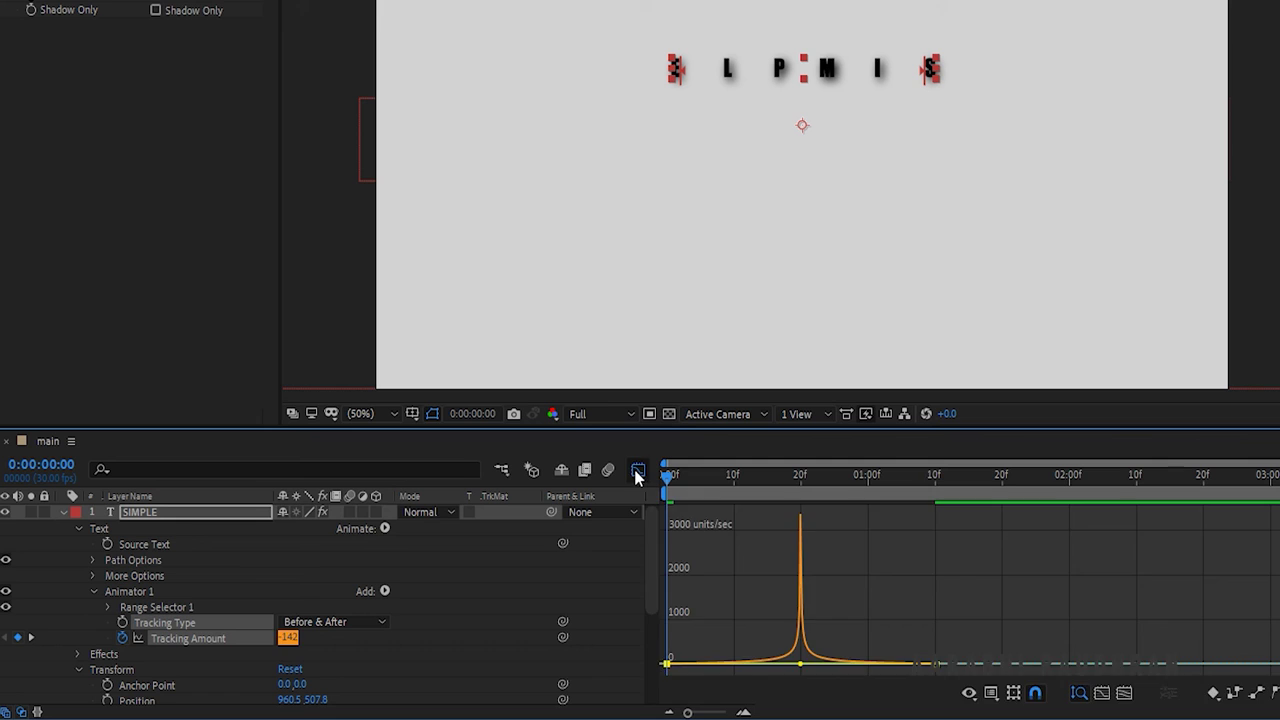
click(638, 470)
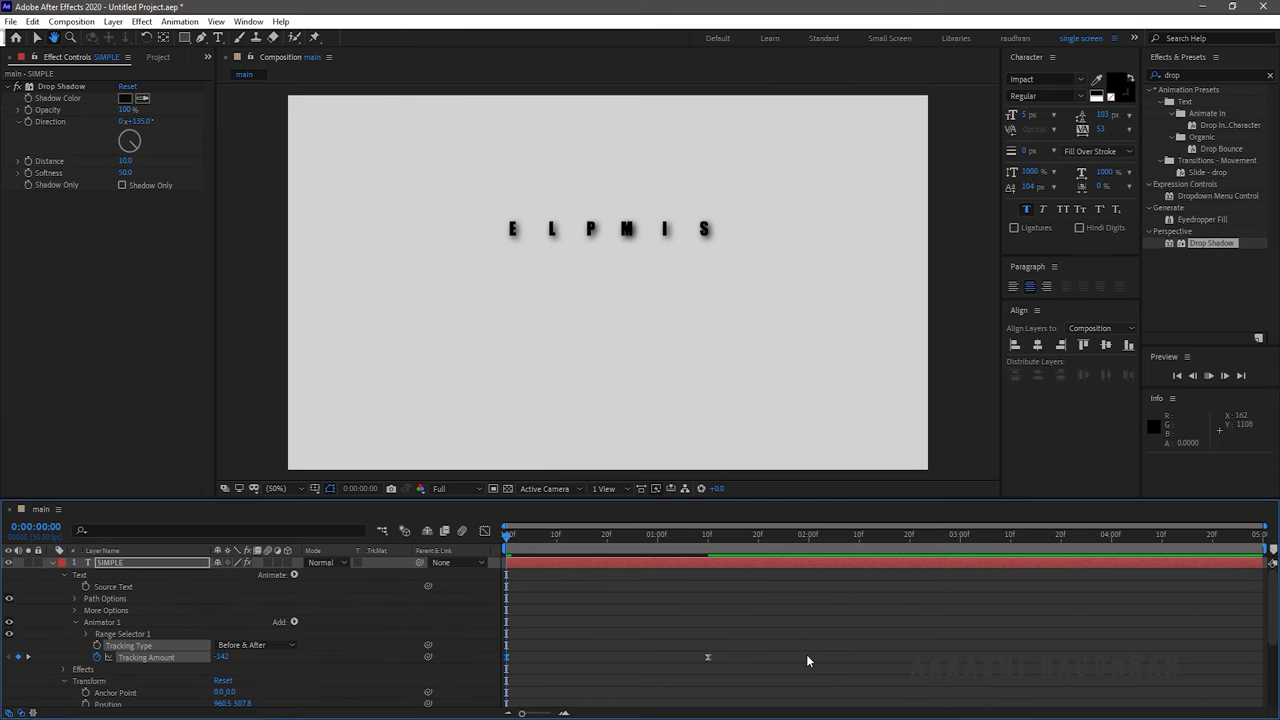
- Preview the SIMPLE SEAMLESS title animation and return to the first frame
key(space)
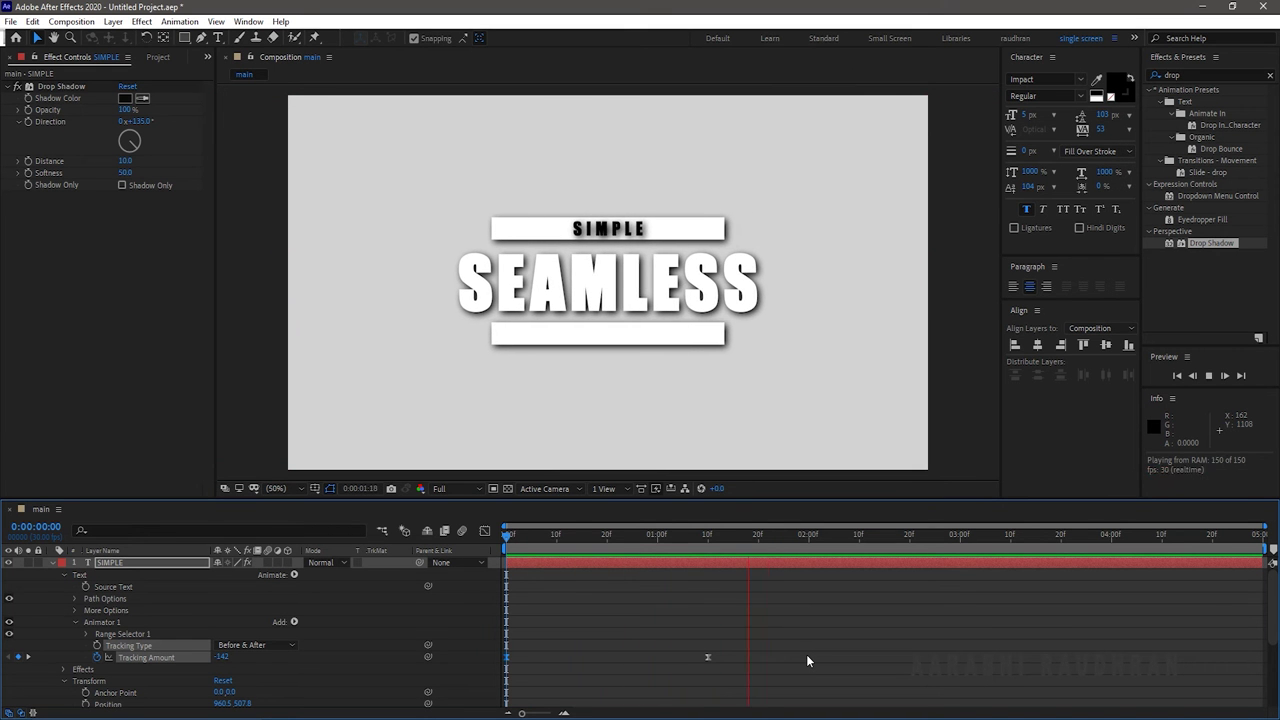
key(space)
key(Home)
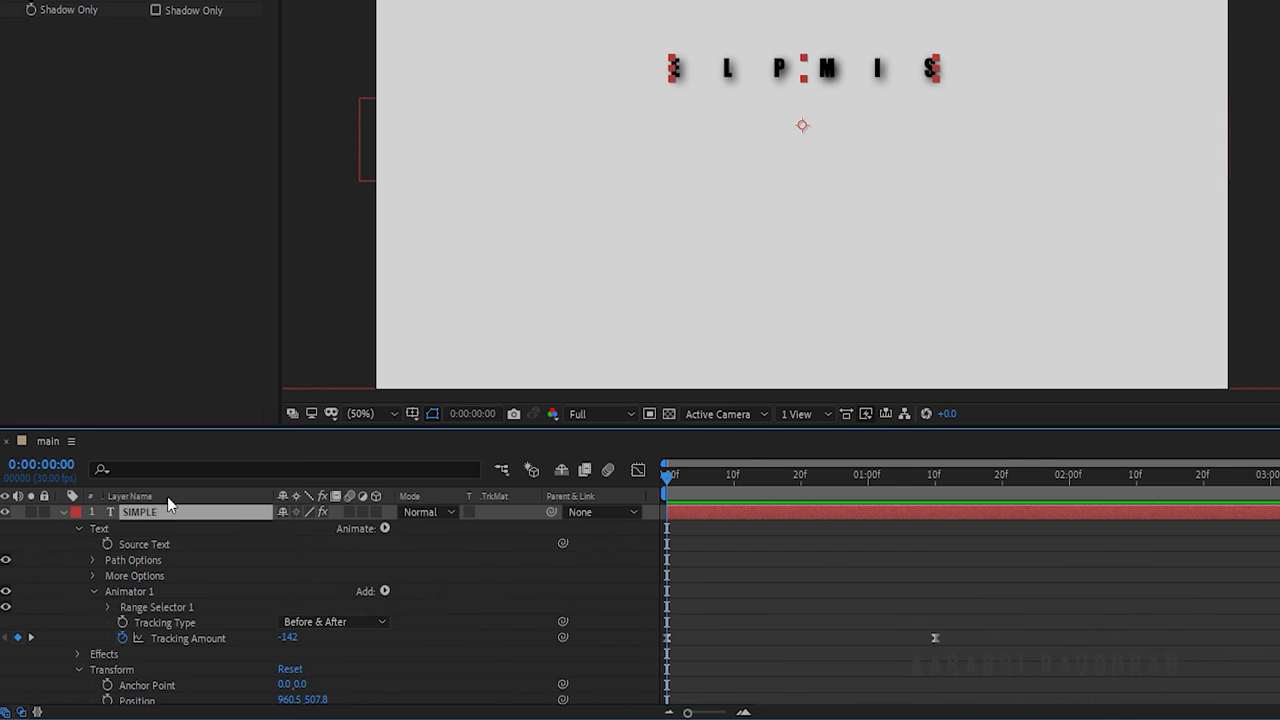
- Keyframe SIMPLE's Opacity from 0% at frame 0 to 100% at 1:10
key(t)
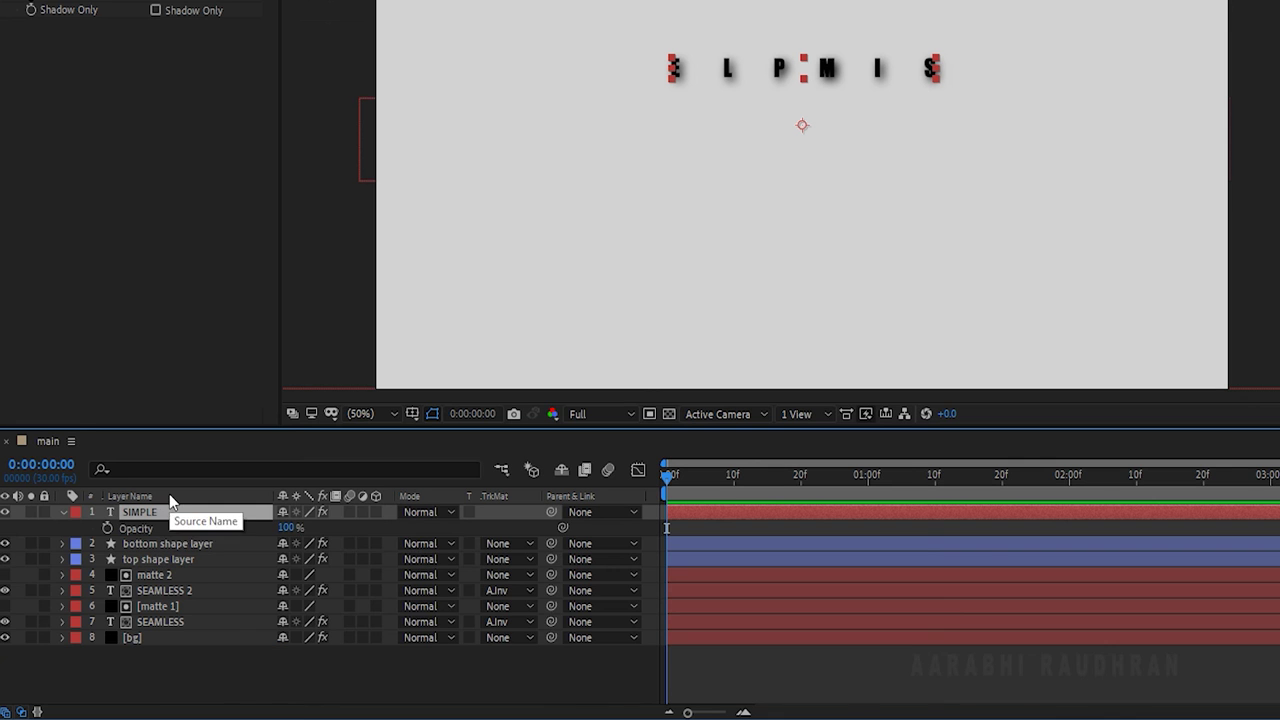
click(108, 527)
click(287, 527)
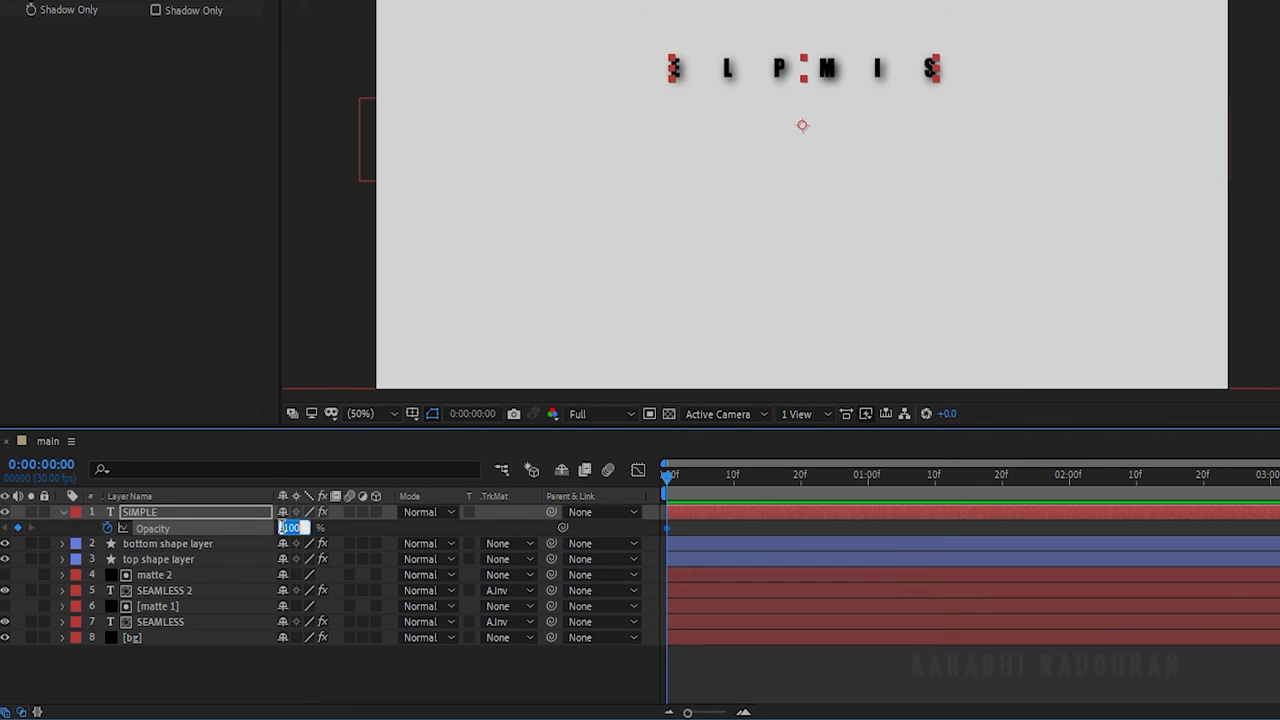
text(0)
key(Return)
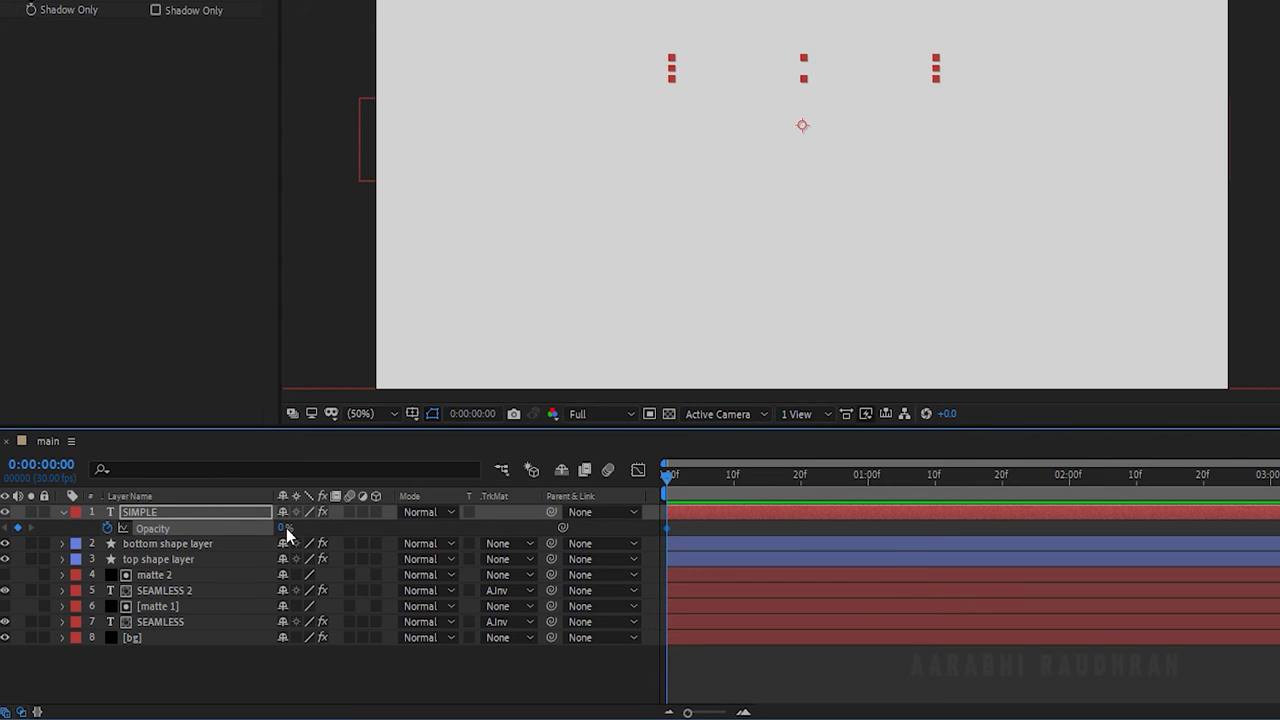
click(940, 481)
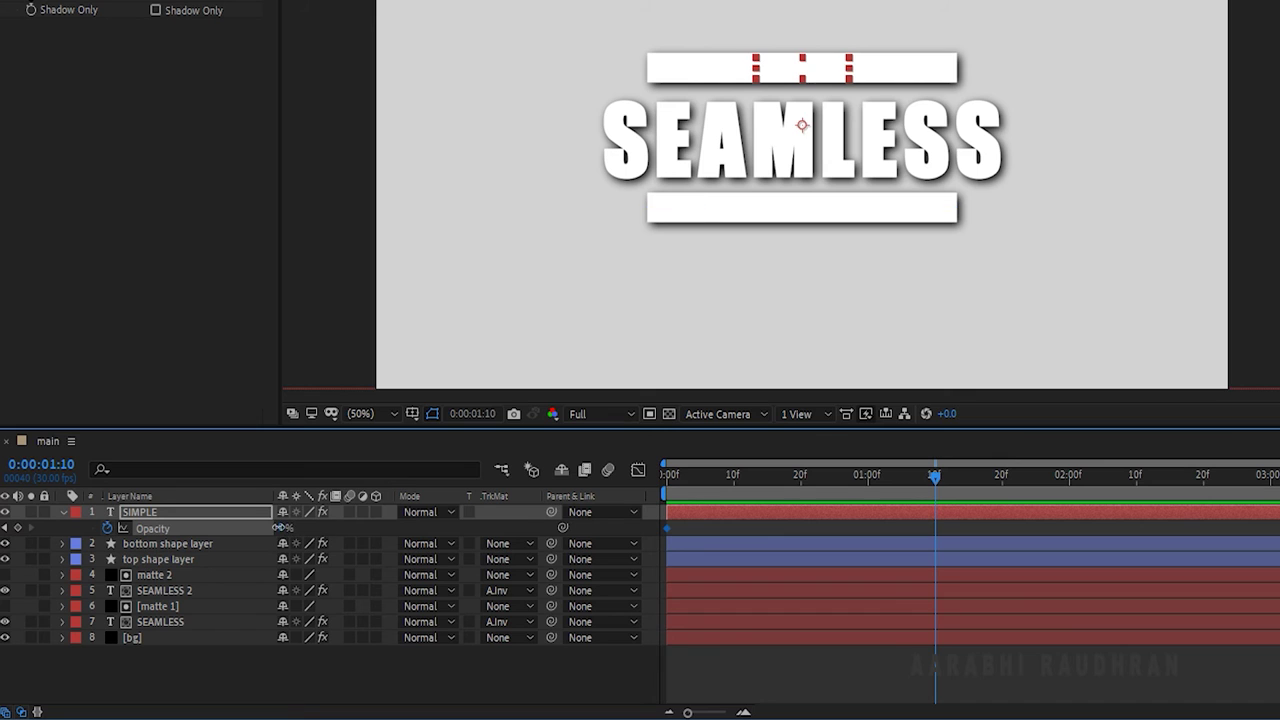
drag(281, 527, 527, 527)
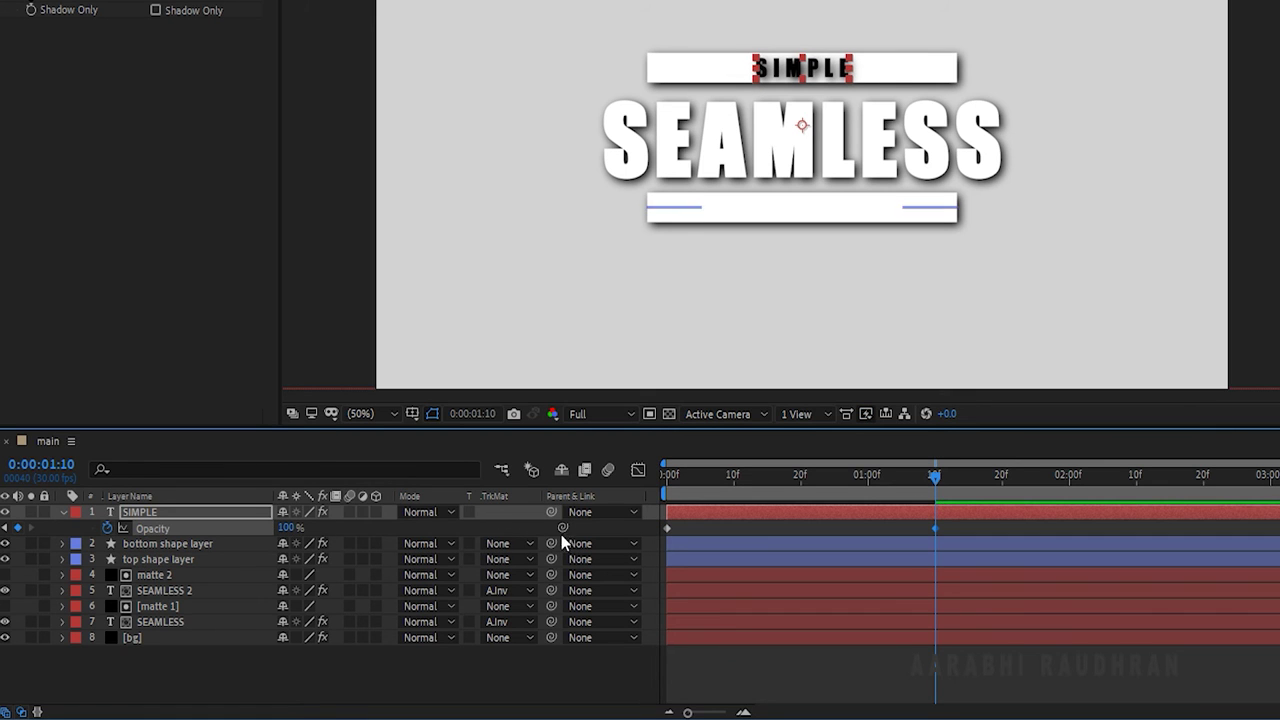
- Select both opacity keyframes and sharpen their ease in the speed graph
shift+click(667, 527)
click(639, 471)
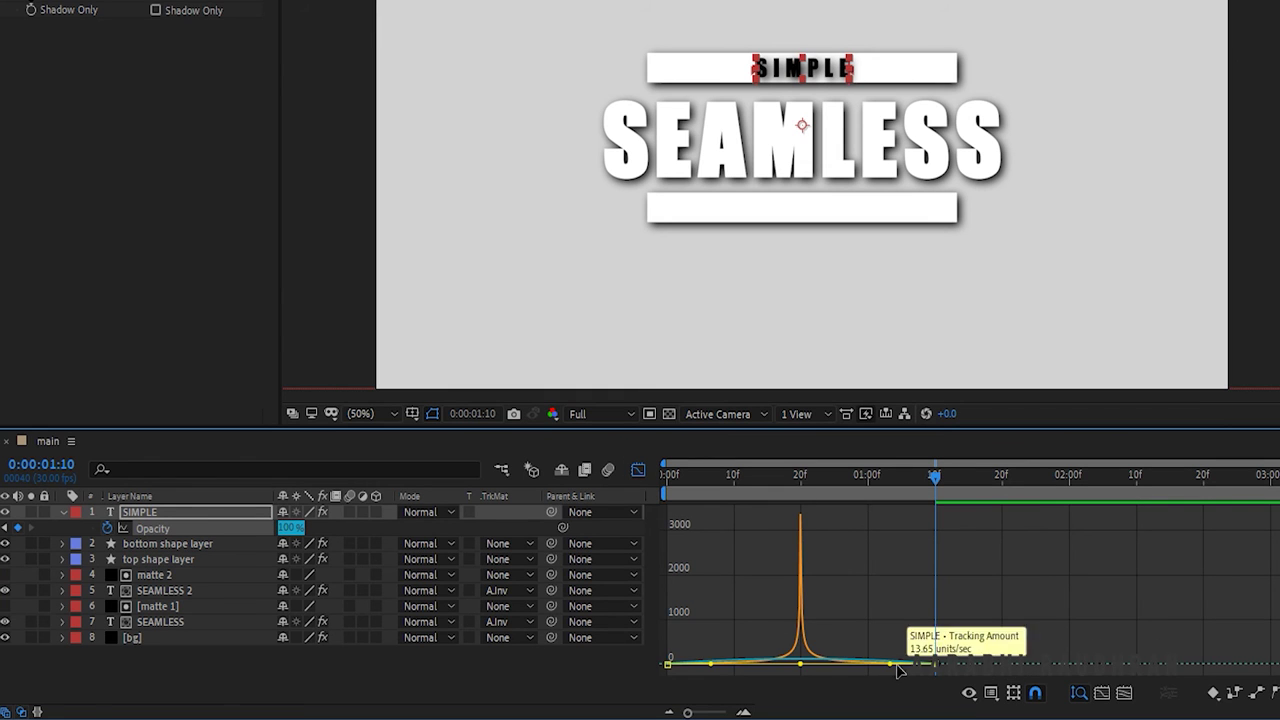
drag(905, 668, 803, 664)
- Leave the Graph Editor and preview the title animation
click(639, 471)
click(1195, 639)
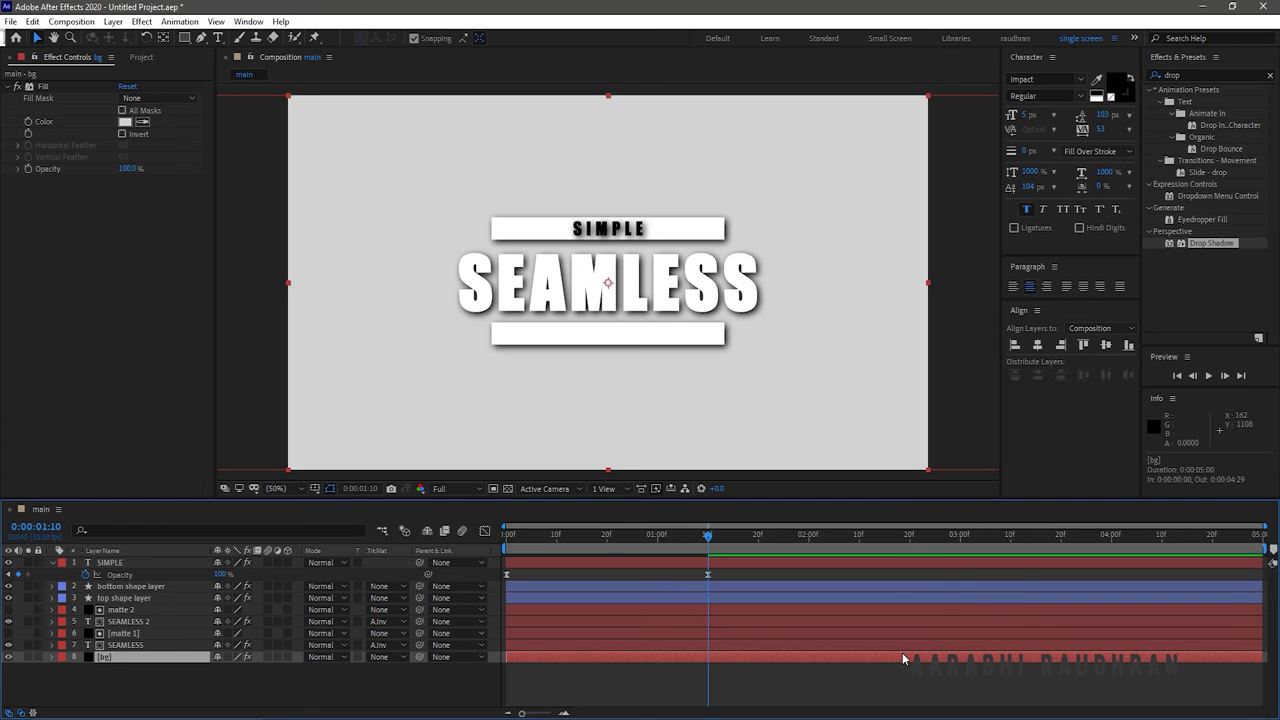
key(space)
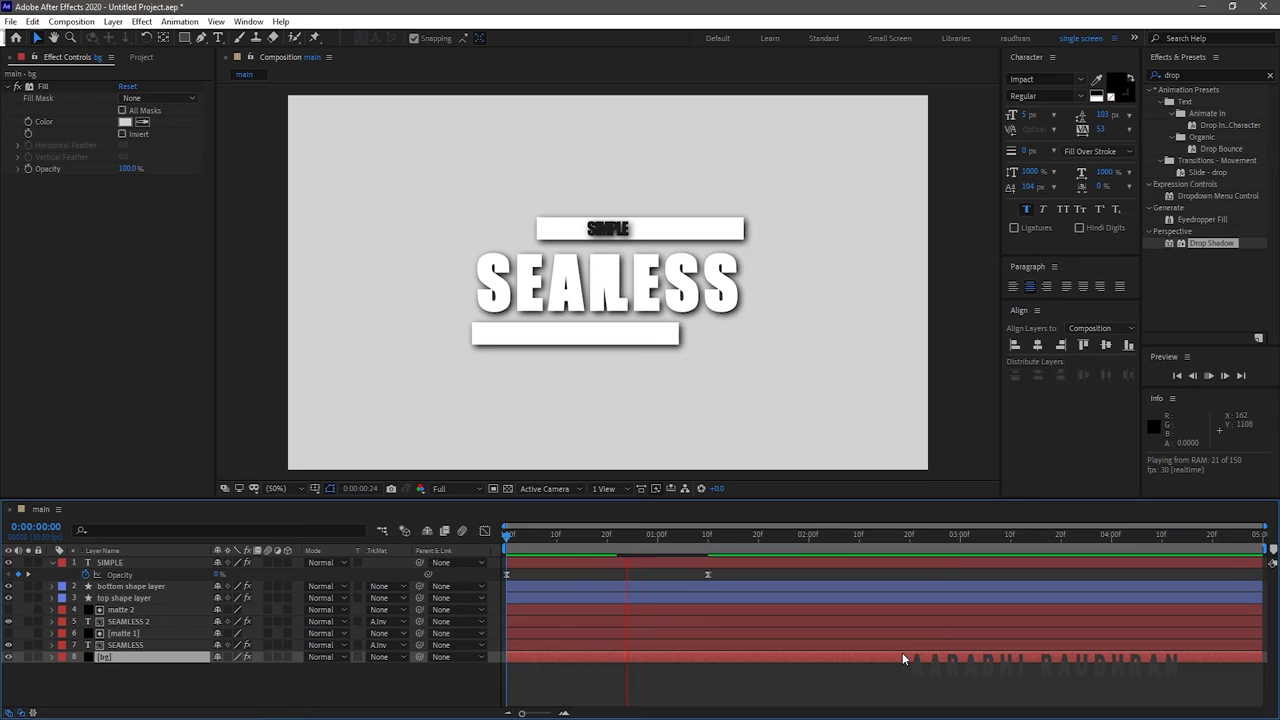
key(space)
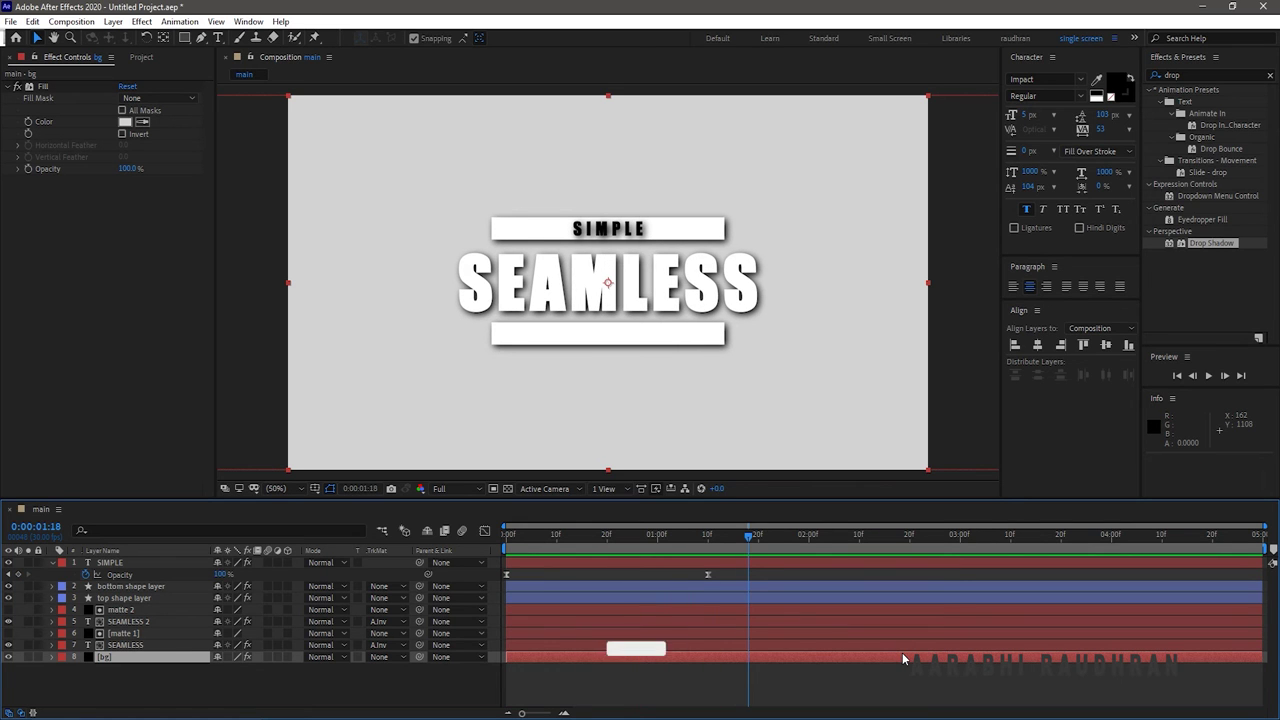
- Replay the preview twice more, then return to frame 0 and select SIMPLE
key(space)
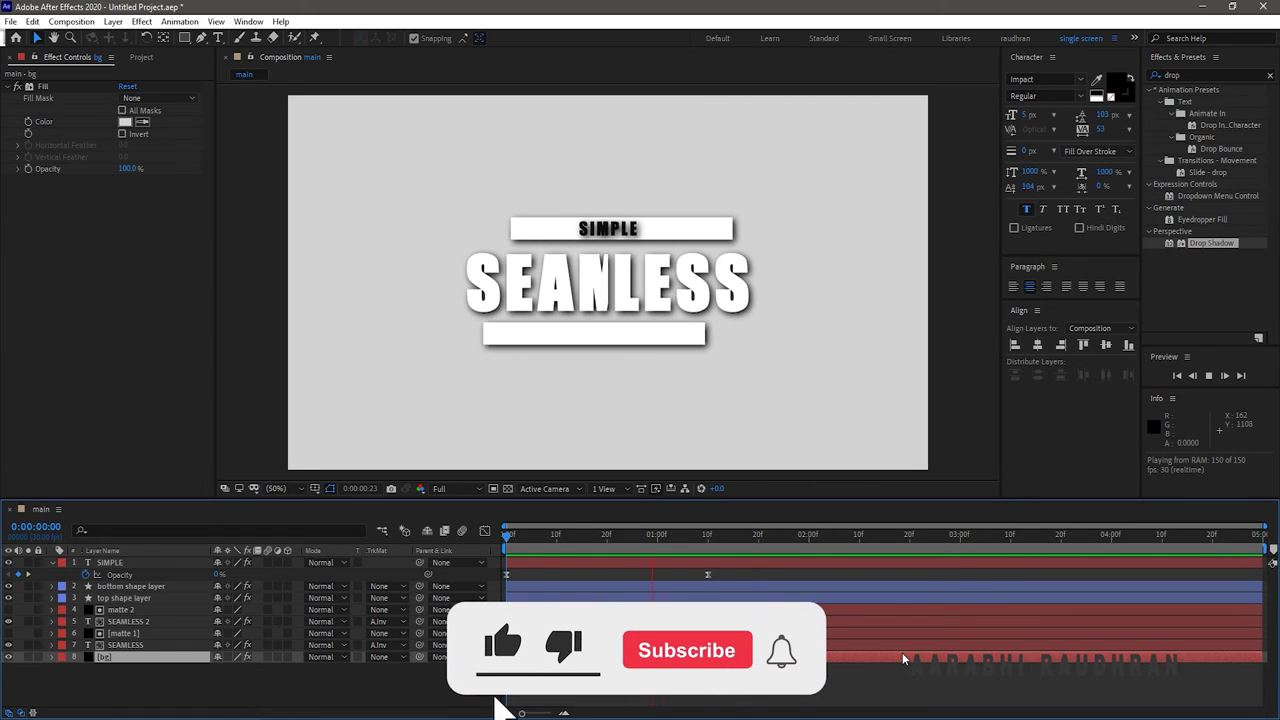
key(space)
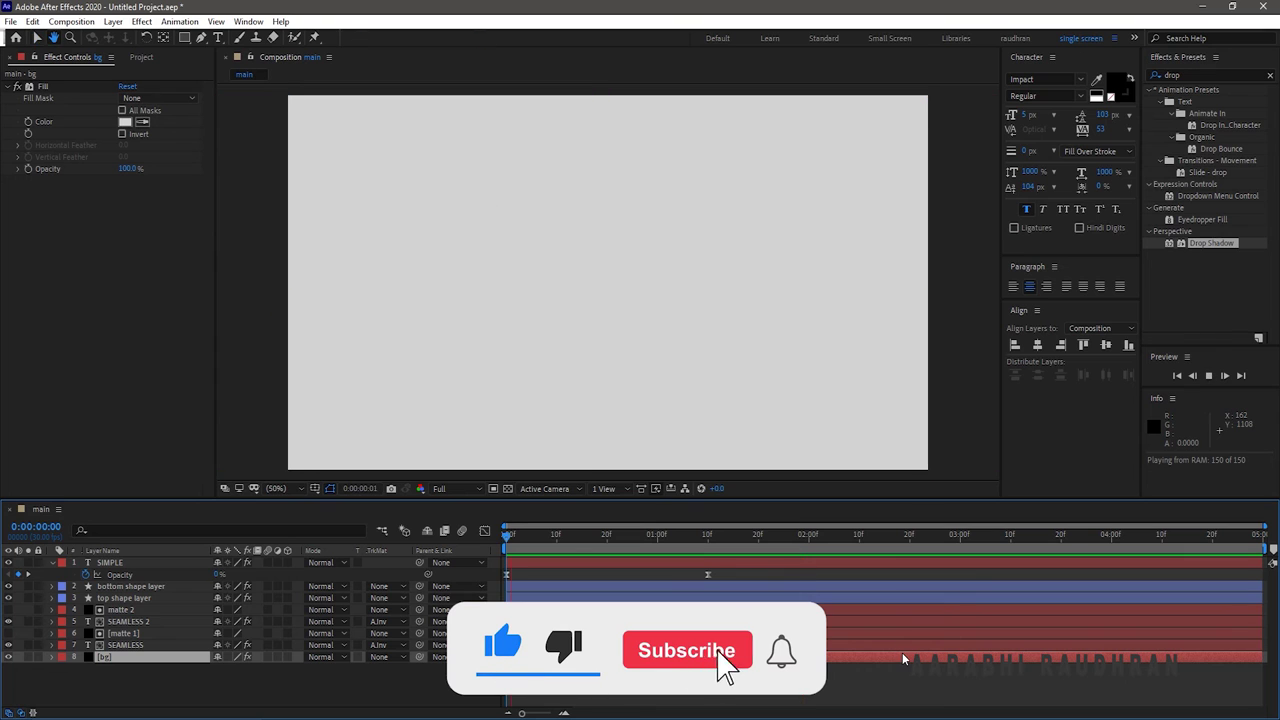
key(space)
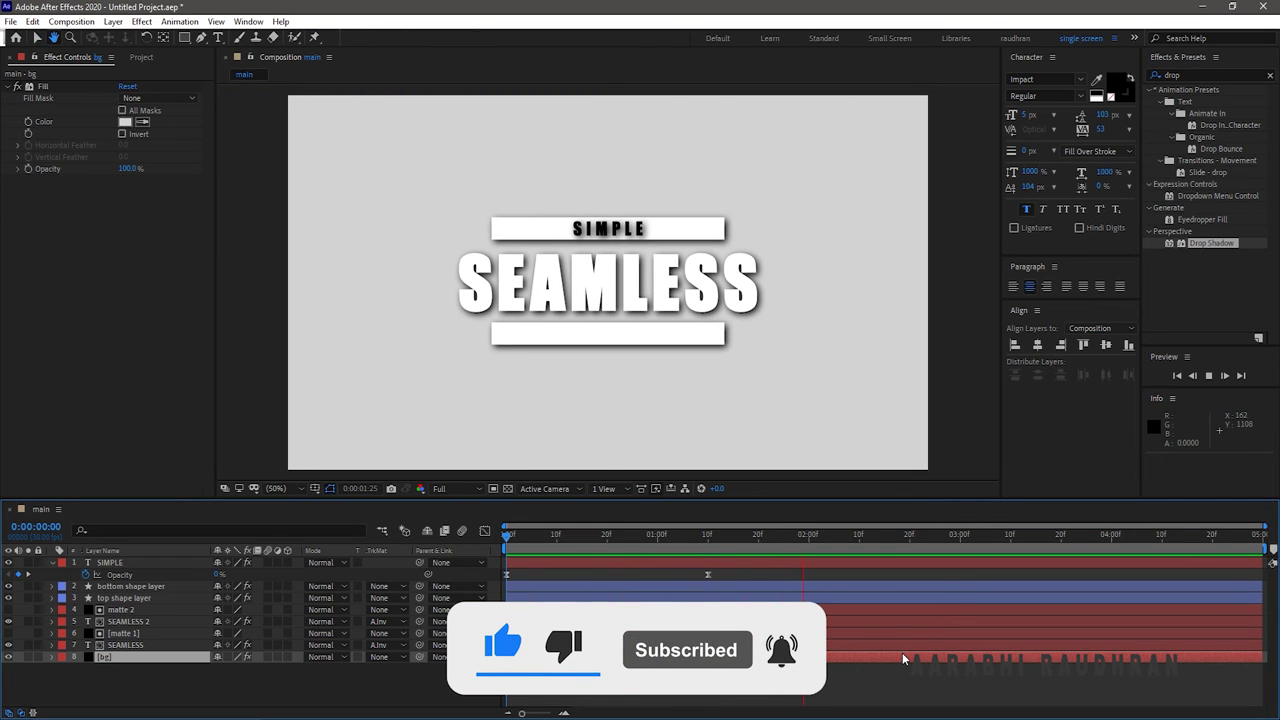
key(space)
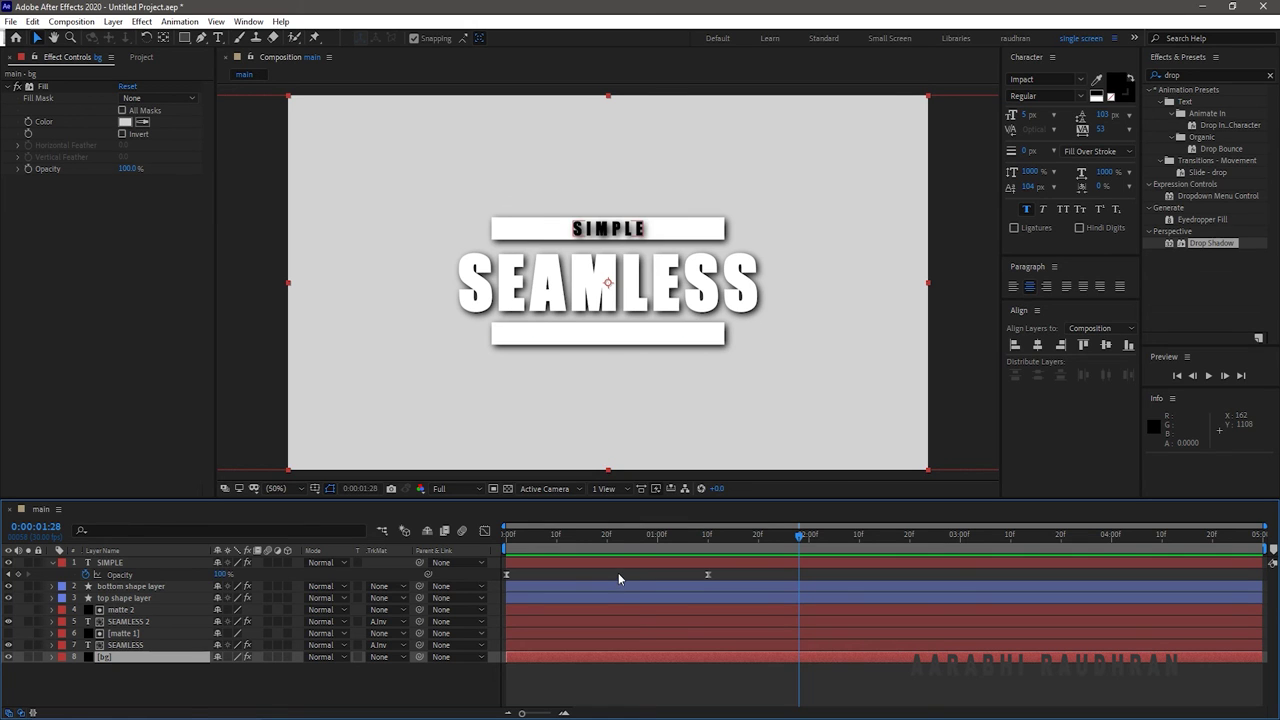
key(Home)
click(114, 564)
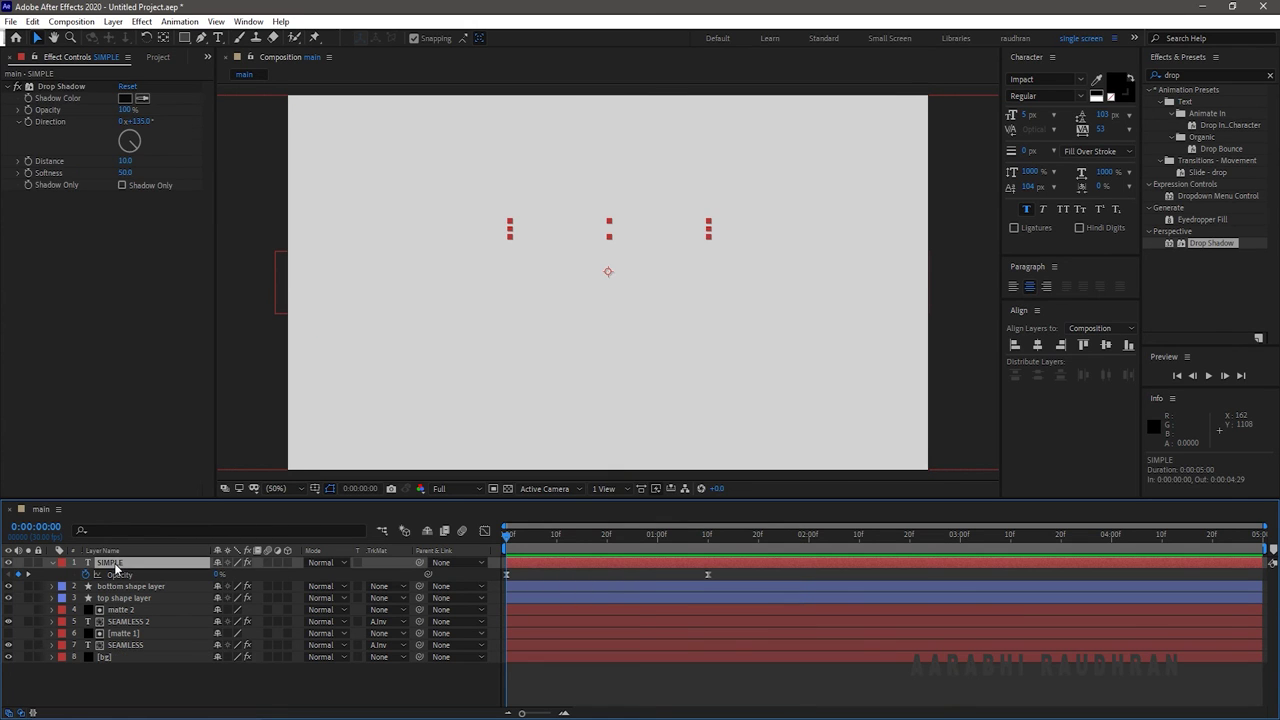
- Set SIMPLE's starting Tracking Amount to 0 at frame 0 and preview the revised animation
key(u)
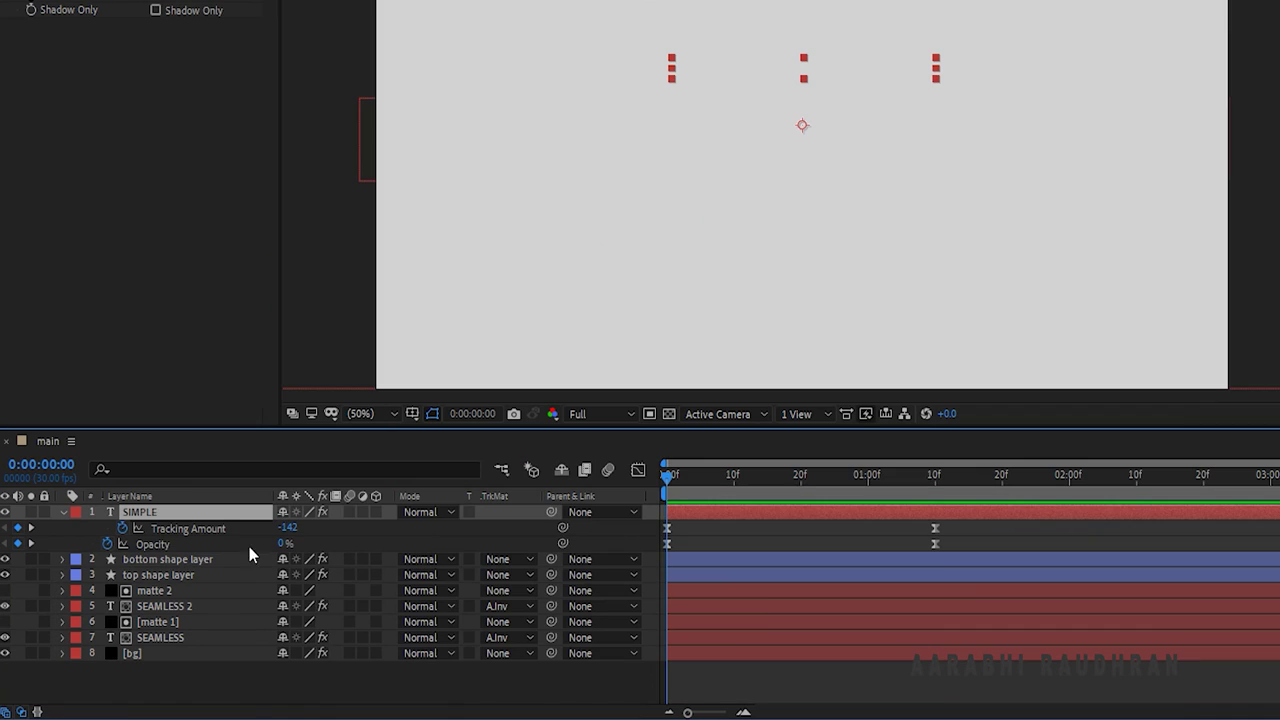
drag(292, 530, 295, 530)
drag(807, 478, 611, 479)
click(288, 527)
text(0)
key(Return)
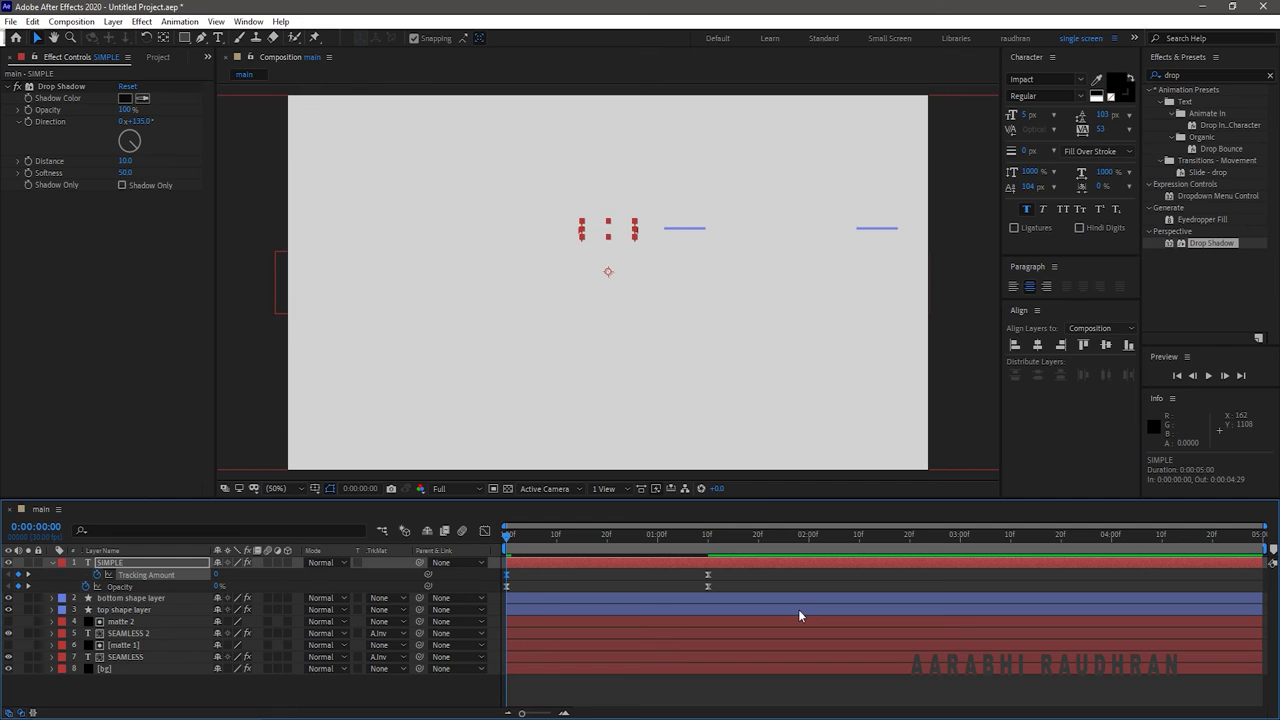
key(space)
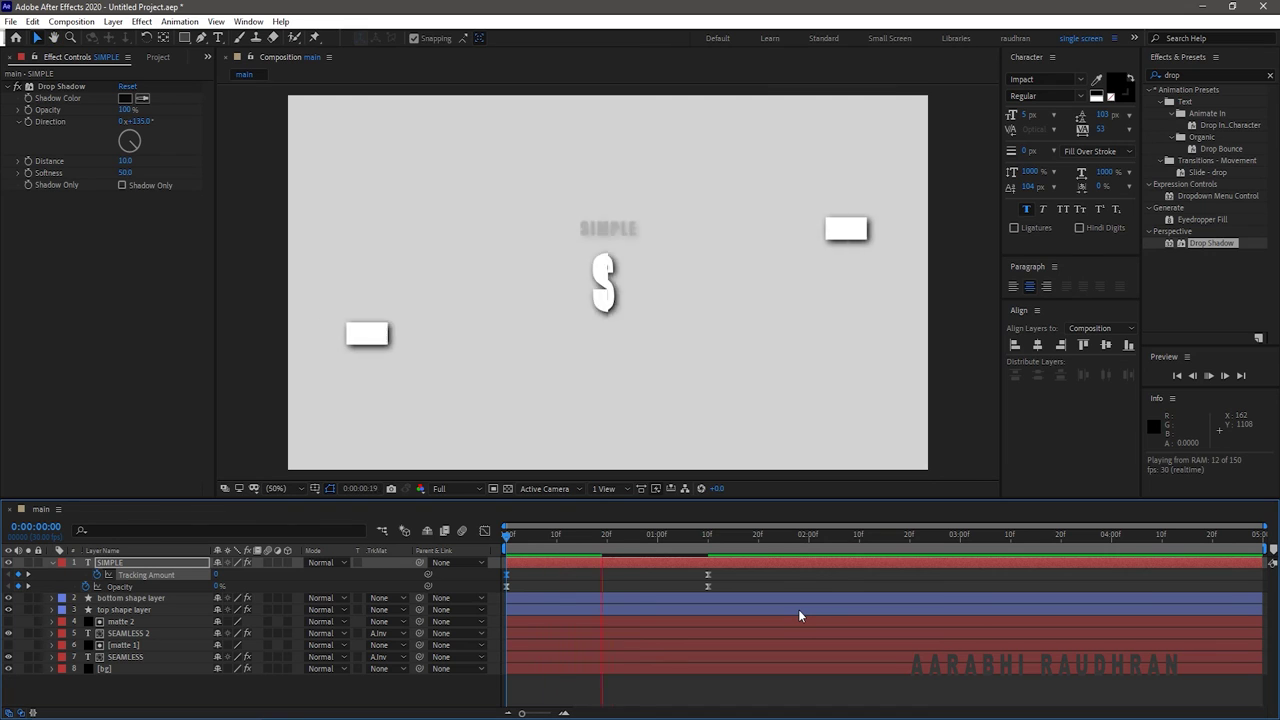
key(space)
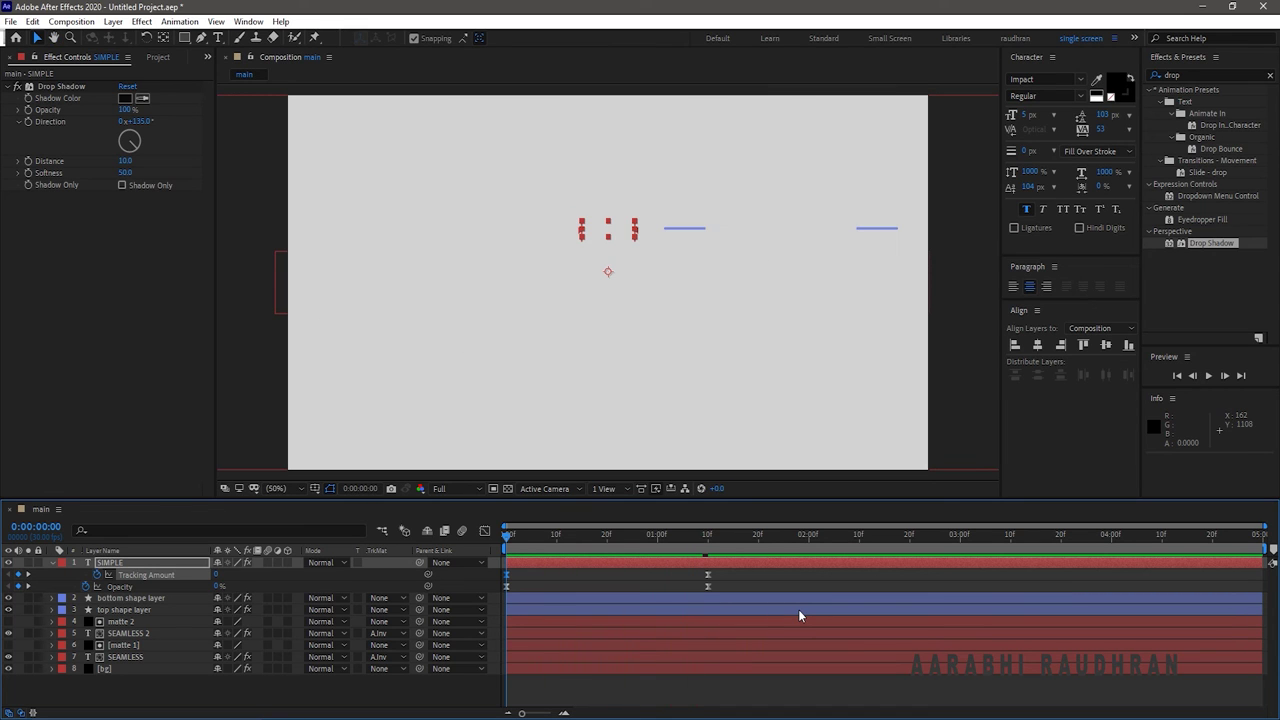
- Keyframe SIMPLE's Position at 1:10 and shift it left to 84.5, 507.8 at frame 0
click(51, 563)
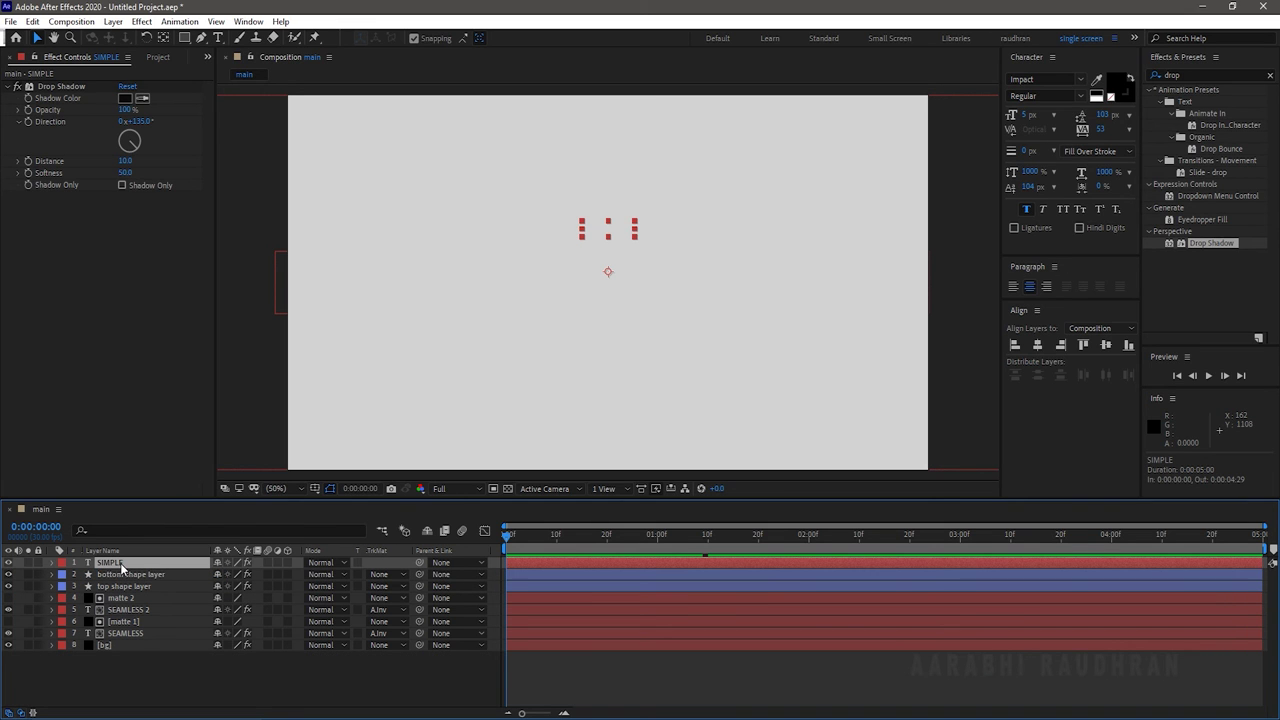
key(p)
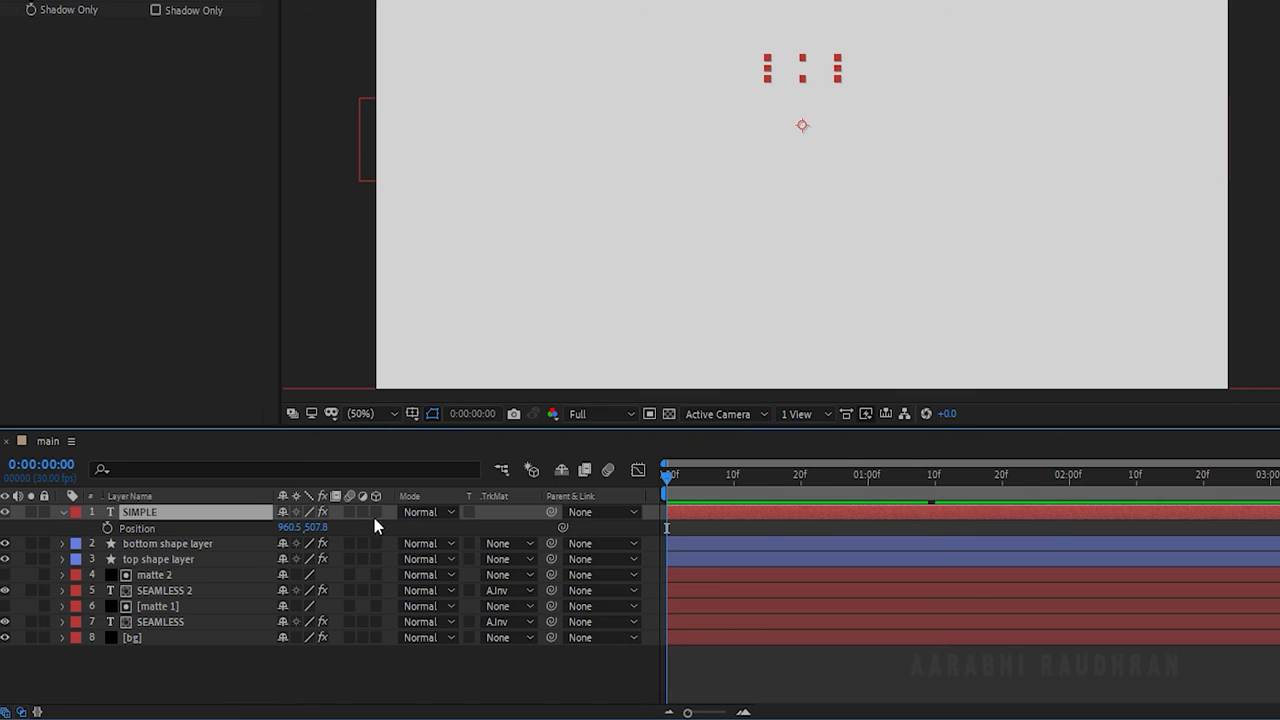
click(939, 479)
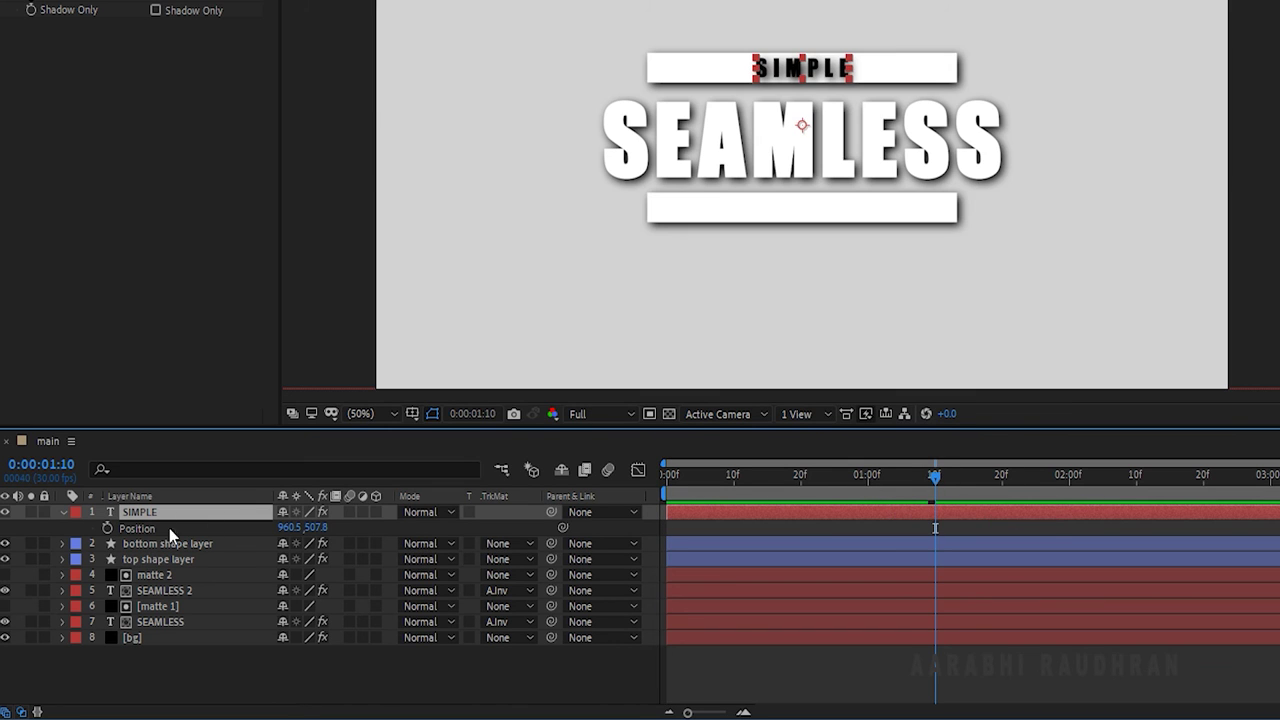
click(107, 528)
key(Home)
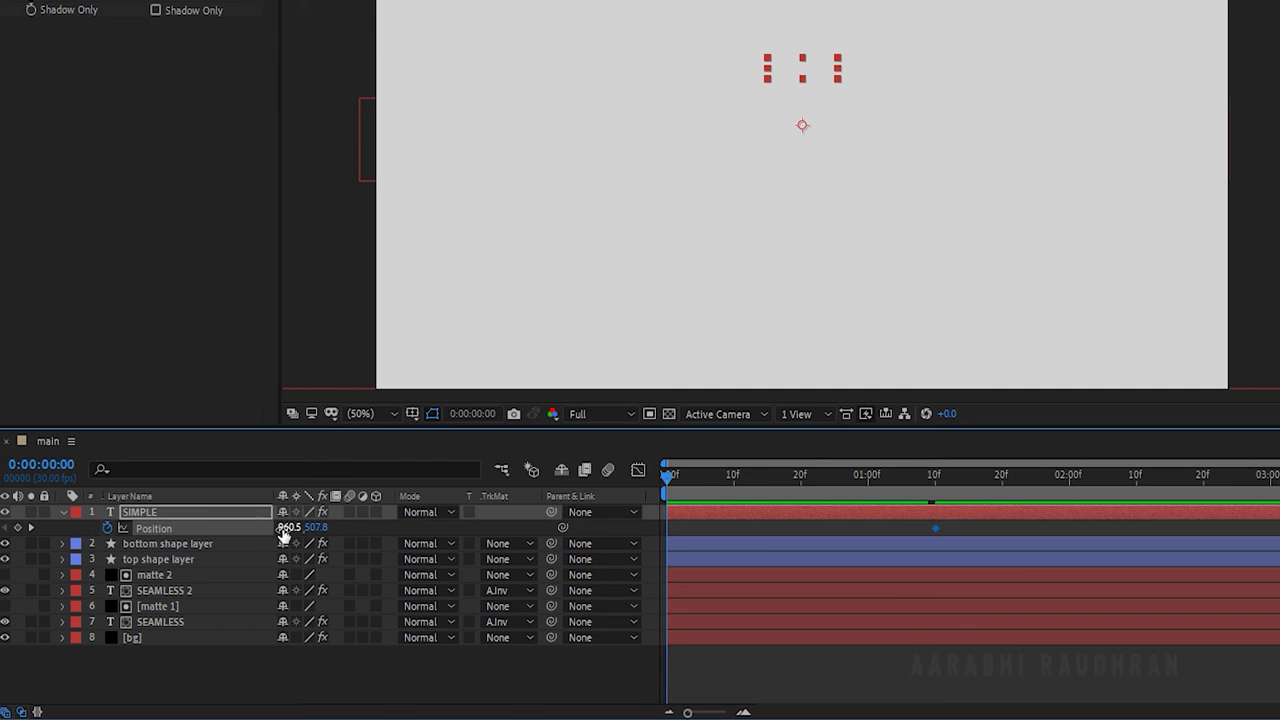
drag(283, 530, 30, 530)
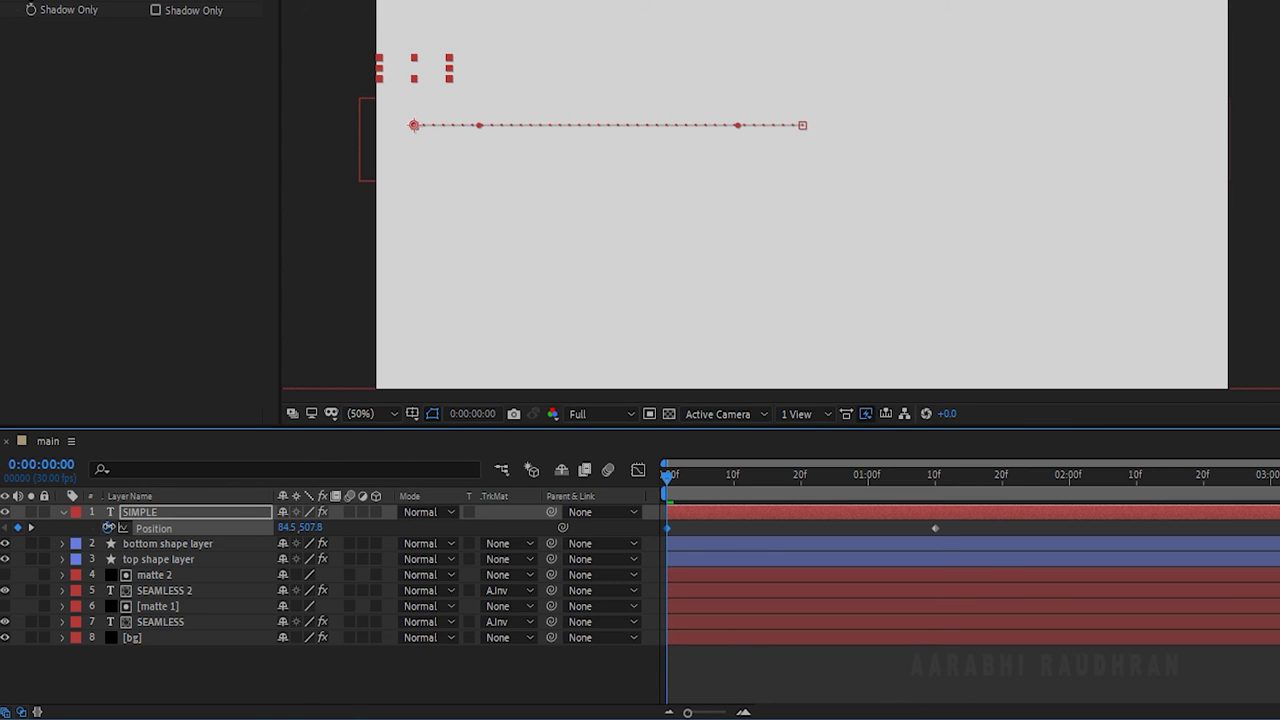
- Give SIMPLE's Position keyframes a sharp 100% influence ease, then start a preview
click(935, 528)
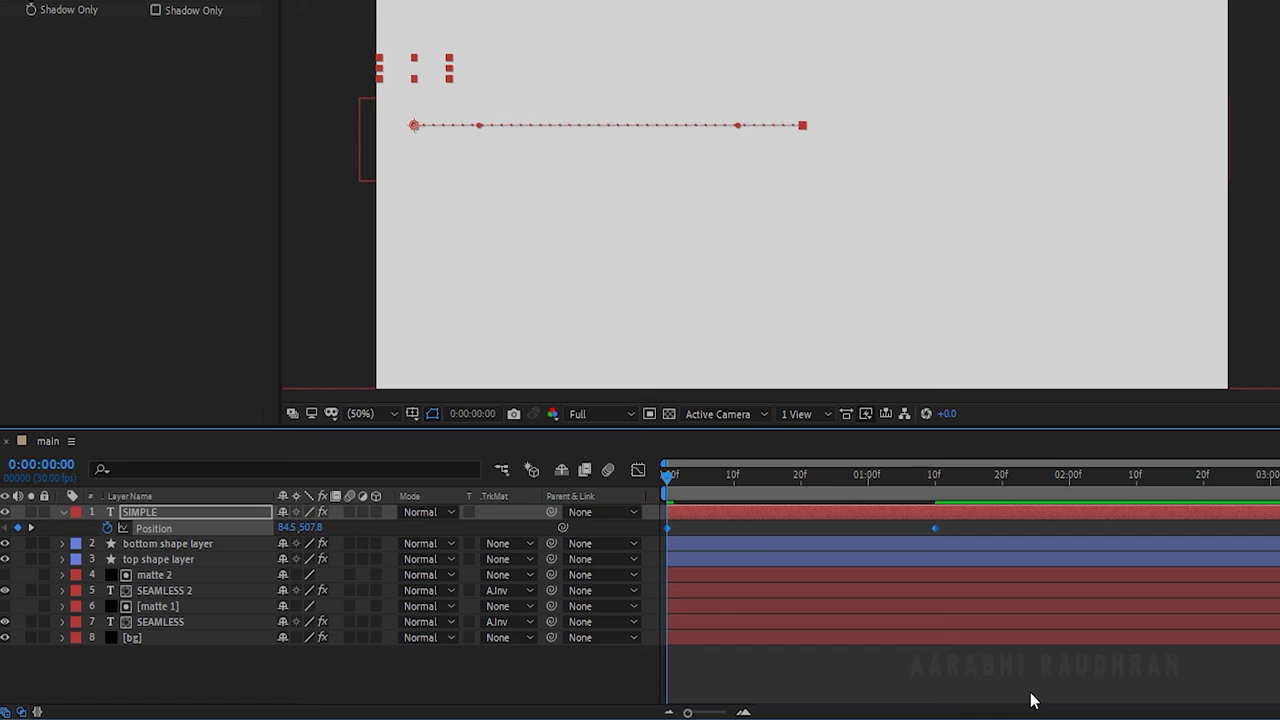
click(639, 471)
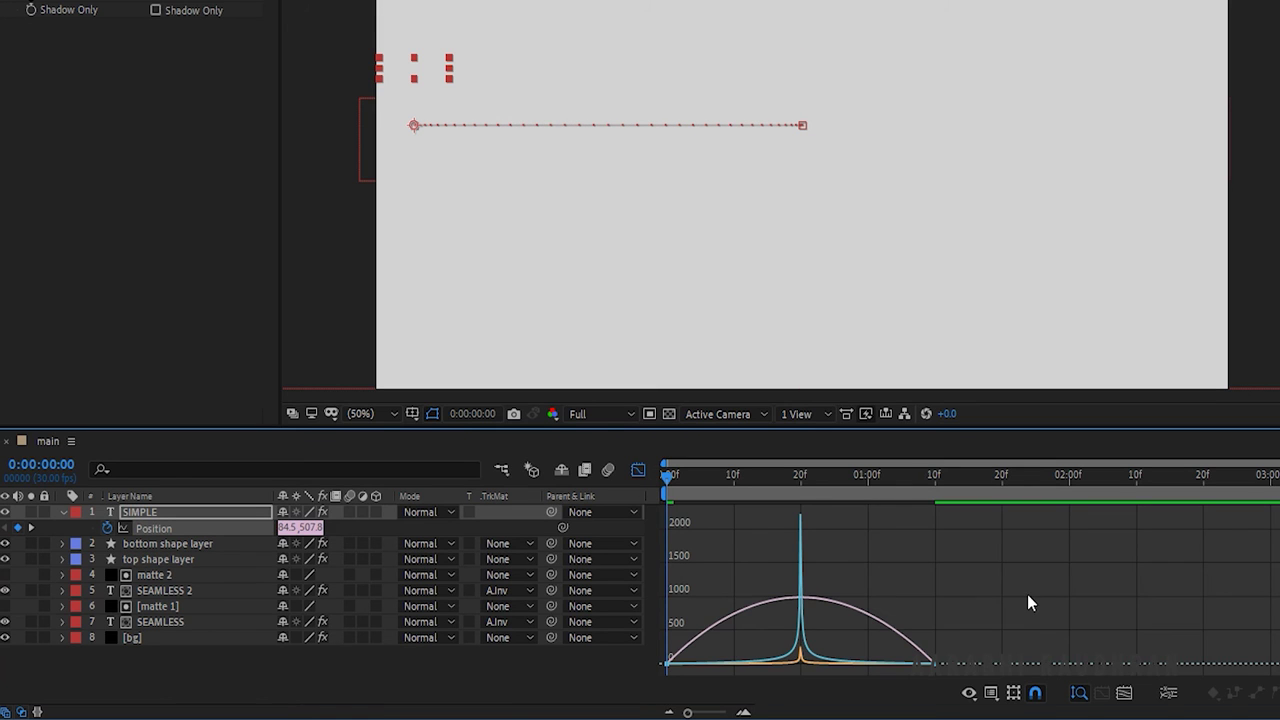
mouse_move(890, 664)
mouse_down()
mouse_move(800, 668)
mouse_move(867, 673)
mouse_up()
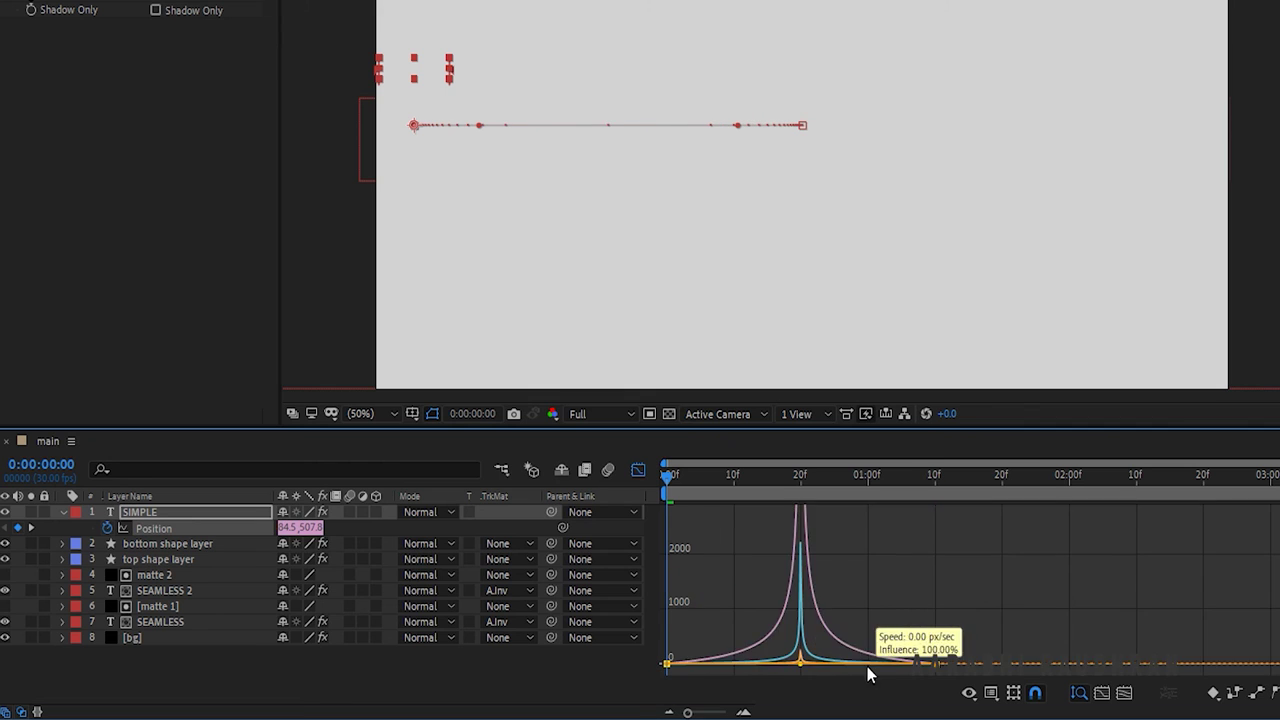
click(639, 471)
click(1183, 688)
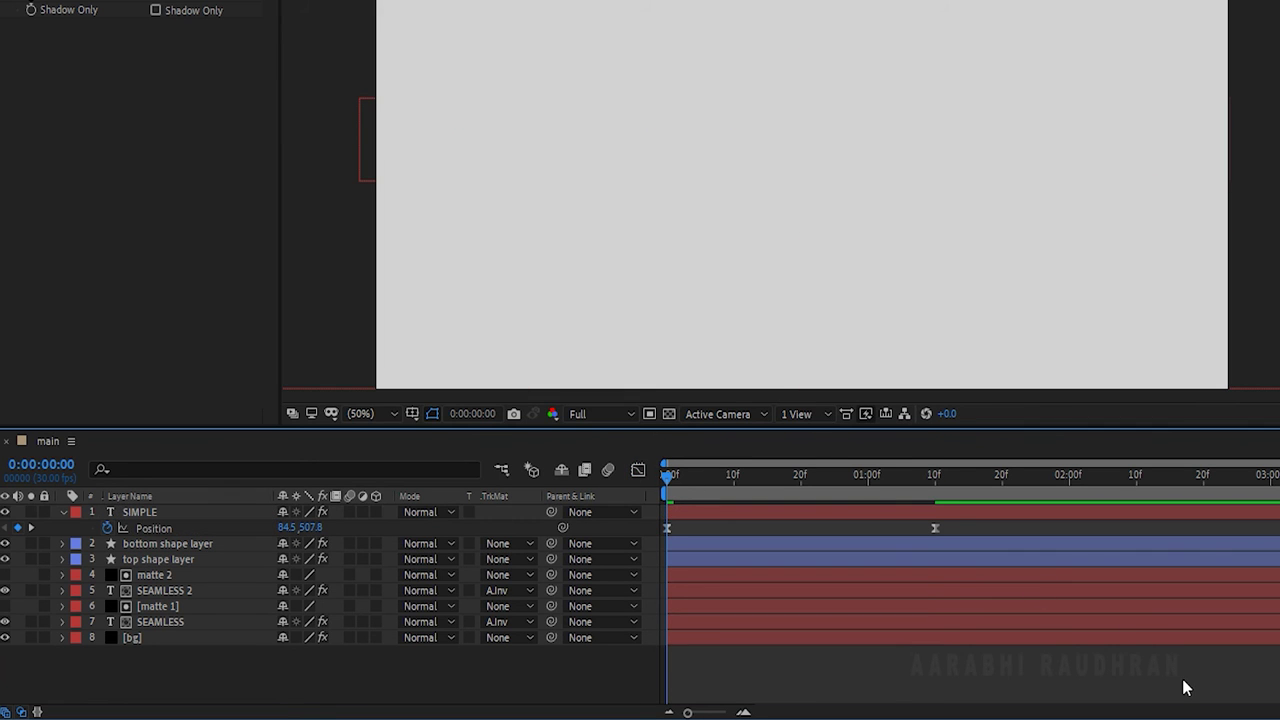
key(space)
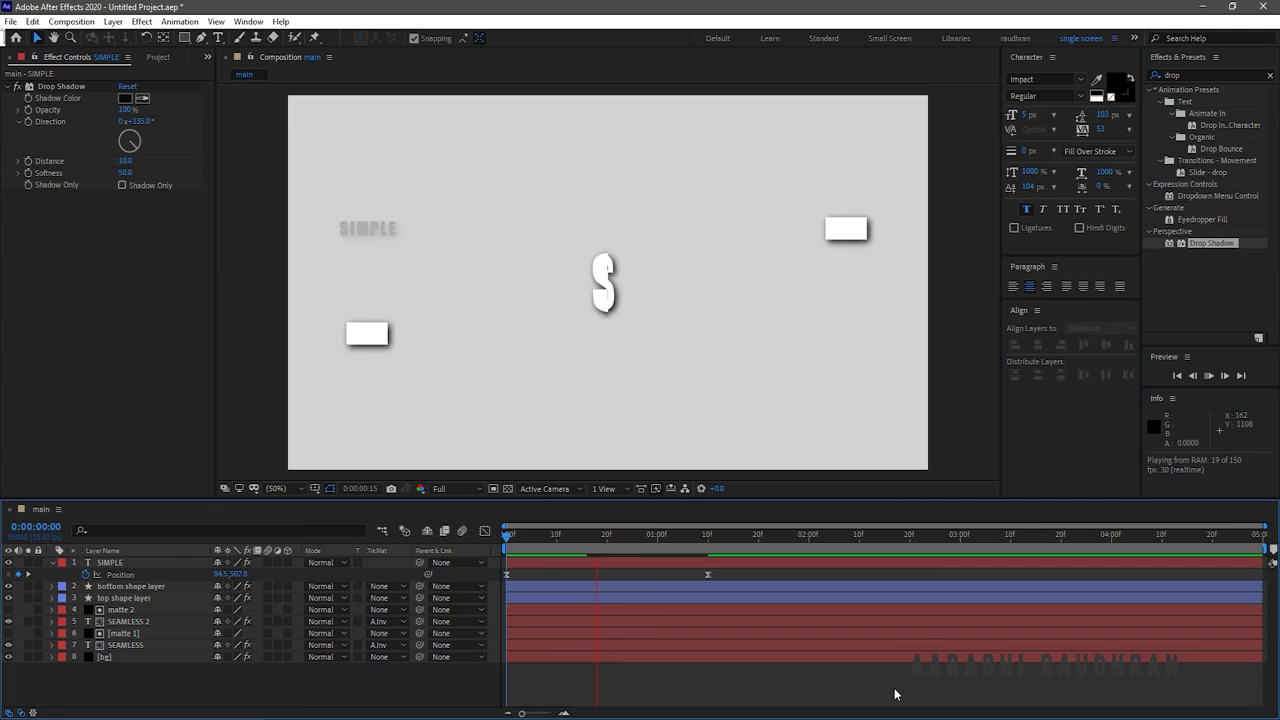
- Replay the preview, stop at 1:18 once titles land, and collapse and reselect SIMPLE
key(space)
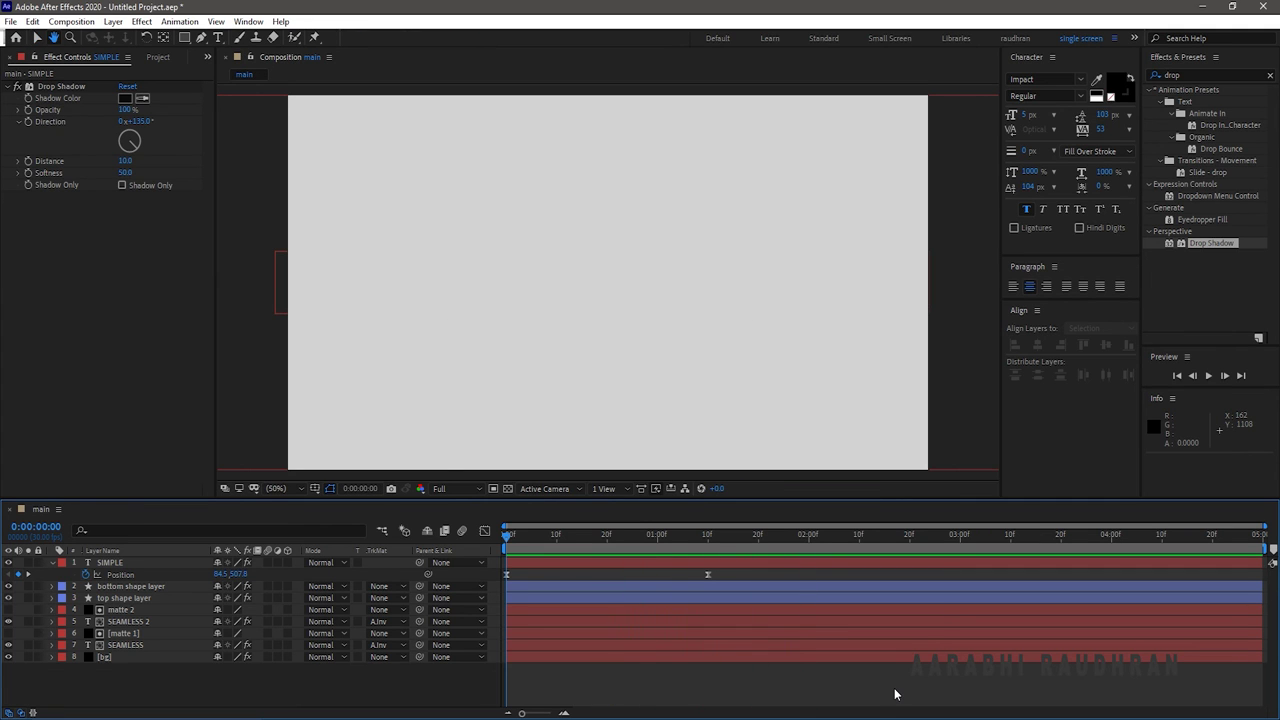
key(space)
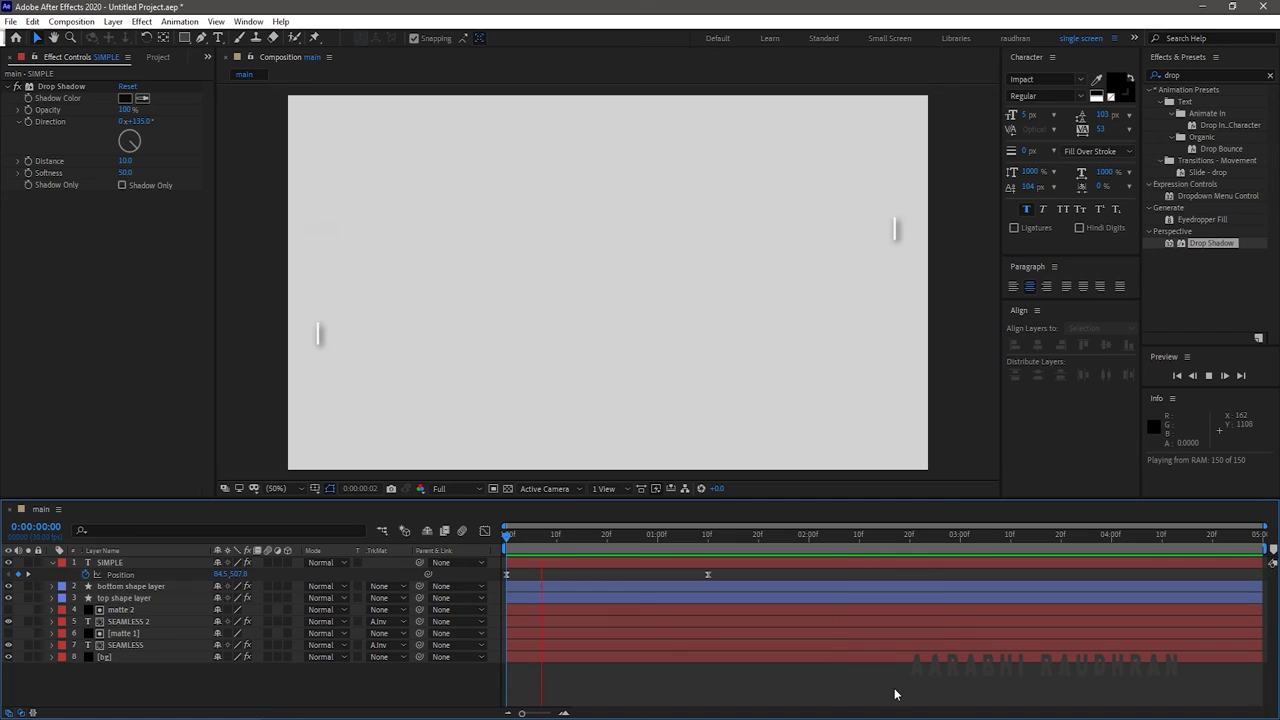
key(space)
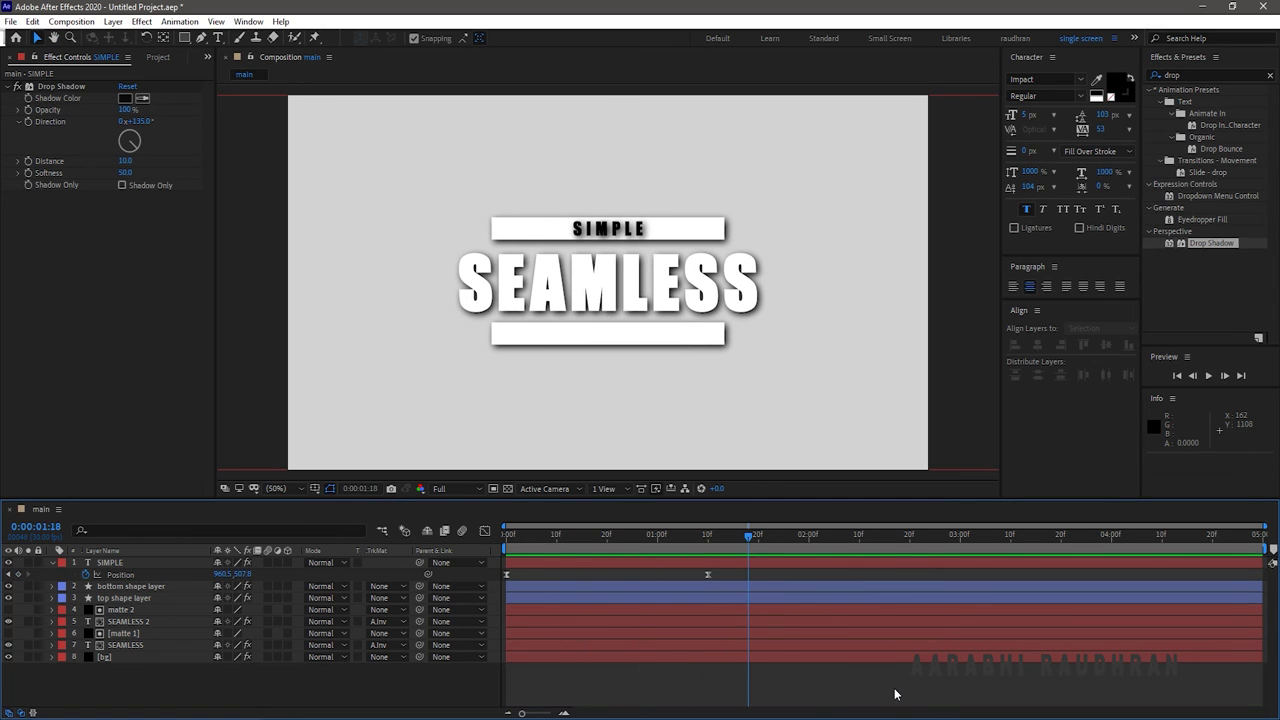
click(53, 563)
click(138, 562)
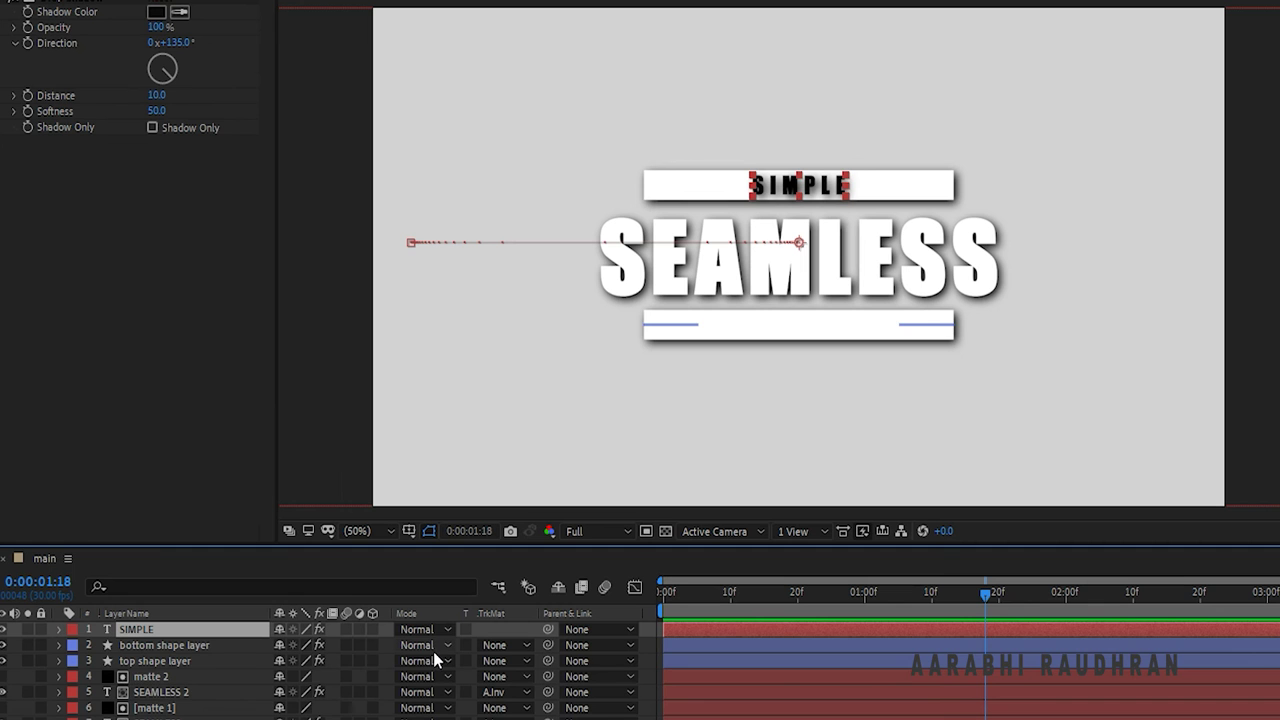
- Duplicate the SIMPLE layer and retype the copy as SMOOTH
key(ctrl+d)
click(160, 632)
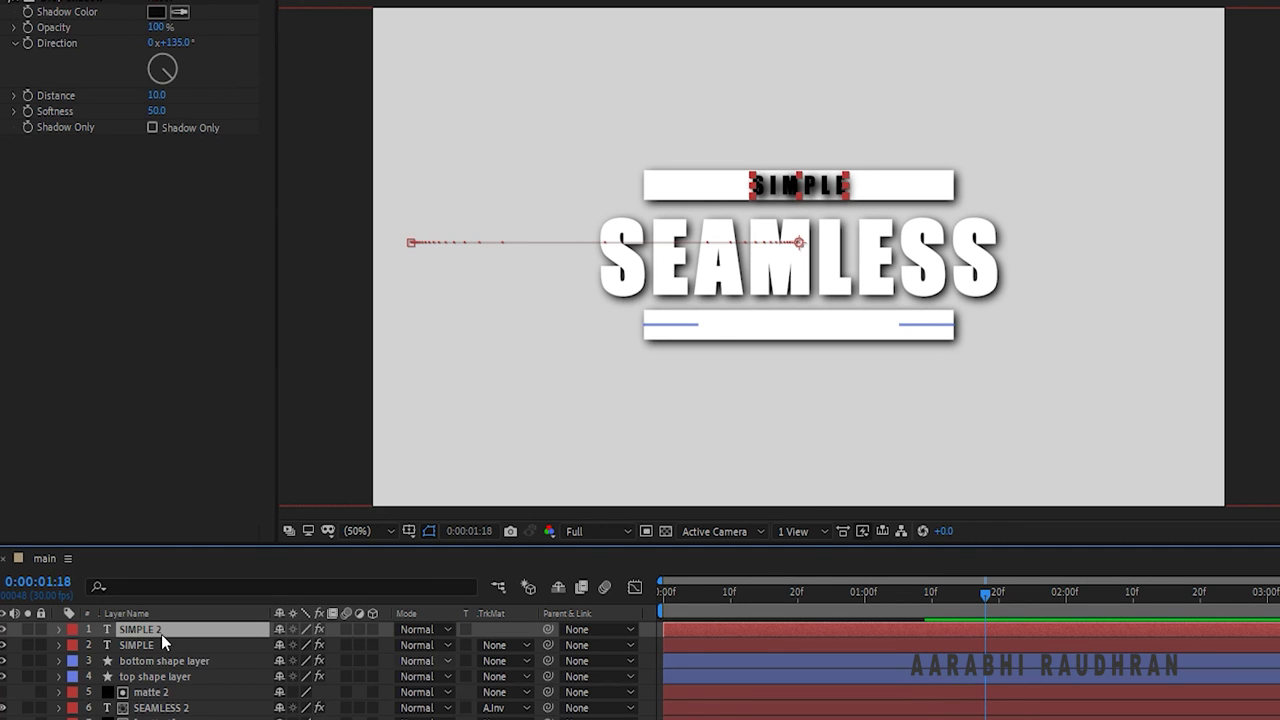
text(SMOOTH)
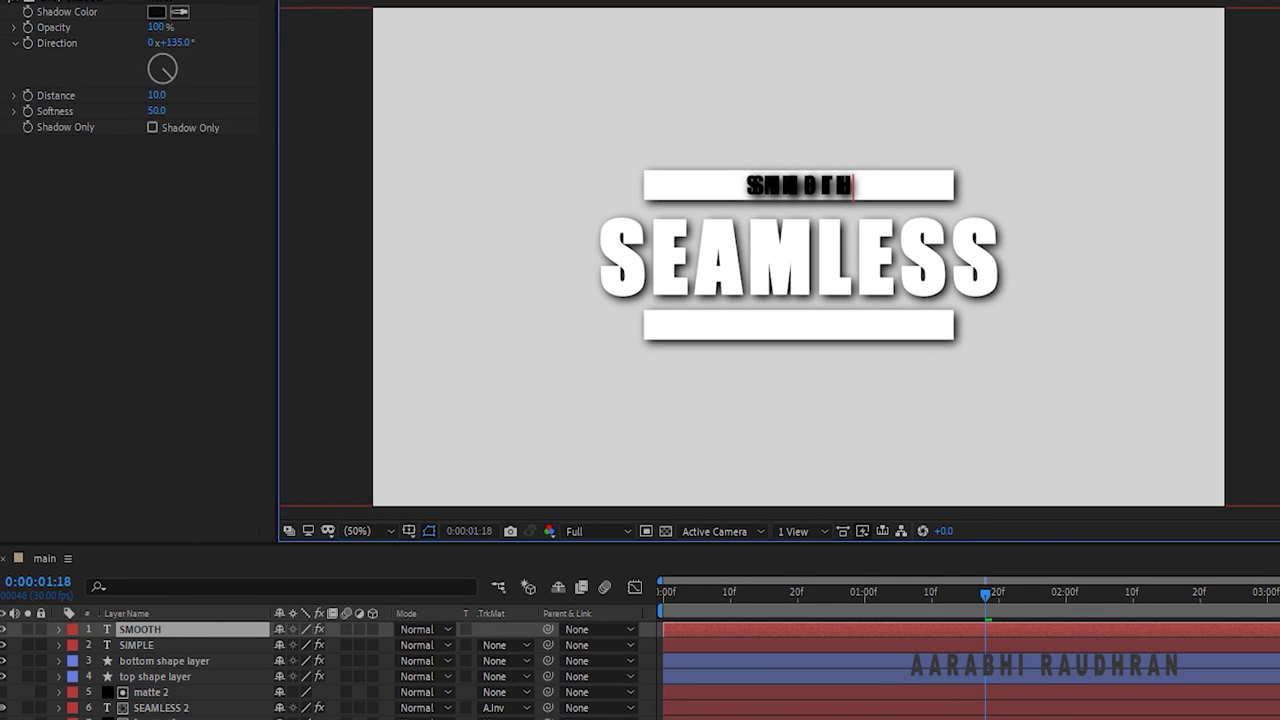
click(152, 628)
- Clear SMOOTH's copied Position keyframes and move it onto the bottom bar at 961.1, 808.8
key(p)
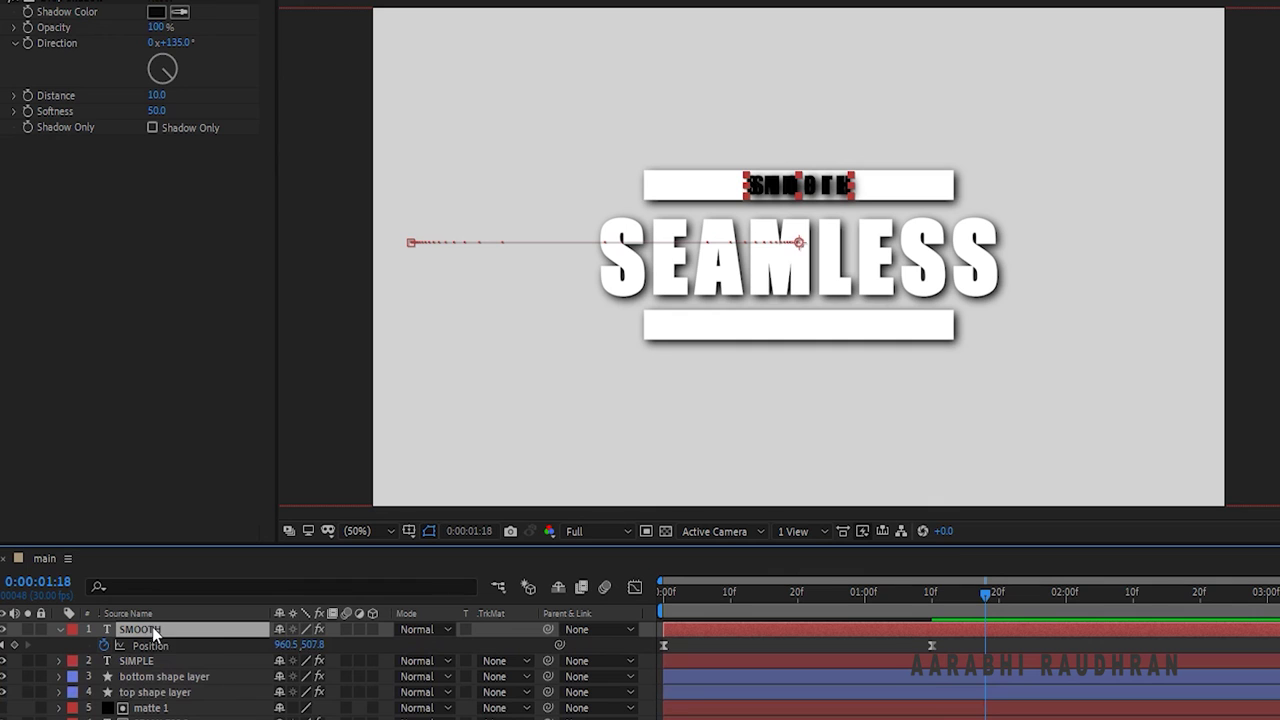
click(104, 645)
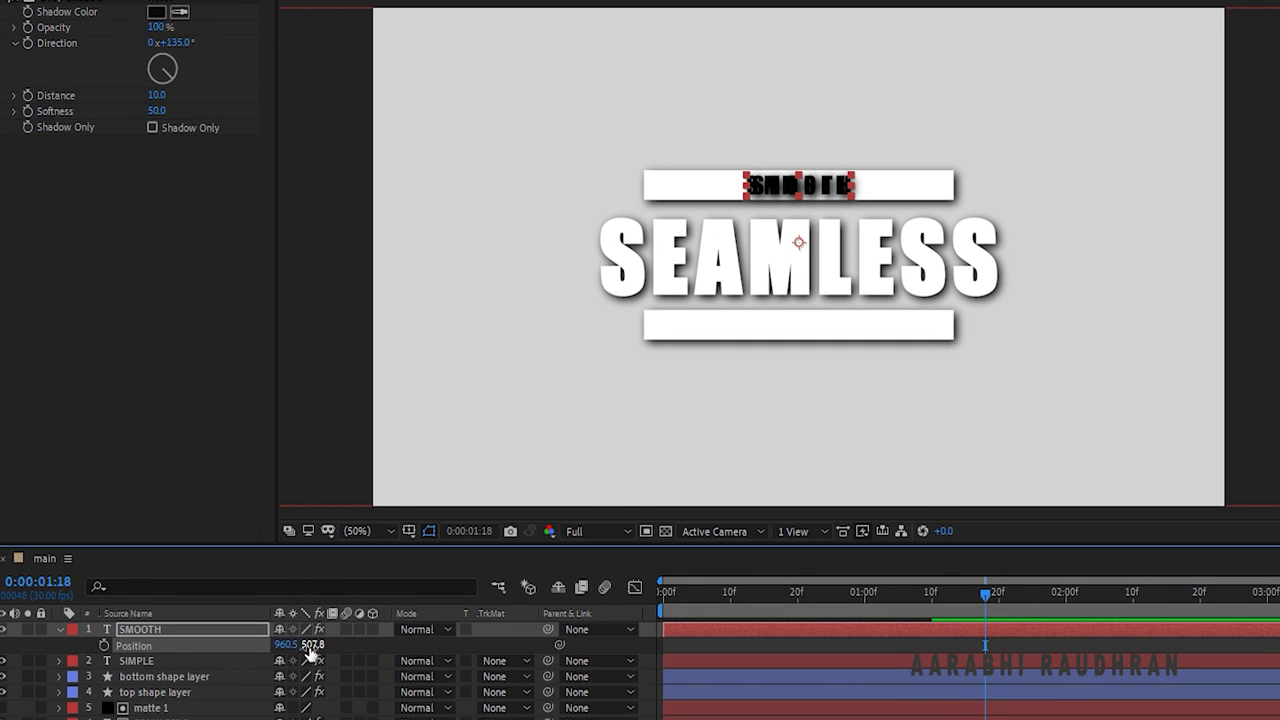
drag(313, 644, 585, 632)
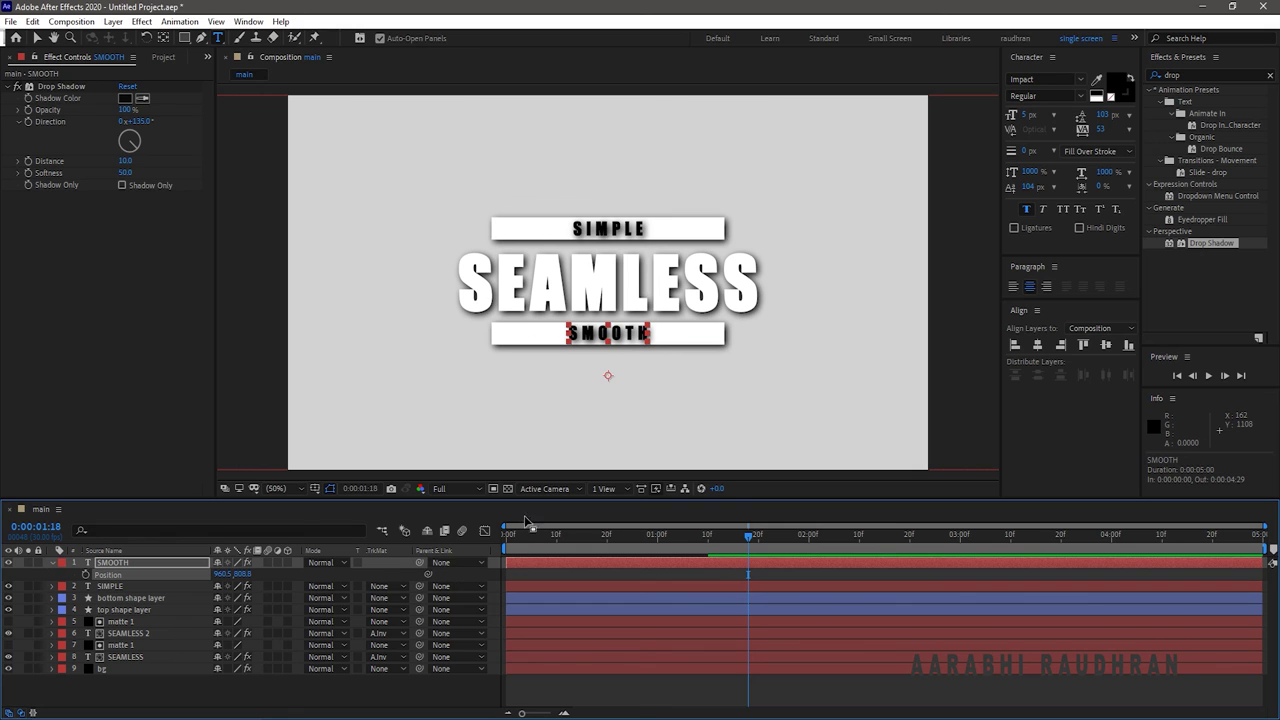
click(362, 682)
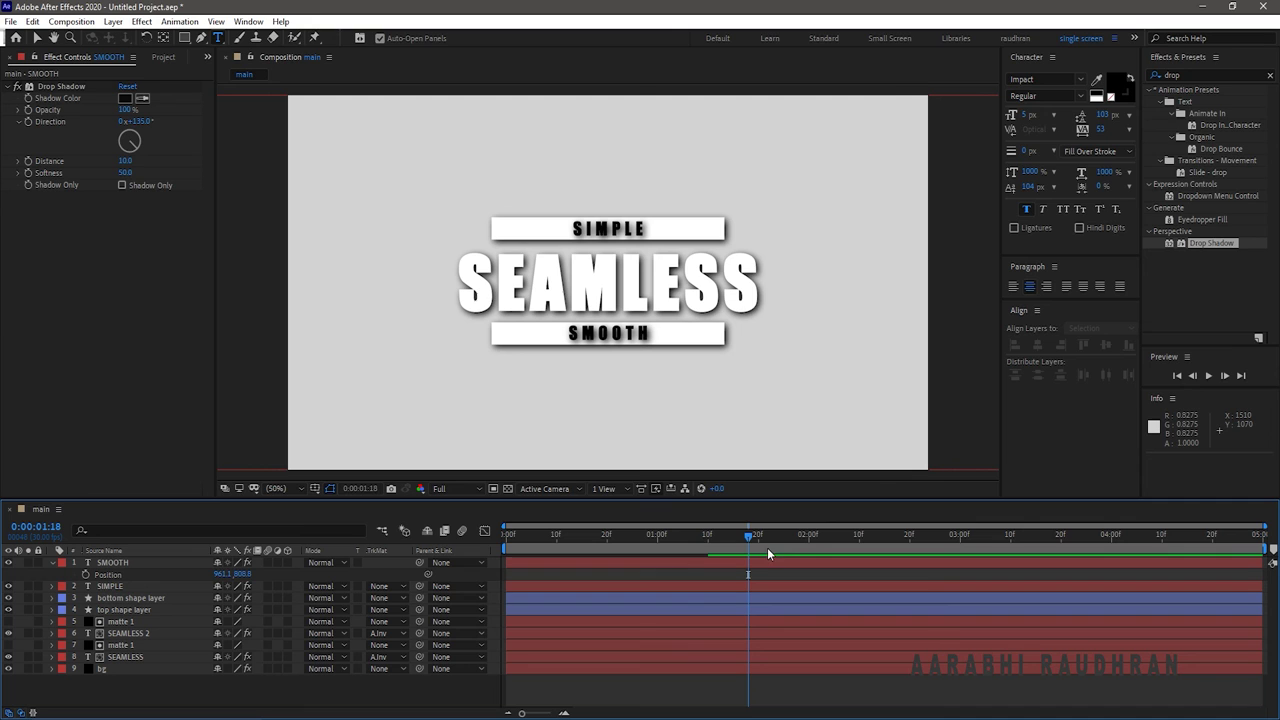
click(712, 534)
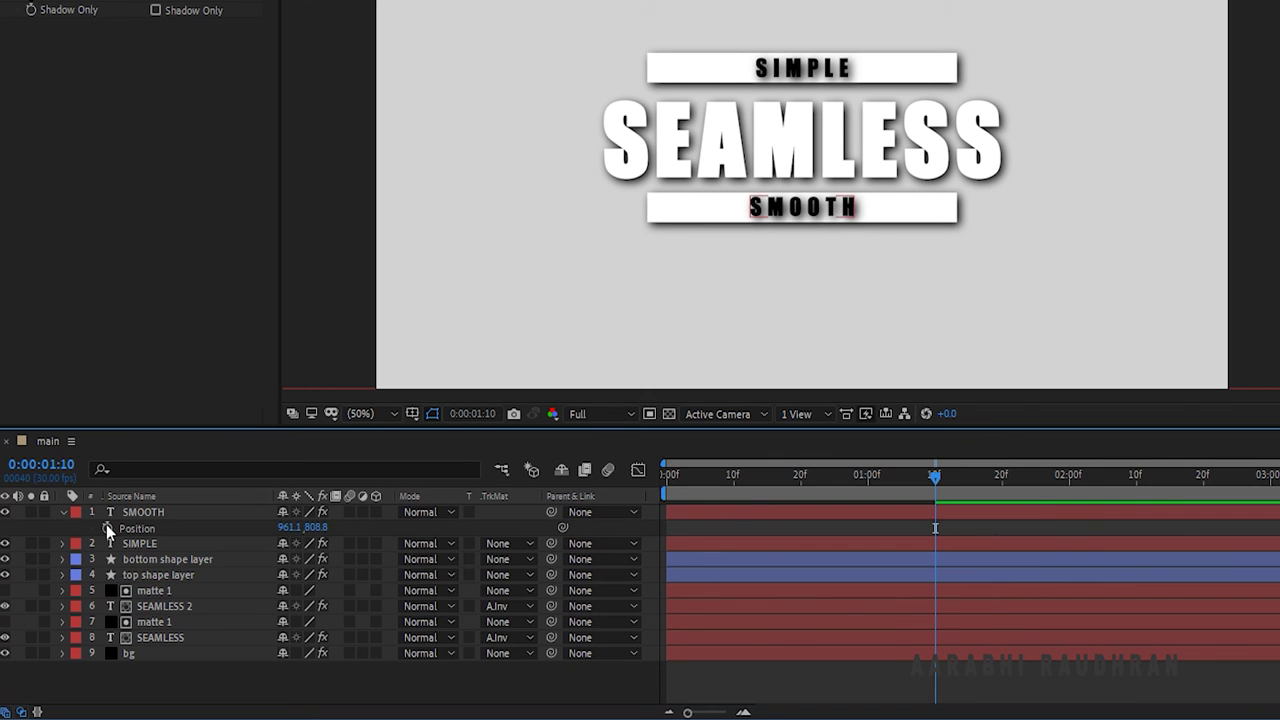
- Keyframe SMOOTH's resting position at 1:10 and start it far right at 1808.1, 808.8
click(87, 574)
key(Home)
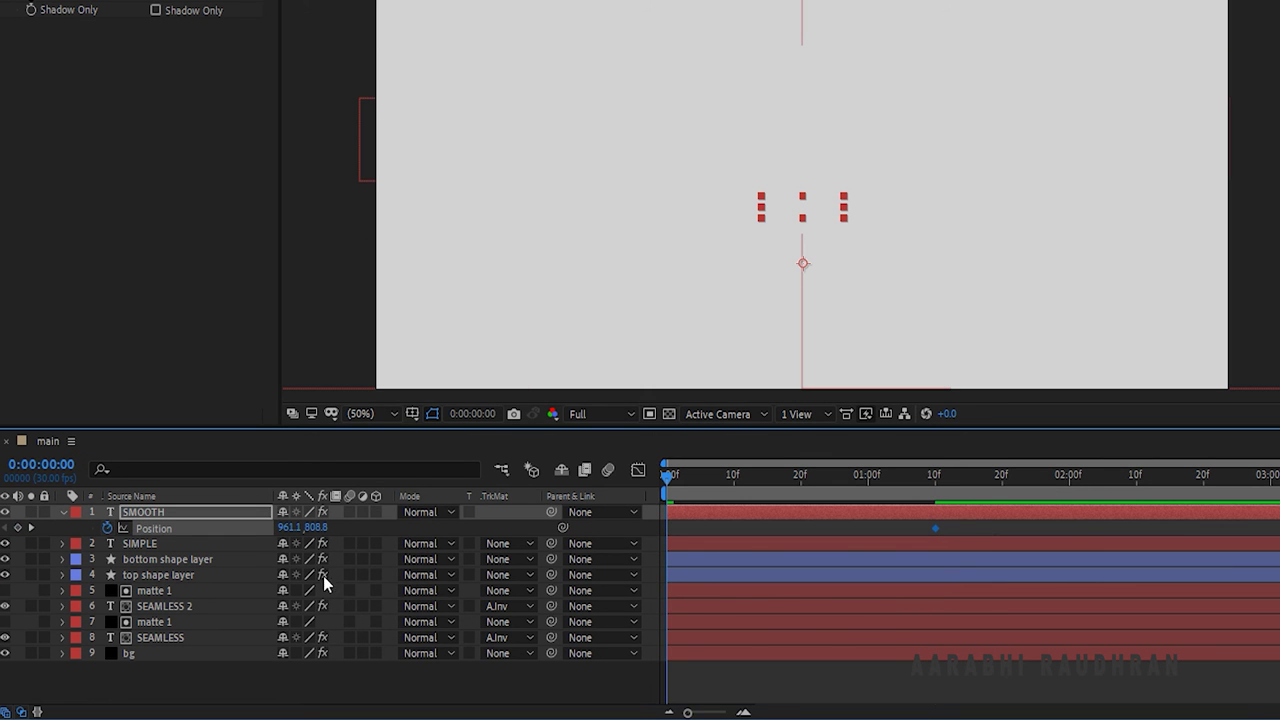
drag(287, 527, 708, 527)
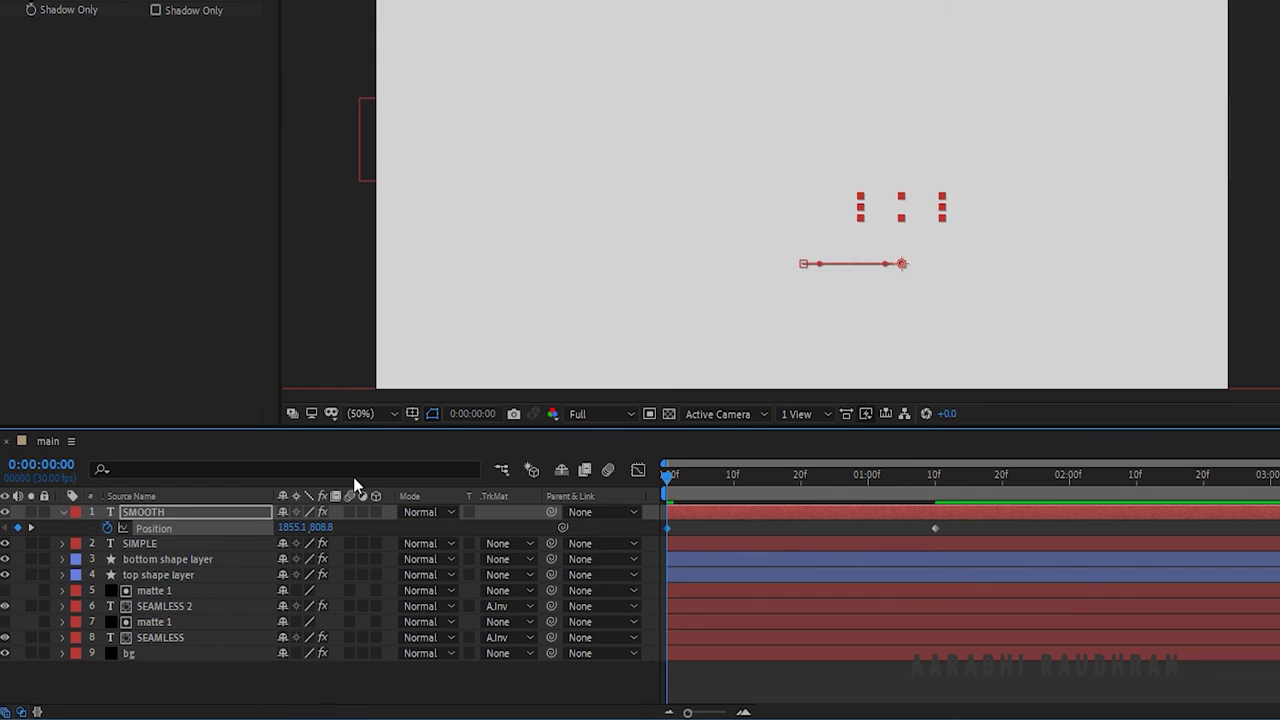
drag(288, 527, 253, 535)
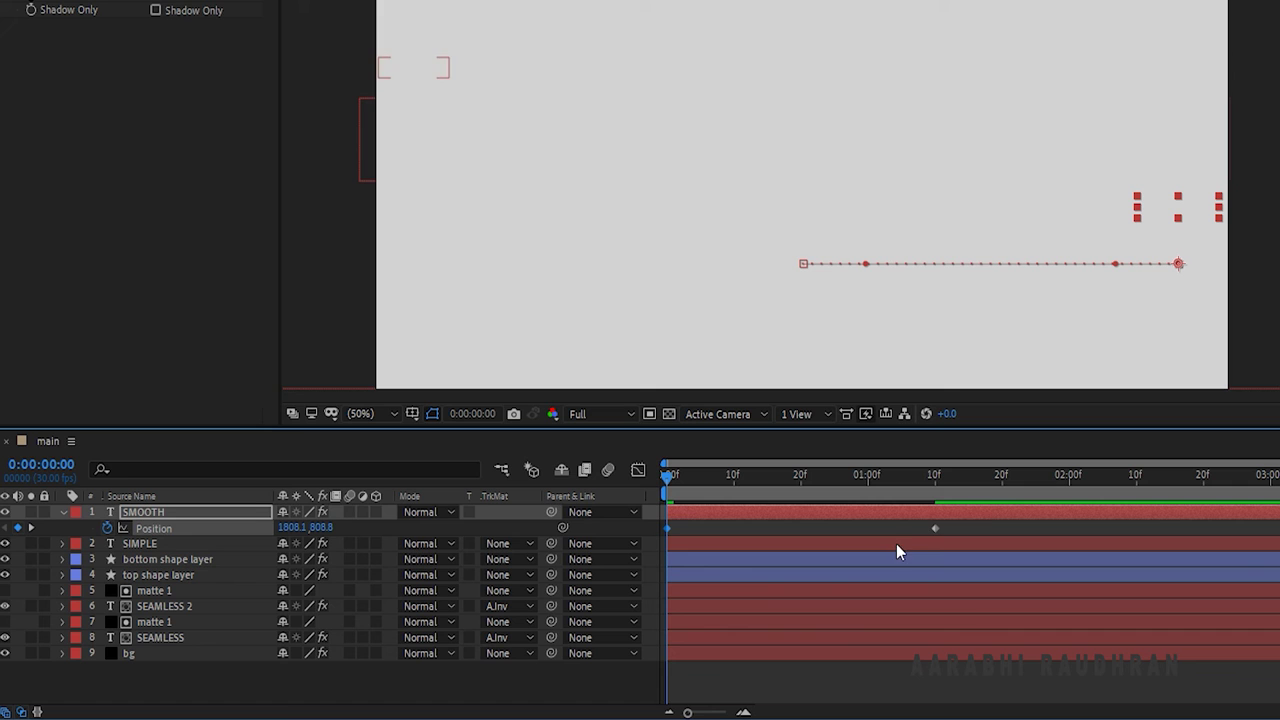
- Easy Ease SMOOTH's Position keys with a sharp 100% influence peak, then preview
shift+click(935, 528)
key(F9)
click(640, 470)
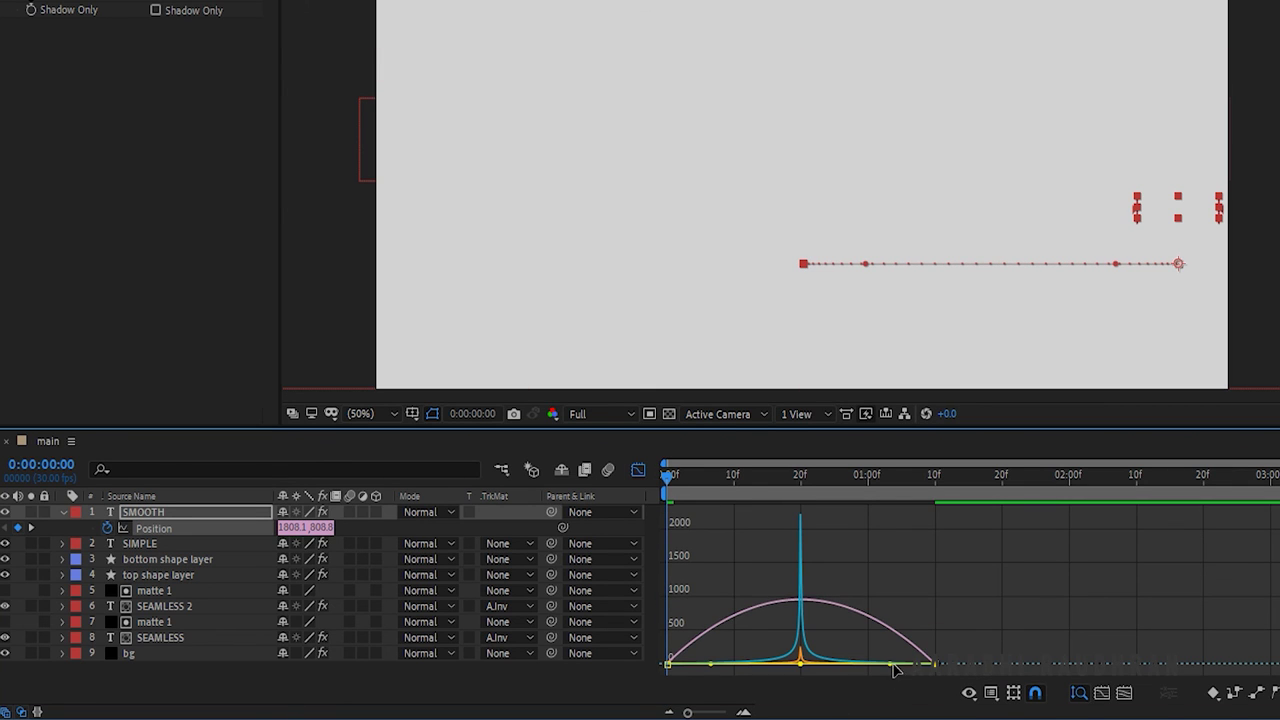
drag(891, 664, 844, 667)
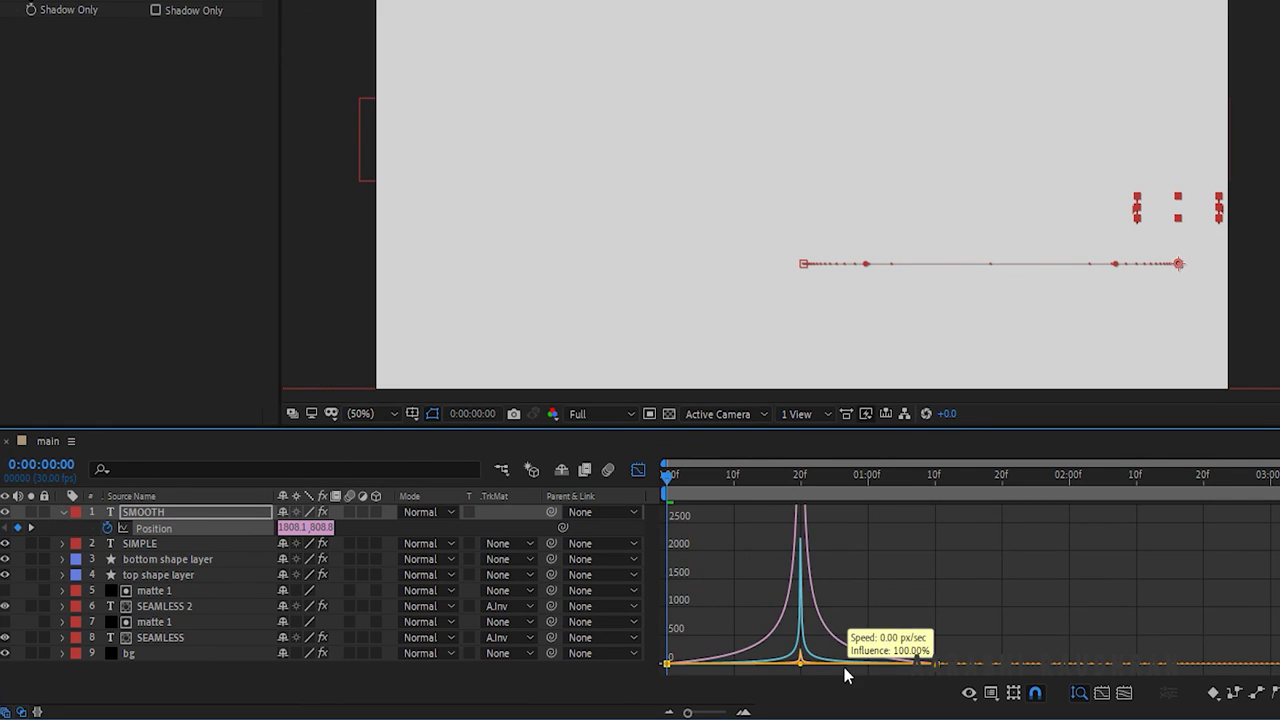
click(640, 470)
click(1156, 607)
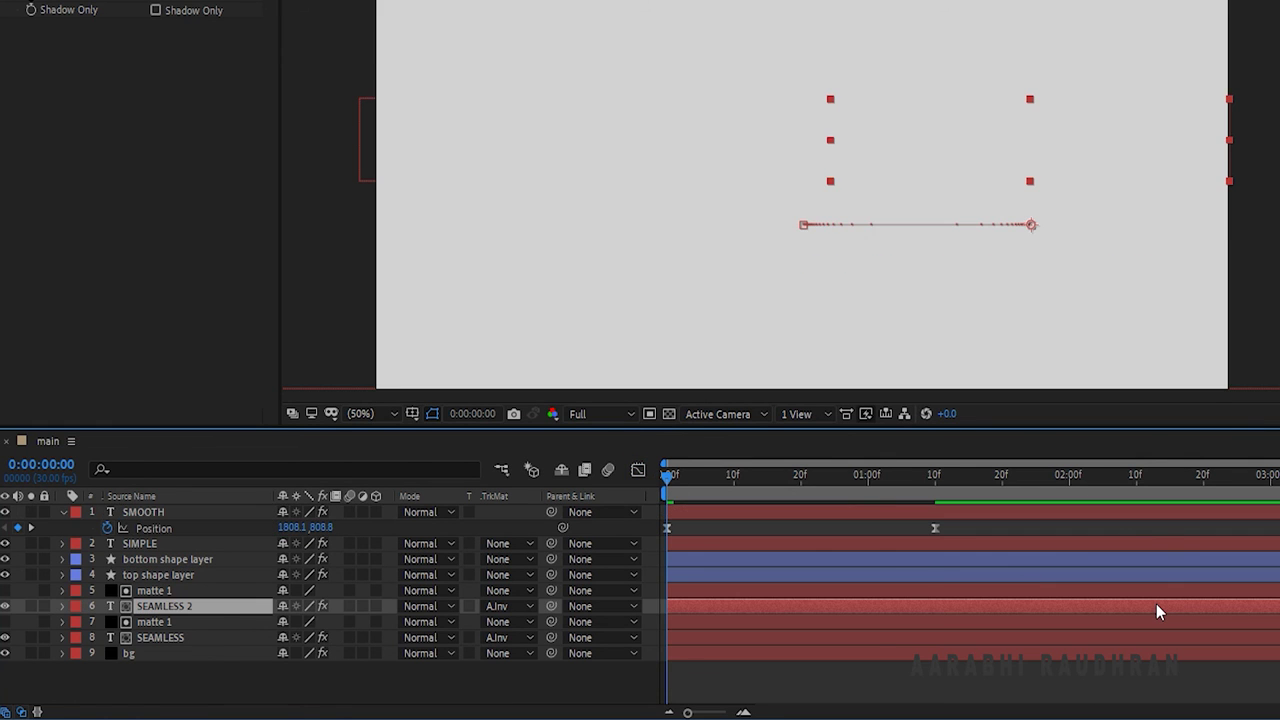
key(space)
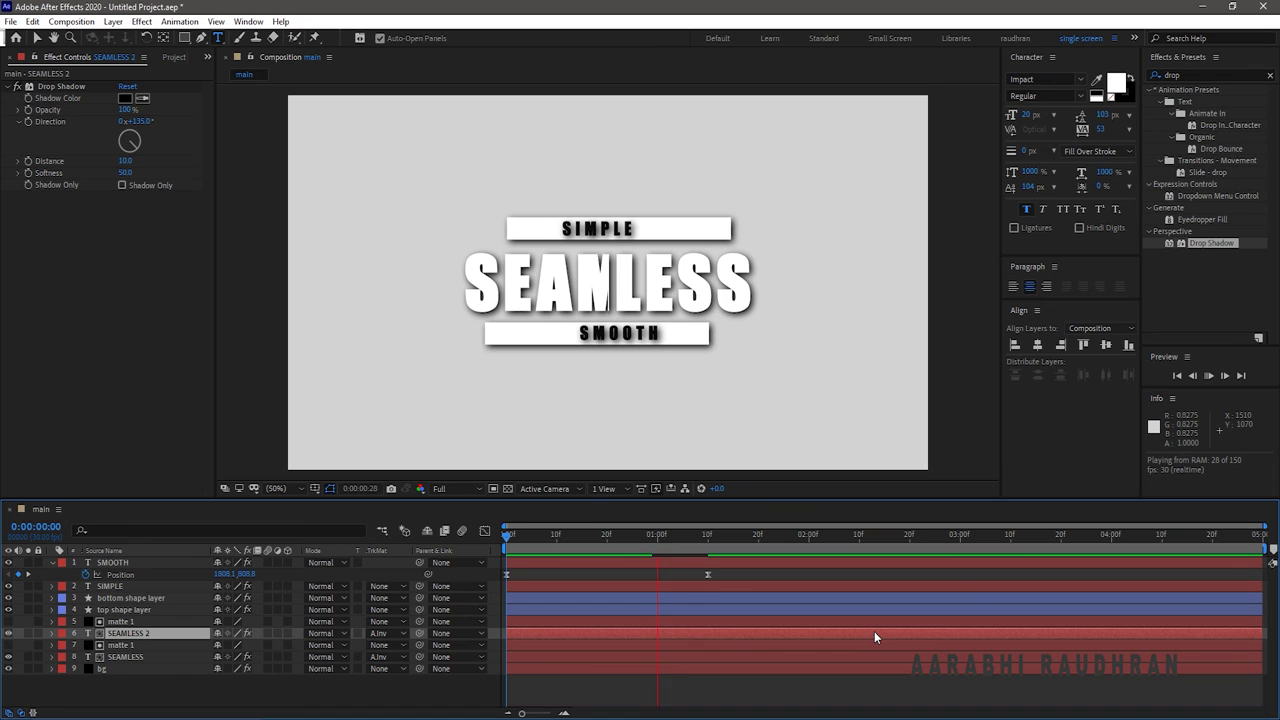
- Replay the finished title preview, collapse SMOOTH's Position, and open the timeline context menu
key(space)
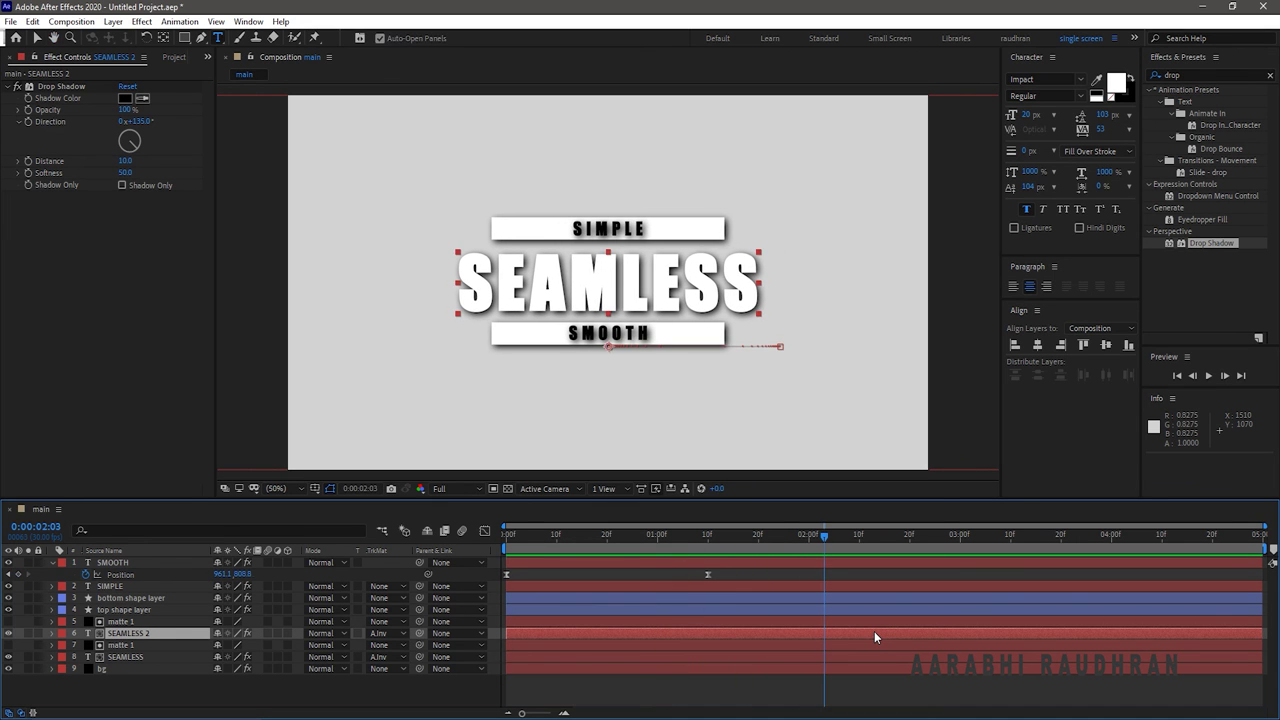
key(space)
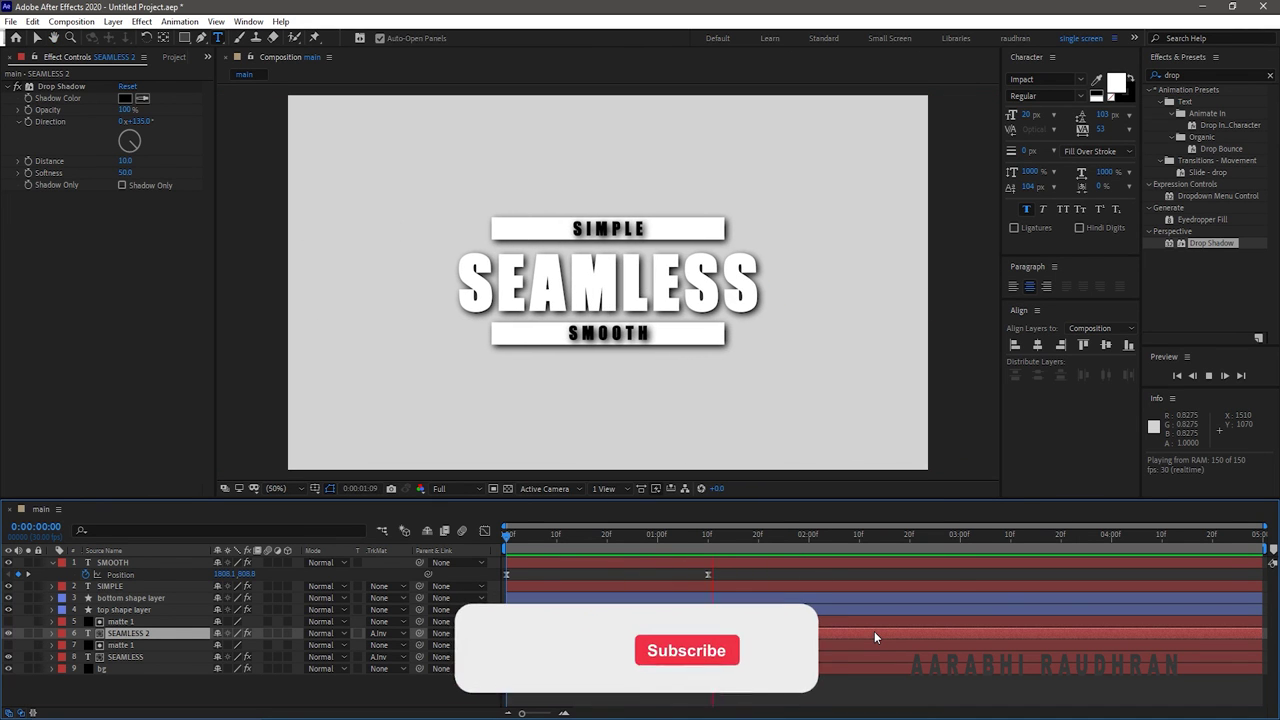
key(space)
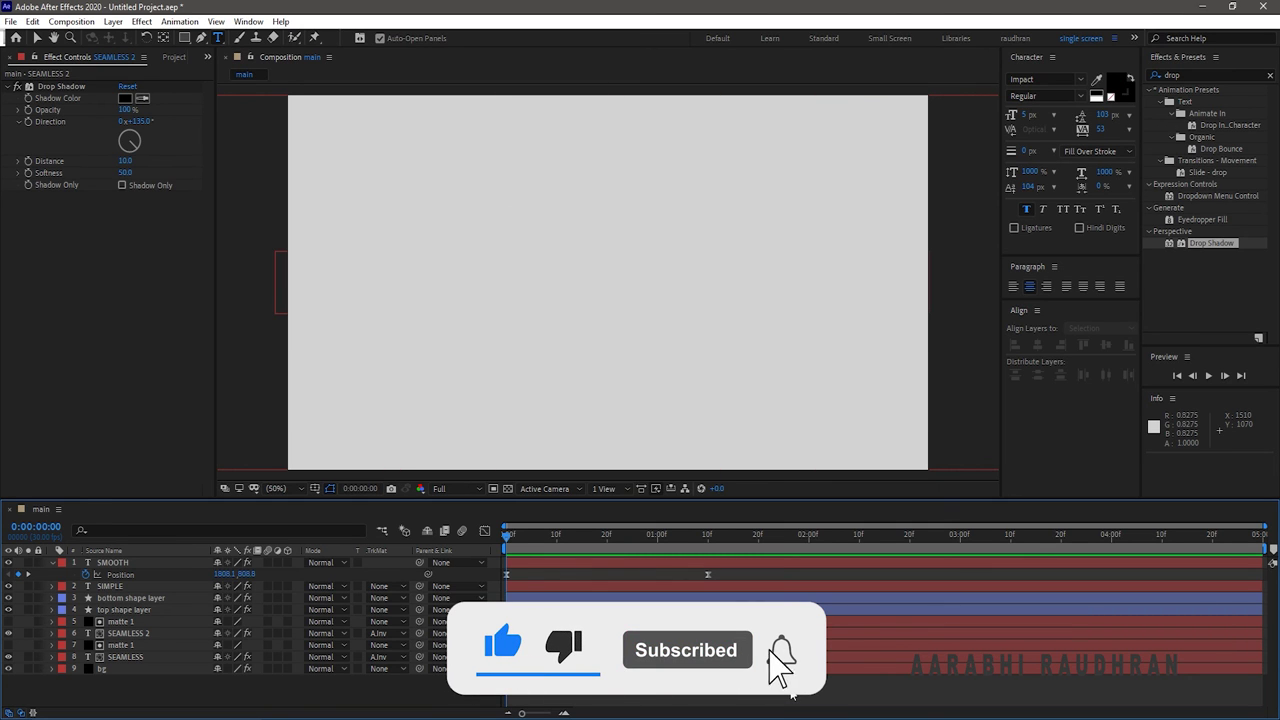
key(space)
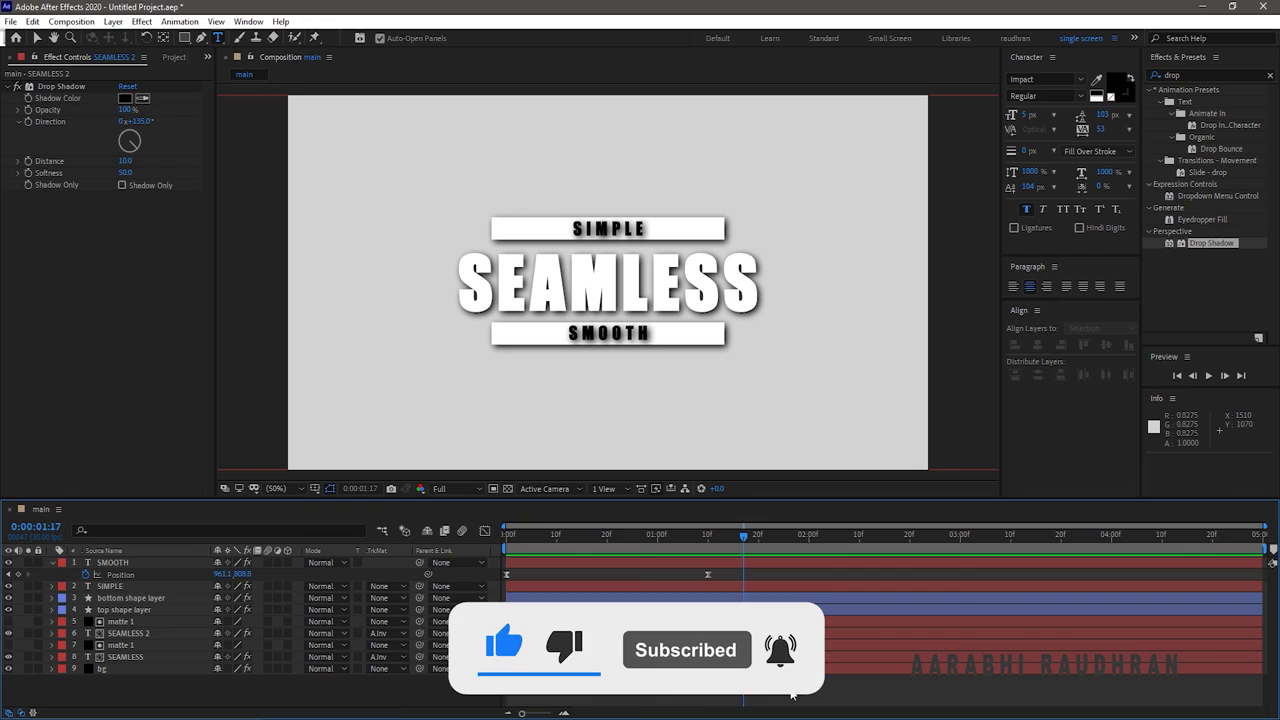
click(52, 563)
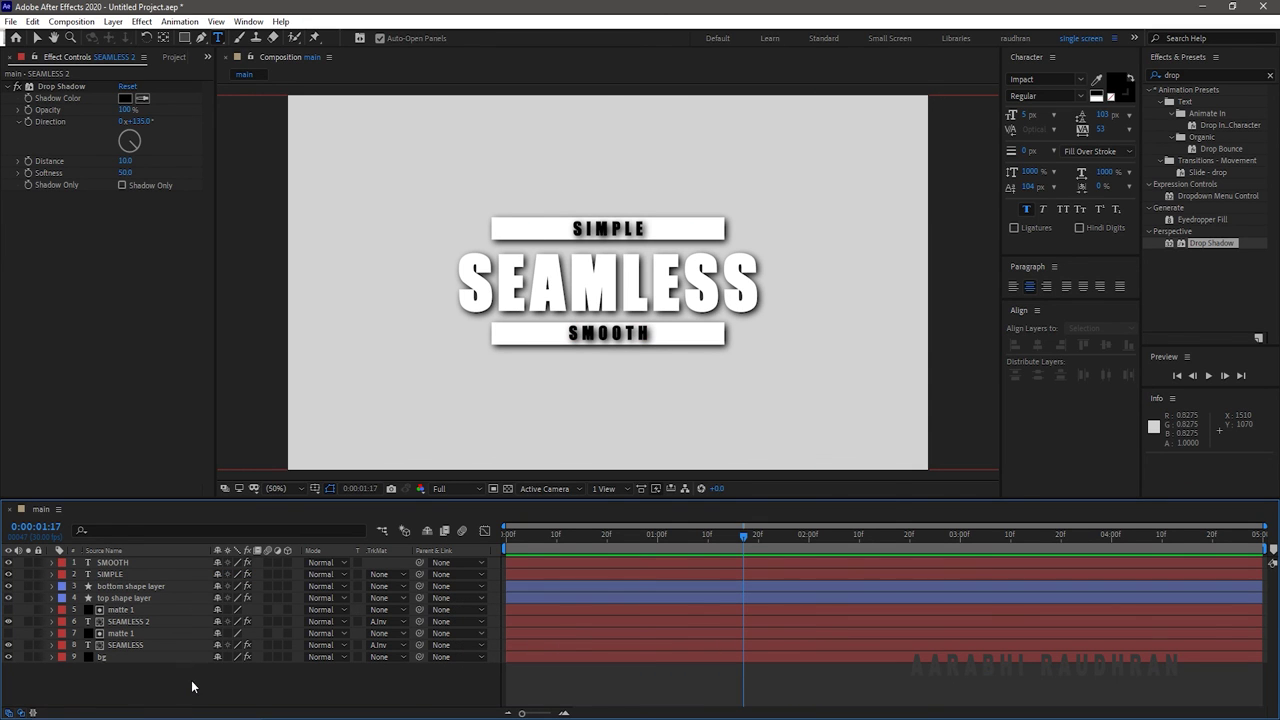
right_click(145, 674)
- Create Null 1, parent layers 2–9 to it, and reveal the null's Scale property
mouse_move(198, 526)
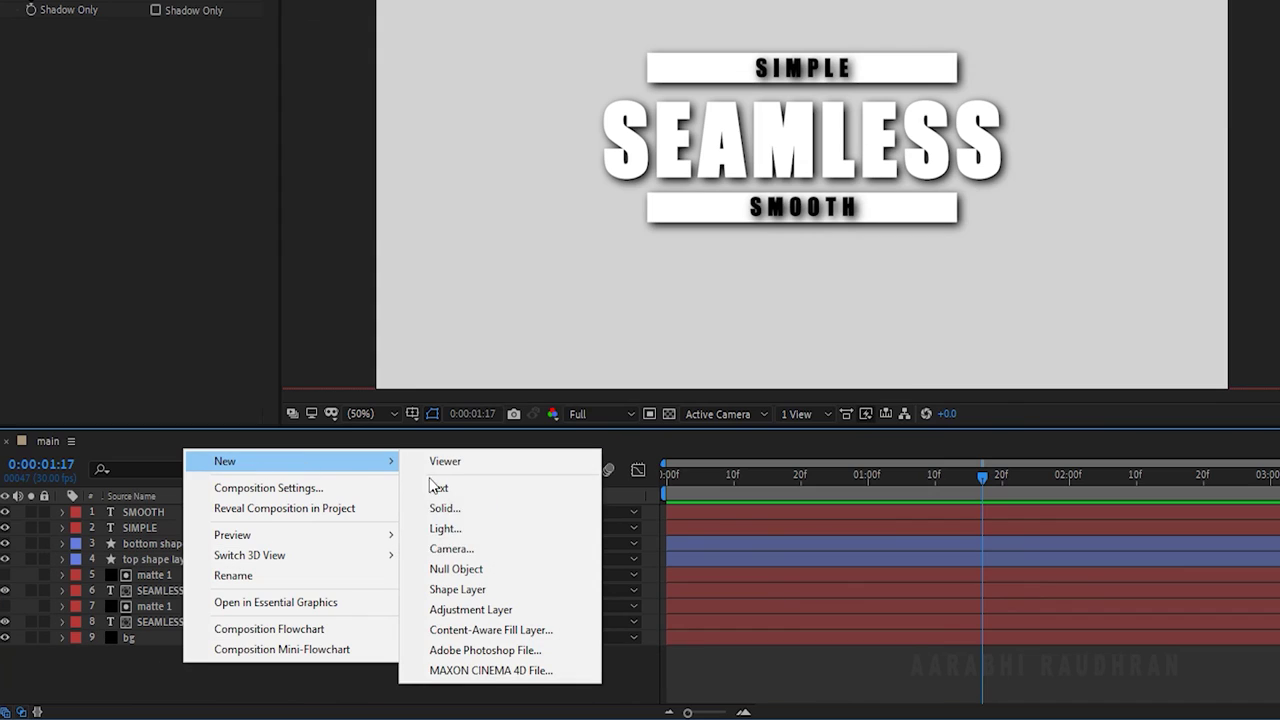
click(455, 567)
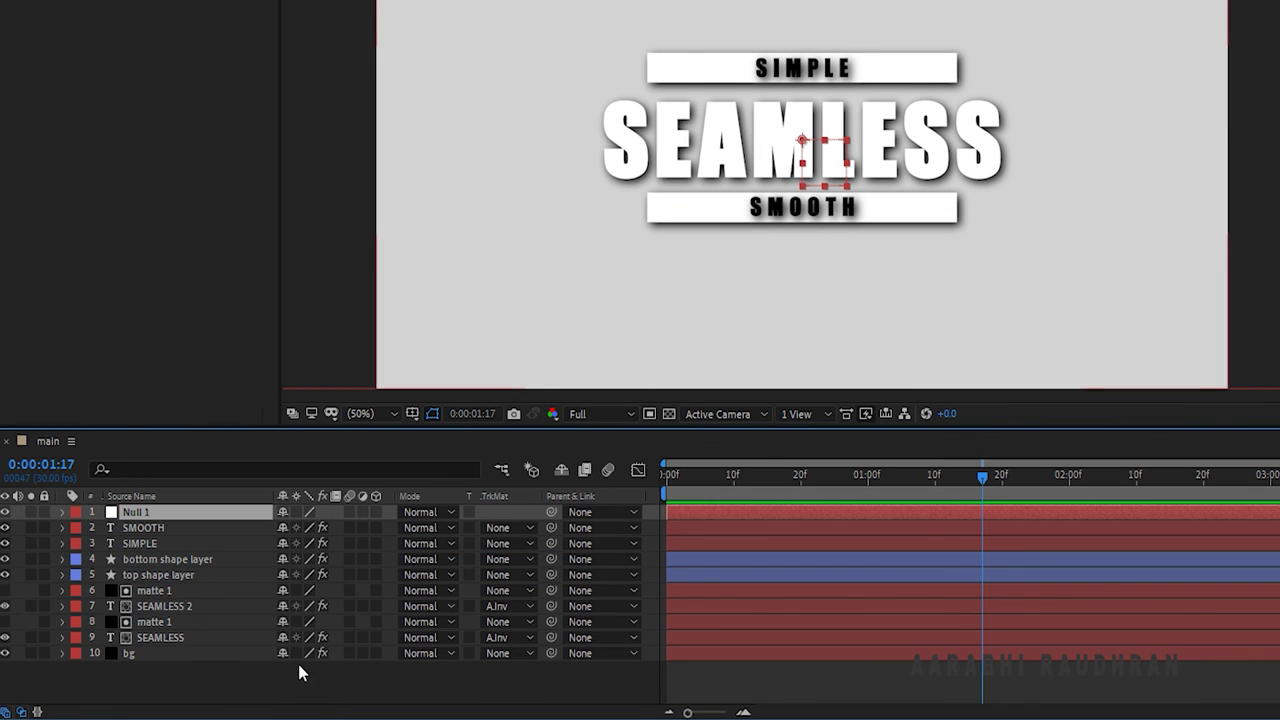
click(178, 637)
shift+click(162, 528)
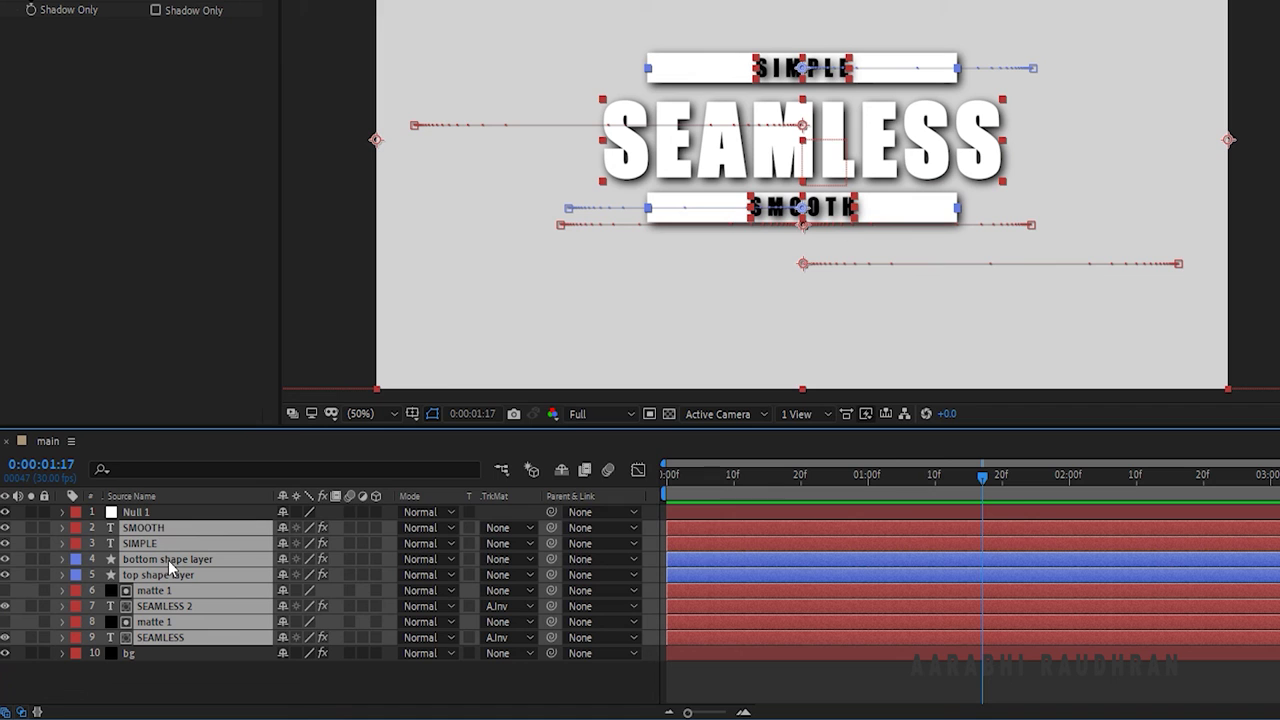
click(623, 528)
click(614, 326)
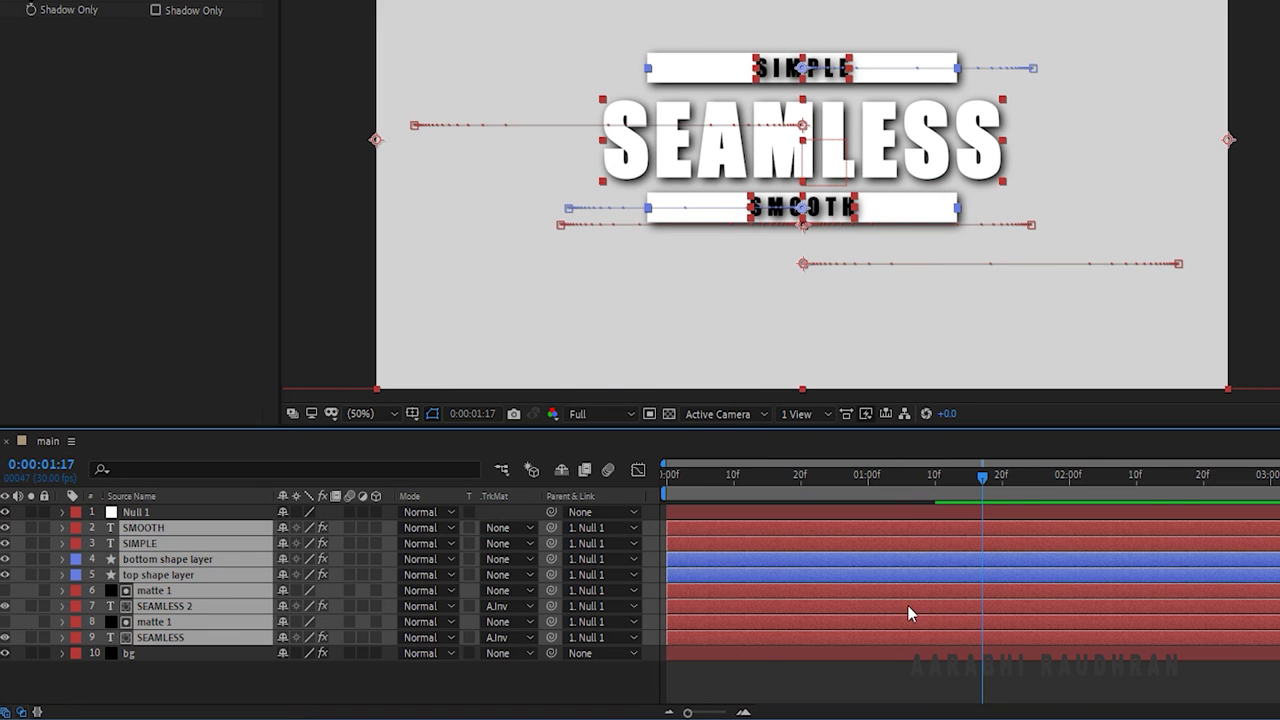
click(158, 512)
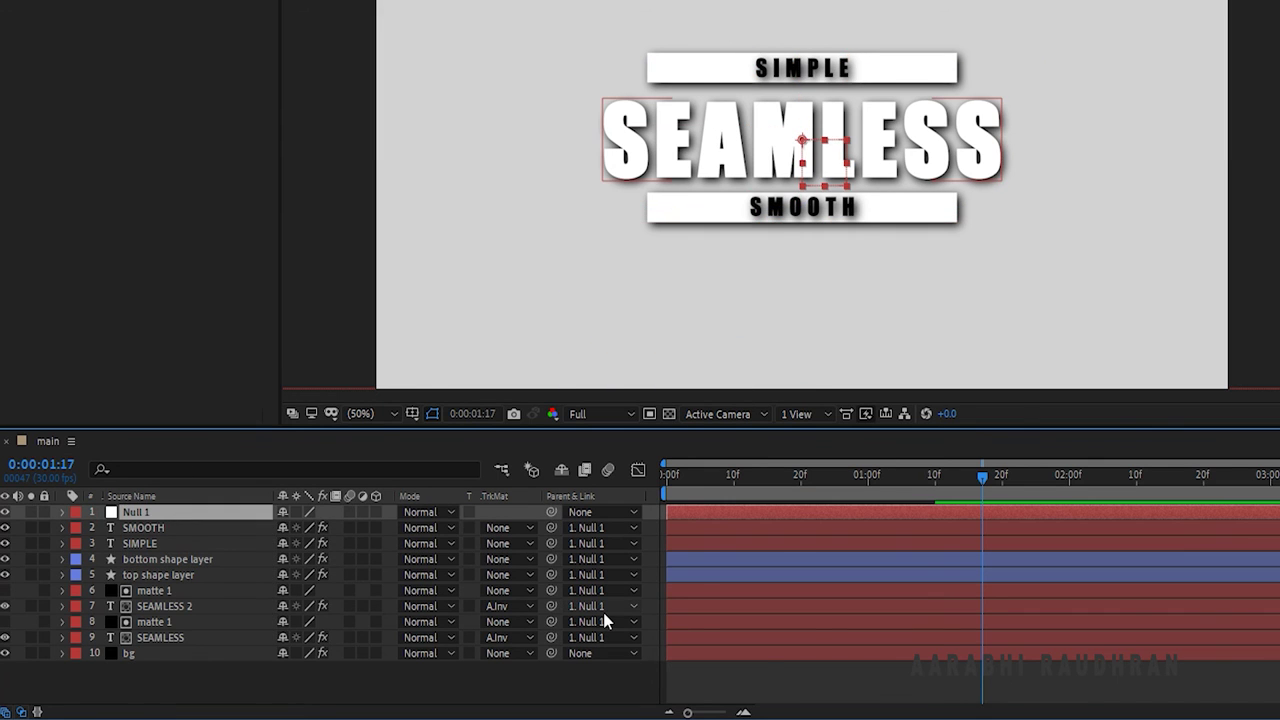
key(s)
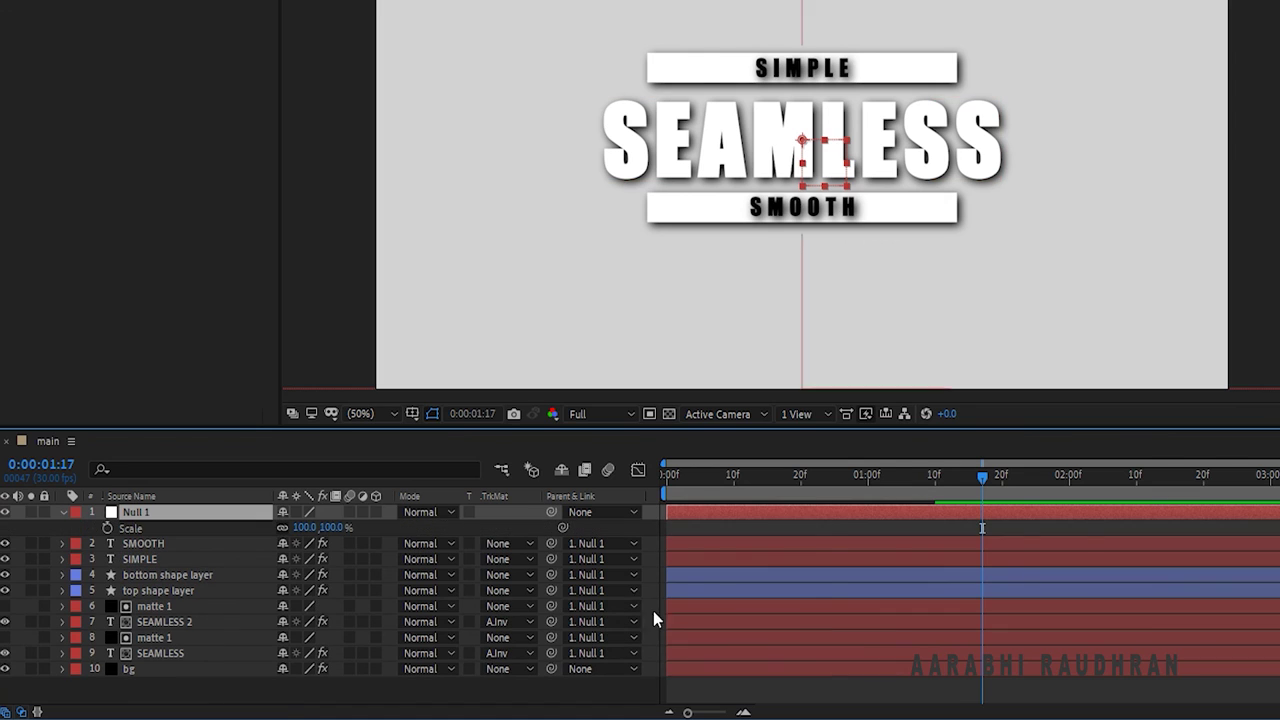
- Keyframe Null 1's Scale at 75% at 0:00:01:10 and 100% at 0:00
click(935, 476)
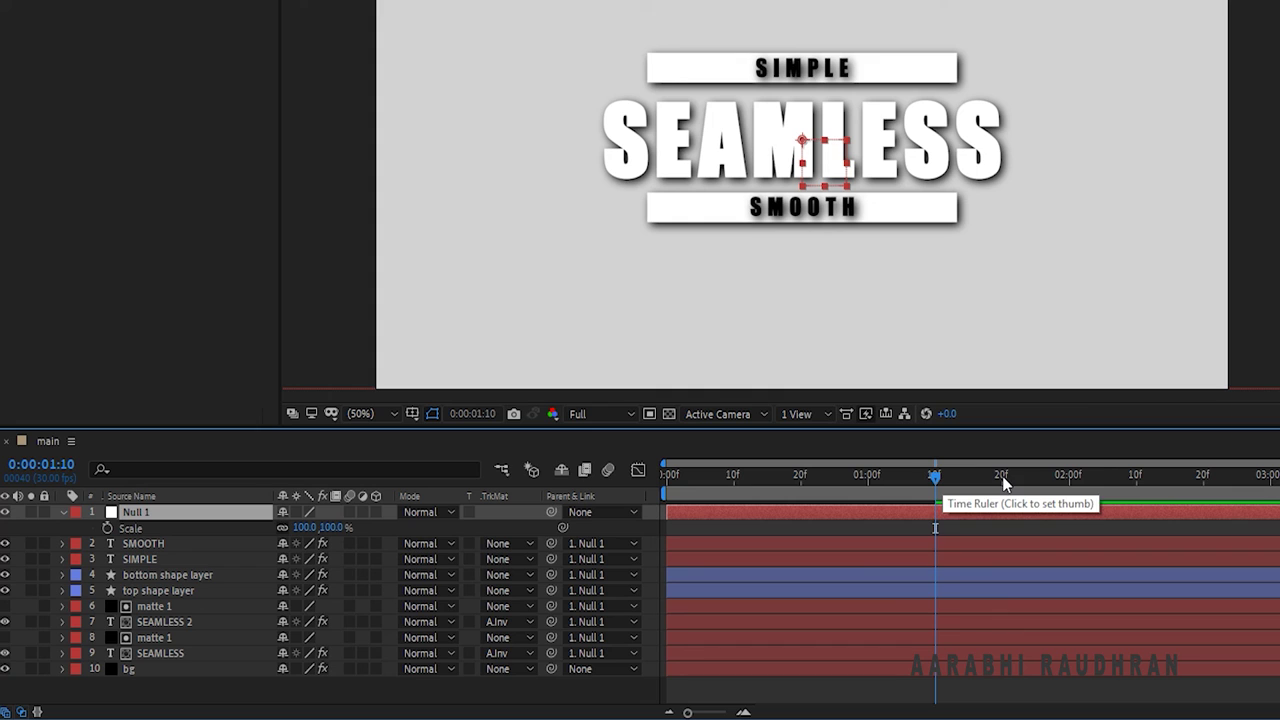
click(337, 527)
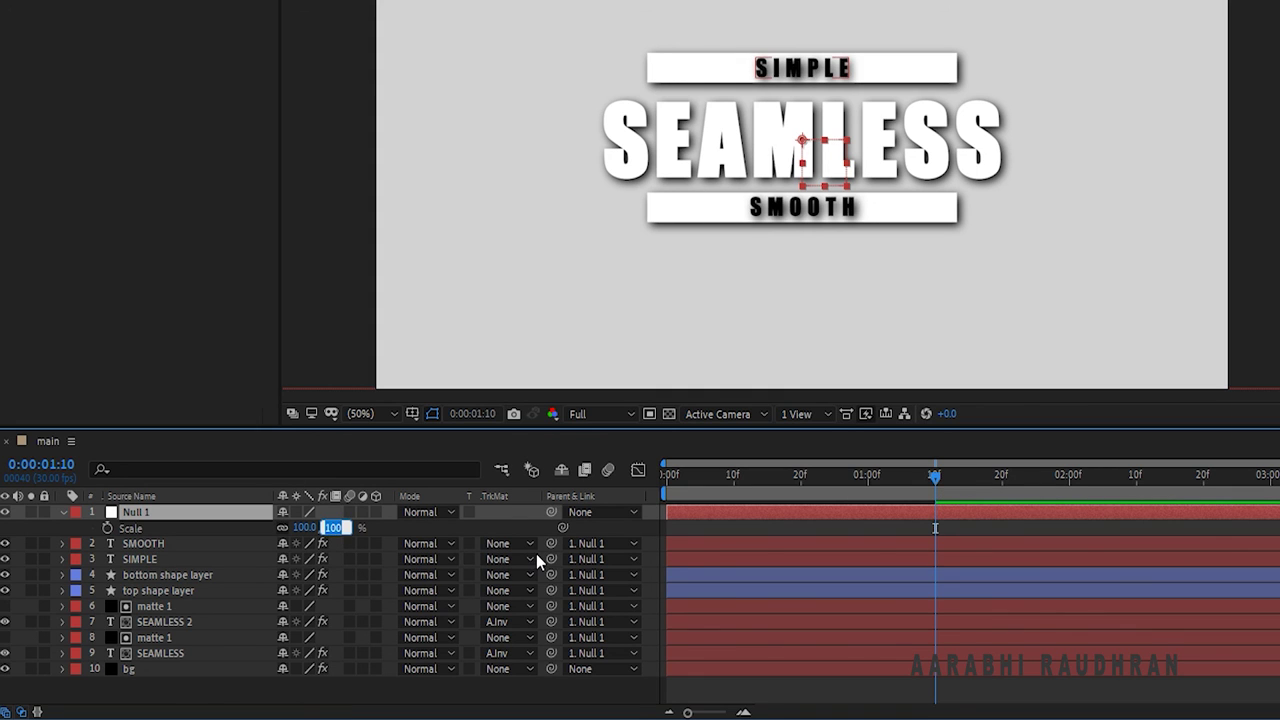
text(55)
key(Return)
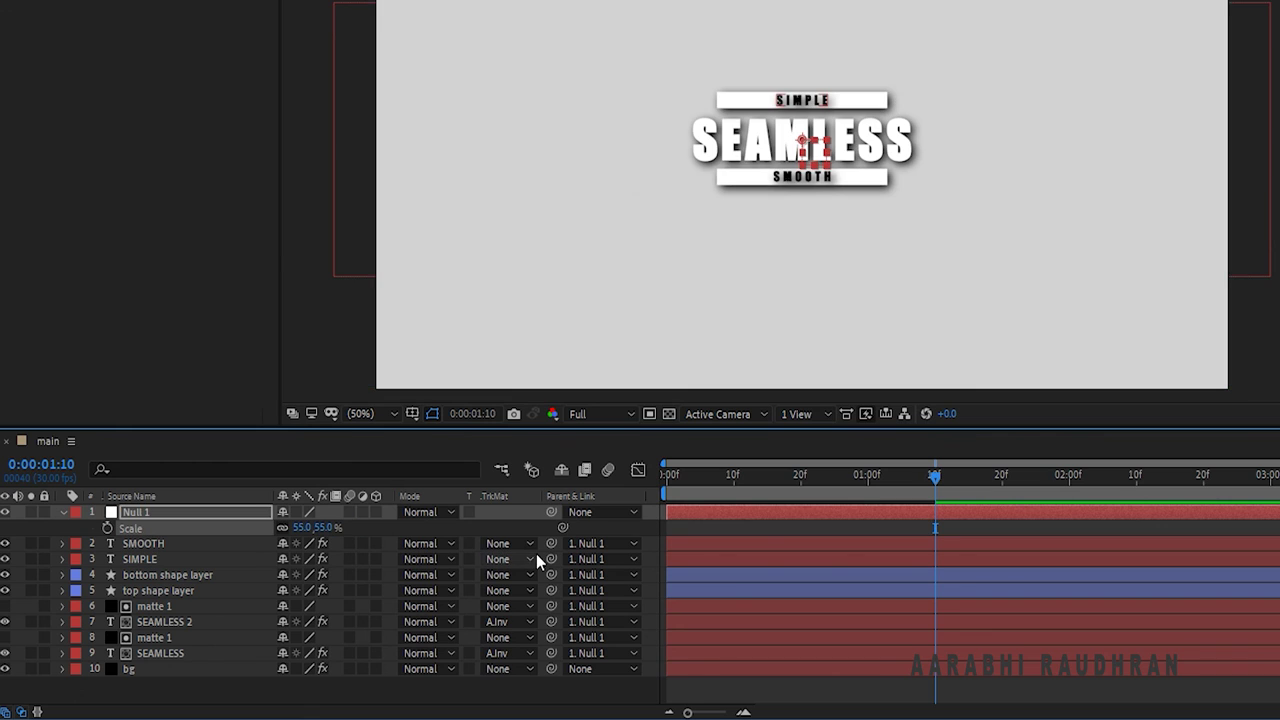
click(320, 527)
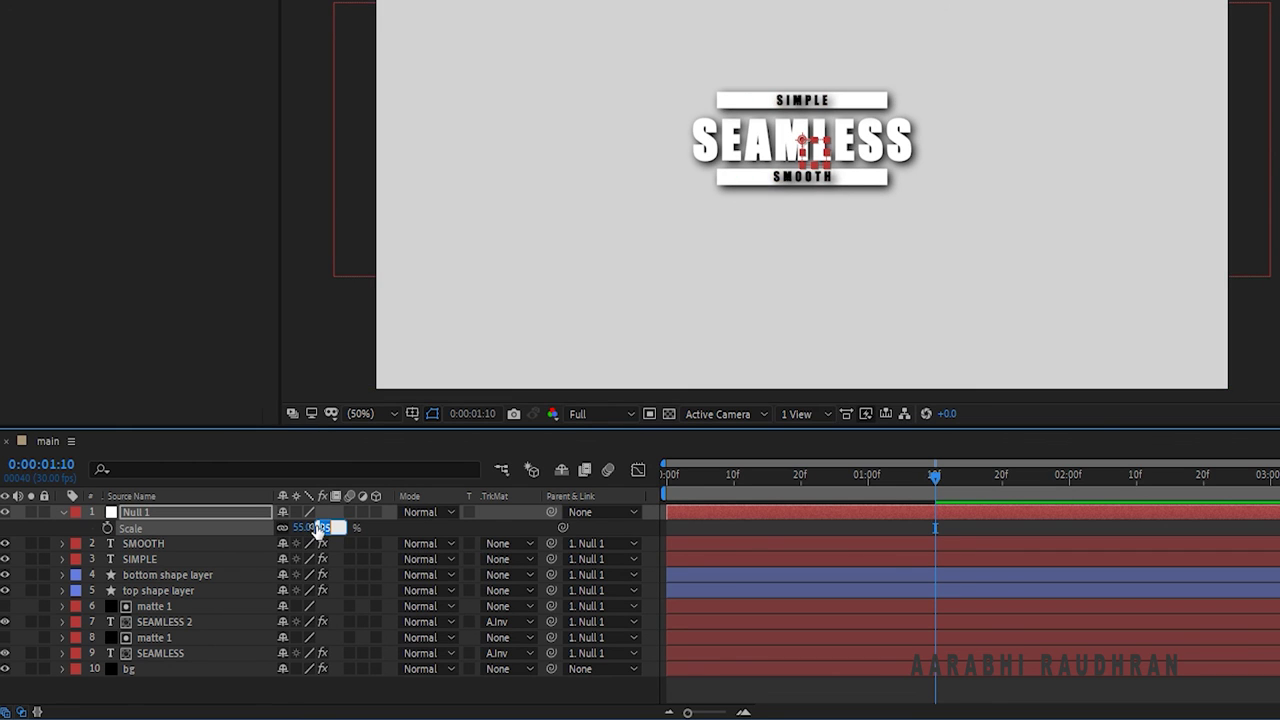
text(75)
key(Return)
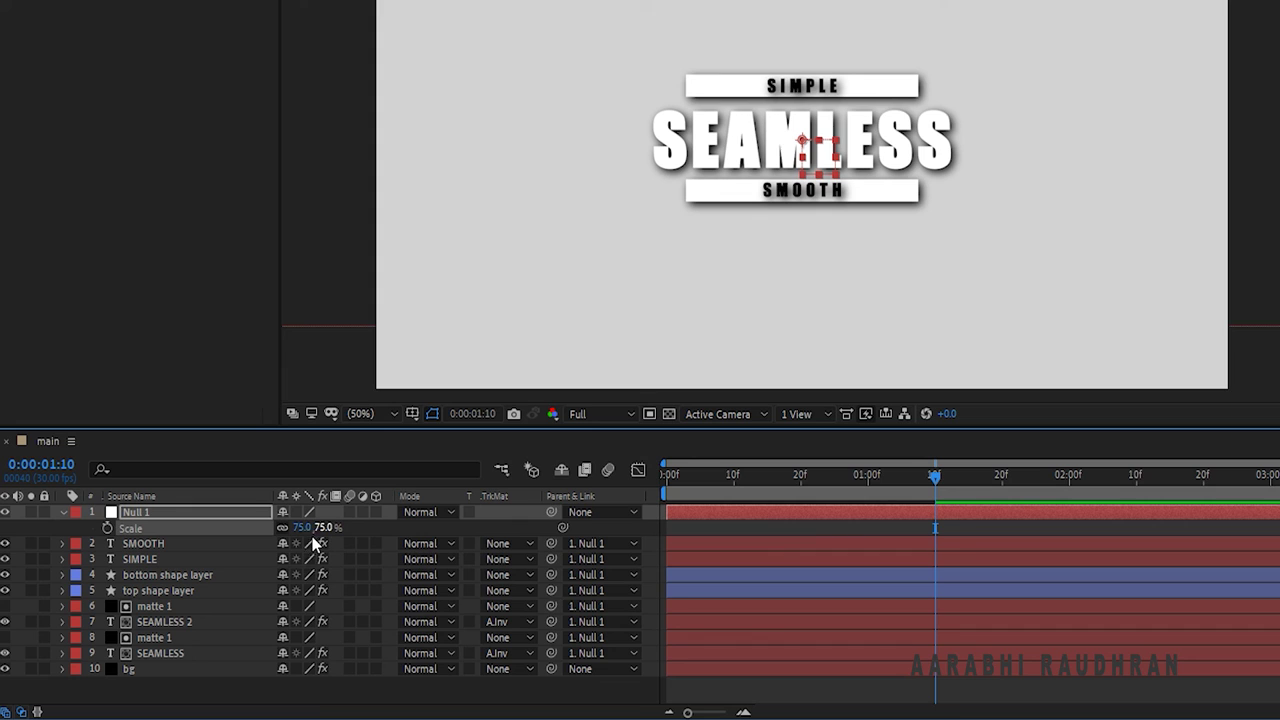
click(107, 527)
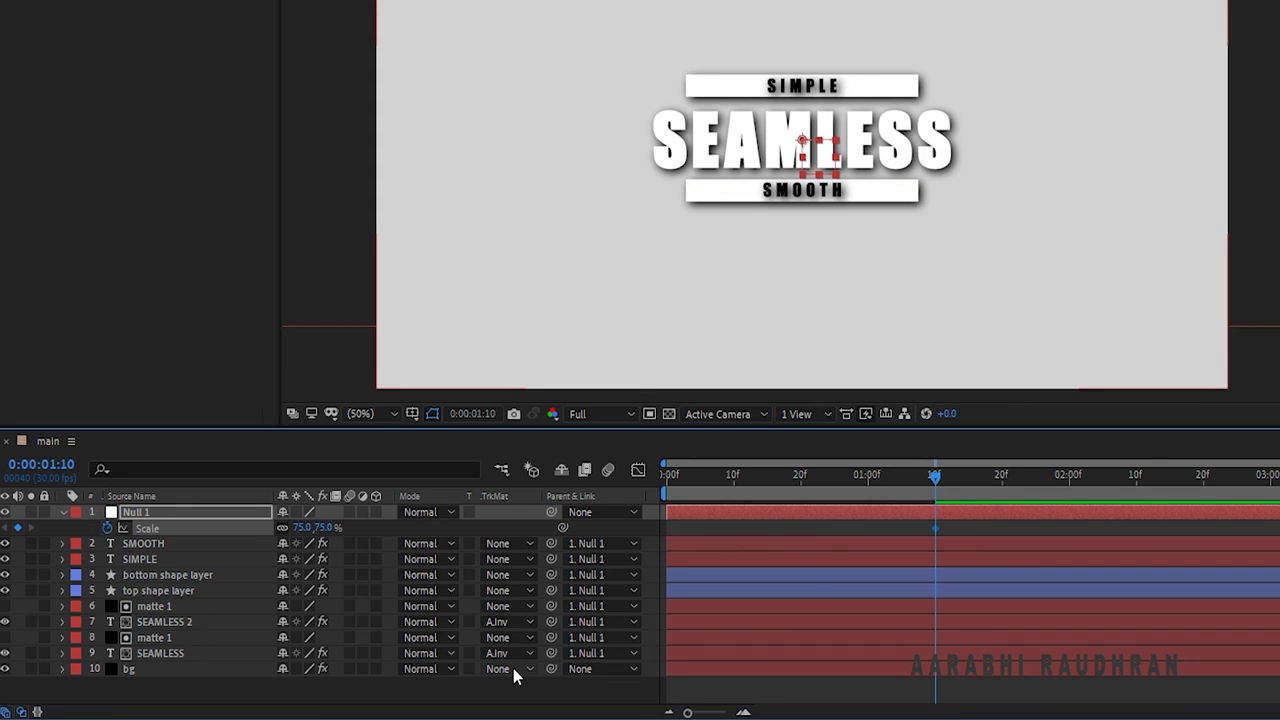
key(Home)
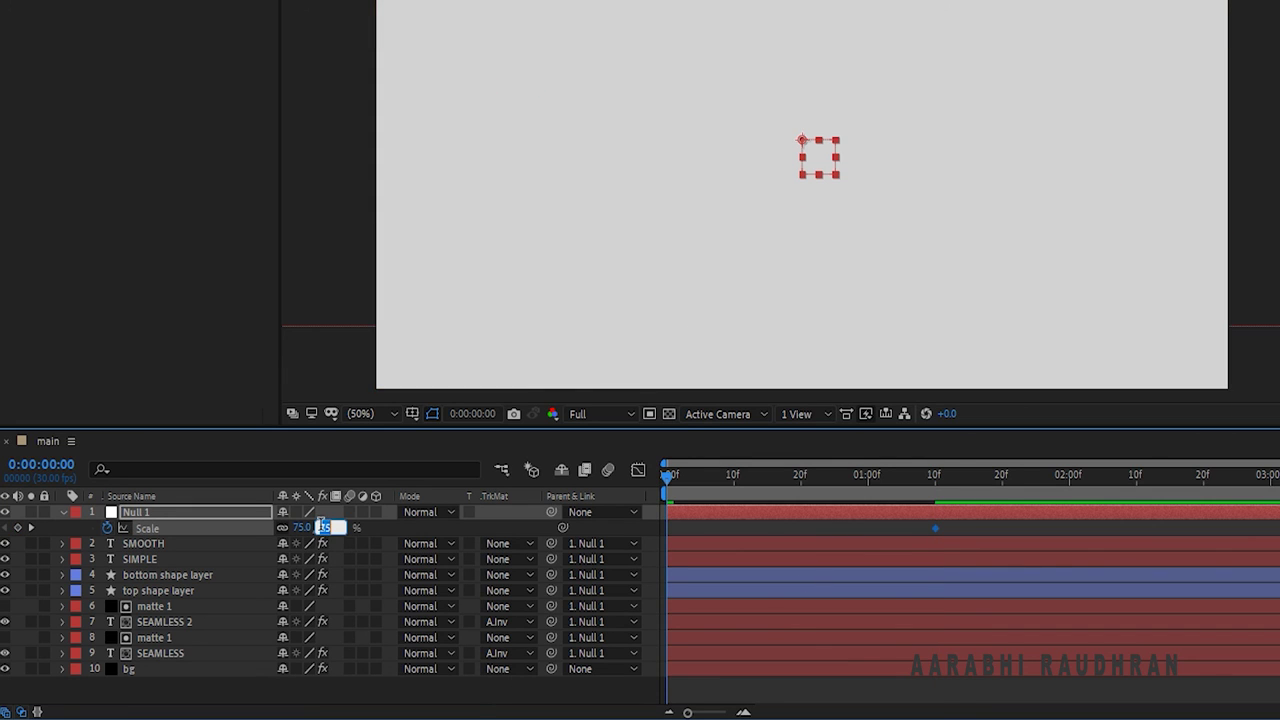
key(Return)
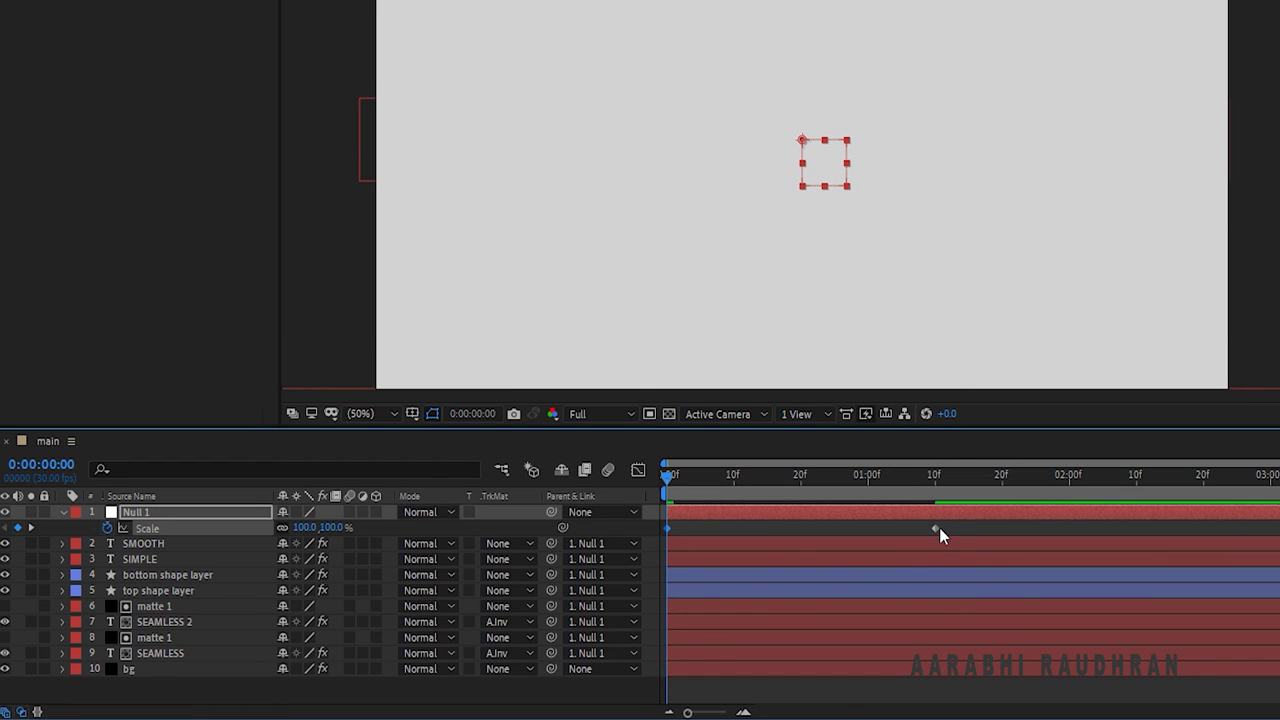
- Ease the Scale keyframes in the Graph Editor and play a preview
click(638, 470)
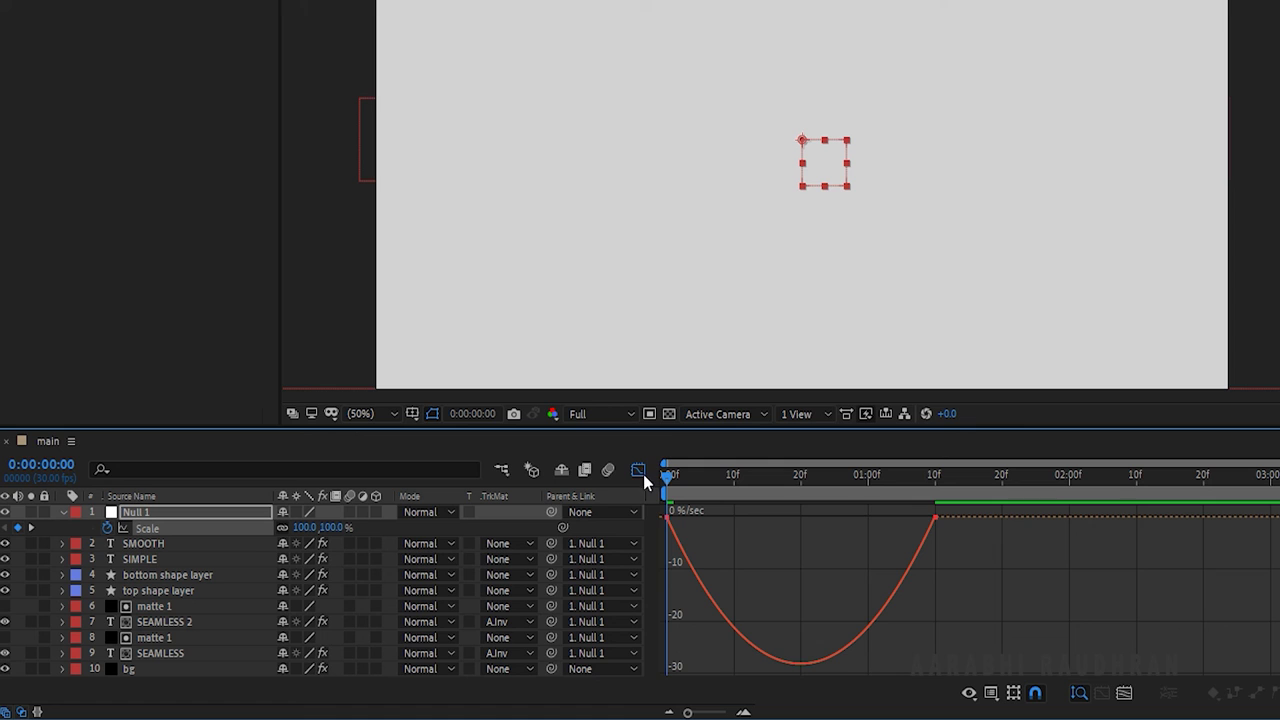
mouse_move(964, 592)
mouse_down()
mouse_move(904, 503)
mouse_move(716, 522)
mouse_move(912, 513)
mouse_up()
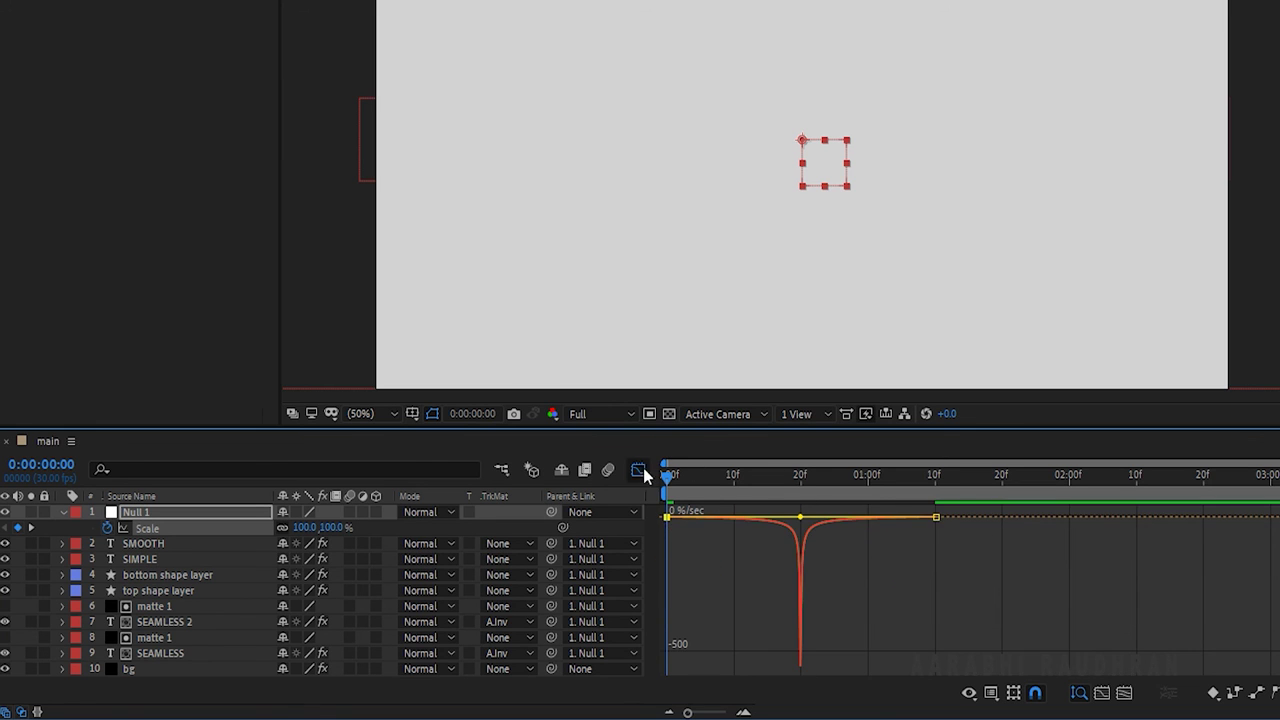
click(641, 469)
click(1100, 600)
key(space)
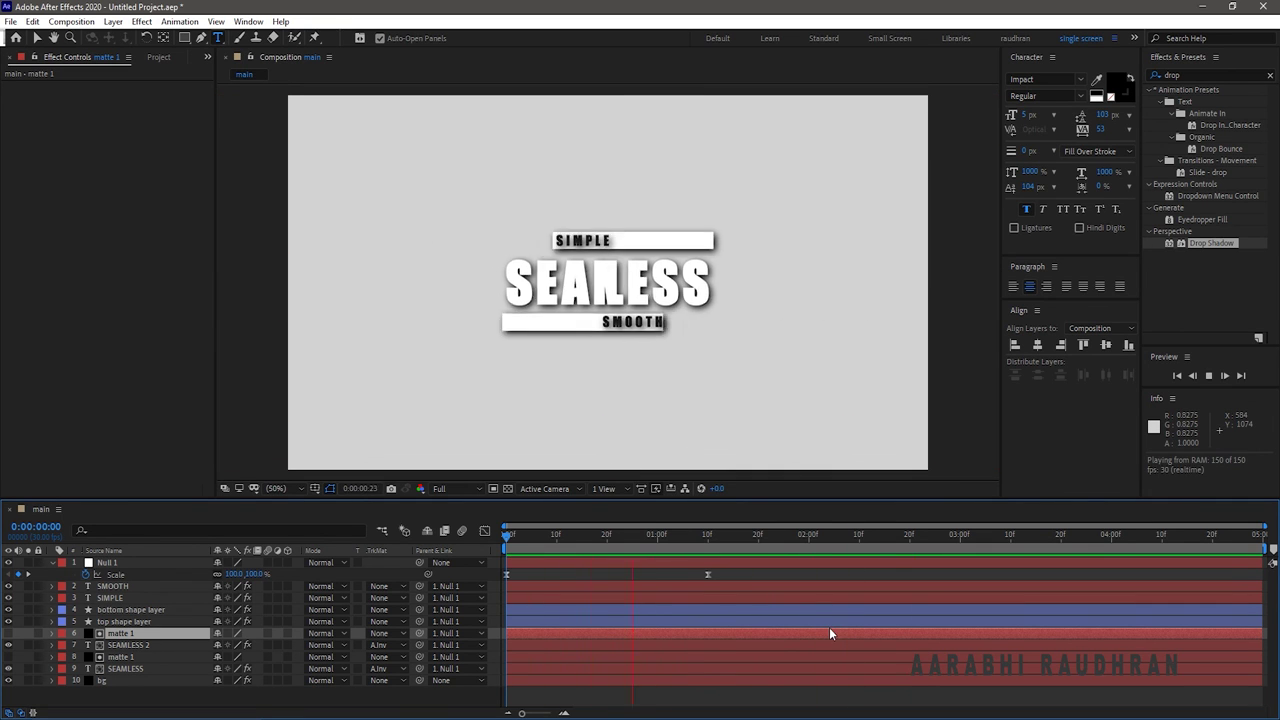
- Move the later Scale keyframe to 2:00 and preview the animation
key(space)
drag(707, 574, 808, 576)
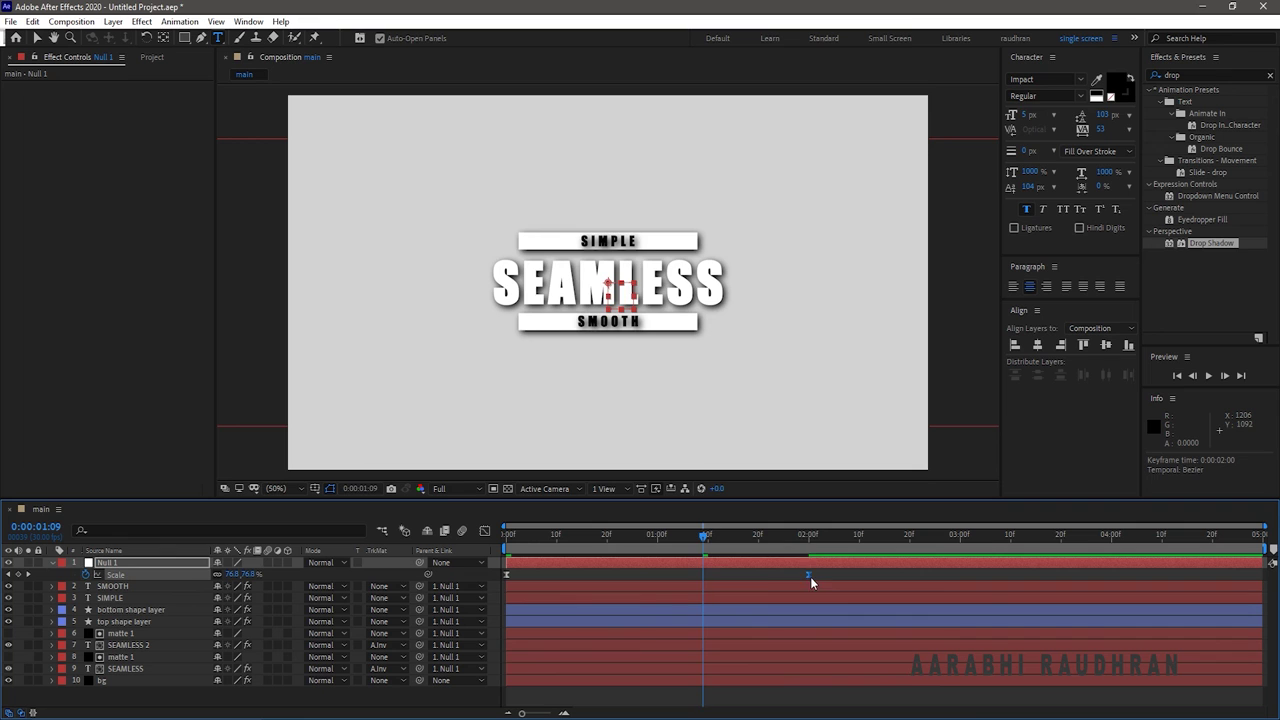
key(space)
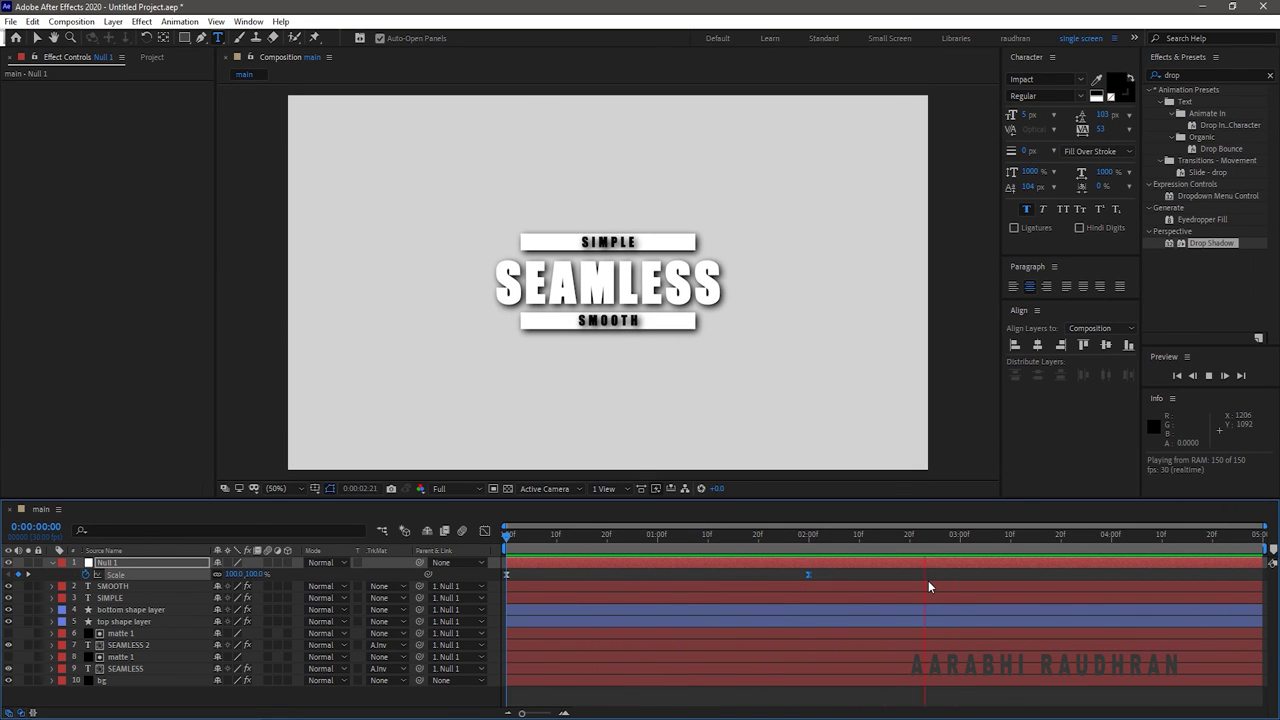
key(space)
- Push the later Scale keyframe out to 3:00 and preview the slower shrink
drag(808, 575, 960, 575)
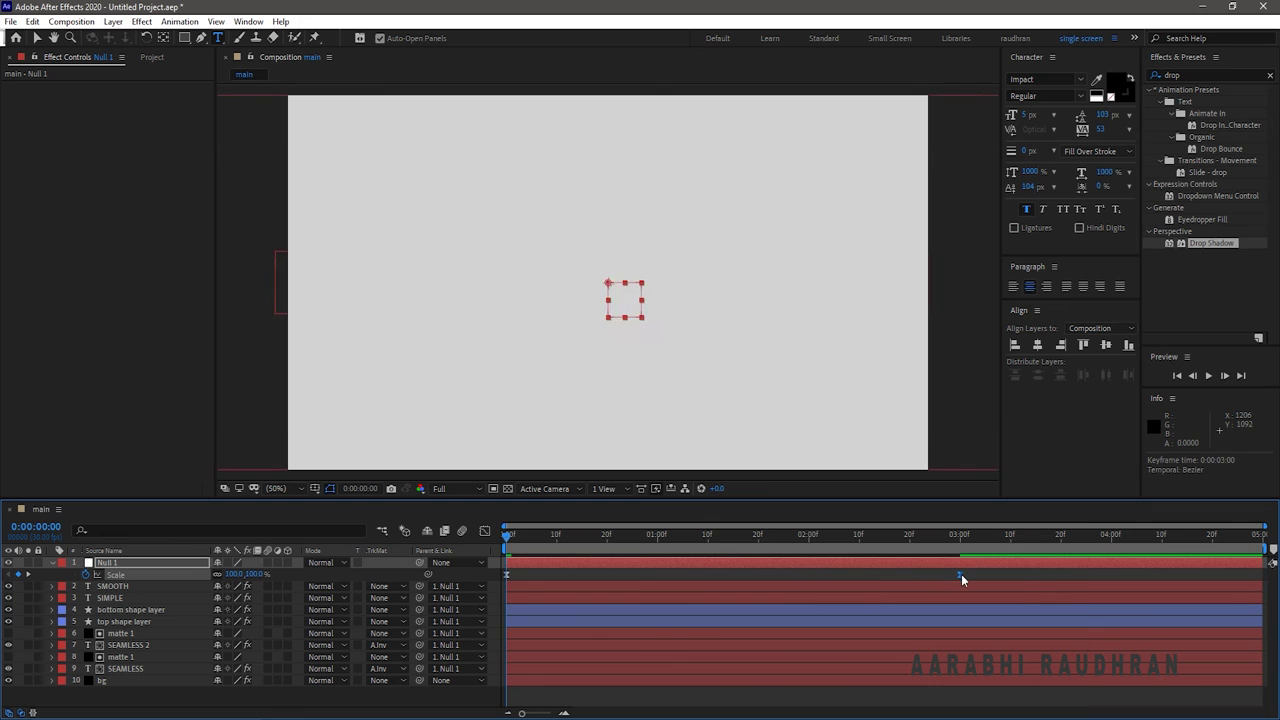
key(space)
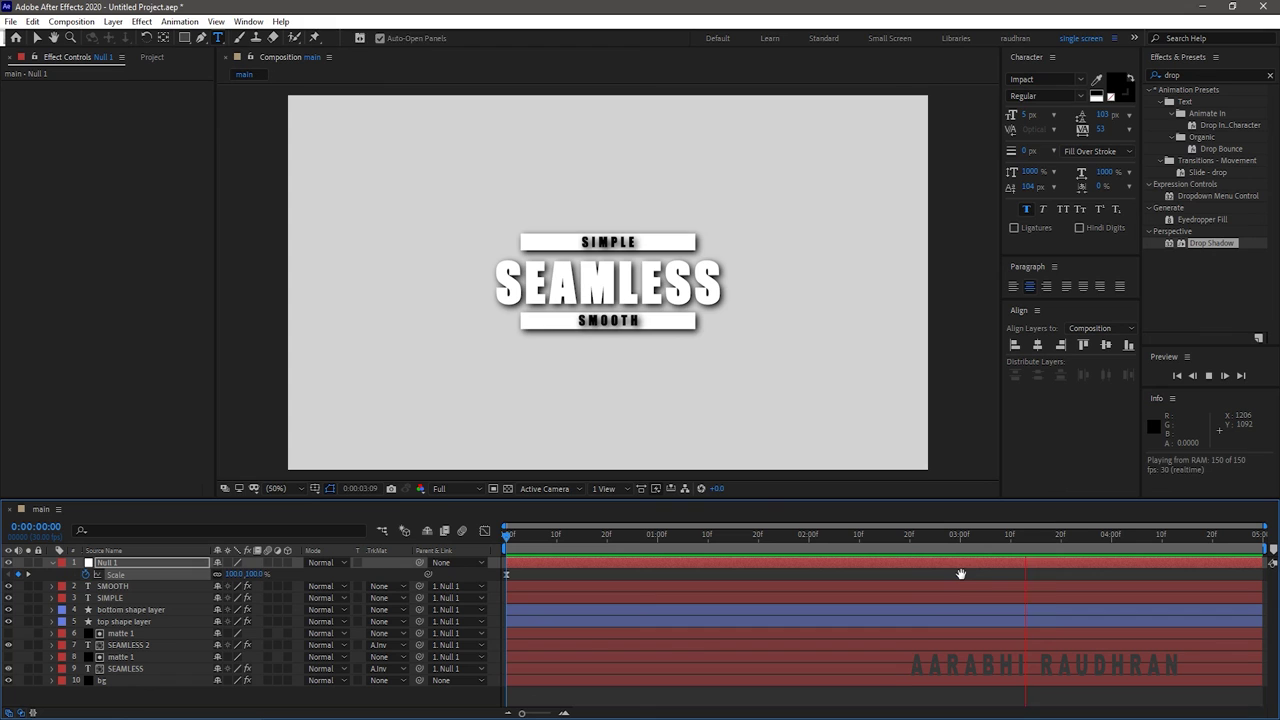
key(space)
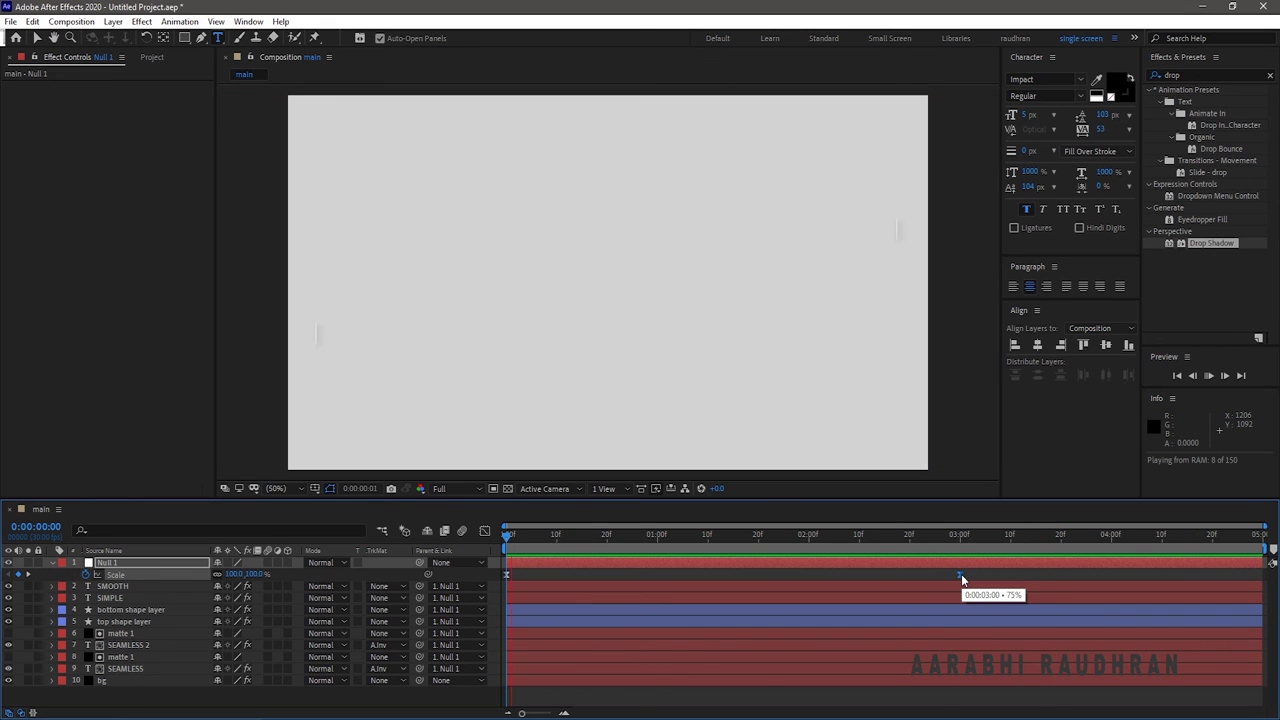
key(space)
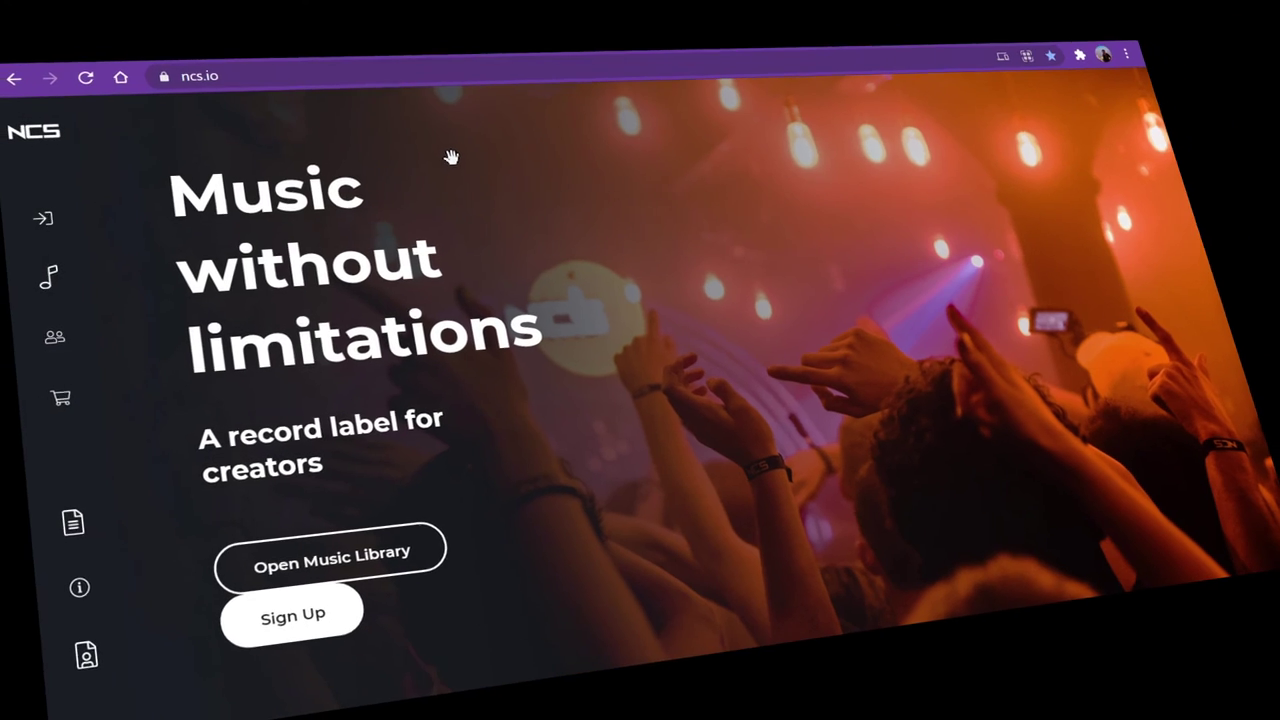
- Expand the ncs.io side navigation to list Log In, Music Library, Artists and Store
mouse_move(57, 449)
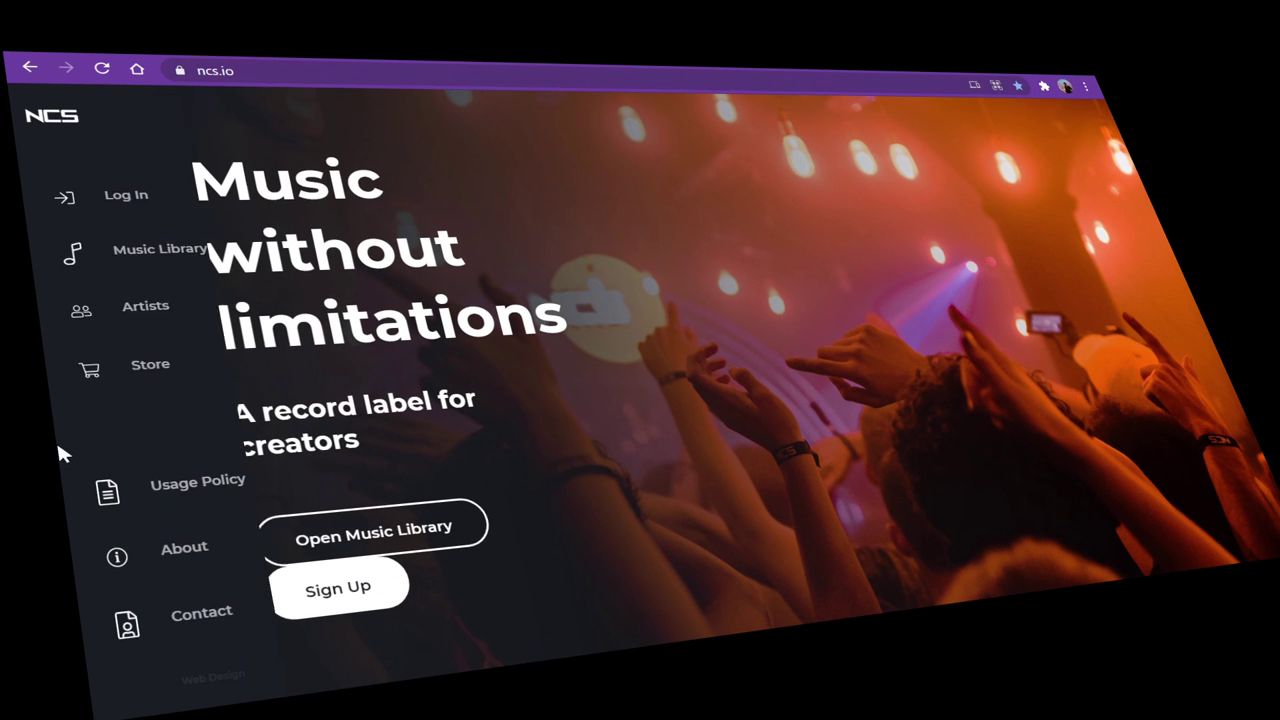